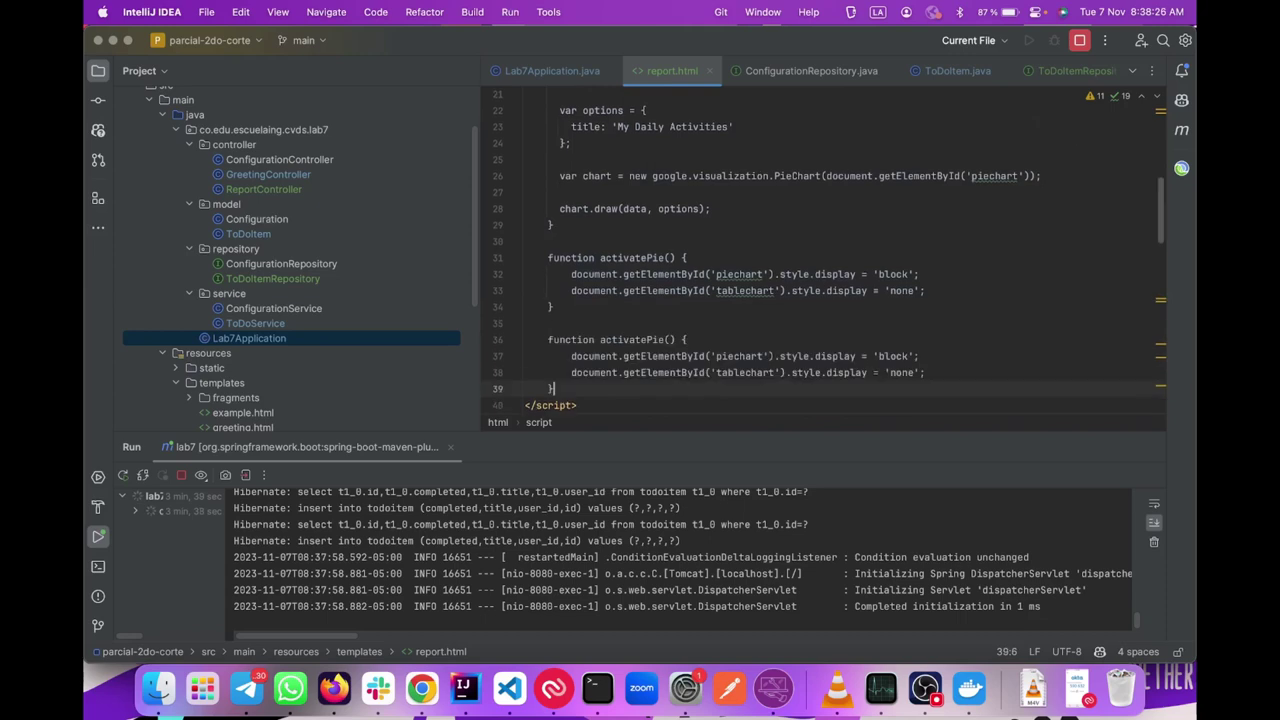
- Turn the duplicated activatePie function into activateTable, displaying 'tablechart' as block and setting 'piechart' to none
left_click_drag(675, 340, 661, 340)
type("Table")
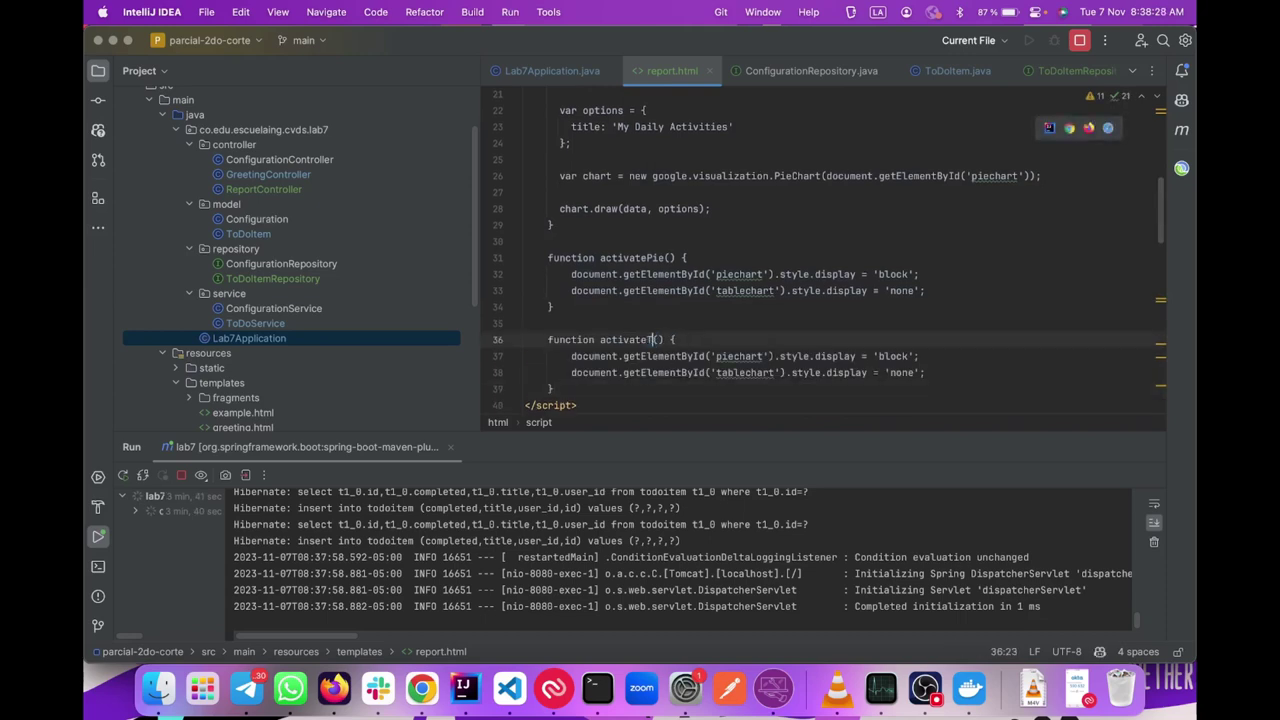
scroll(757, 249, "down", 3)
left_click(744, 287)
double_click(742, 272)
key("cmd+c")
double_click(722, 256)
key("cmd+v")
double_click(731, 172)
key("cmd+c")
double_click(740, 272)
key("cmd+v")
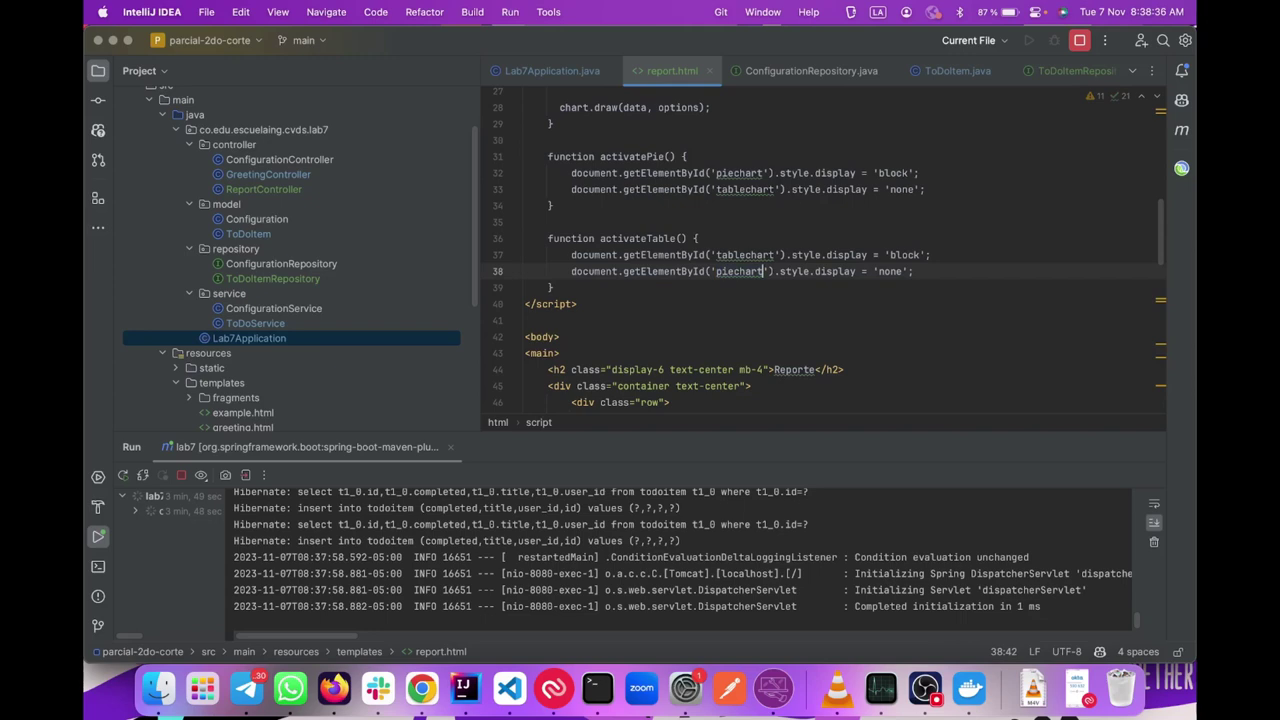
- Switch to Firefox, reload the report page and alternate between its Pie and Table views to test them
key("cmd+Tab")
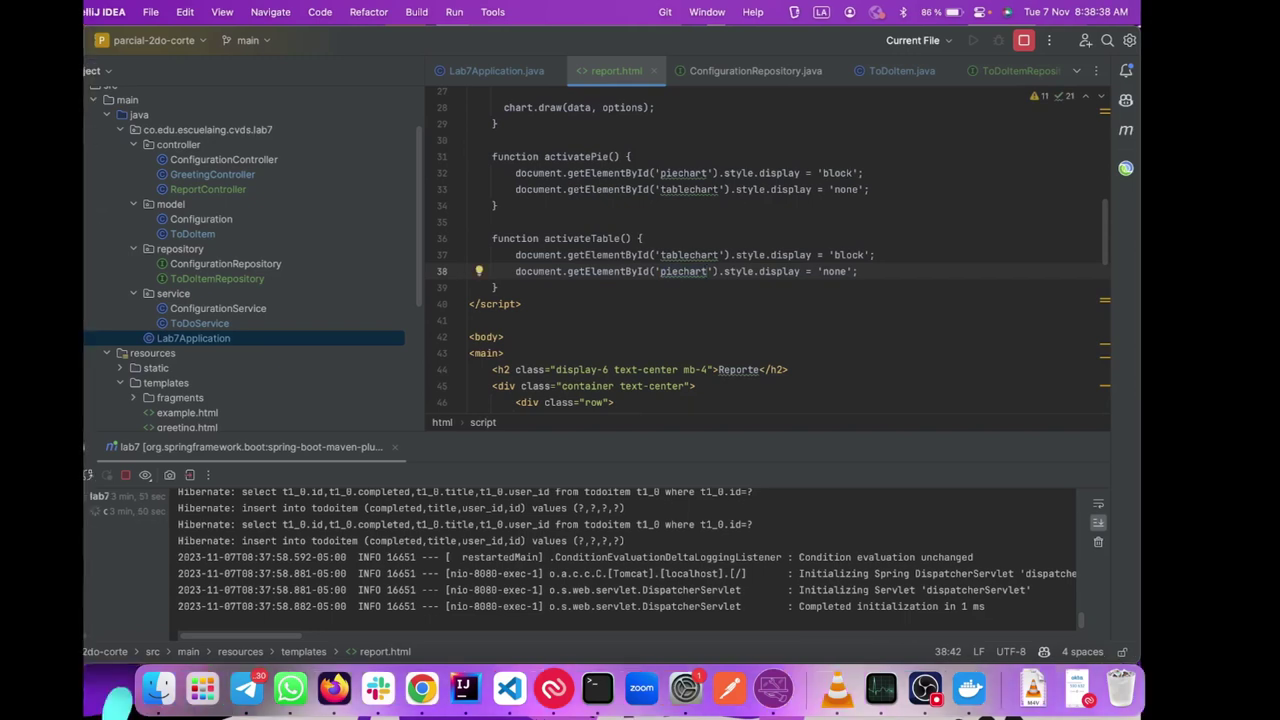
key("cmd+r")
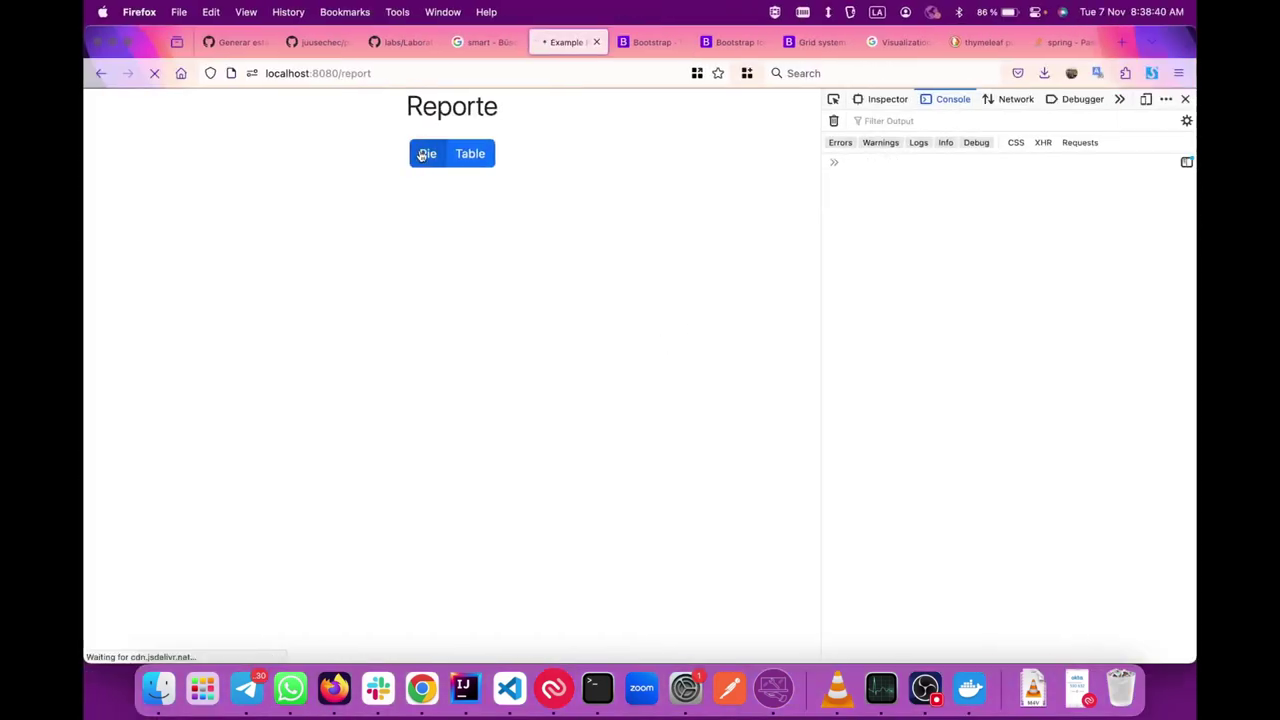
left_click(427, 156)
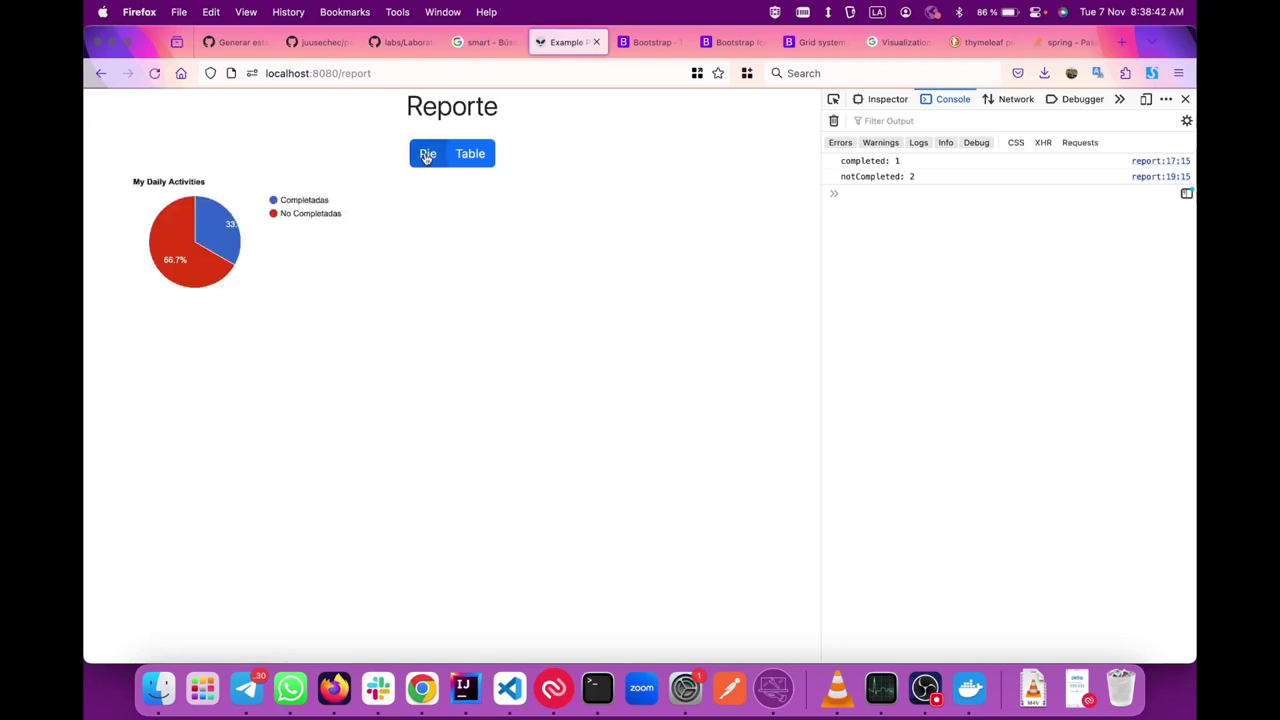
left_click(475, 157)
left_click(440, 158)
left_click(474, 157)
left_click(432, 157)
left_click(482, 159)
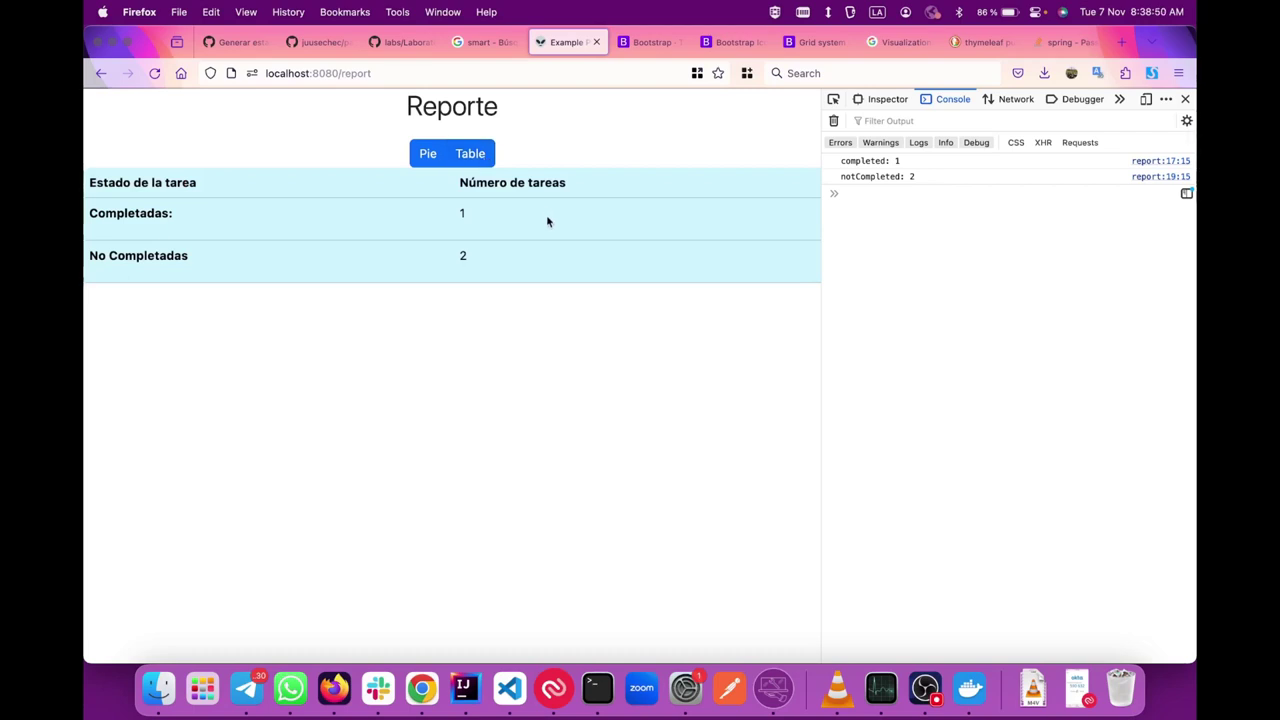
- Open portal.azure.com in a new browser tab
key("super+t")
type("az")
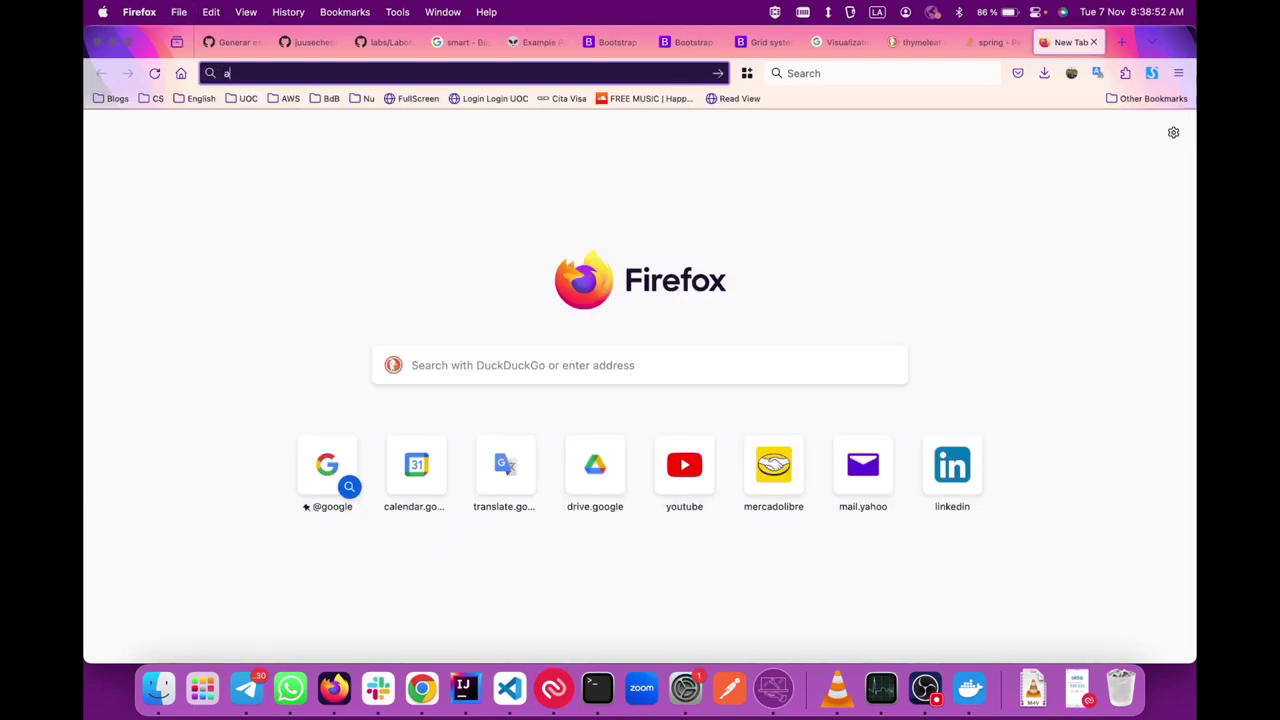
key("BackSpace")
key("BackSpace")
key("BackSpace")
type("portal.azure.com/")
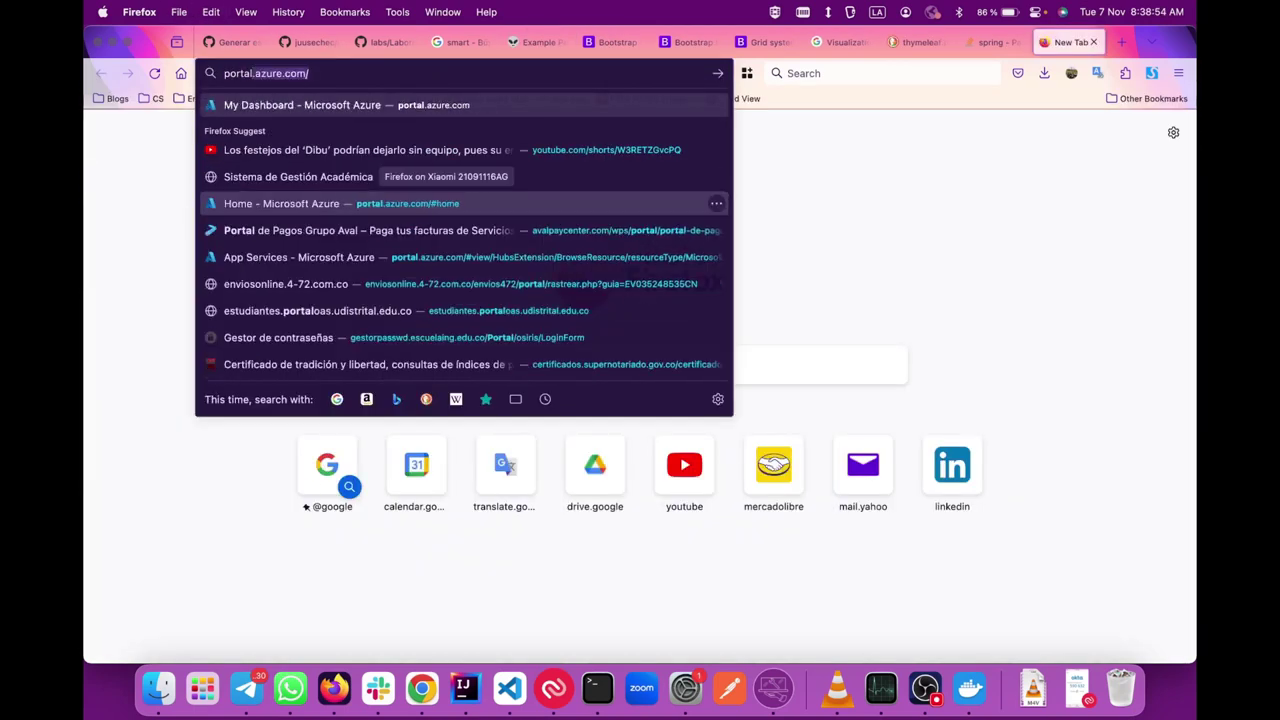
key("Return")
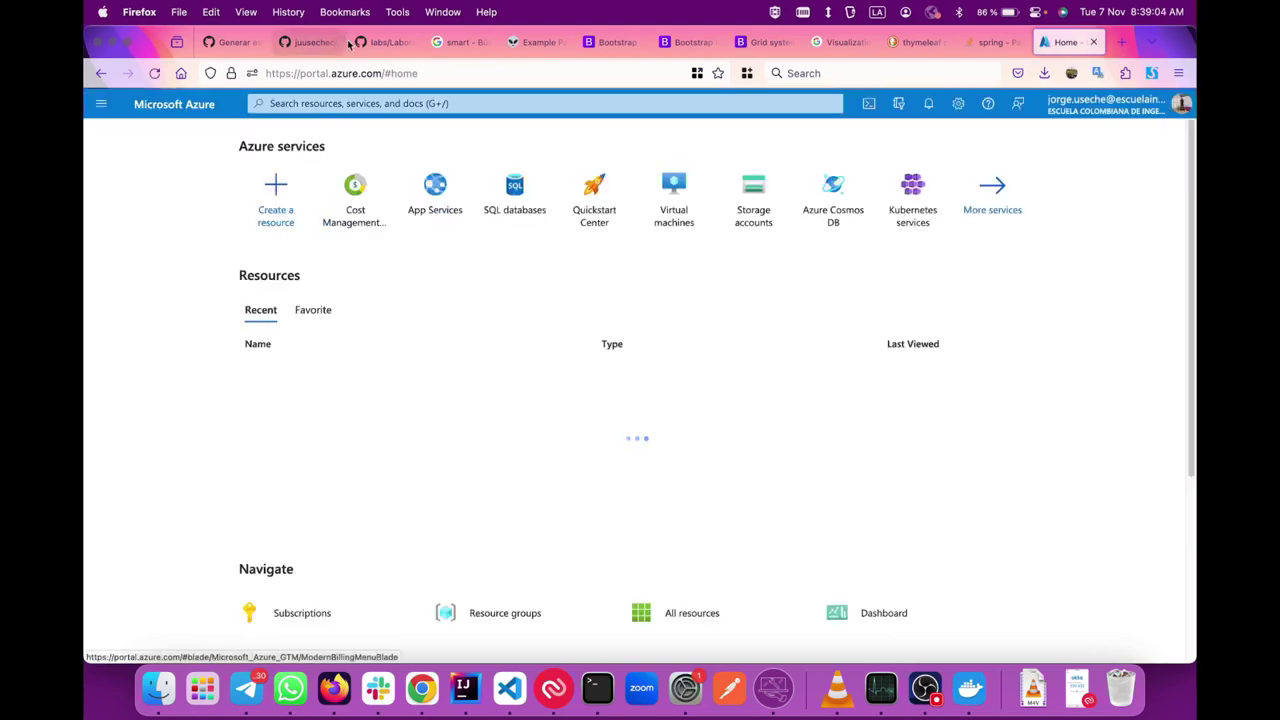
- Close the Bootstrap, Visualization, Thymeleaf and Spring reference tabs and return to the Azure home page
left_click(538, 42)
left_click(615, 42)
left_click(636, 42)
left_click(636, 42)
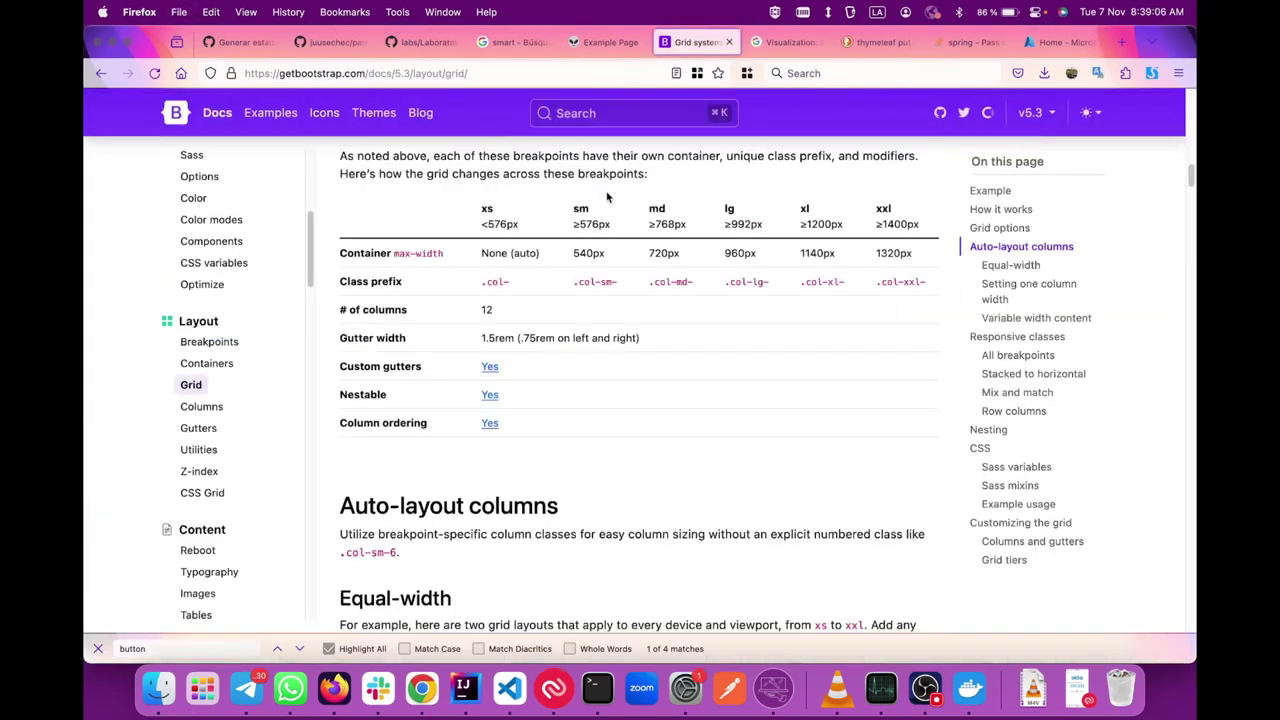
key("super+w")
key("super+w")
key("super+w")
key("super+w")
left_click(760, 45)
key("super+w")
left_click(956, 44)
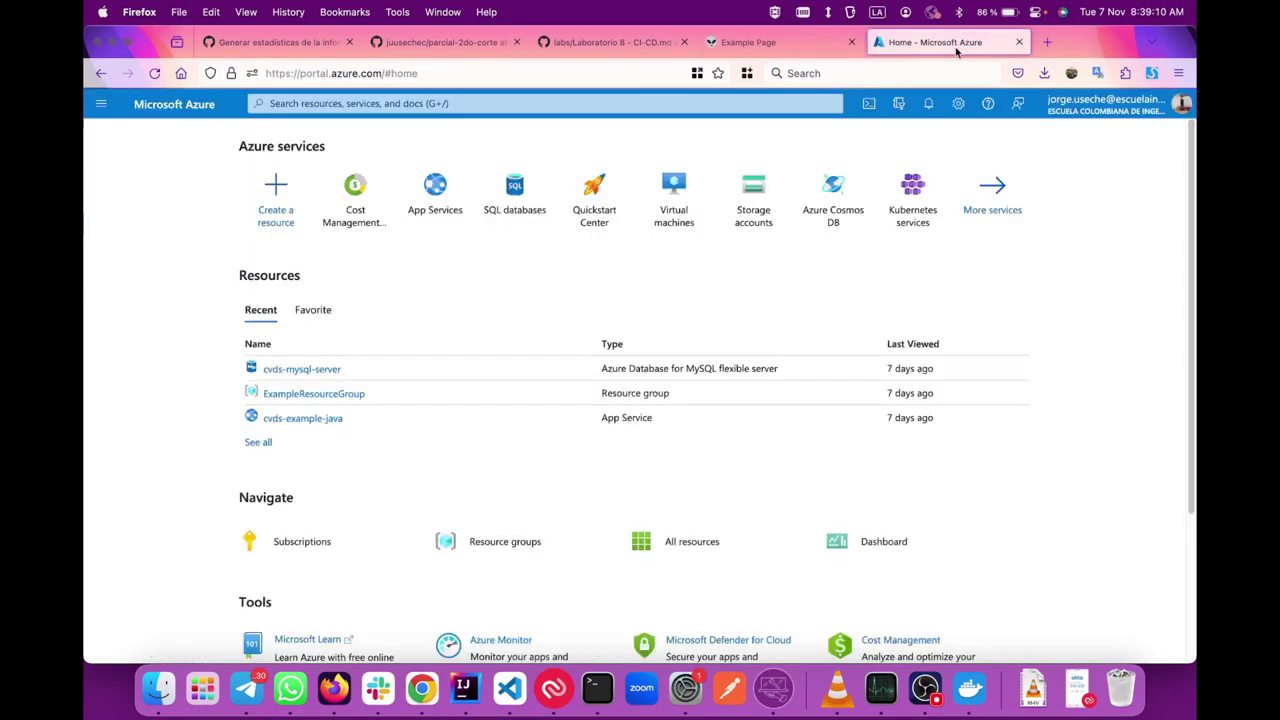
scroll(400, 380, "down", 1)
scroll(289, 385, "up", 1)
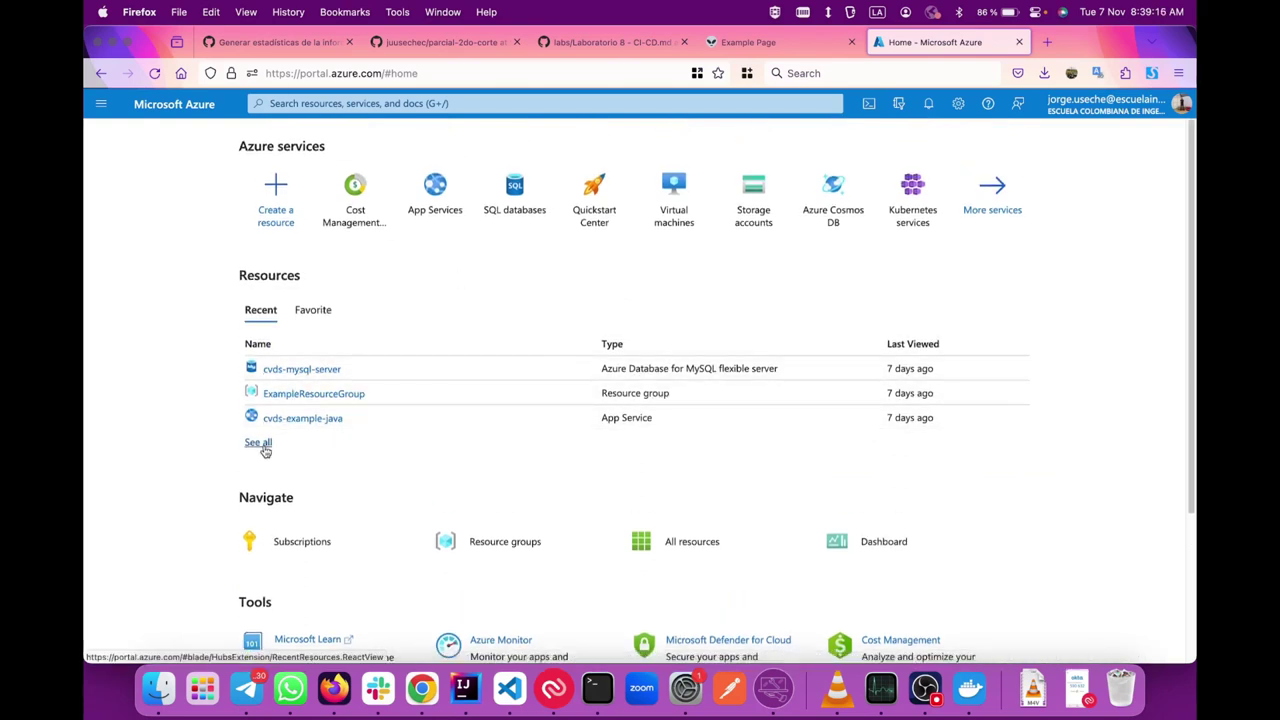
- Try to find App Service through the marketplace search on the resource creation page
left_click(278, 212)
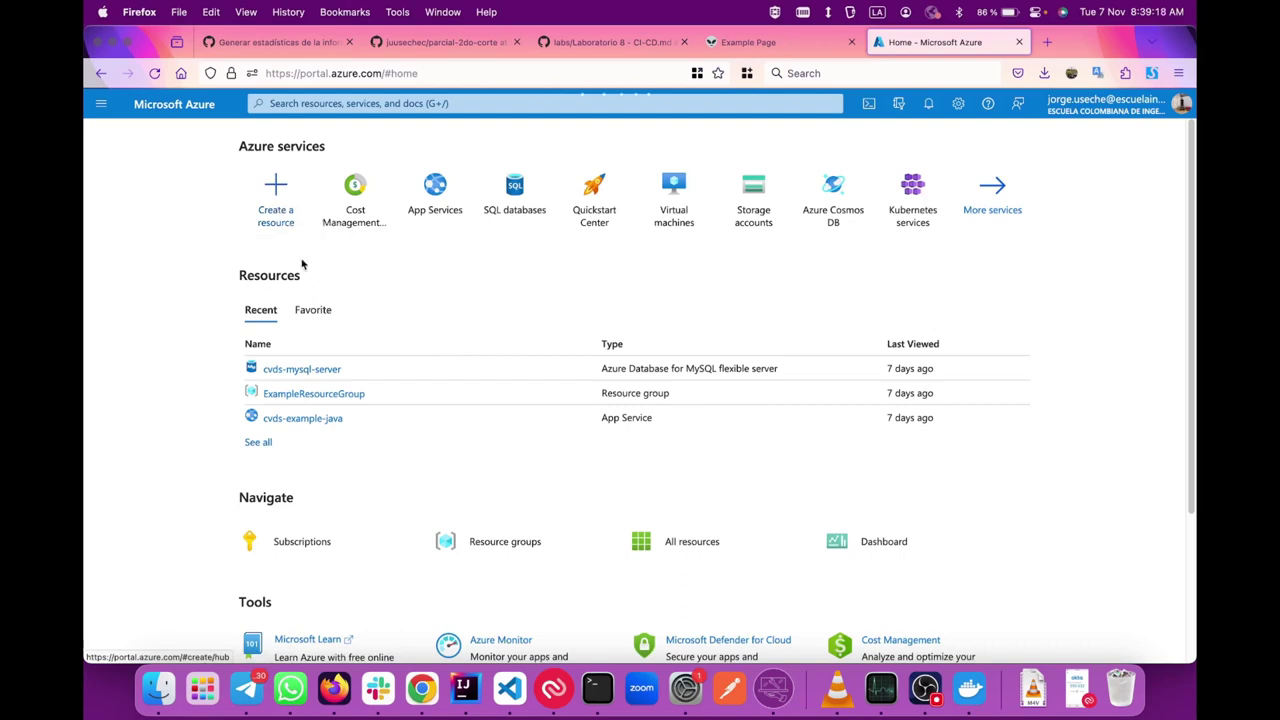
scroll(541, 329, "down", 1)
scroll(541, 329, "up", 1)
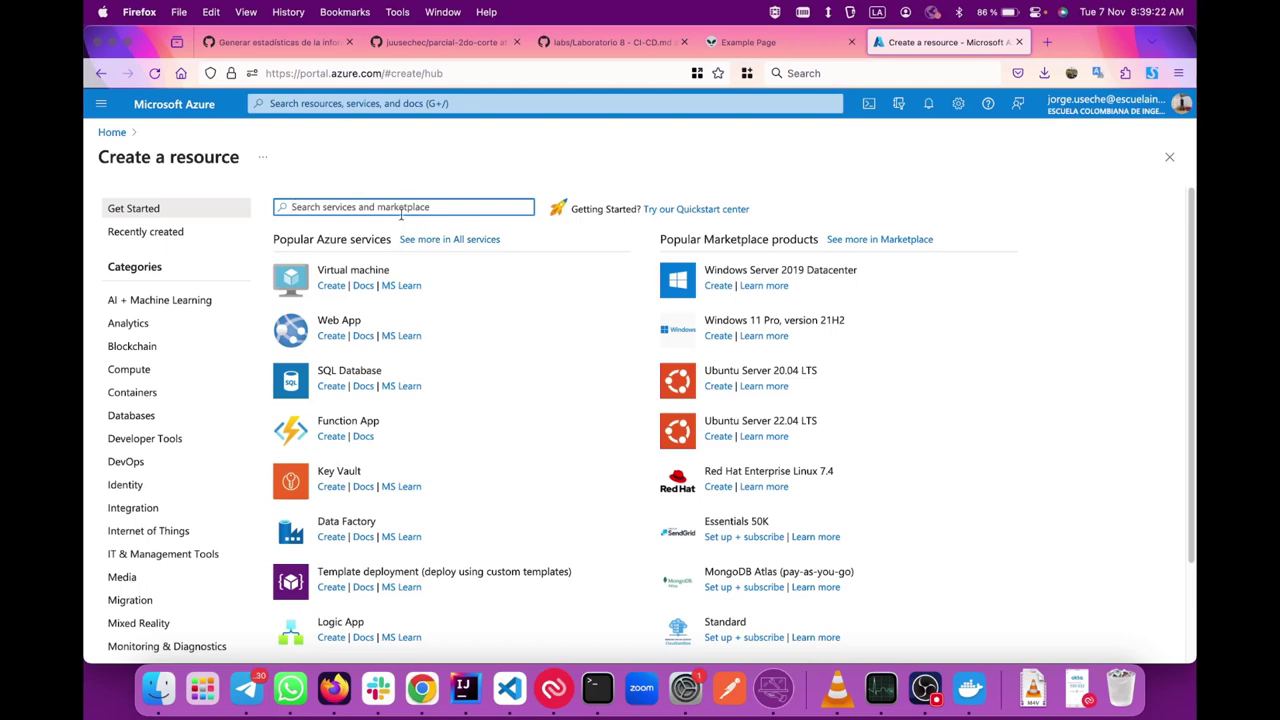
type("app ser")
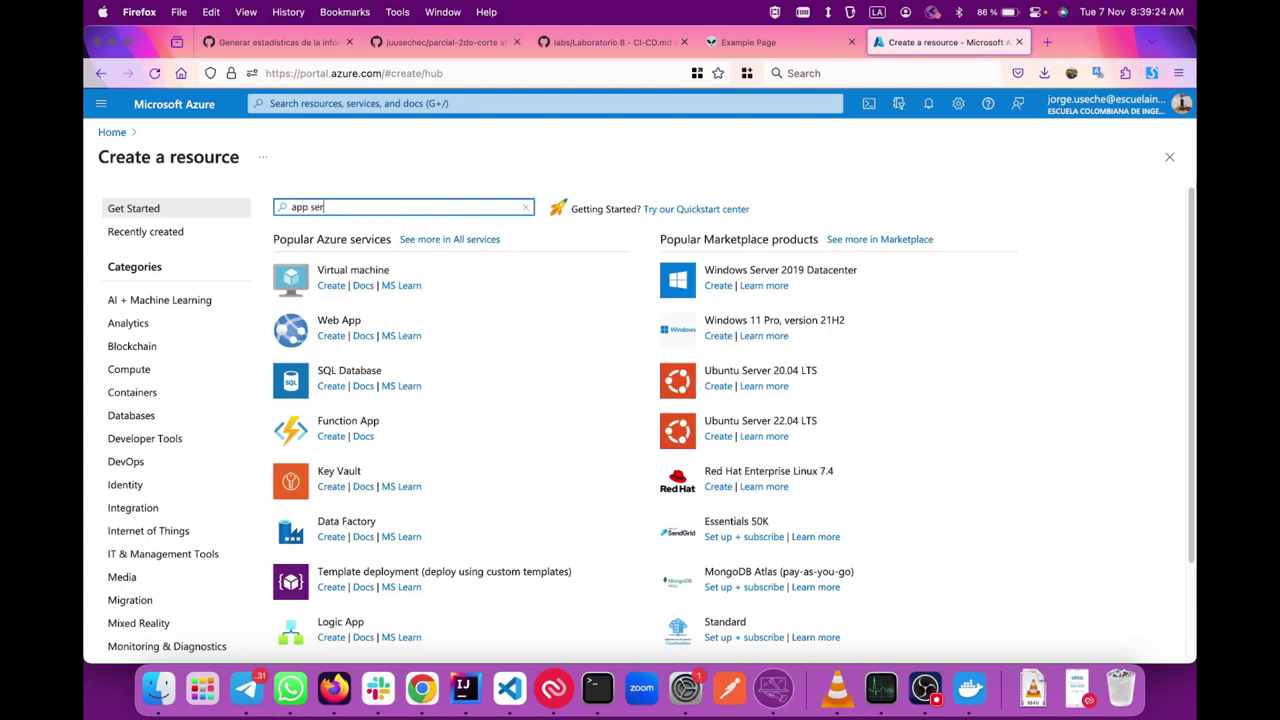
type("vice")
left_click(350, 228)
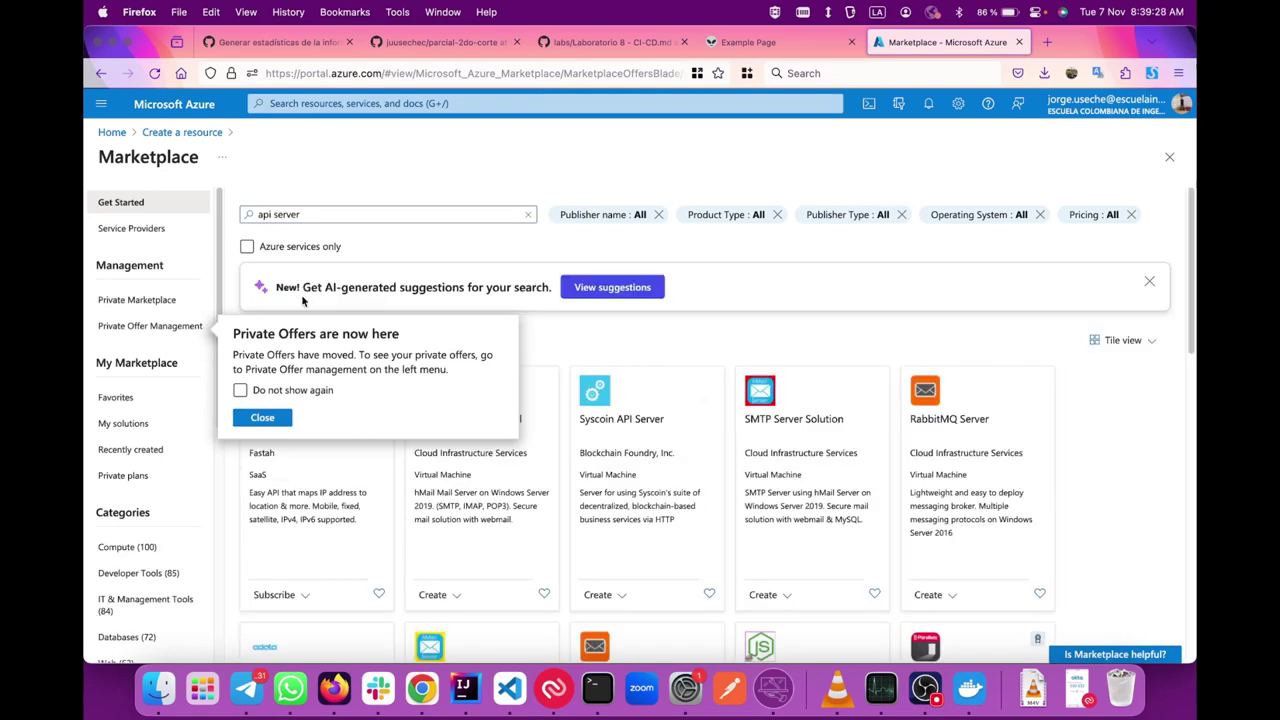
left_click(497, 268)
- Search the whole portal for "app", open App Services and start creating a web app
left_click(318, 103)
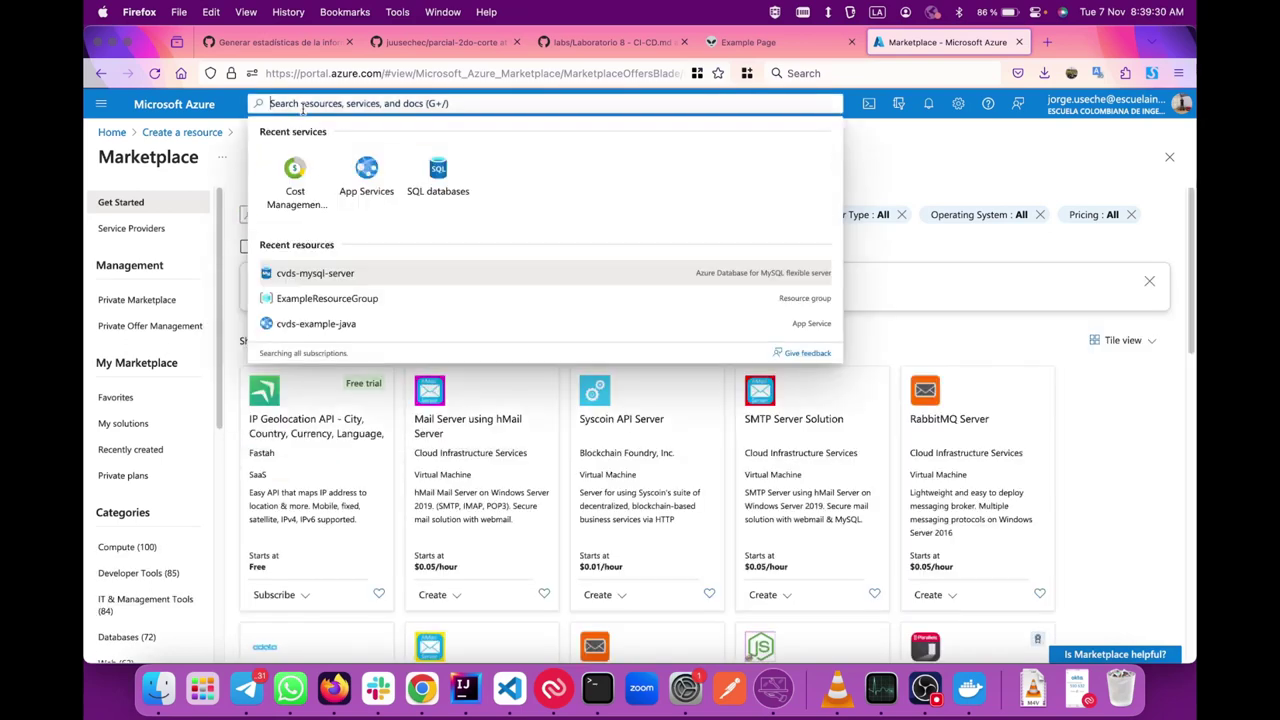
type("app")
left_click(300, 226)
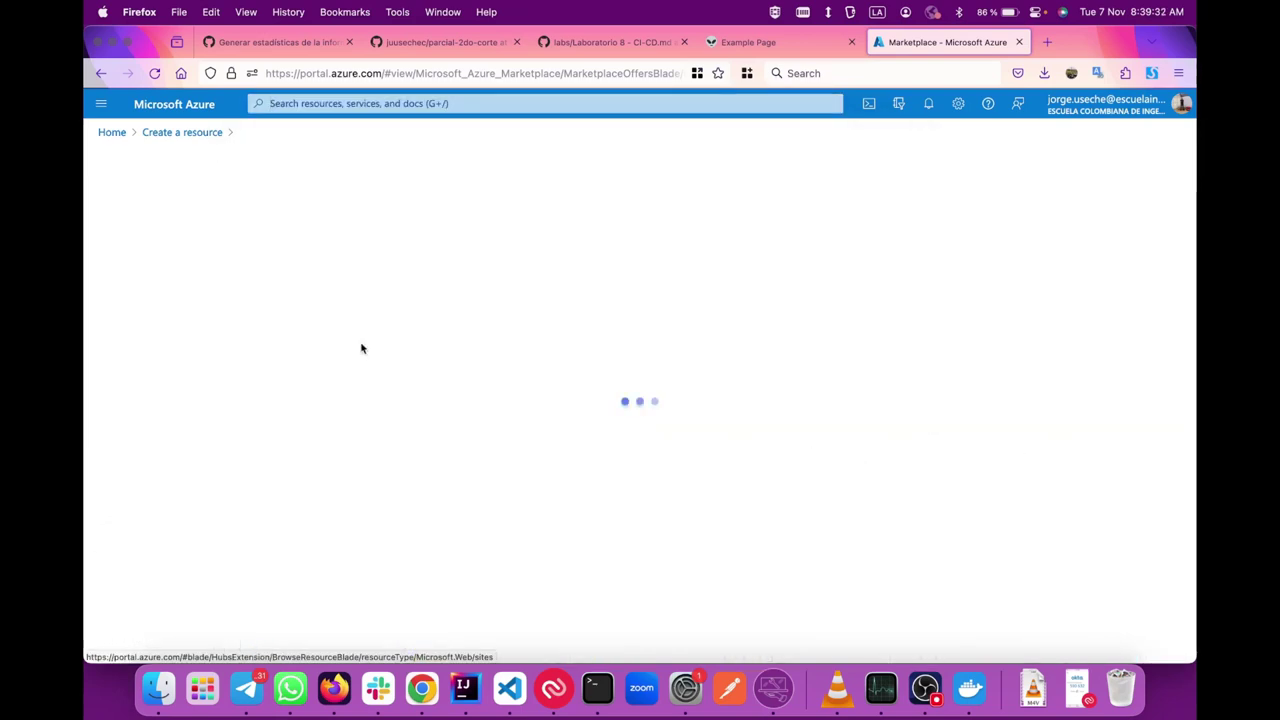
left_click(135, 201)
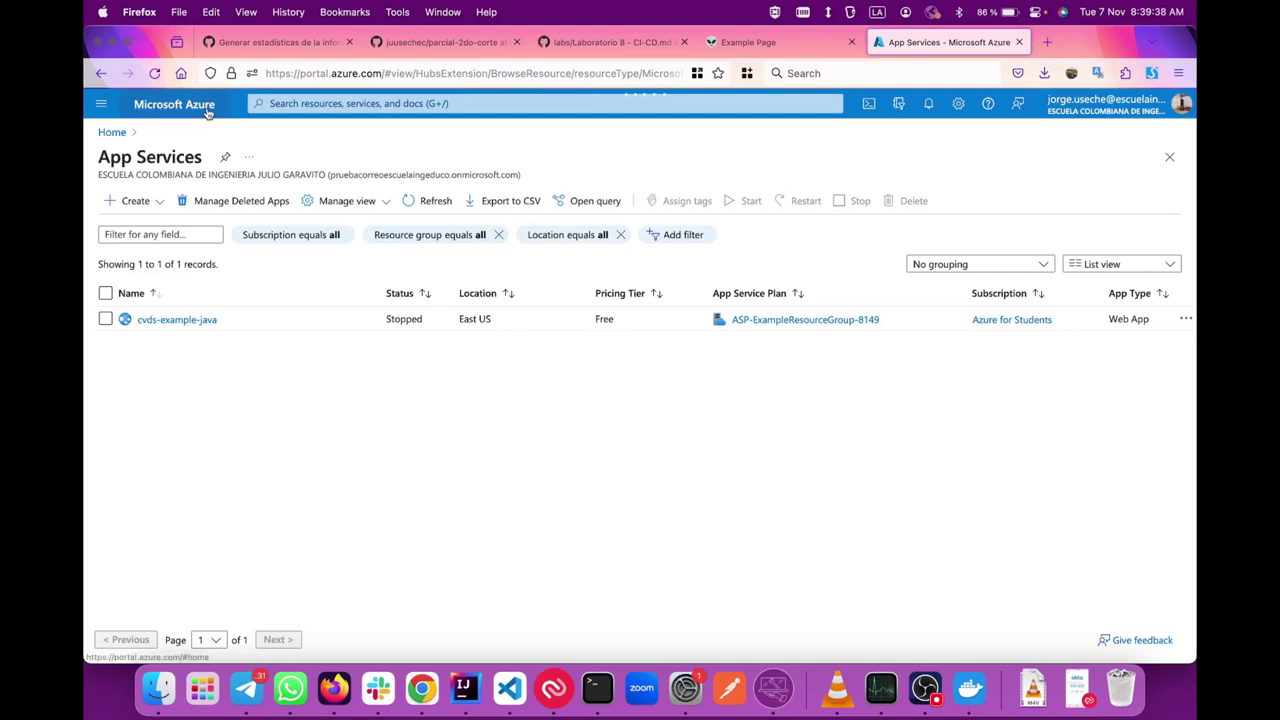
- Search the portal for "mysql" and open Azure Database for MySQL flexible servers in a separate tab
left_click(337, 104)
left_click(337, 108)
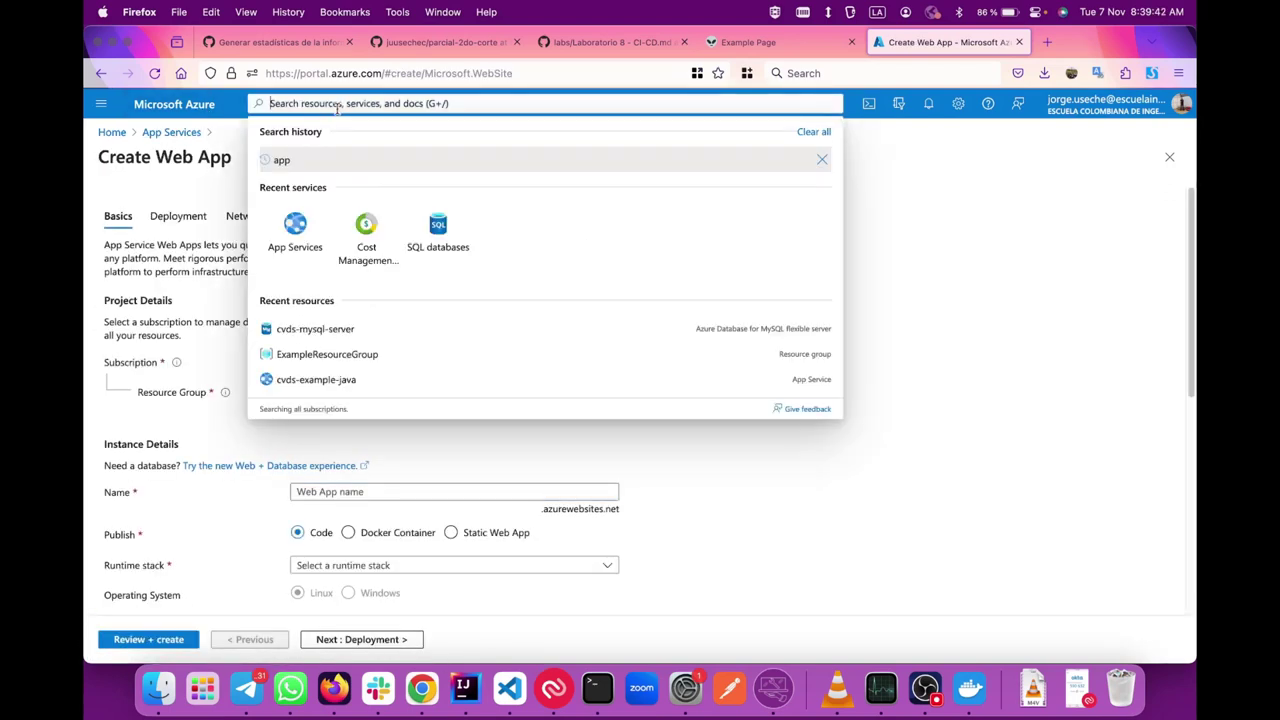
type("mysql")
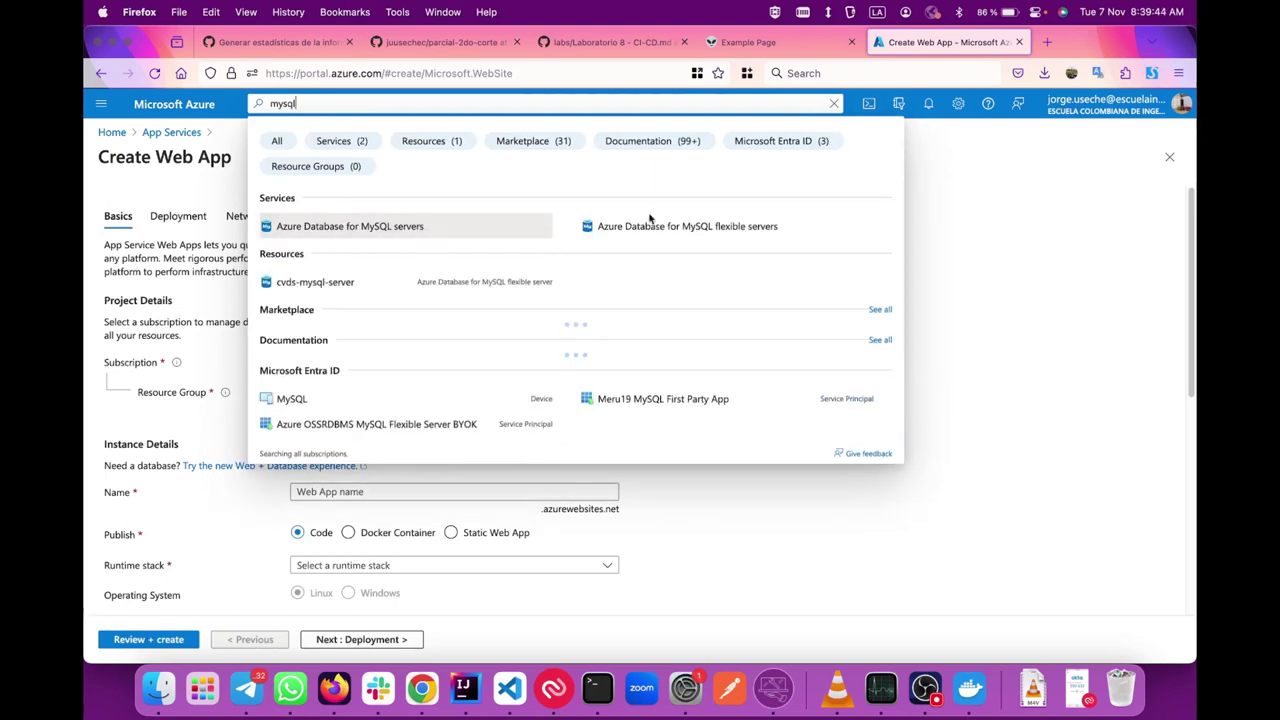
left_click(640, 228, "super")
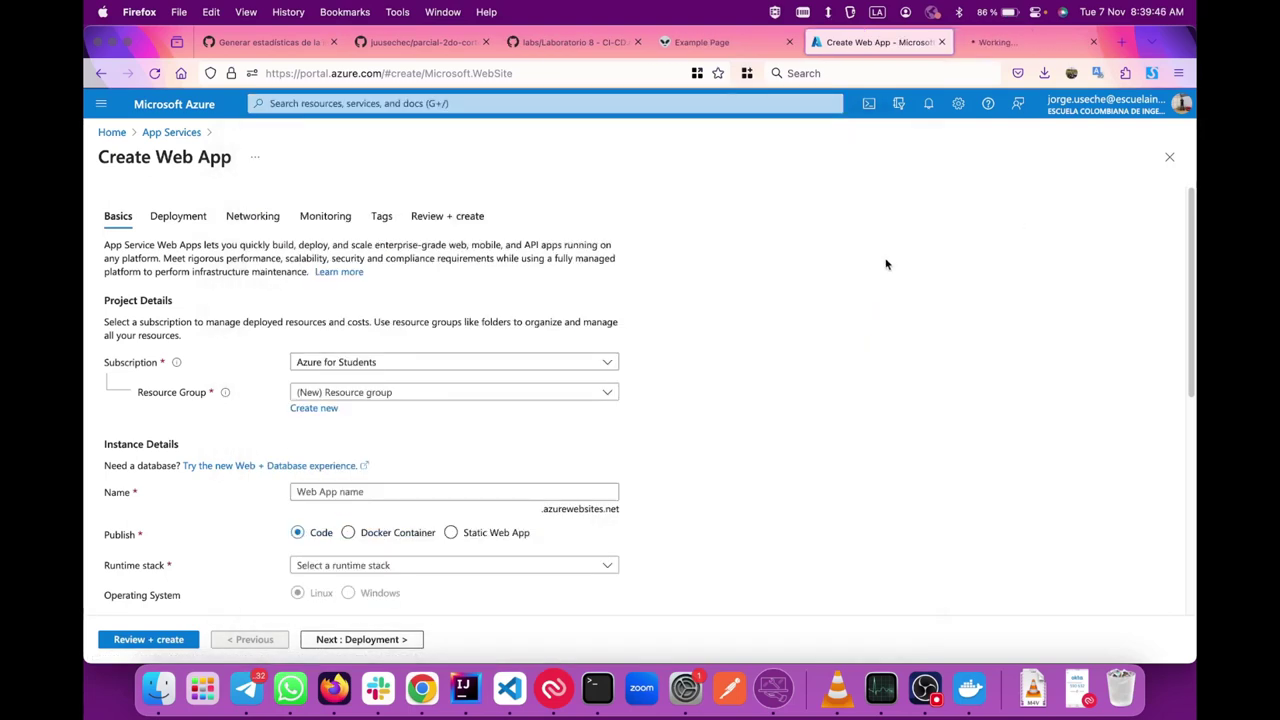
- Keep the Azure for Students subscription and assign the new web app to ExampleResourceGroup
scroll(366, 274, "down", 1)
scroll(250, 230, "up", 1)
left_click(357, 364)
left_click(357, 364)
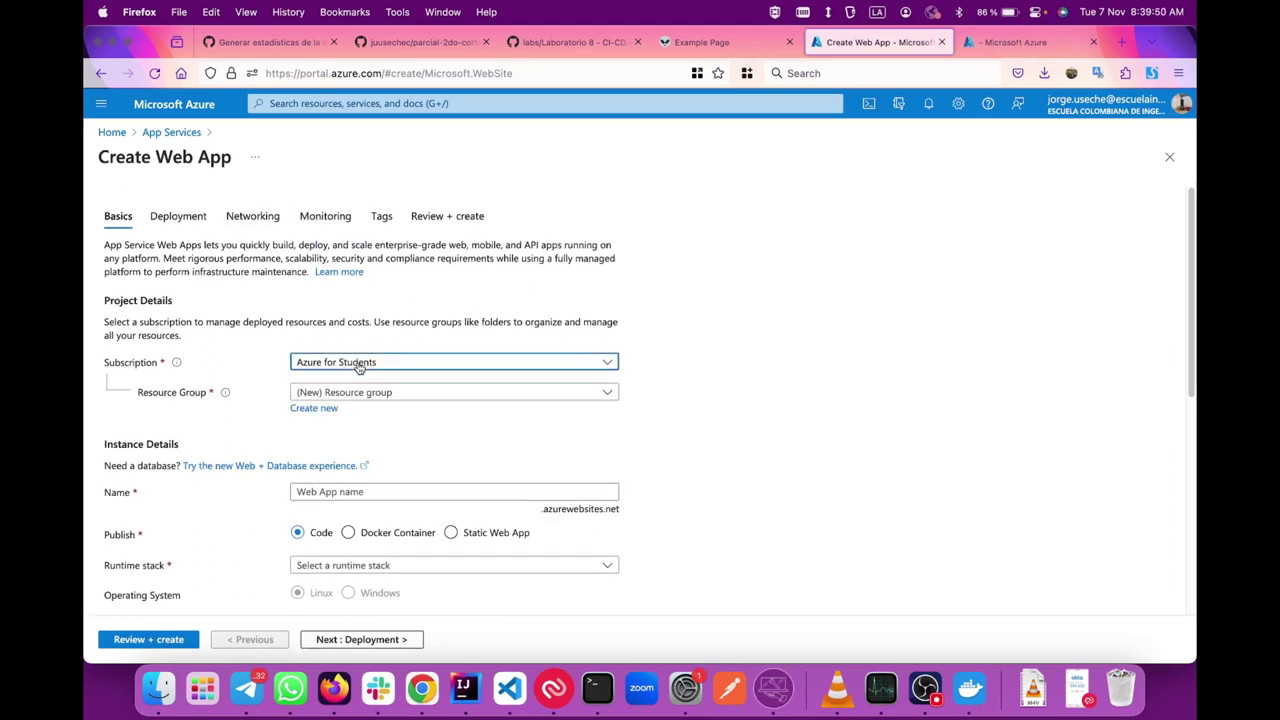
left_click(340, 396)
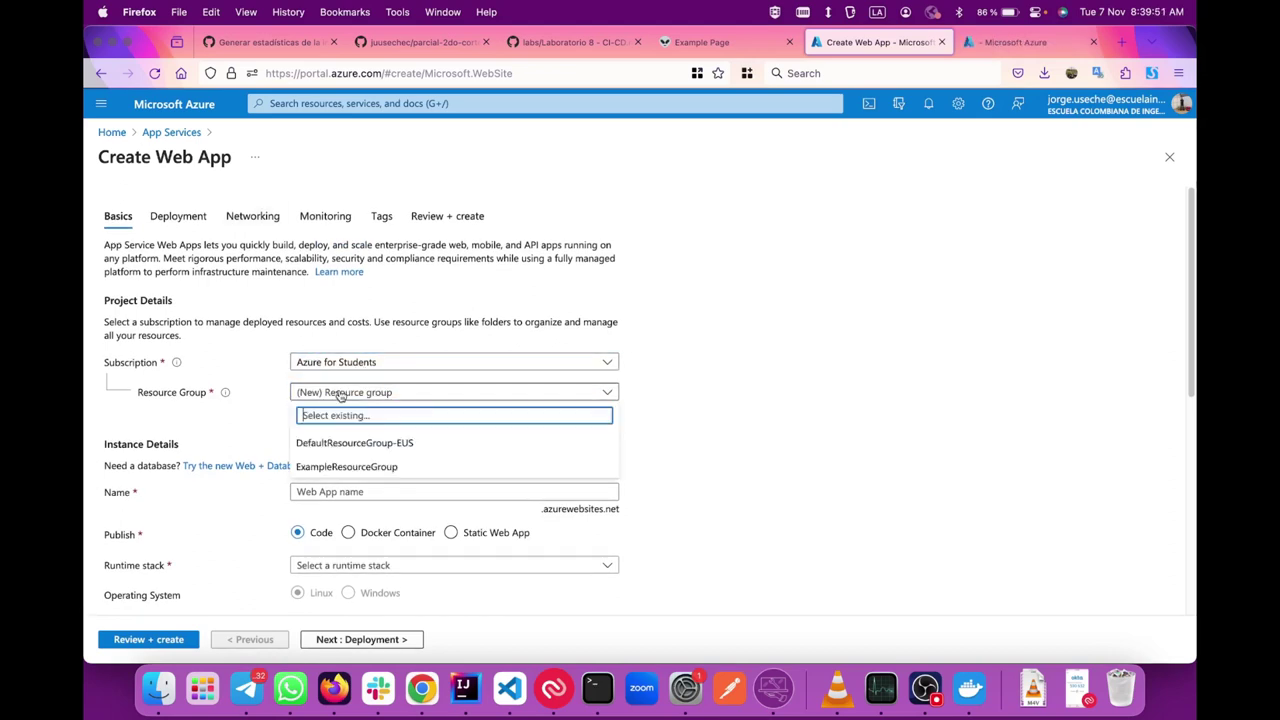
left_click(365, 466)
- Name the web app parcialeci2 and choose Java 17 as its runtime stack
scroll(365, 470, "down", 5)
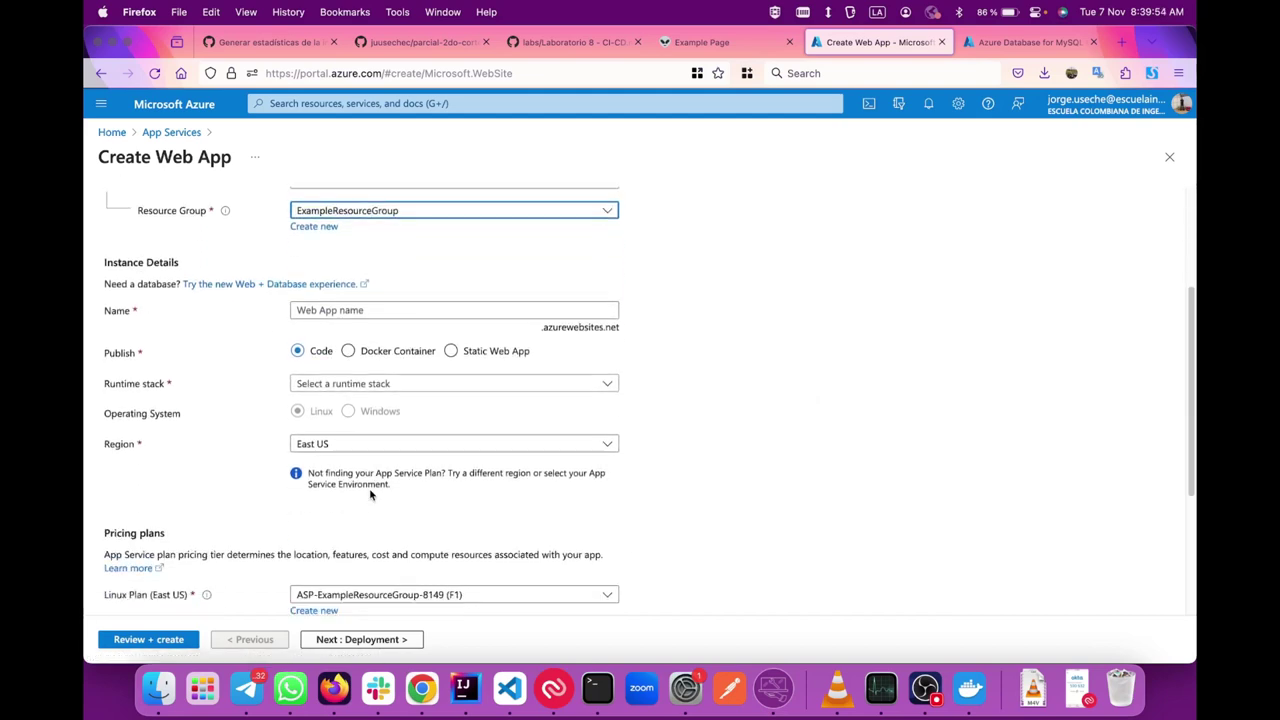
left_click(376, 305)
type("p")
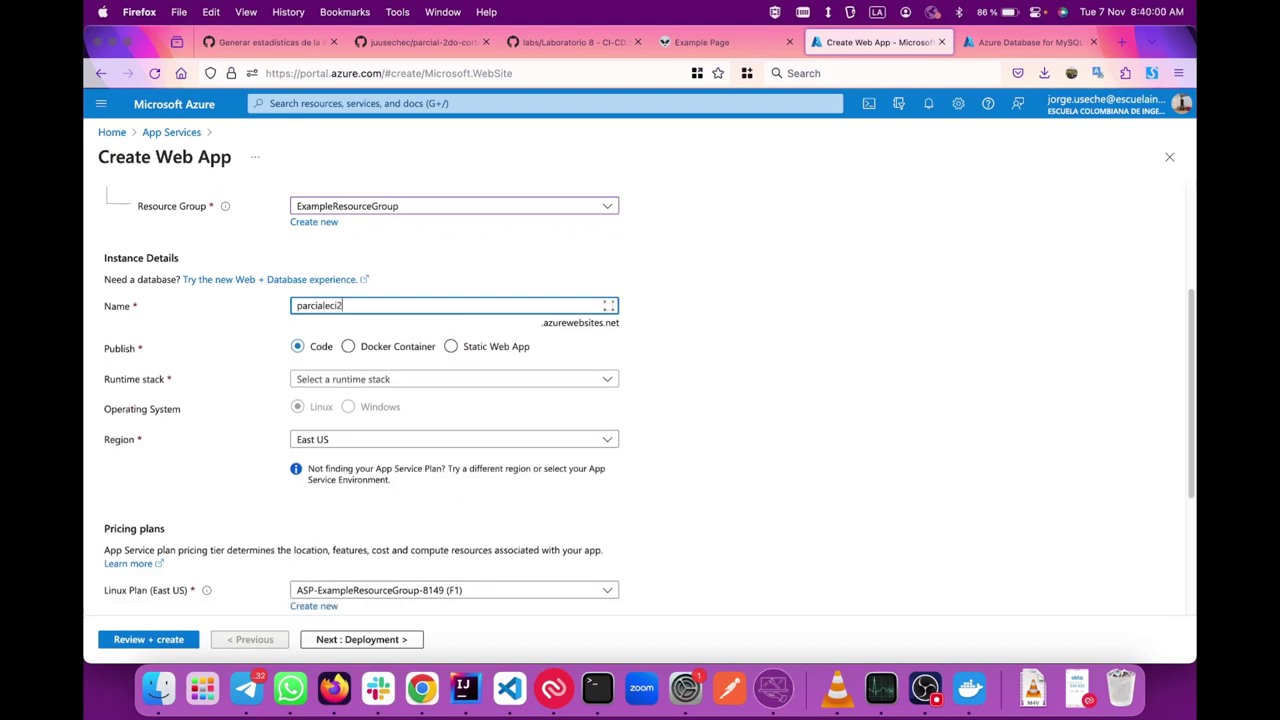
type("arcialeci2")
scroll(356, 287, "down", 2)
left_click(356, 281)
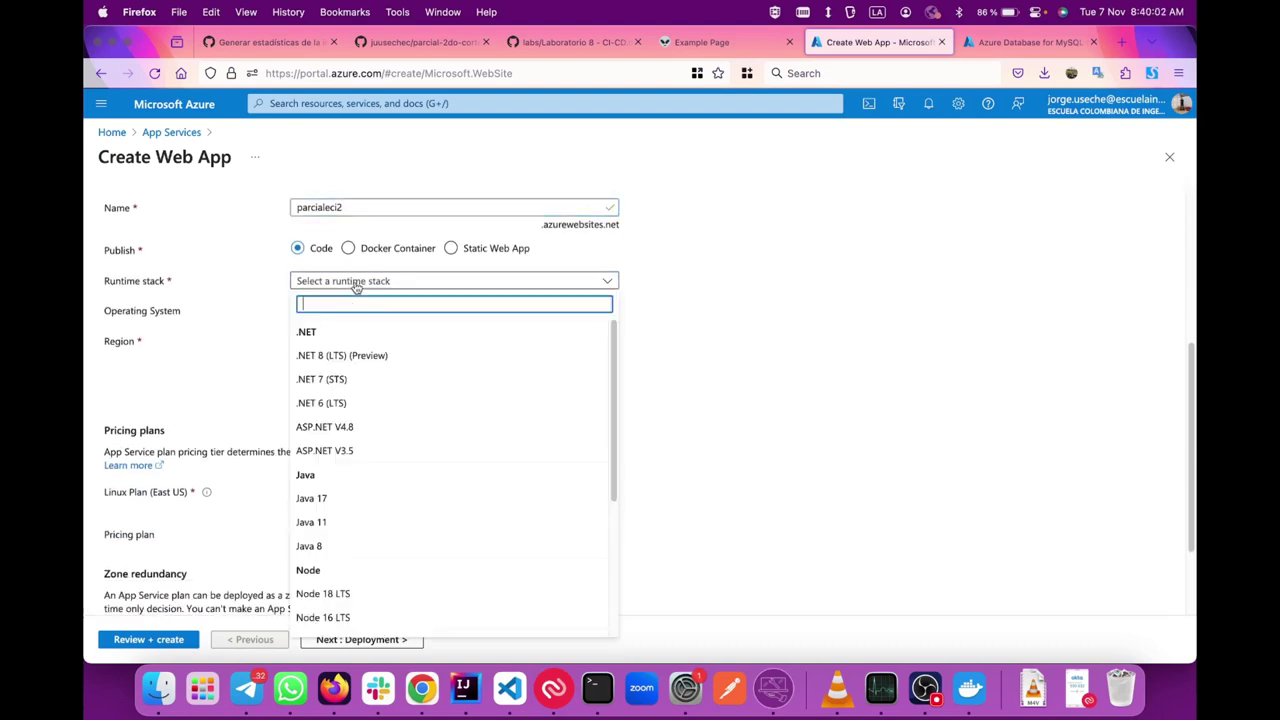
left_click(346, 498)
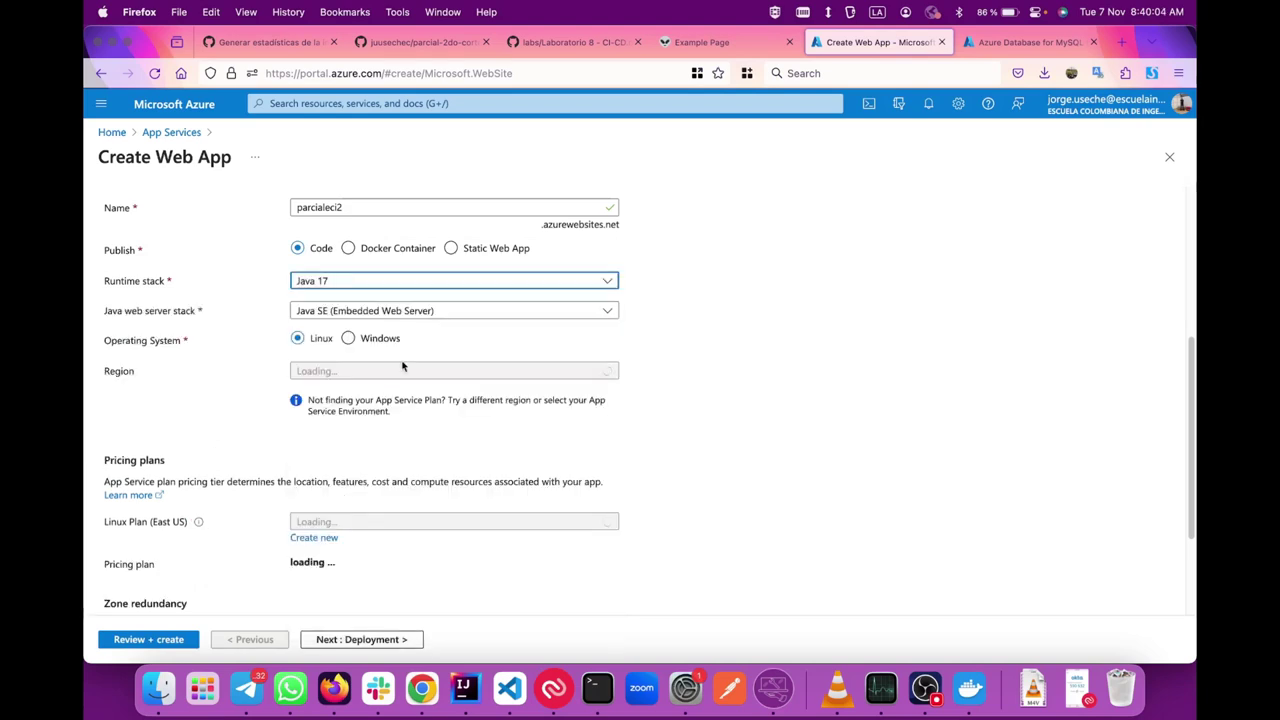
- Keep the default plan, deployment and networking settings and advance the web app to its review summary
scroll(340, 230, "down", 1)
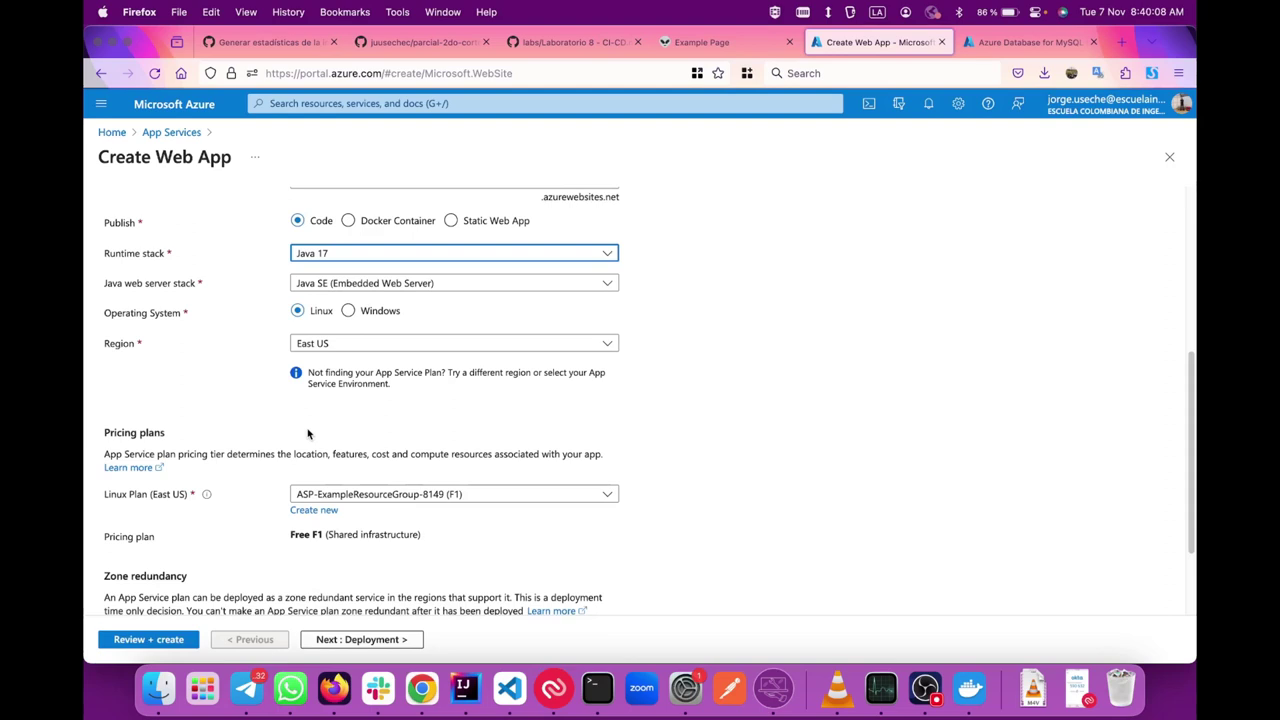
scroll(308, 433, "down", 3)
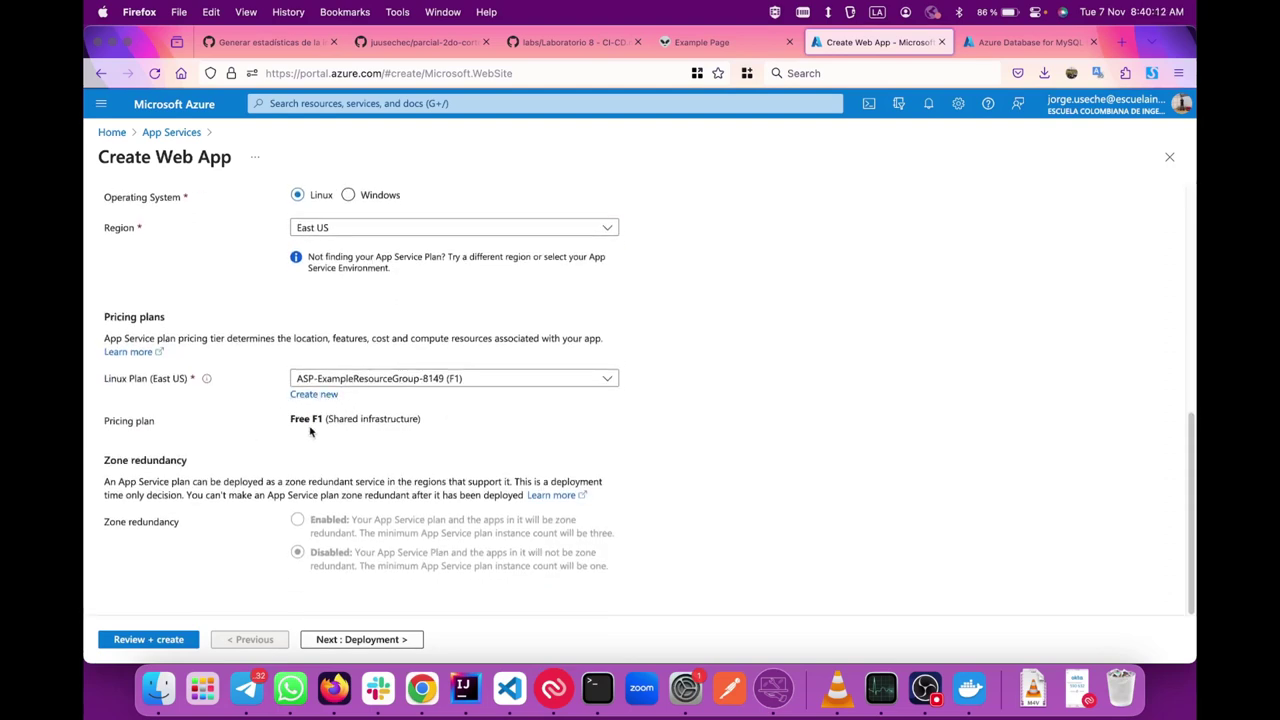
left_click(341, 637)
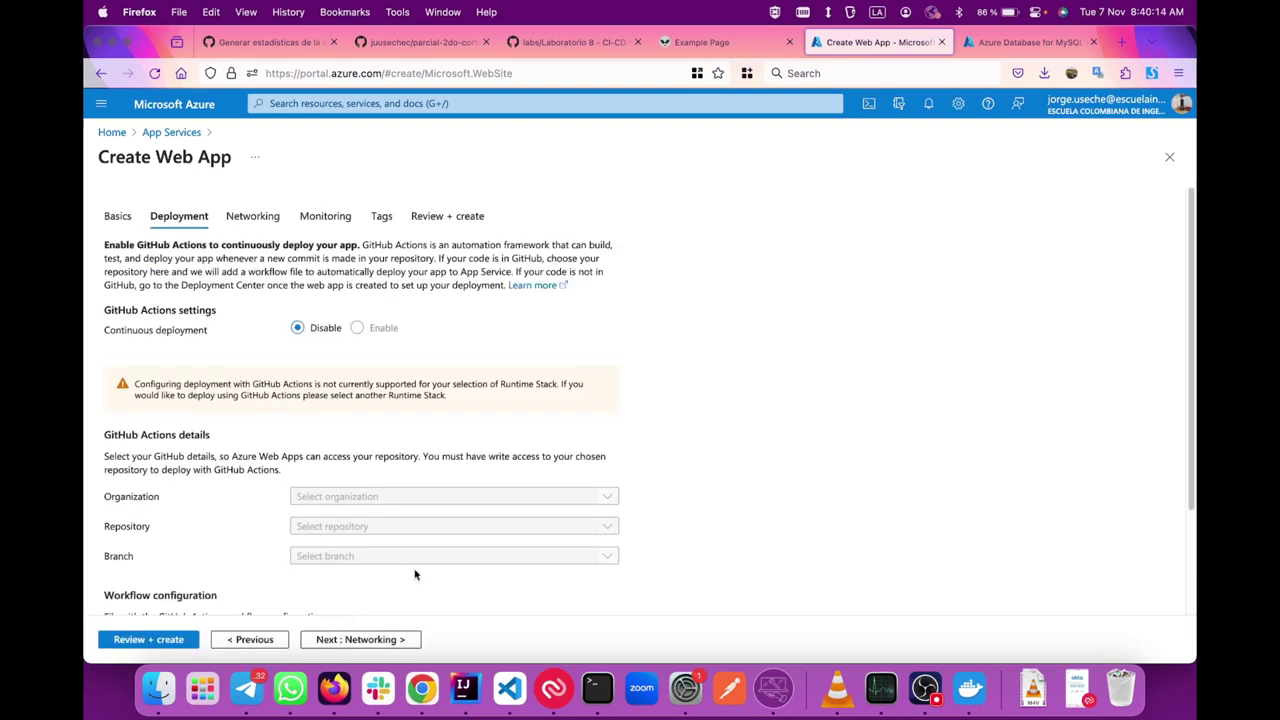
left_click(388, 639)
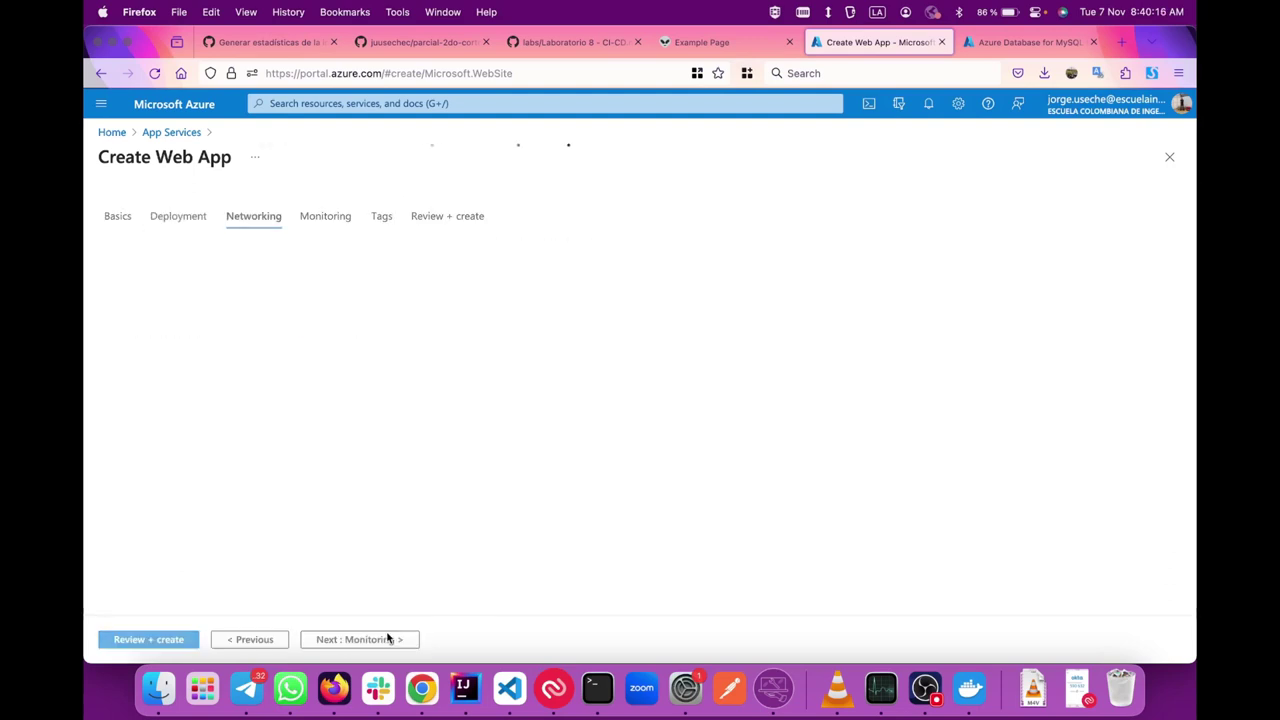
left_click(165, 645)
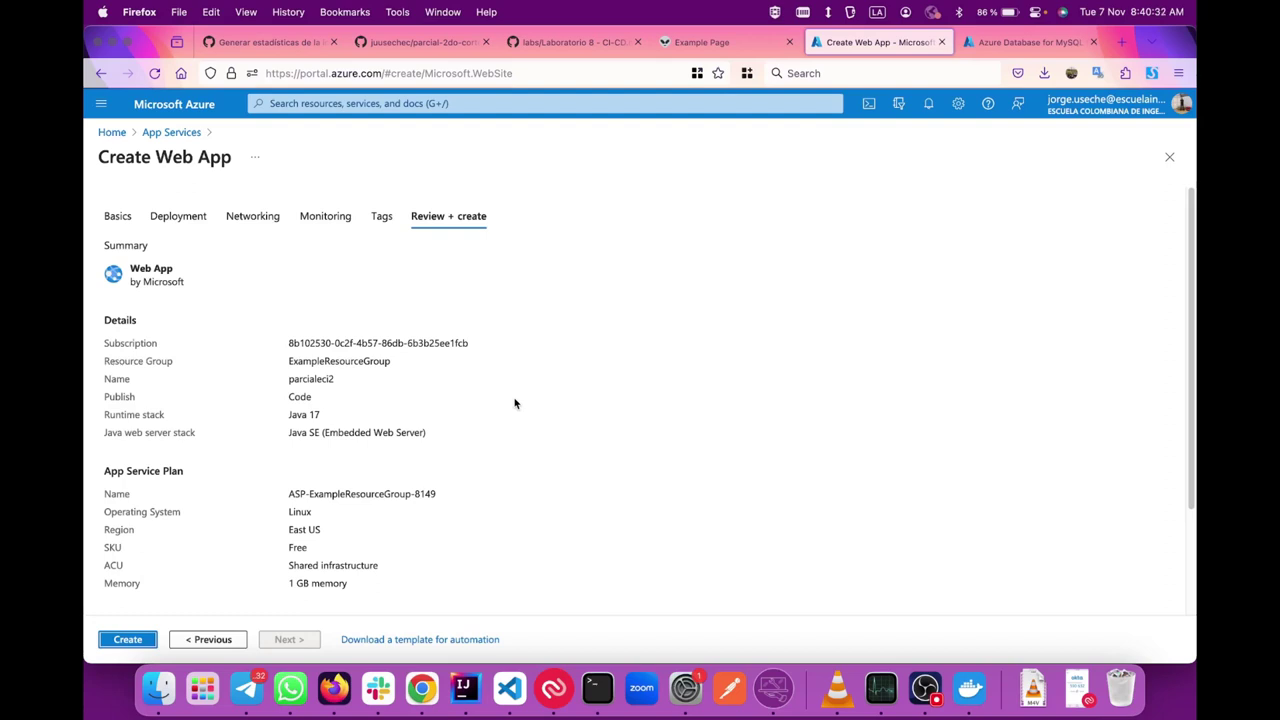
key("ctrl+Left")
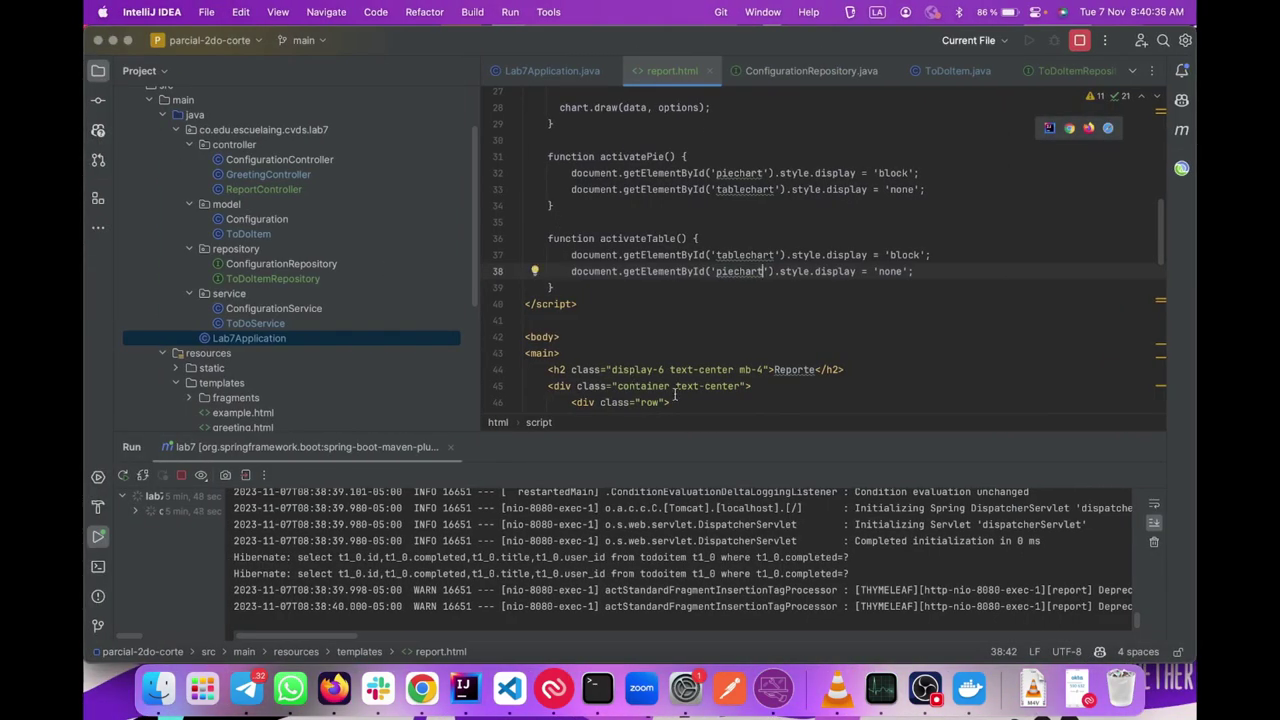
left_click(589, 286)
key("ctrl+Right")
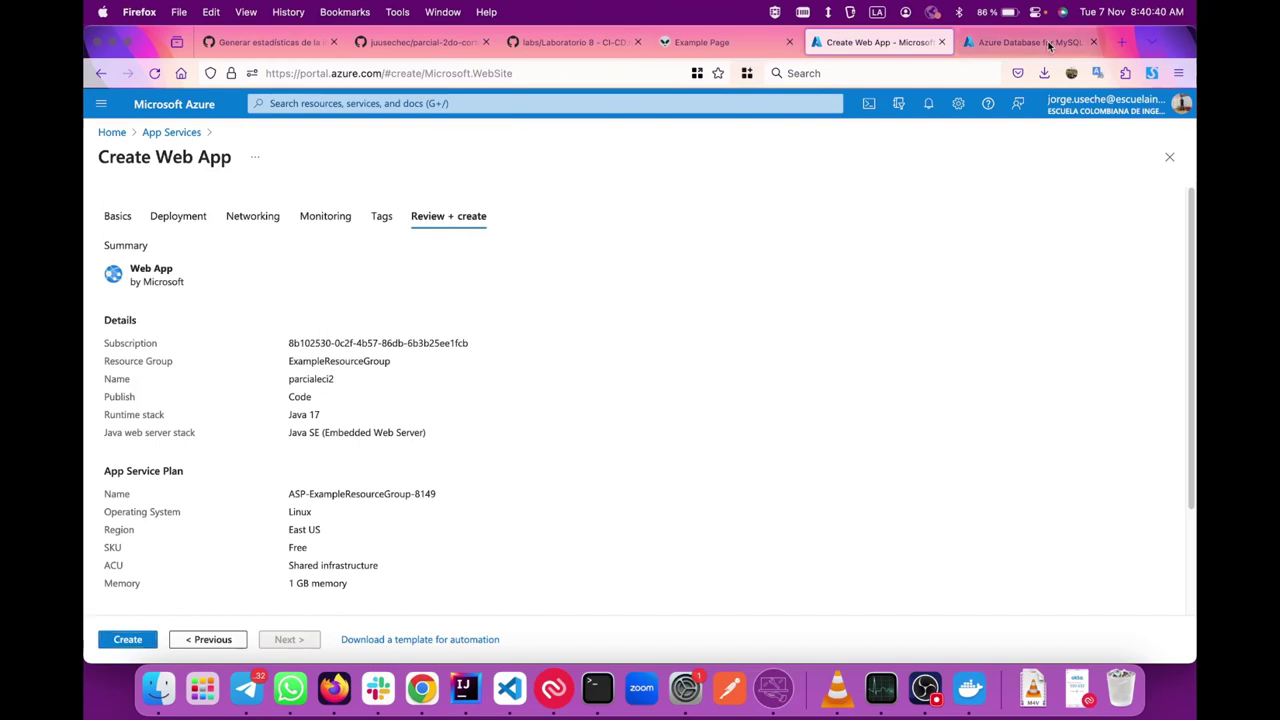
- Start creating a new flexible server in Azure Database for MySQL flexible servers
left_click(1049, 44)
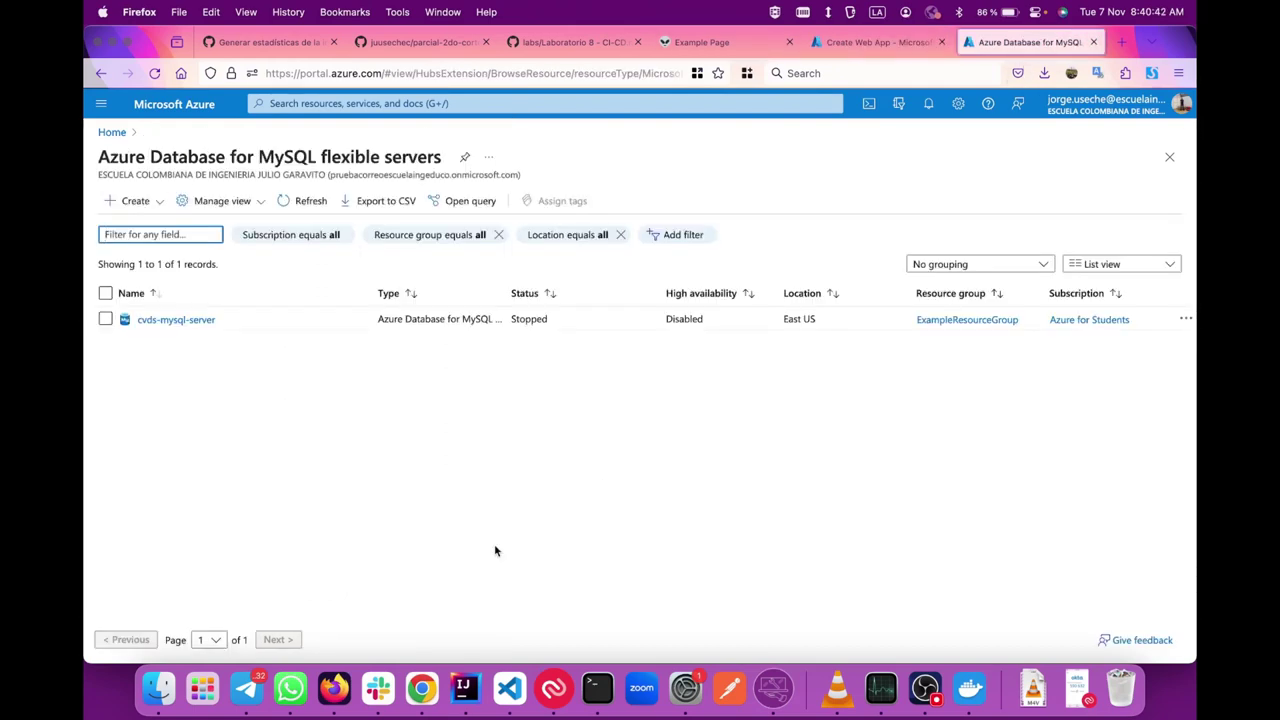
left_click(135, 201)
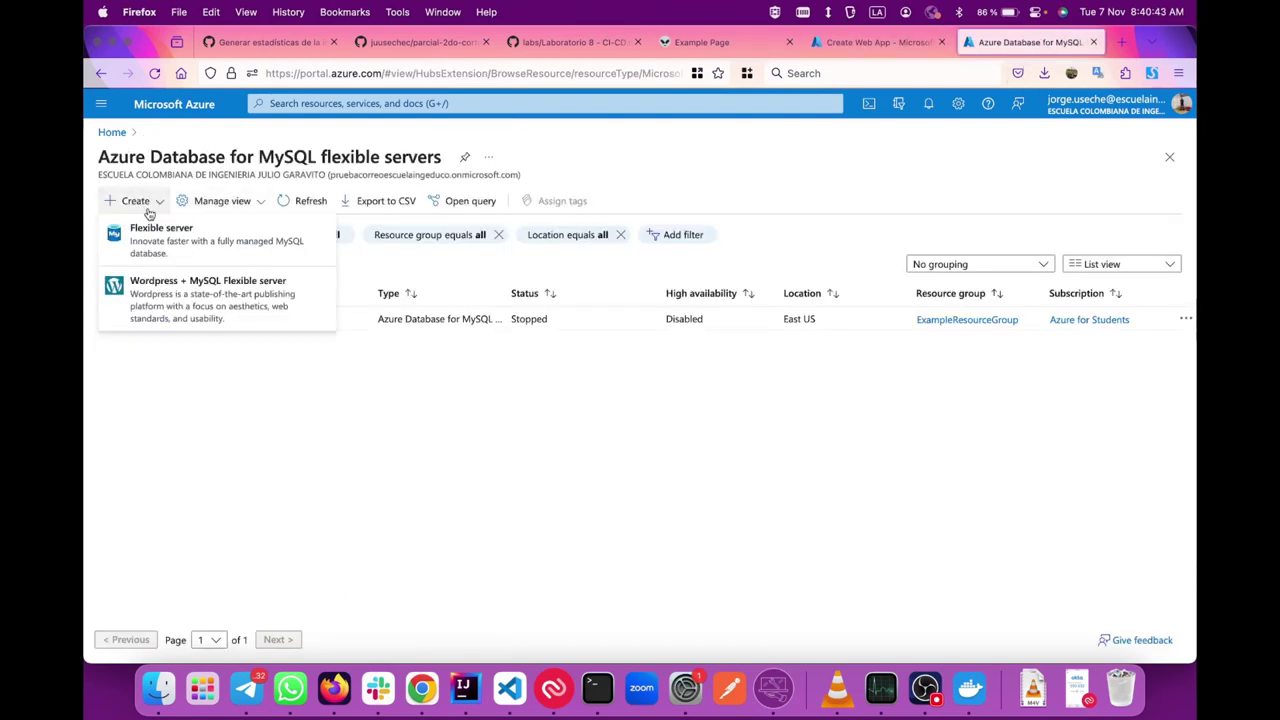
left_click(184, 246)
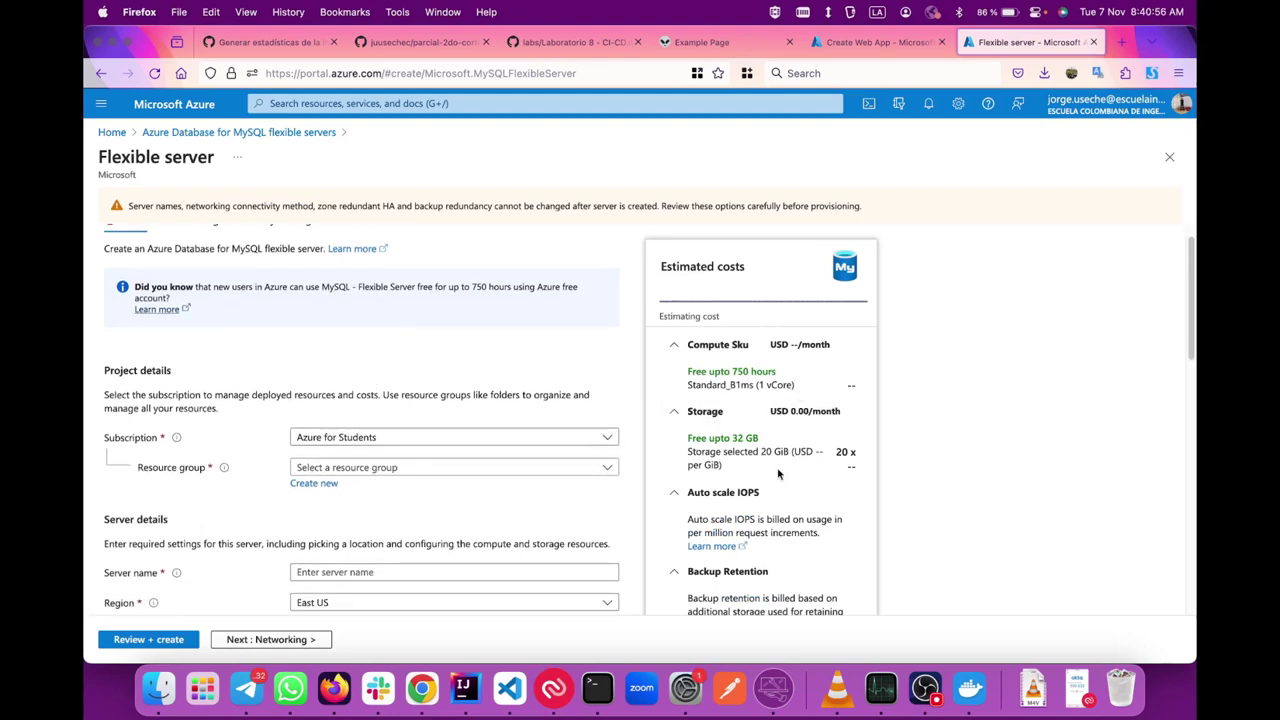
- Assign the MySQL server to ExampleResourceGroup and name it holamundo
scroll(400, 380, "down", 3)
scroll(720, 374, "down", 1)
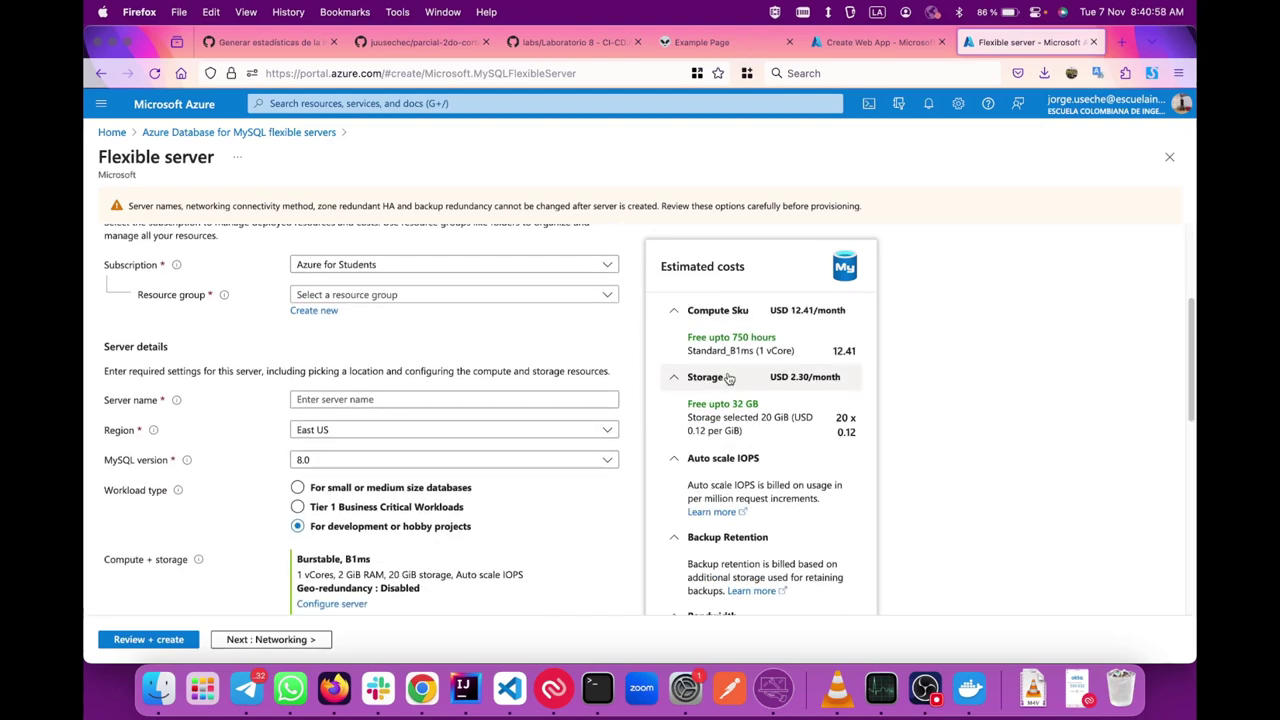
scroll(403, 391, "up", 2)
left_click(345, 372)
left_click(366, 449)
scroll(366, 452, "down", 3)
left_click(353, 340)
type("holamundo")
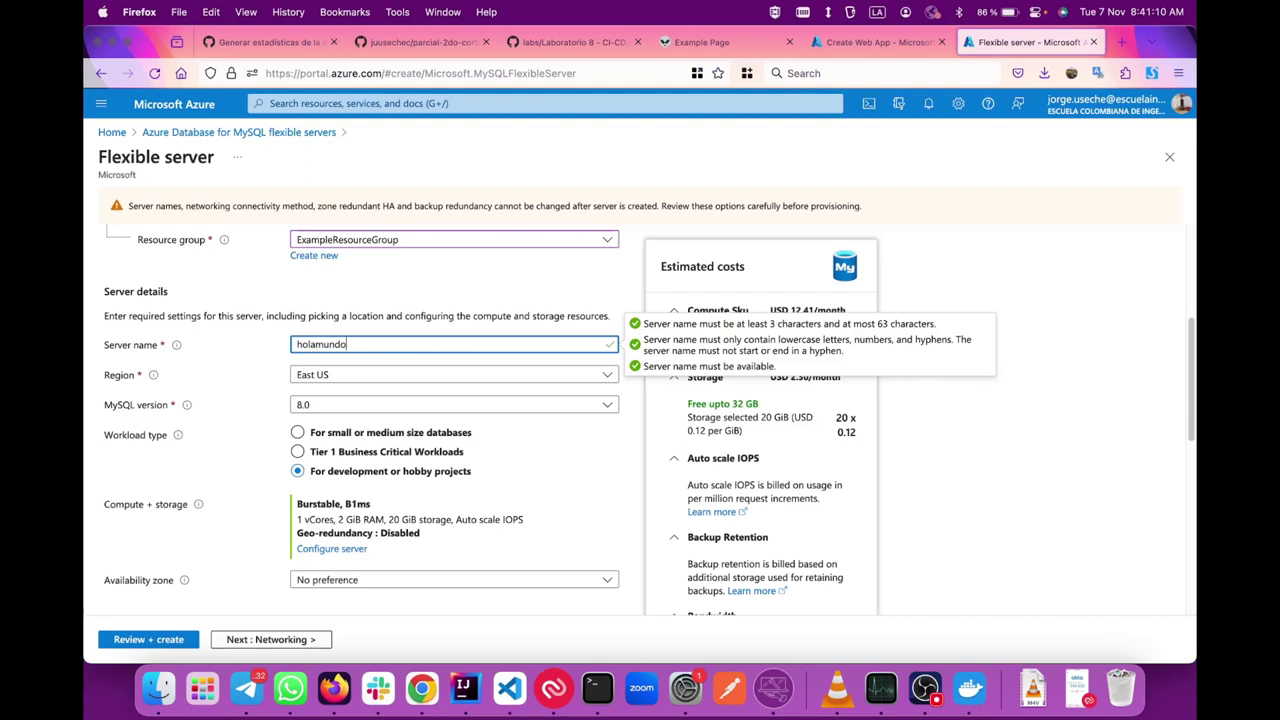
- Select MySQL version 8.0 for the holamundo server
scroll(236, 350, "down", 1)
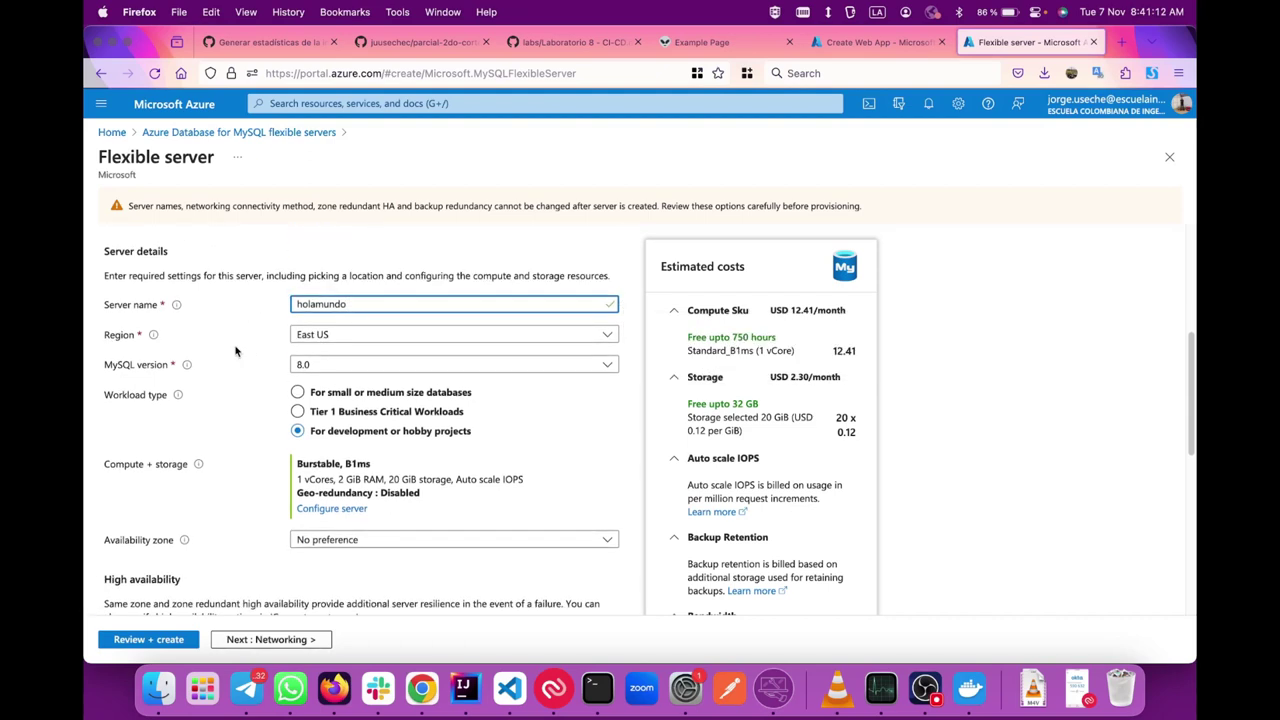
scroll(236, 350, "up", 2)
scroll(235, 346, "down", 2)
scroll(235, 346, "down", 1)
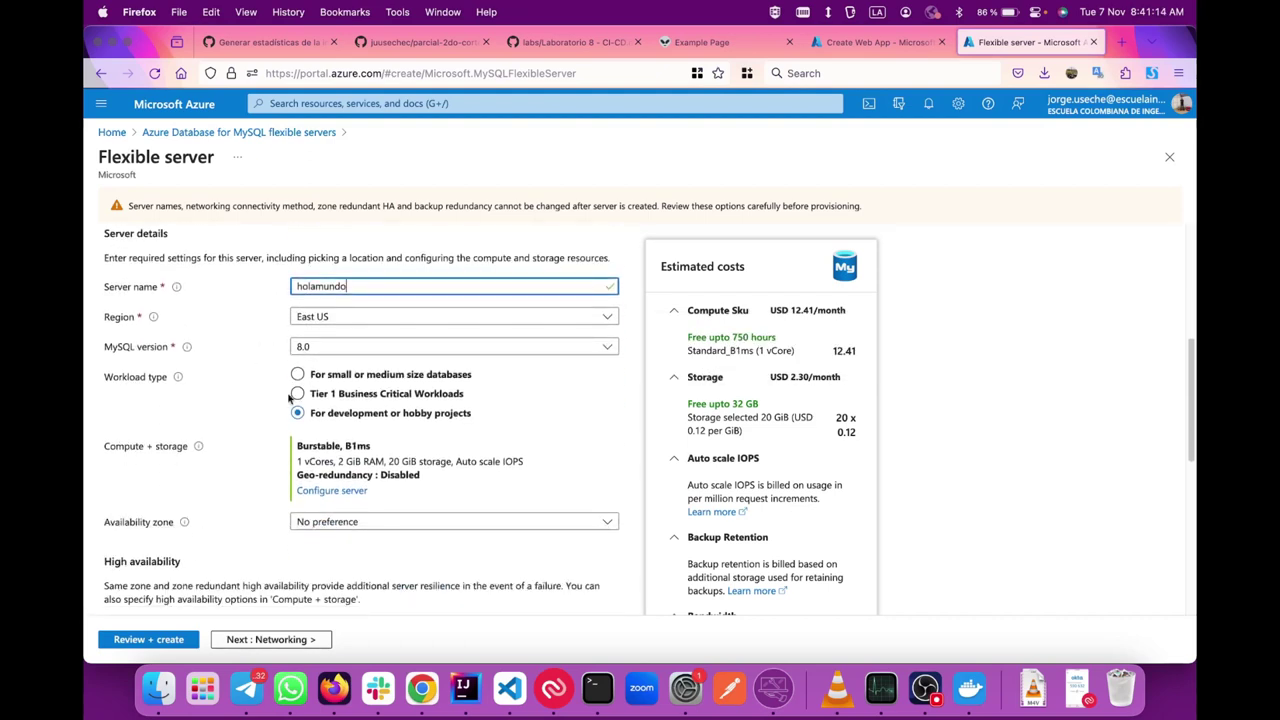
scroll(262, 414, "down", 1)
left_click(383, 292)
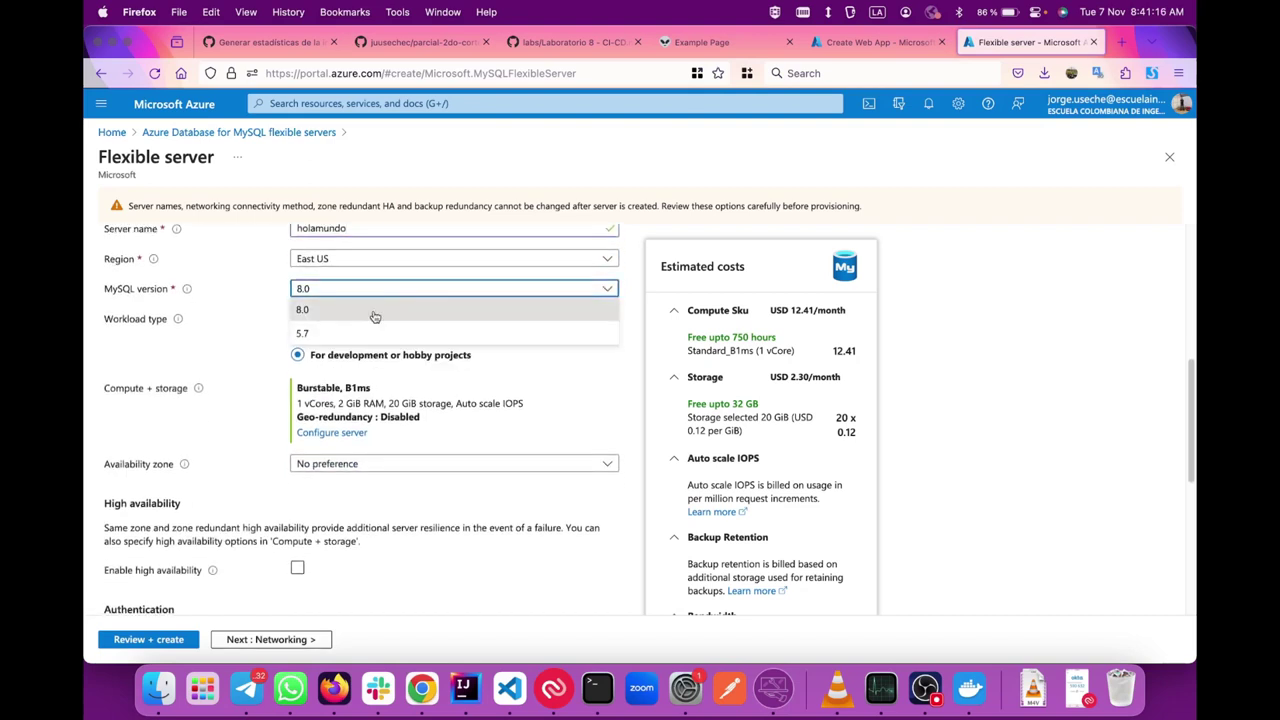
left_click(356, 316)
left_click(531, 289)
left_click(346, 312)
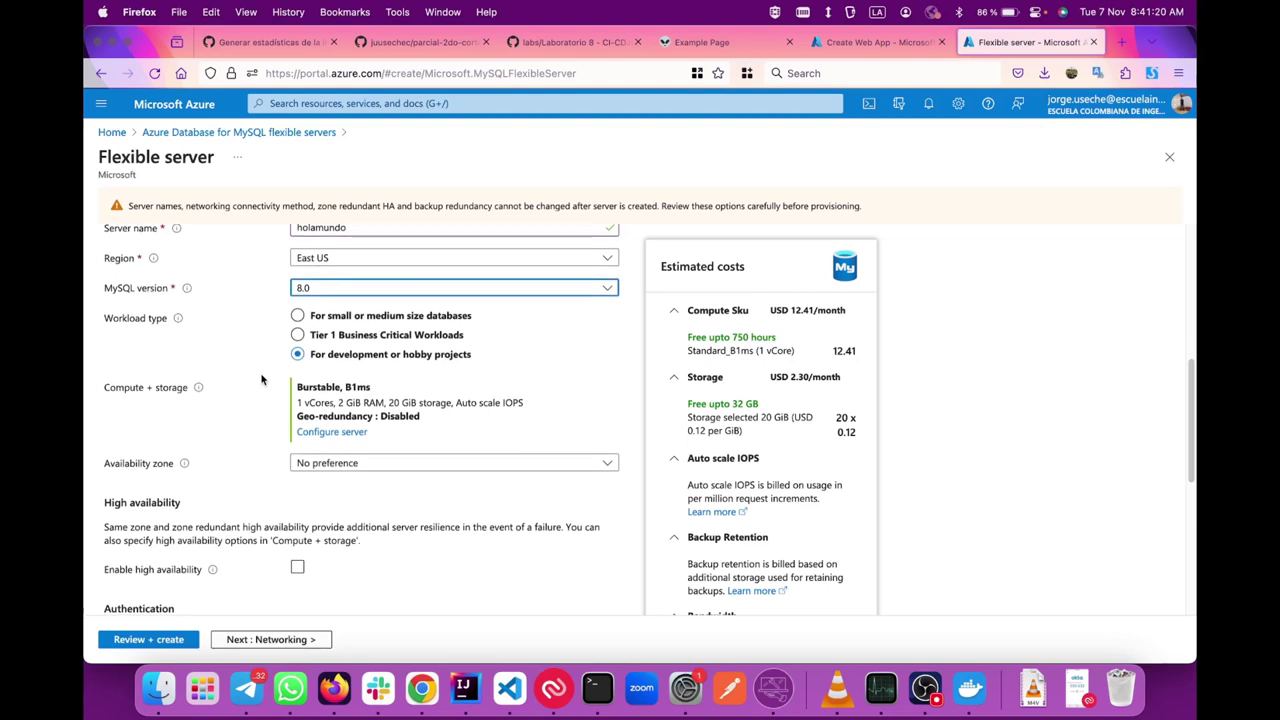
- Clear the prefilled admin password and copy the admin username adminuser into the browser's search box
scroll(340, 370, "down", 1)
scroll(490, 360, "down", 1)
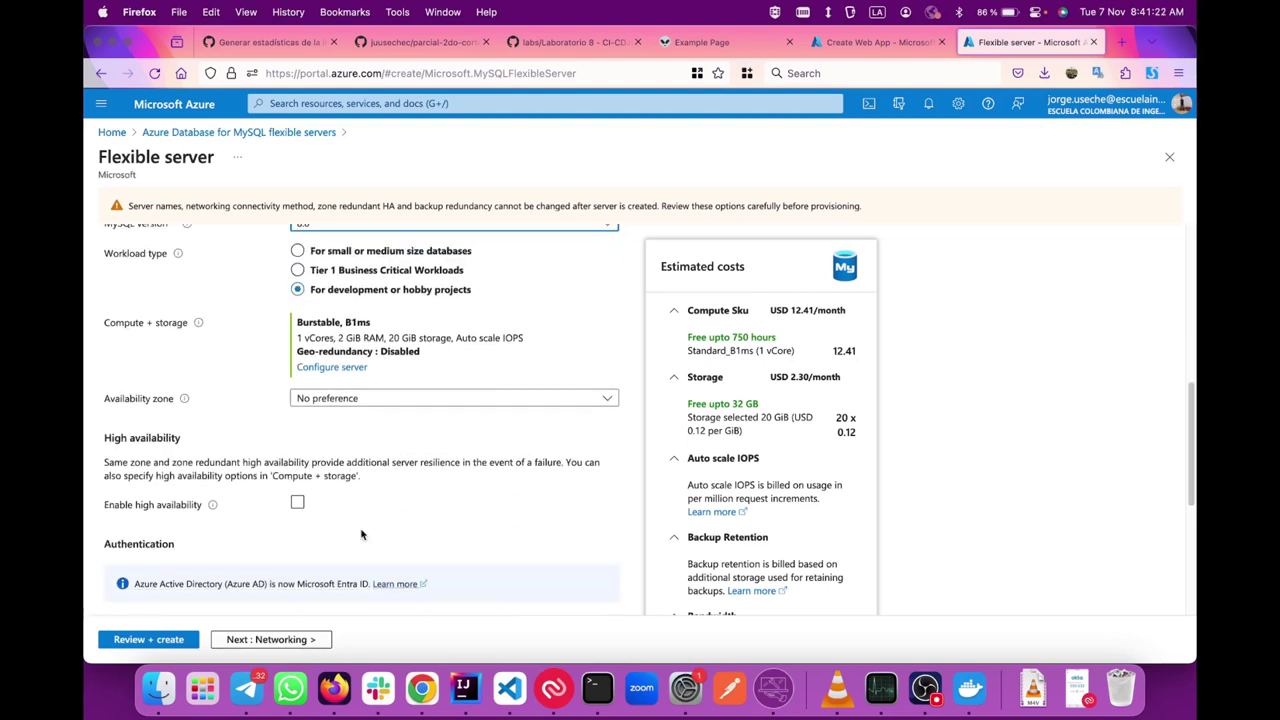
scroll(410, 352, "down", 2)
scroll(353, 464, "down", 3)
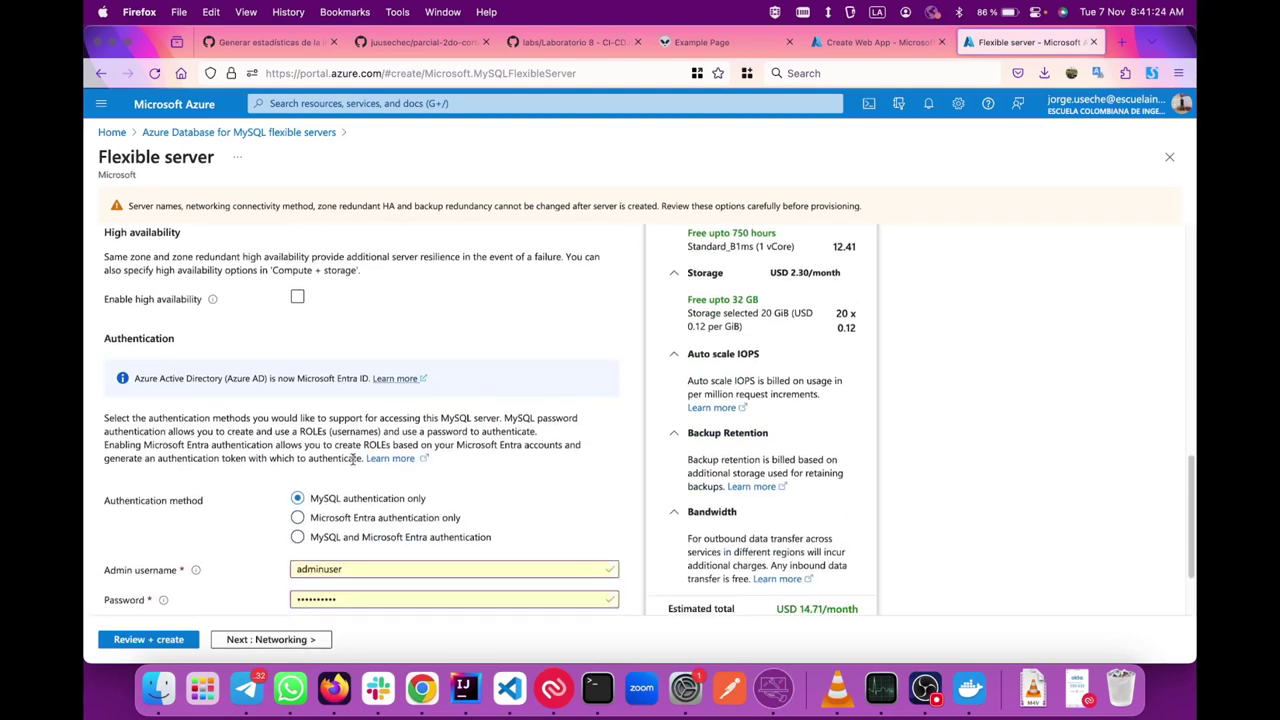
scroll(200, 517, "down", 3)
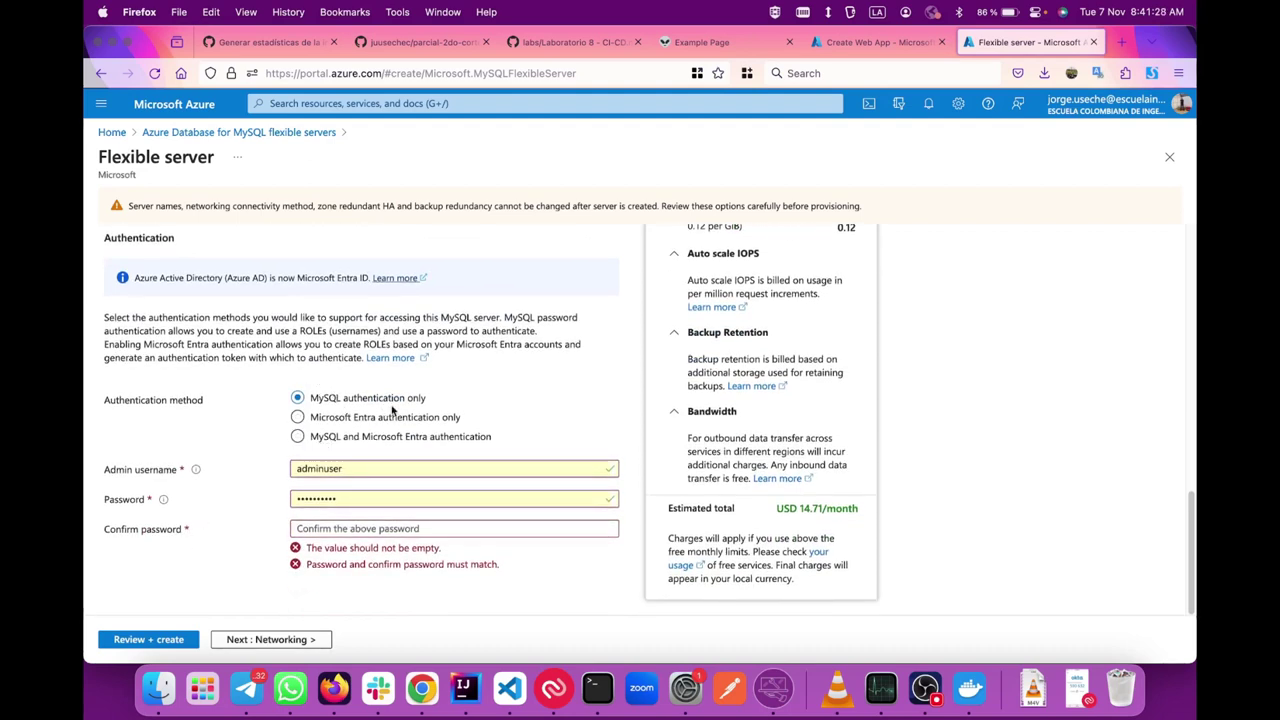
left_click(370, 468)
left_click(357, 499)
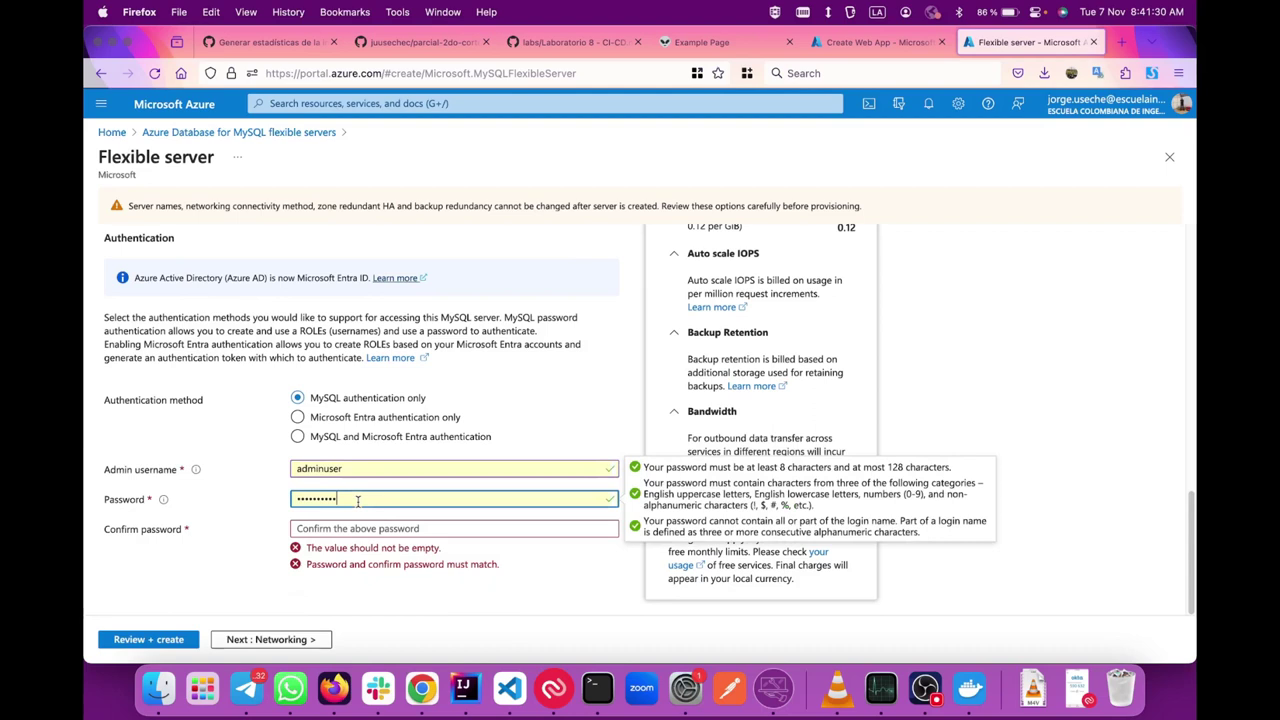
key("super+a")
key("BackSpace")
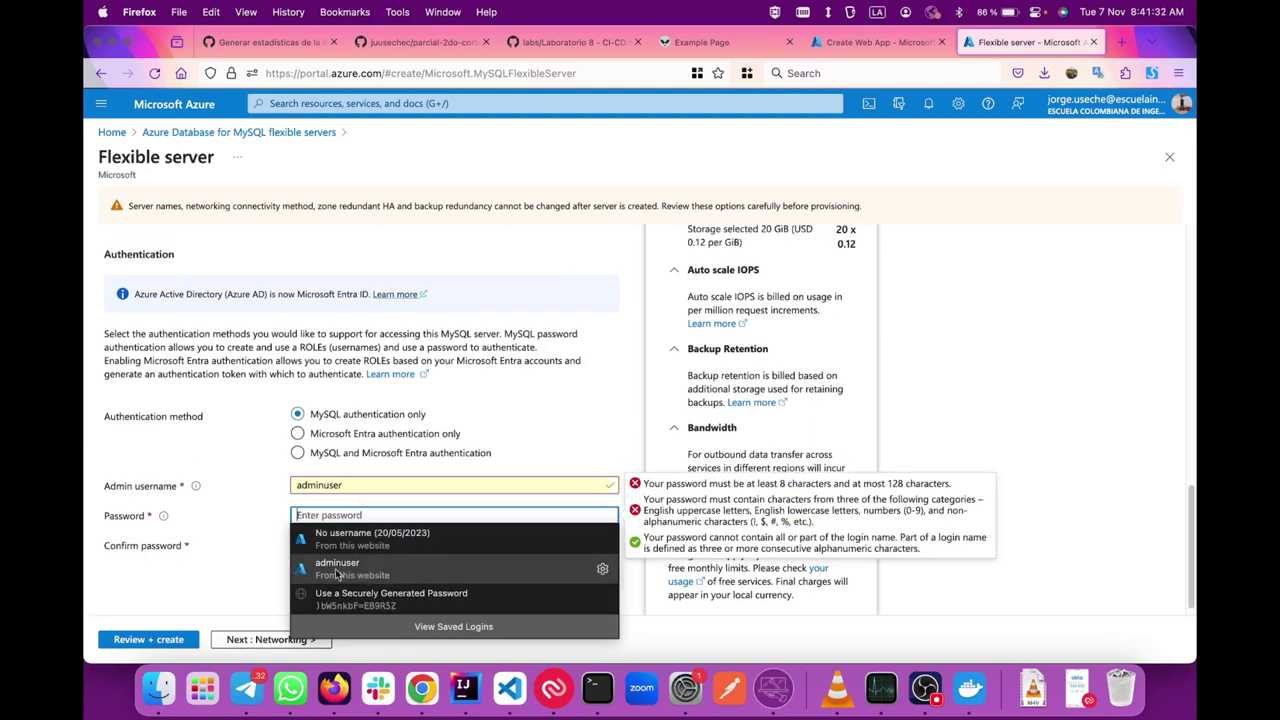
left_click(336, 480)
left_click_drag(843, 97, 812, 73)
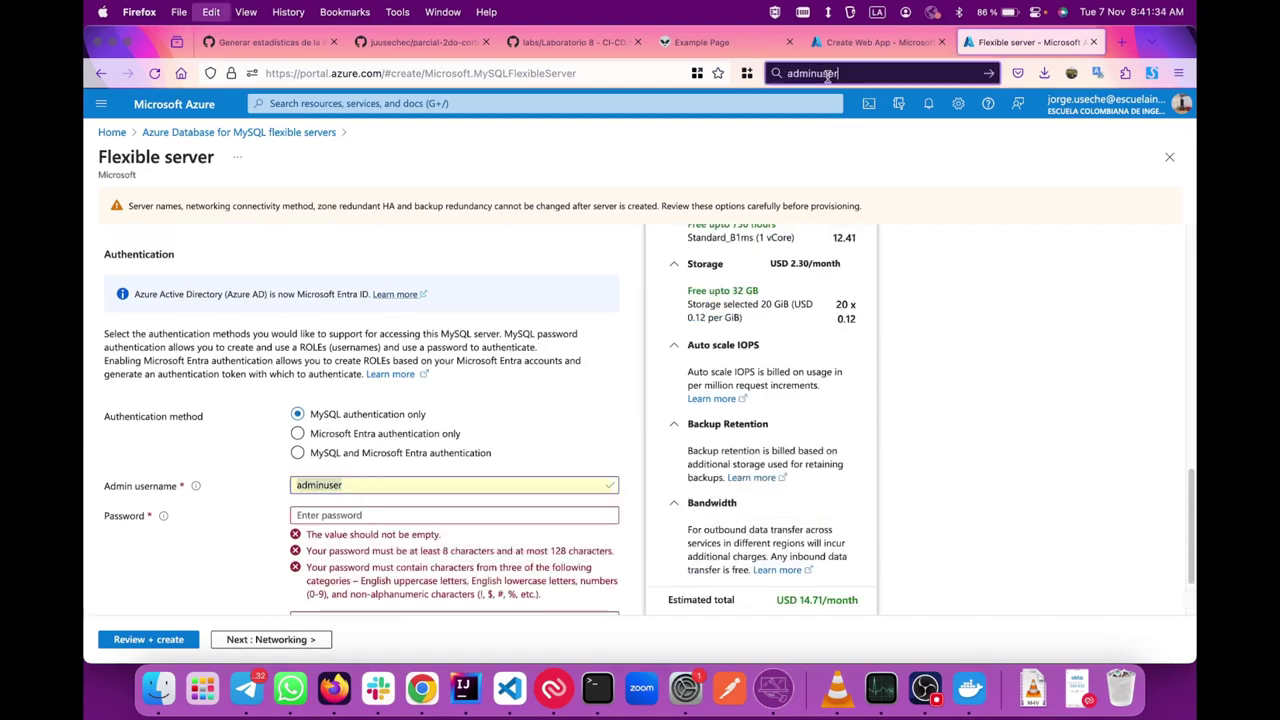
- Try filling the server's admin password field from a saved login
left_click(366, 545)
left_click(362, 515)
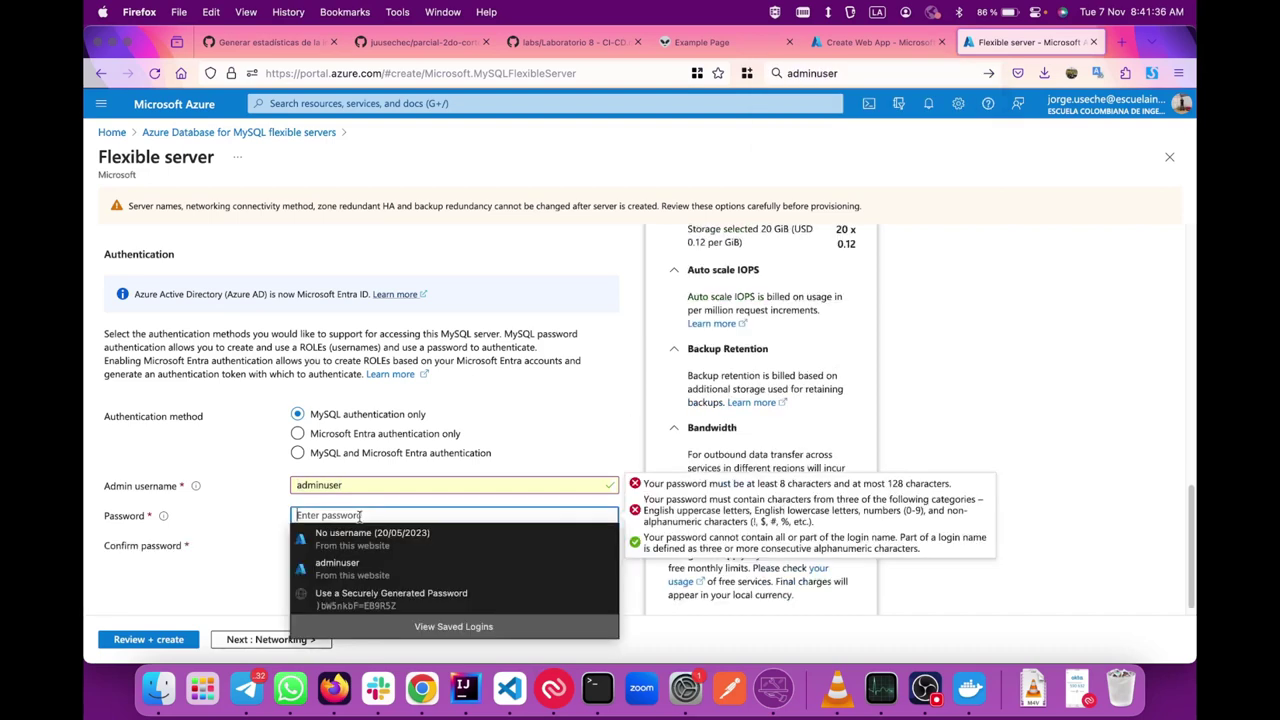
left_click(350, 535)
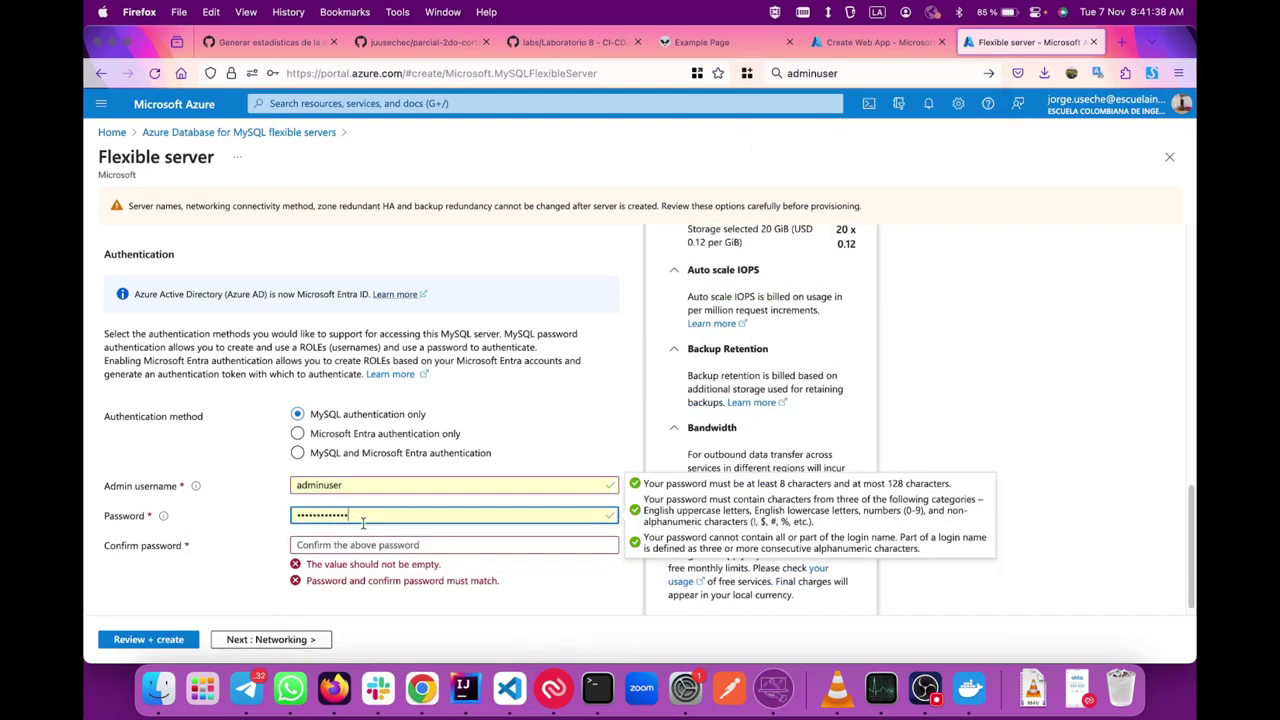
left_click(357, 545)
left_click(362, 515)
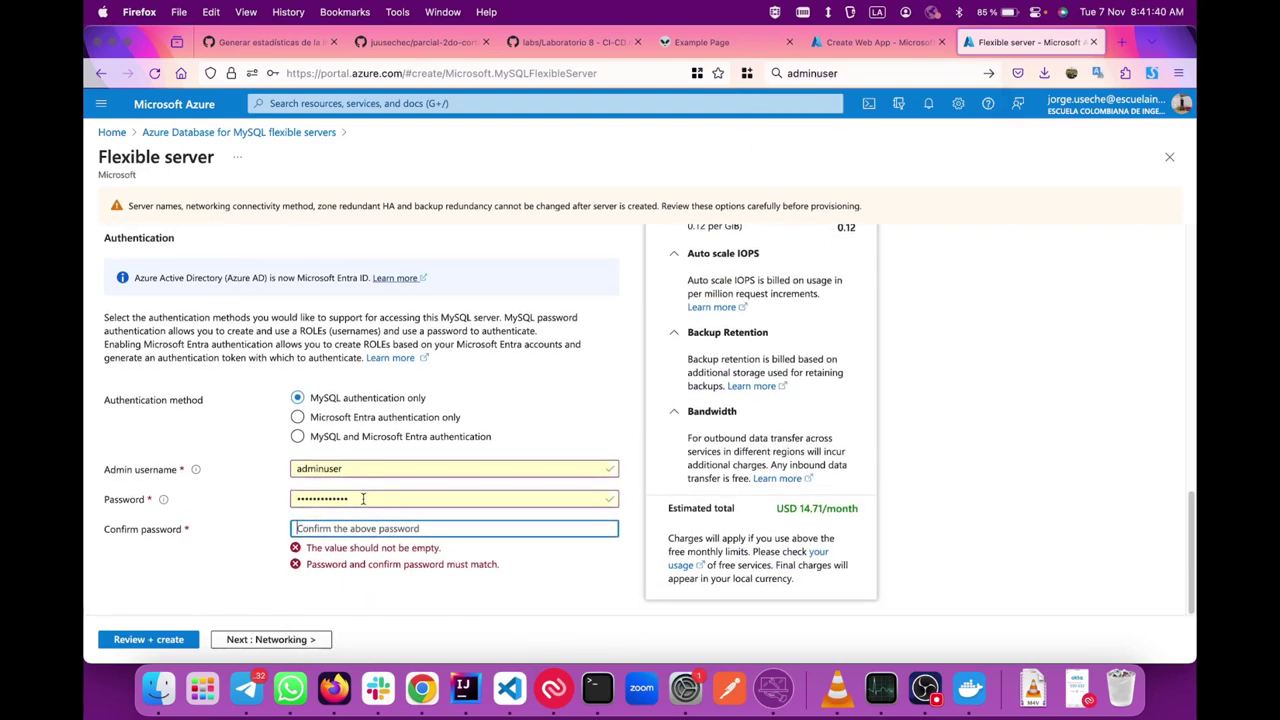
key("super+a")
key("BackSpace")
- Fill the admin password and its confirmation with a securely generated password and keep a copy beside the username in the browser's search box
left_click(366, 596)
key("super+c")
left_click(362, 548)
key("super+v")
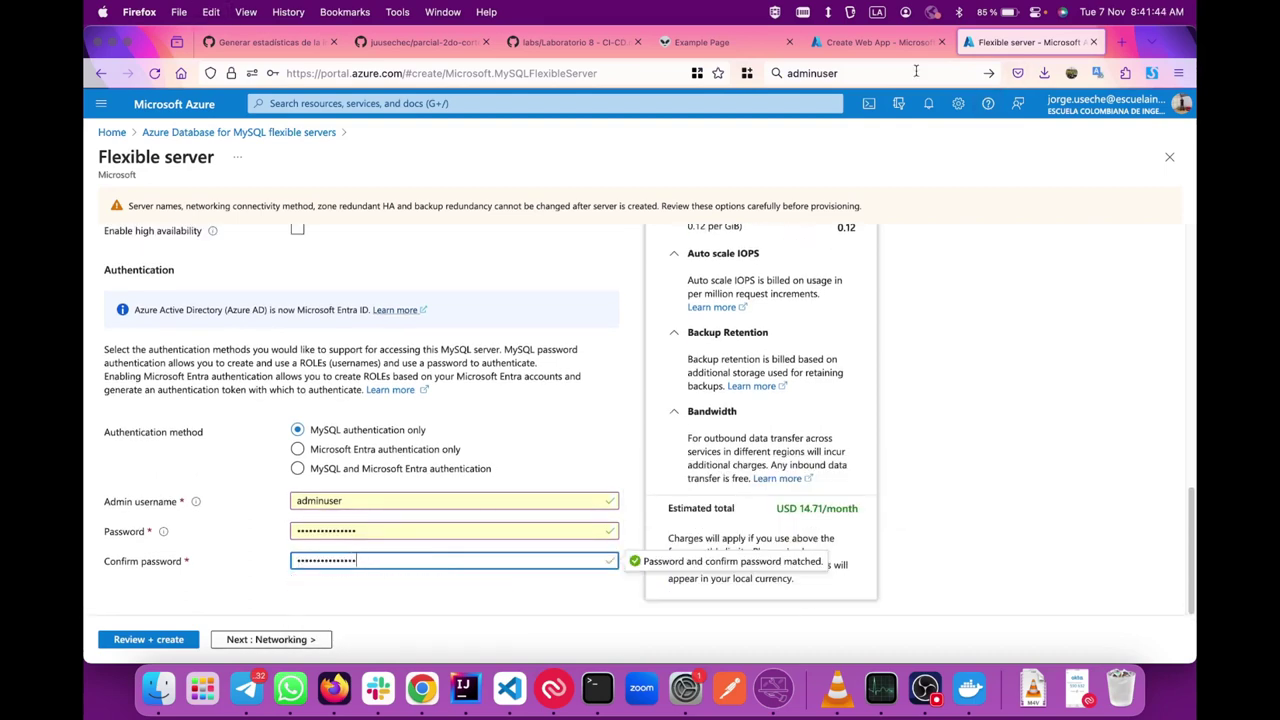
left_click(904, 75)
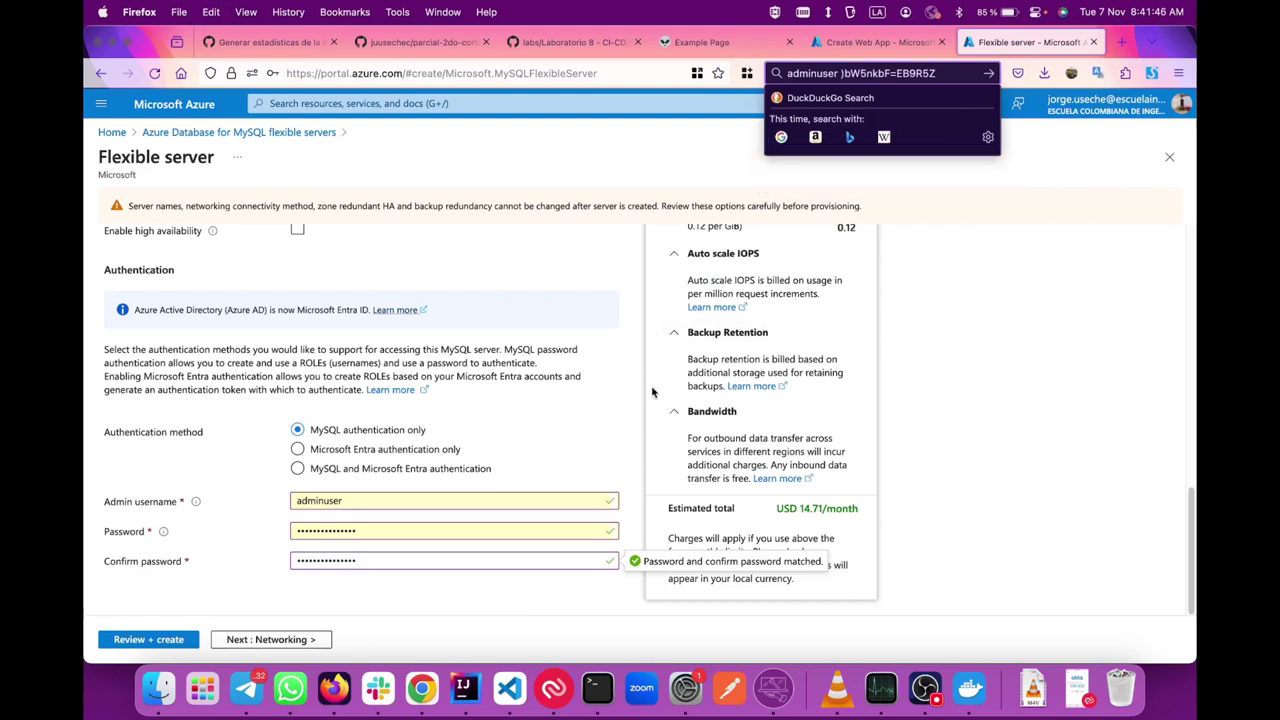
left_click(651, 391)
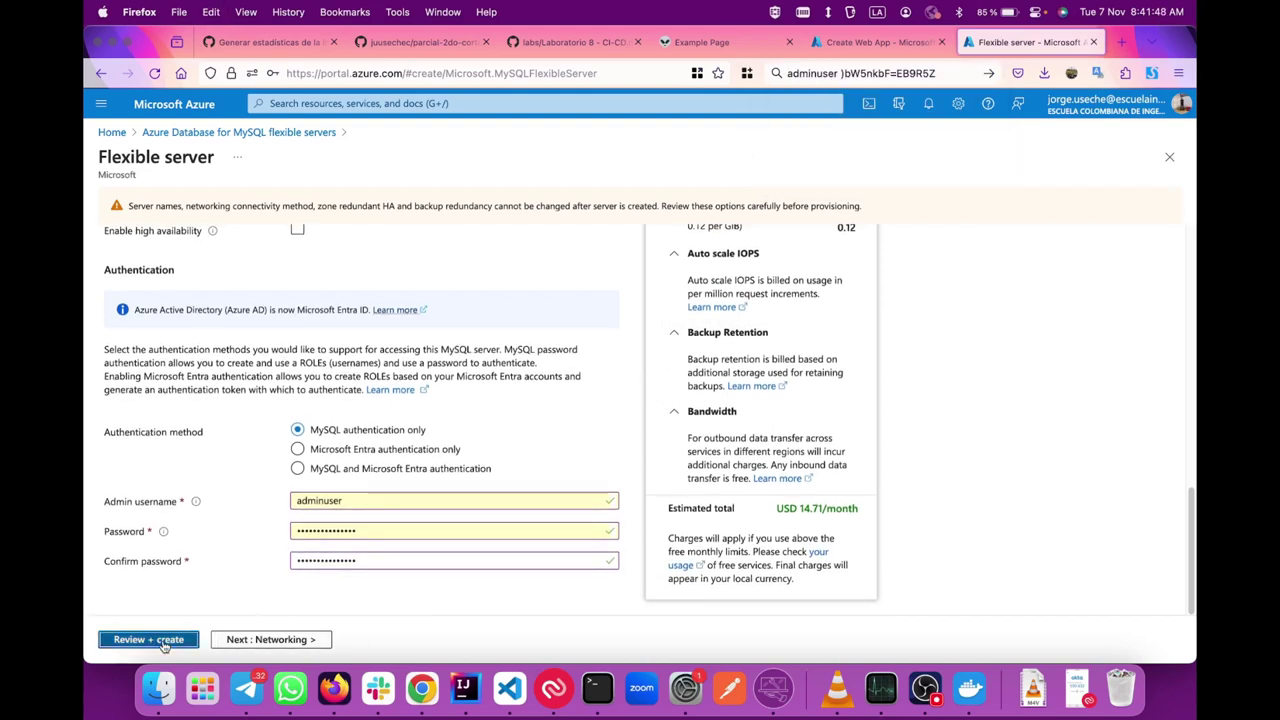
- Add a networking firewall rule for the MySQL server that allows addresses 0.0.0.0 to 255.255.255.255
left_click(279, 640)
scroll(360, 420, "down", 3)
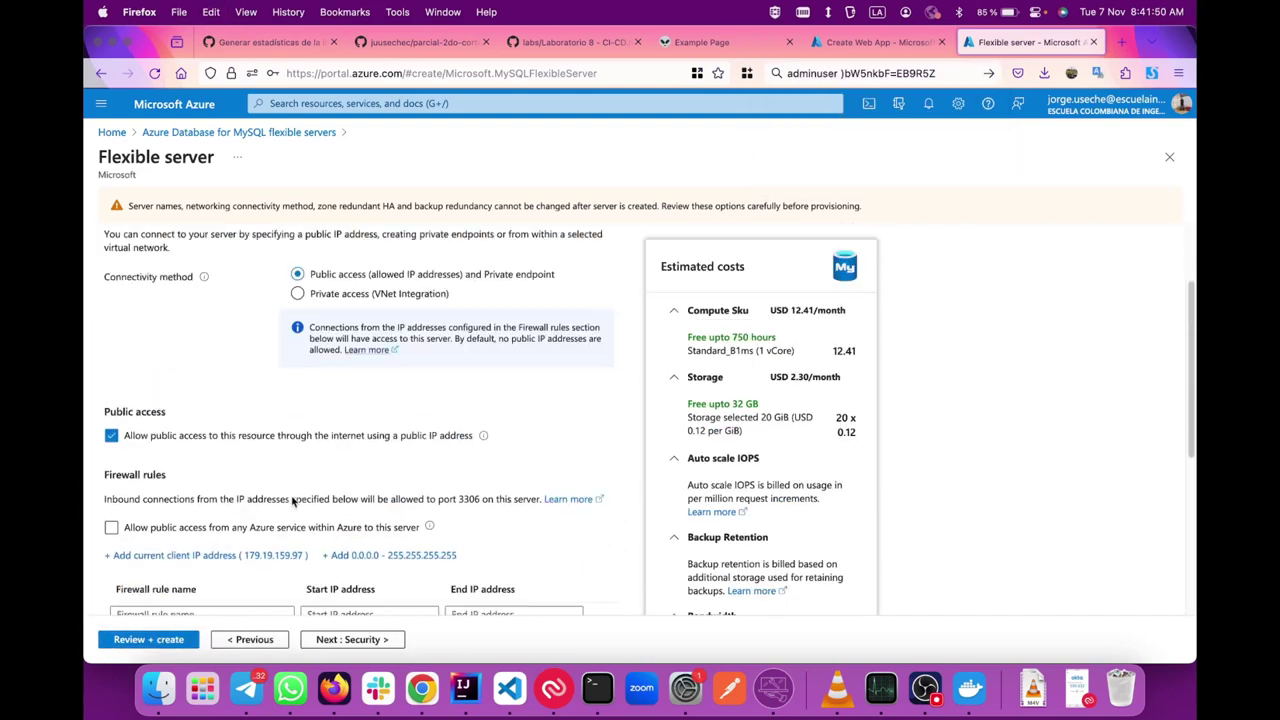
scroll(307, 262, "down", 3)
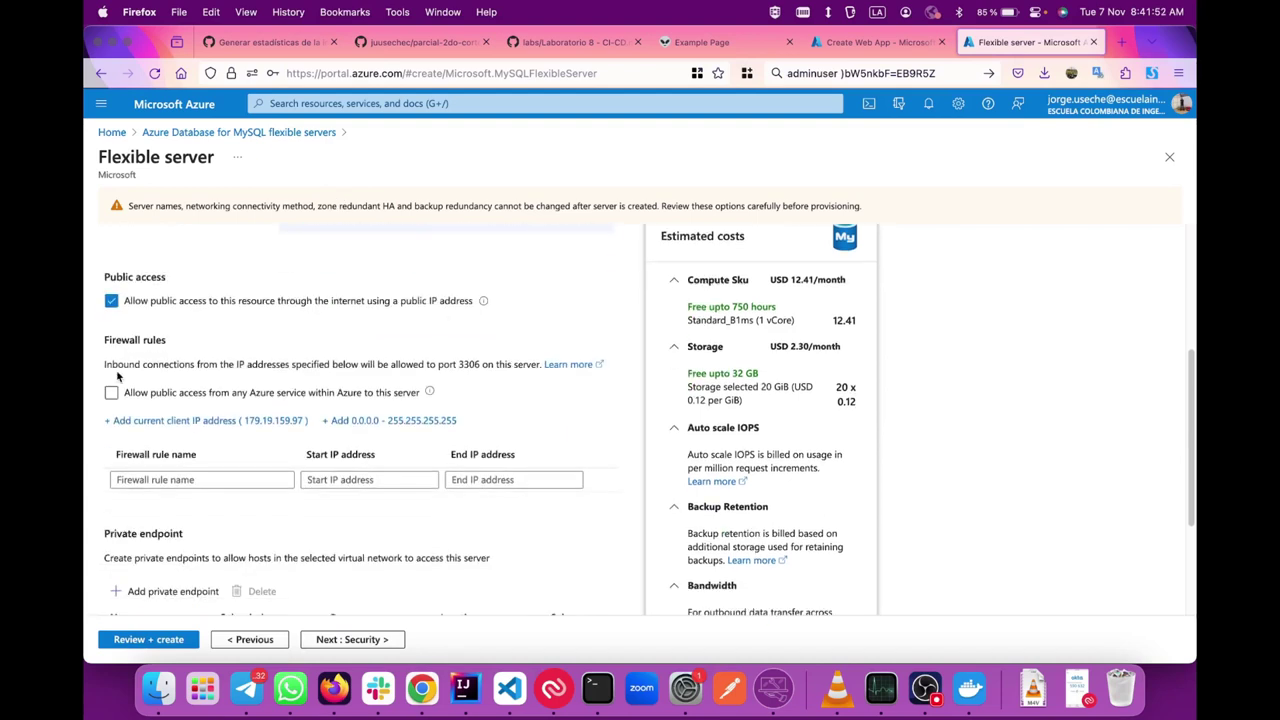
left_click(366, 420)
left_click(396, 566)
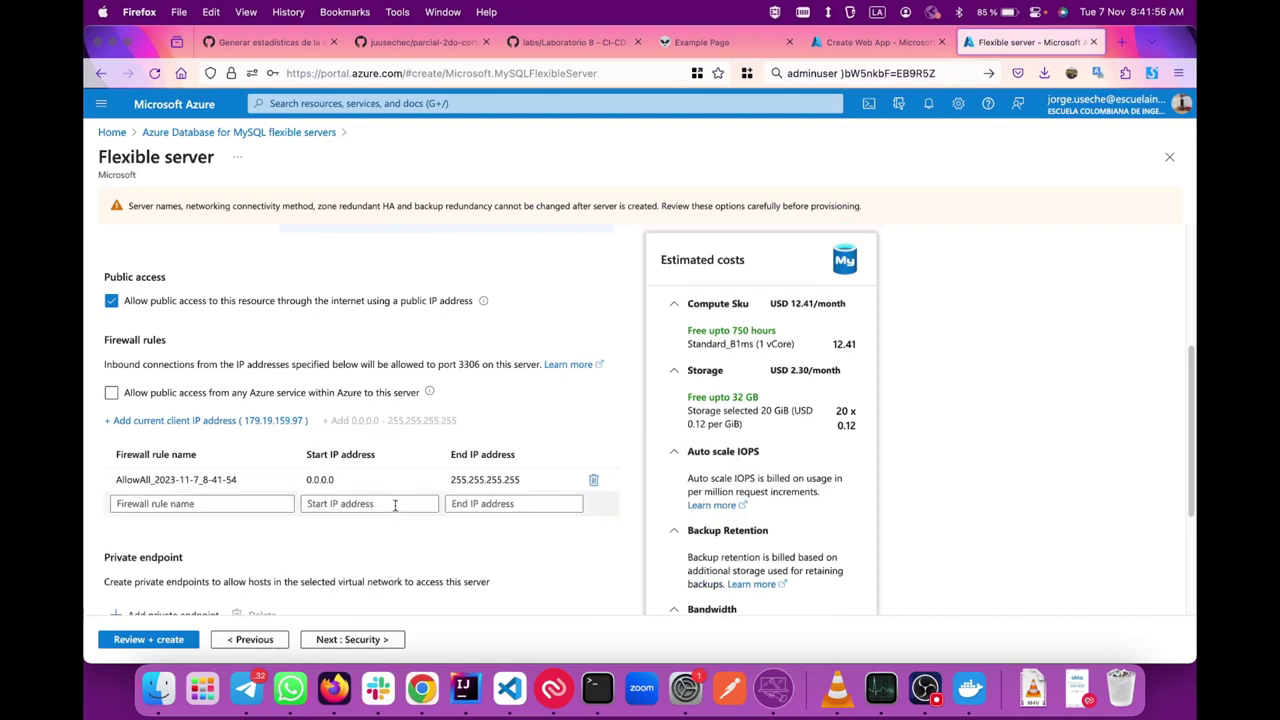
scroll(645, 349, "down", 2)
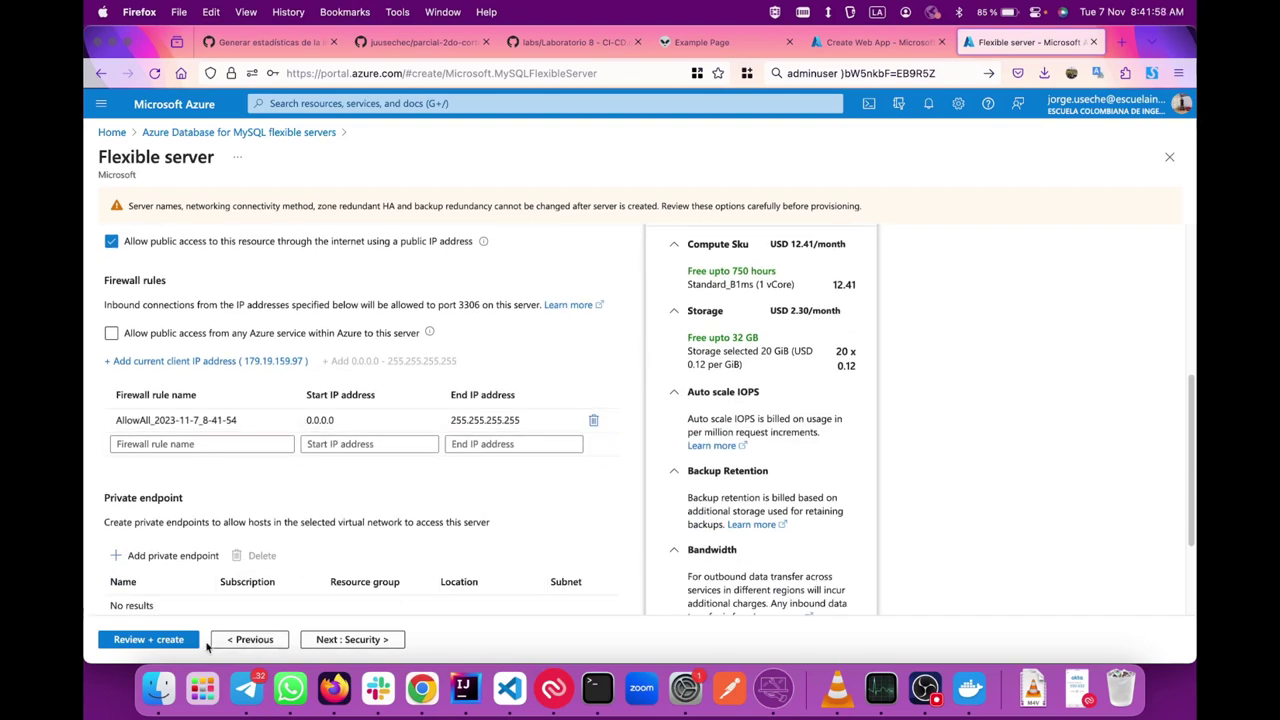
- Review the MySQL server configuration and submit it for creation
left_click(150, 640)
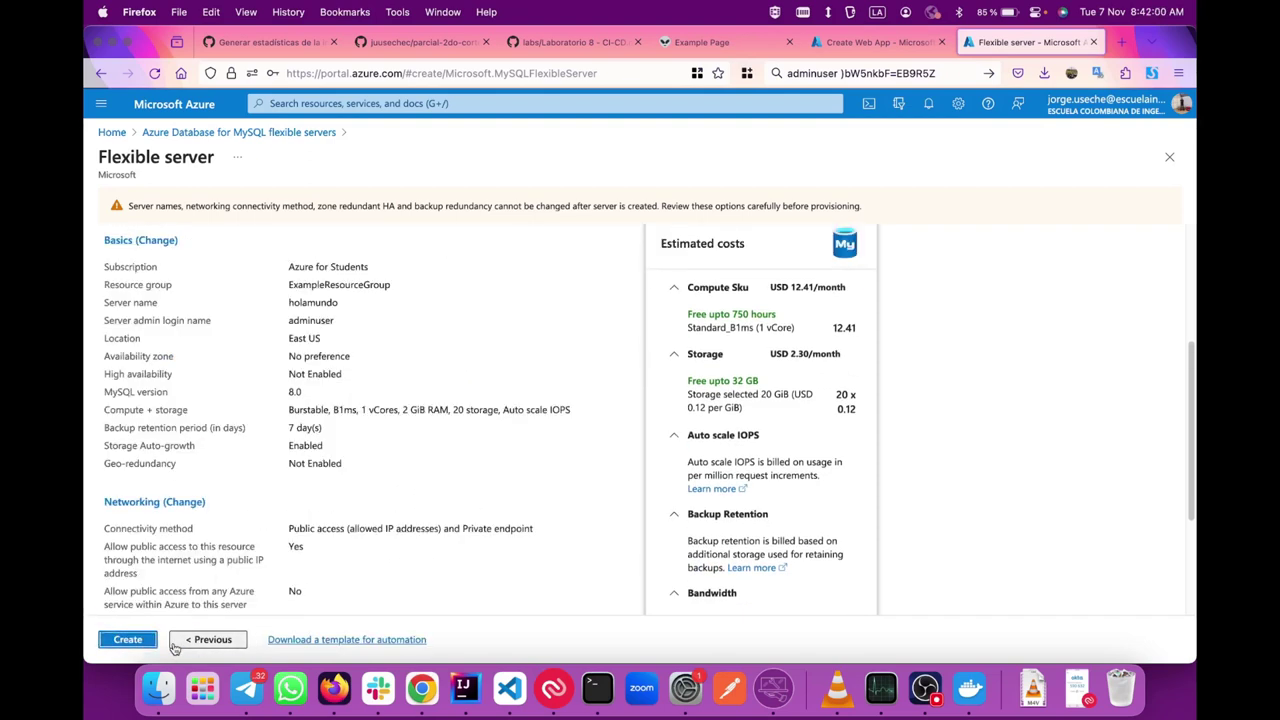
left_click(148, 643)
scroll(382, 523, "down", 3)
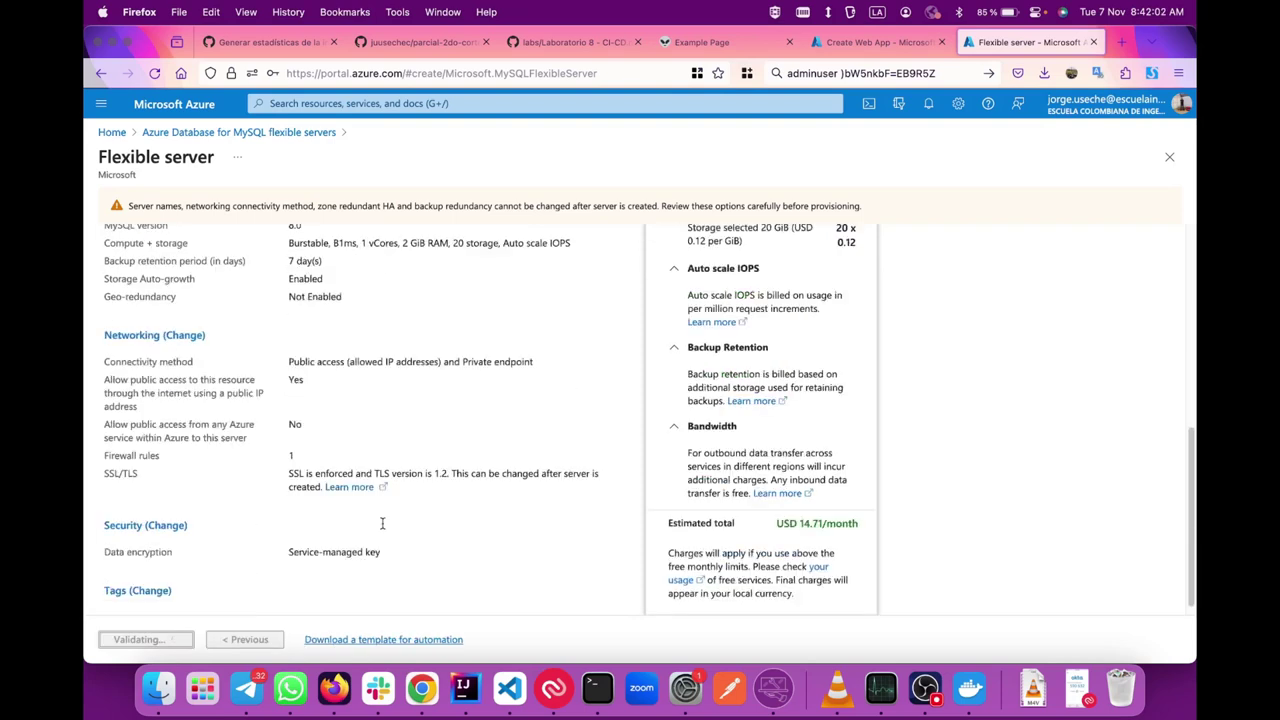
- Go back to the web app's review summary, check its settings and create the parcialeci2 web app
left_click(896, 43)
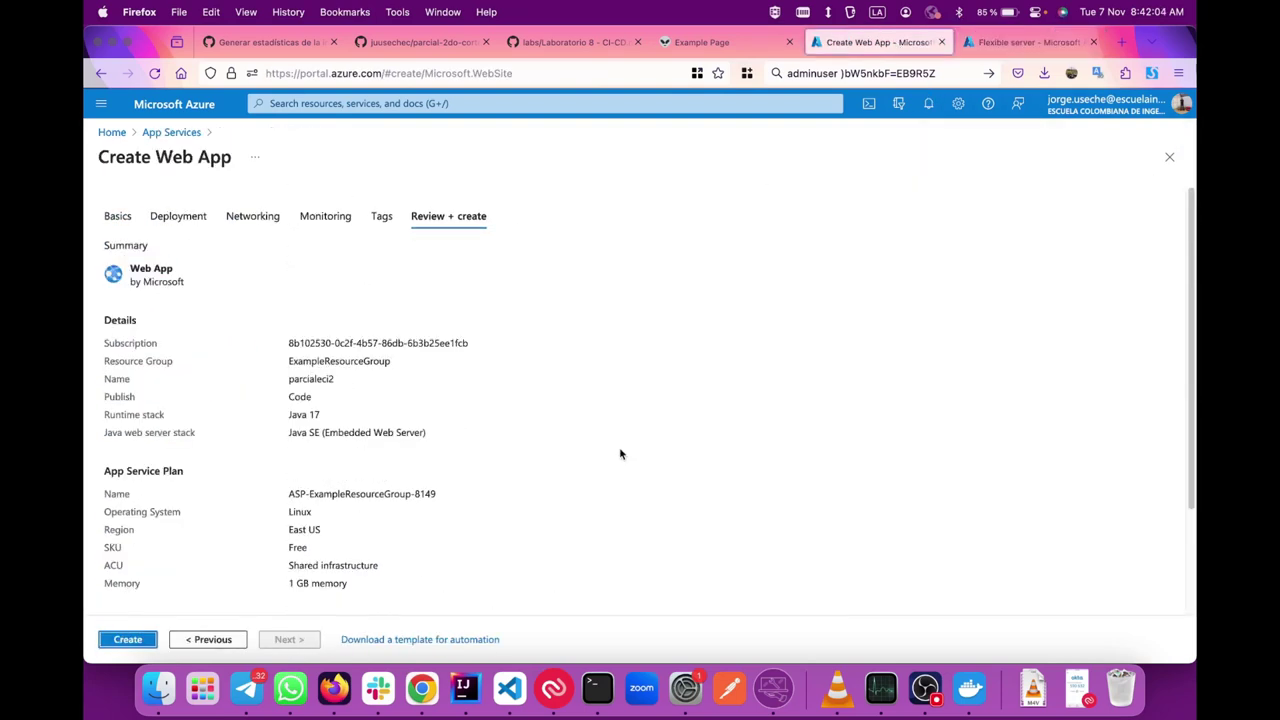
scroll(620, 452, "down", 4)
scroll(620, 451, "up", 4)
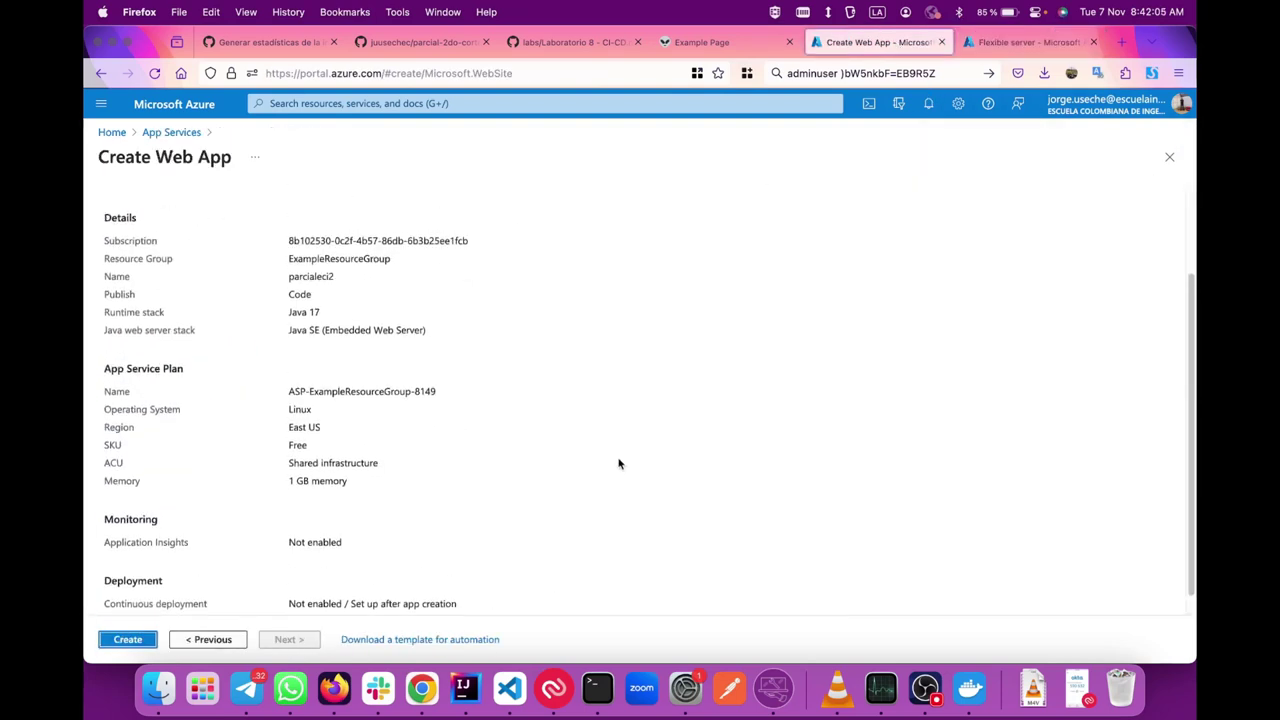
left_click(128, 640)
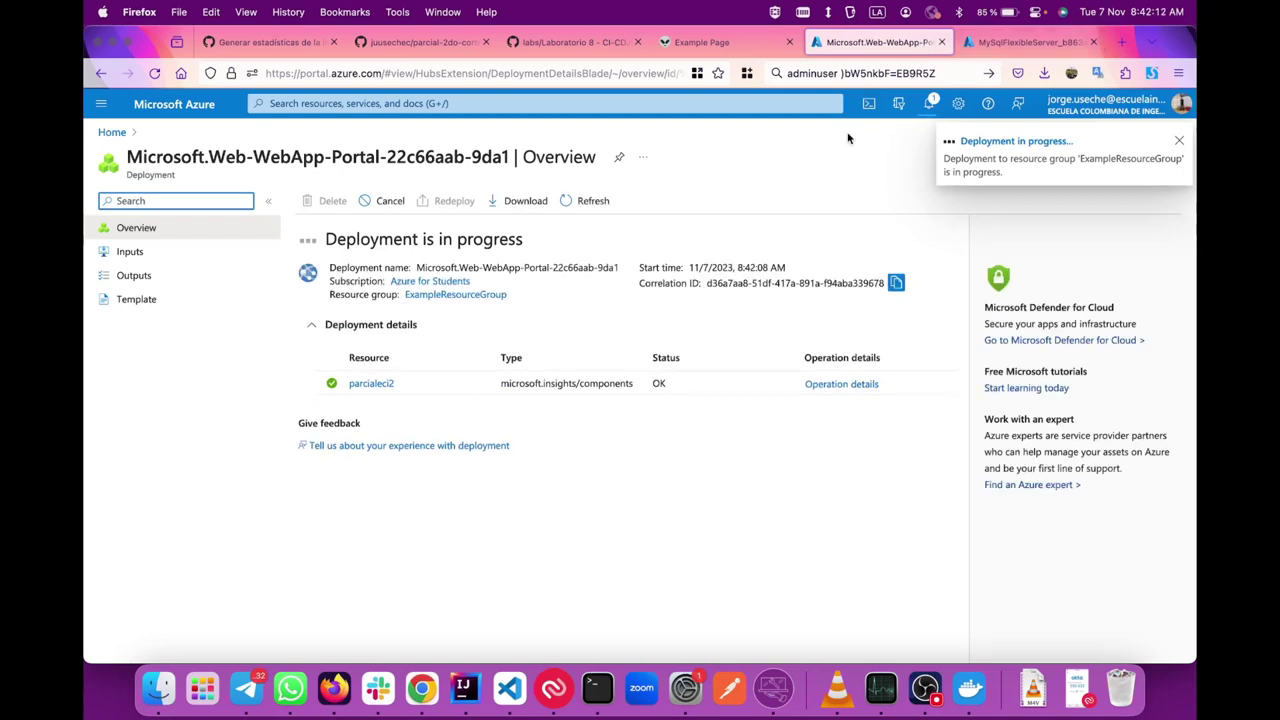
- Check the MySQL and web app deployments, dismissing the browser's offer to update the saved login
left_click(1030, 42)
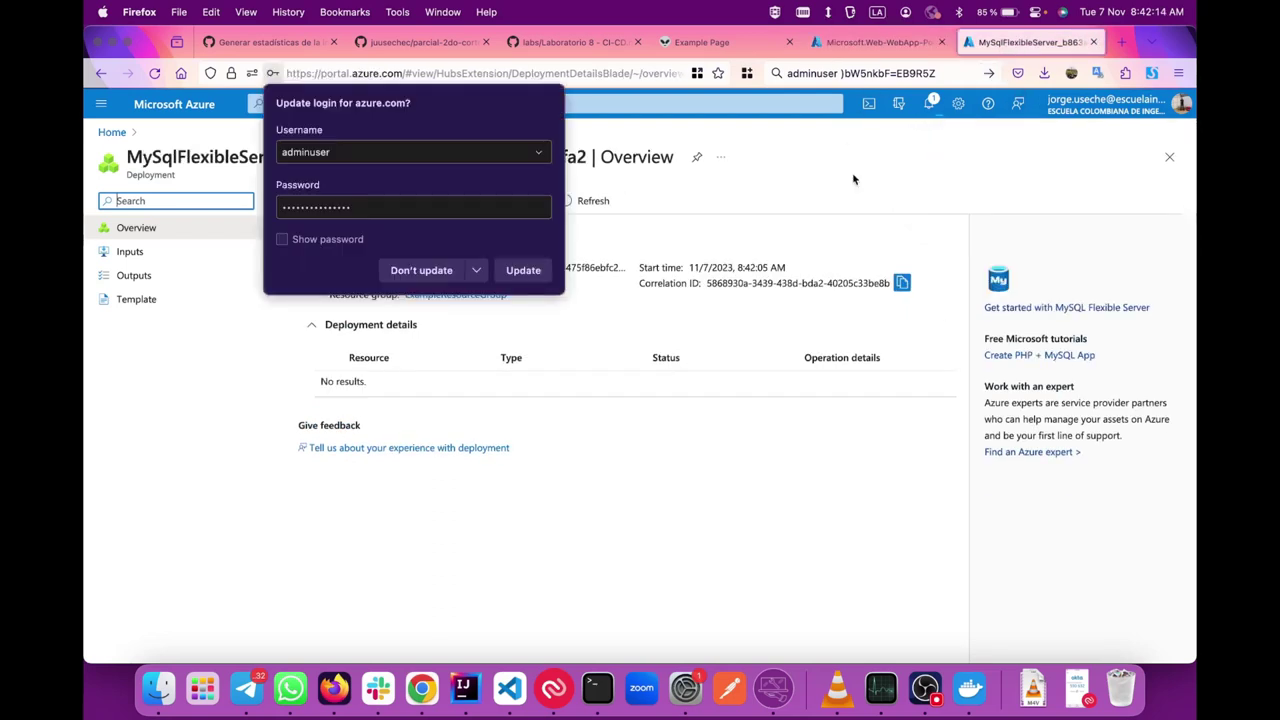
left_click(826, 230)
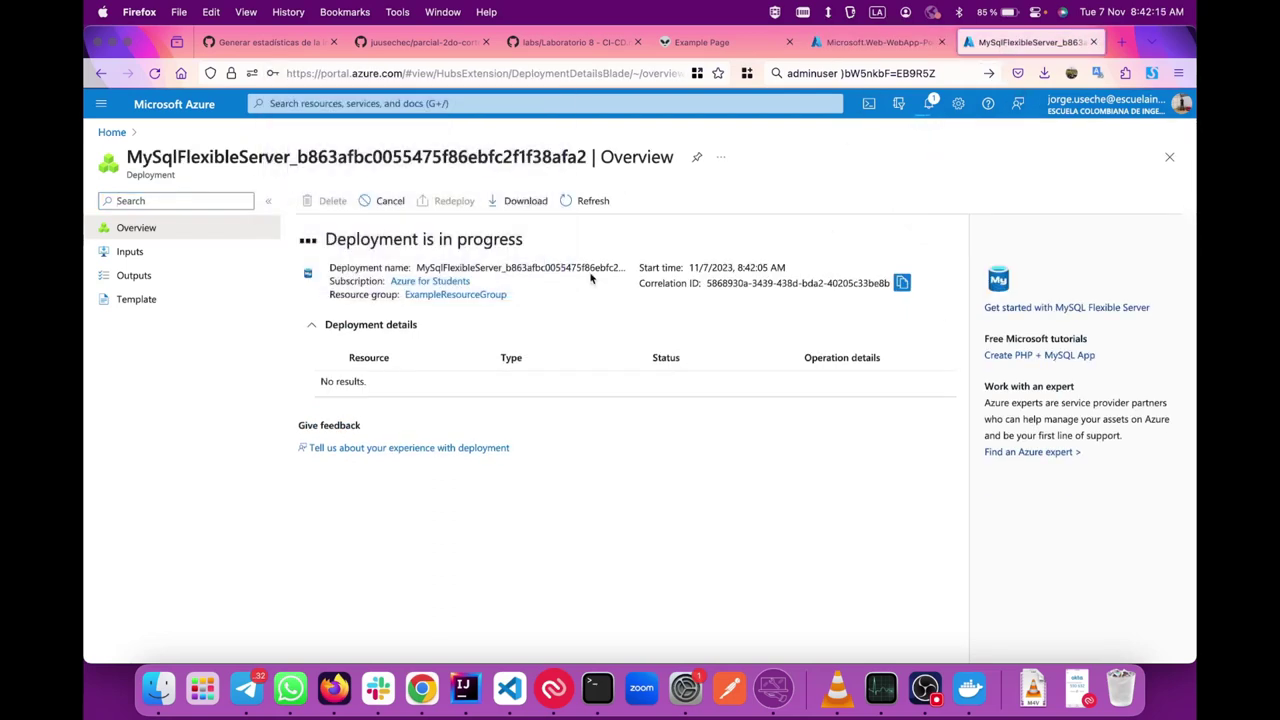
left_click(870, 42)
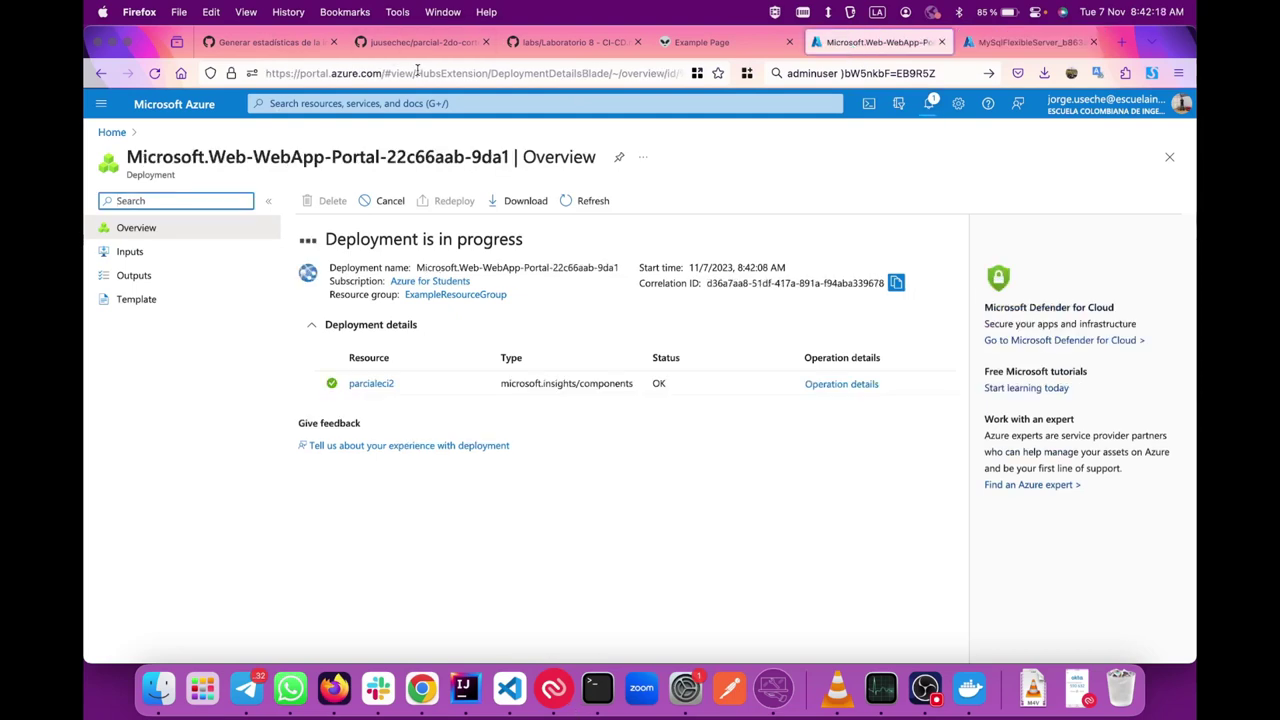
- Move the GitHub issue about generating statistics beside the Azure tabs and review its acceptance criteria
left_click(545, 45)
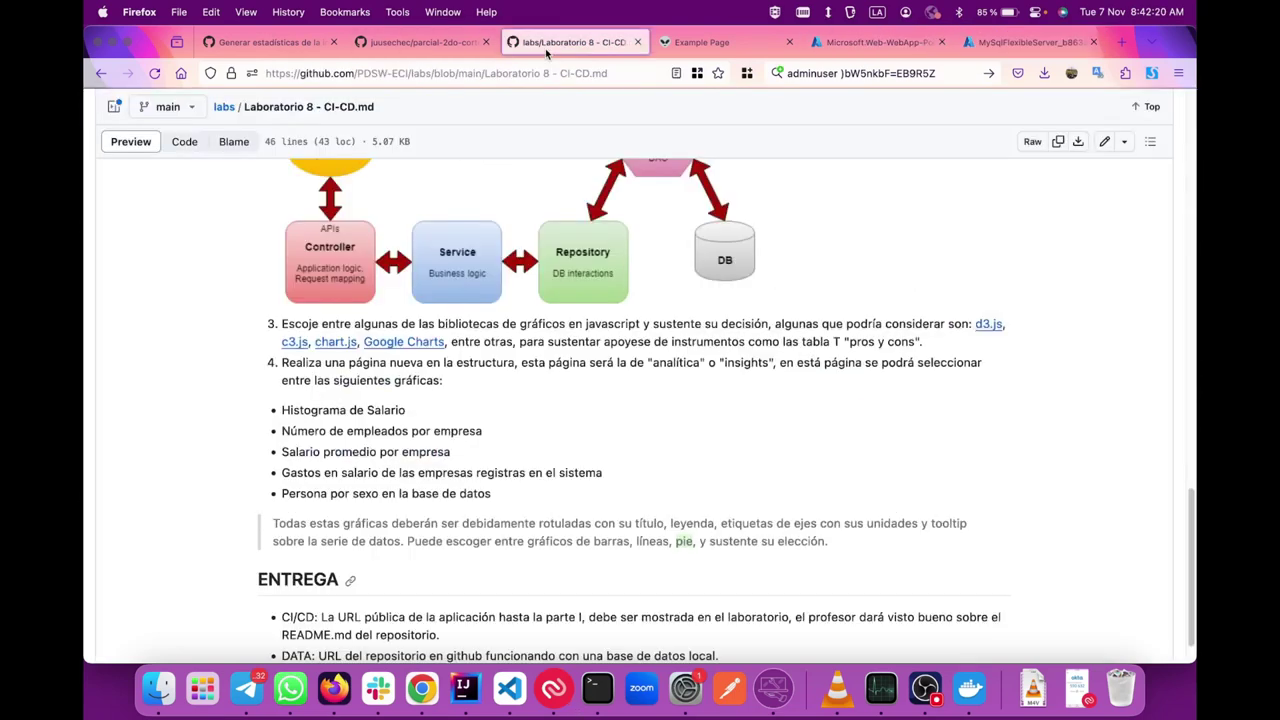
left_click(385, 42)
left_click_drag(265, 42, 712, 48)
scroll(506, 214, "up", 5)
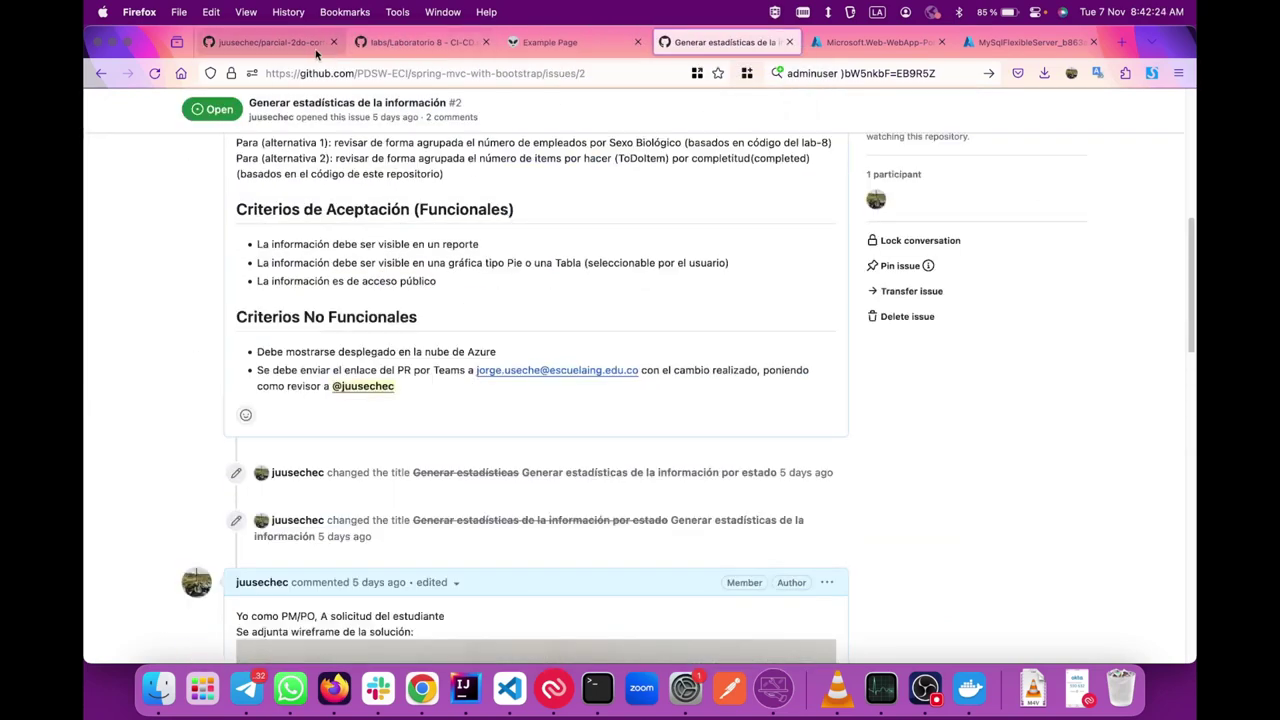
- Move the GitHub page of the parcial-2do-corte repository beside the Azure tabs and view it from its beginning
left_click(310, 45)
left_click_drag(310, 45, 765, 45)
scroll(614, 297, "up", 10)
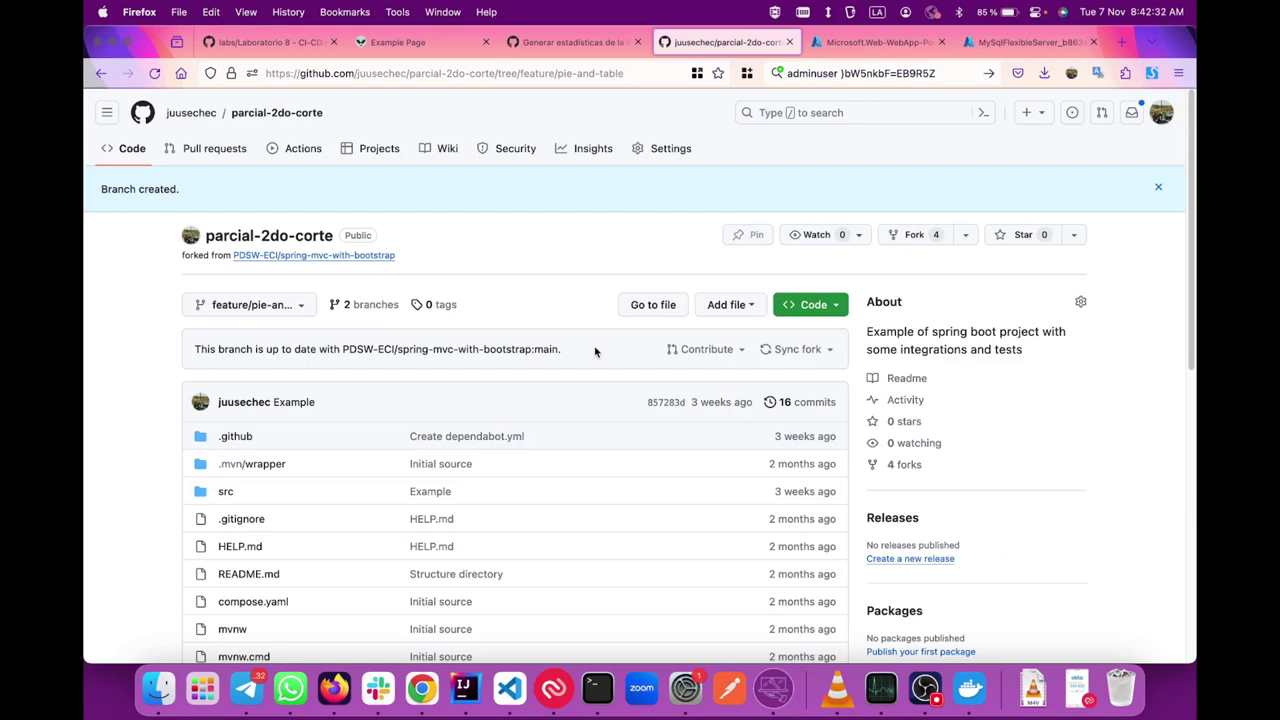
- Open the newly deployed parcialeci2 web app resource in Azure and go to its Deployment Center
left_click(878, 45)
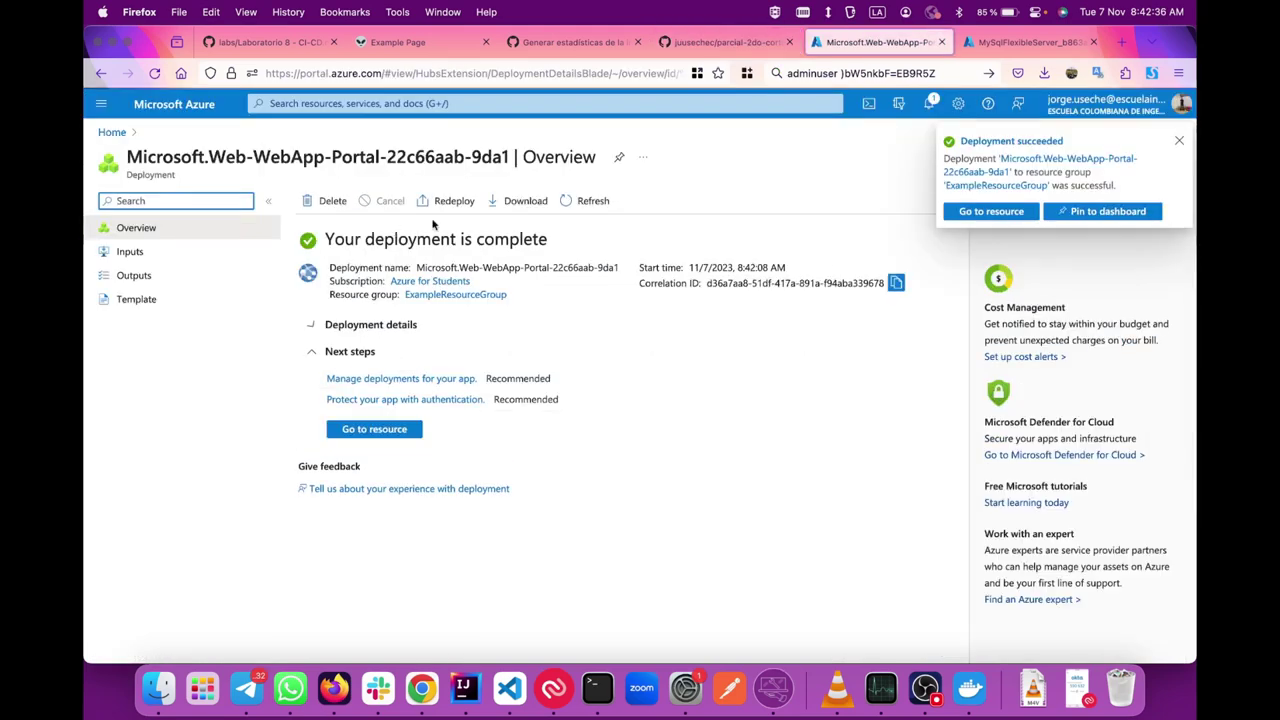
left_click(374, 429)
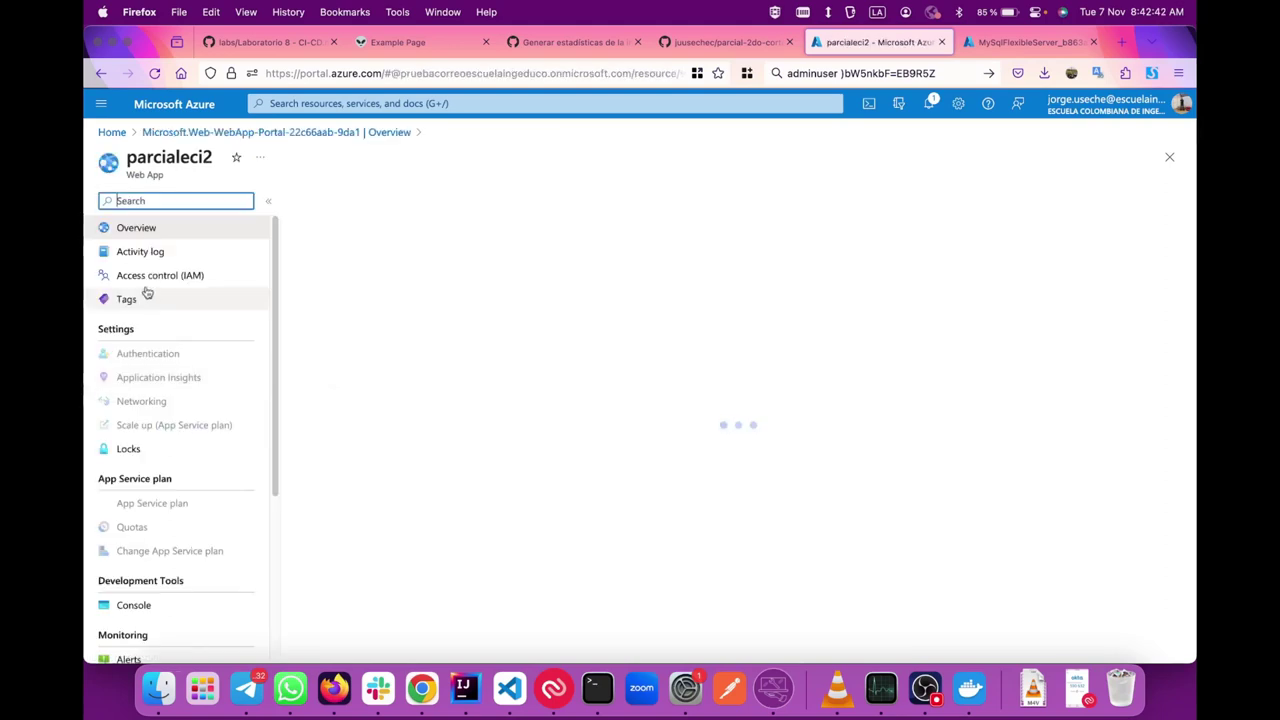
scroll(206, 389, "down", 1)
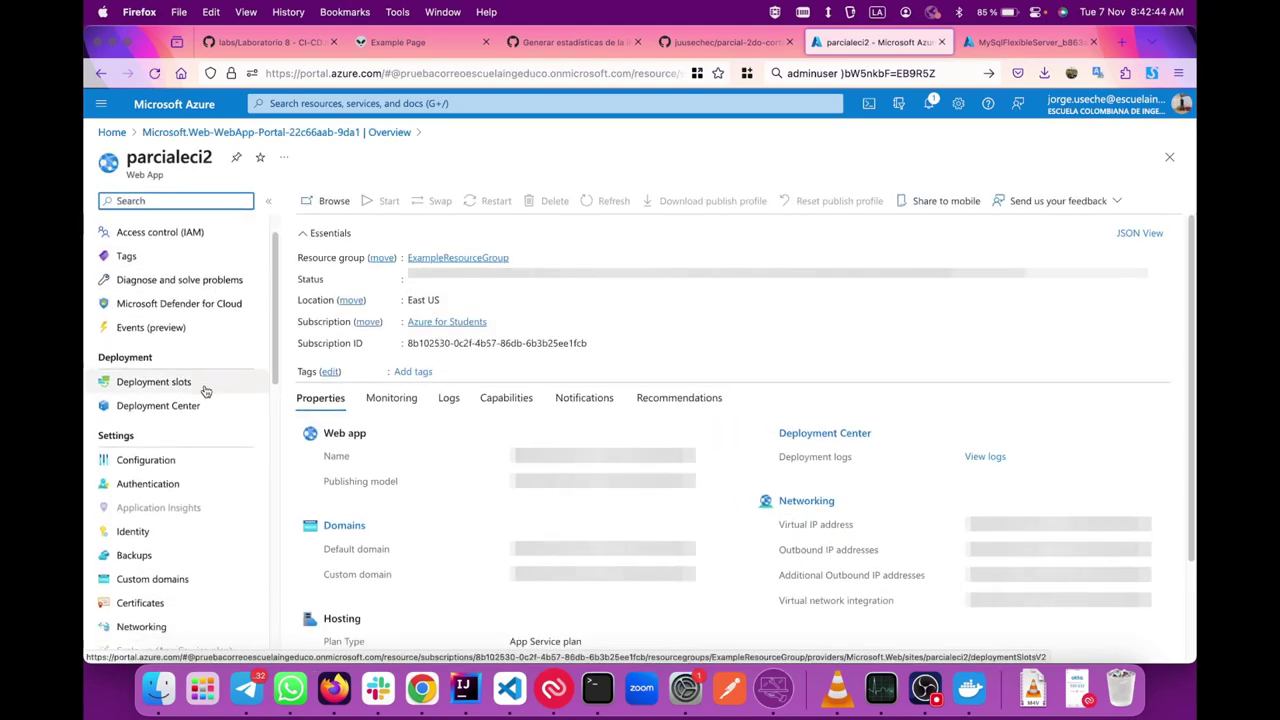
left_click(195, 395)
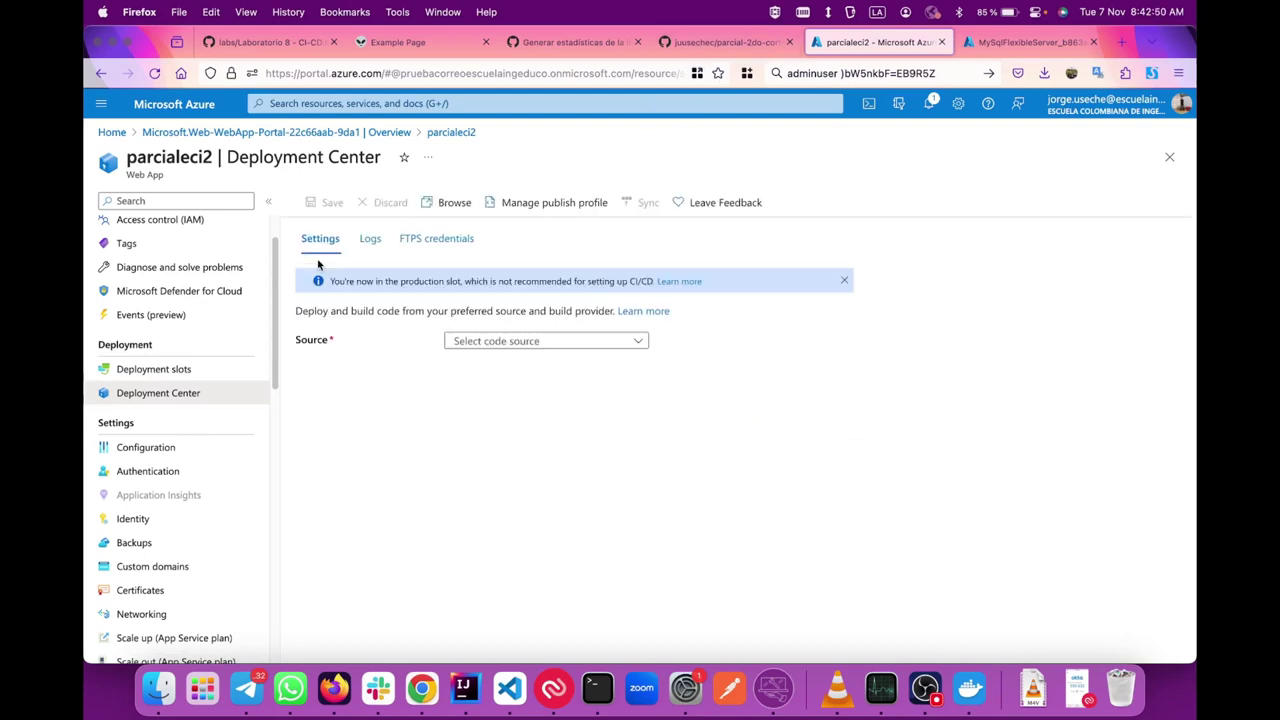
- Choose GitHub as the deployment source and the personal GitHub account as the organization
left_click(540, 341)
left_click(478, 373)
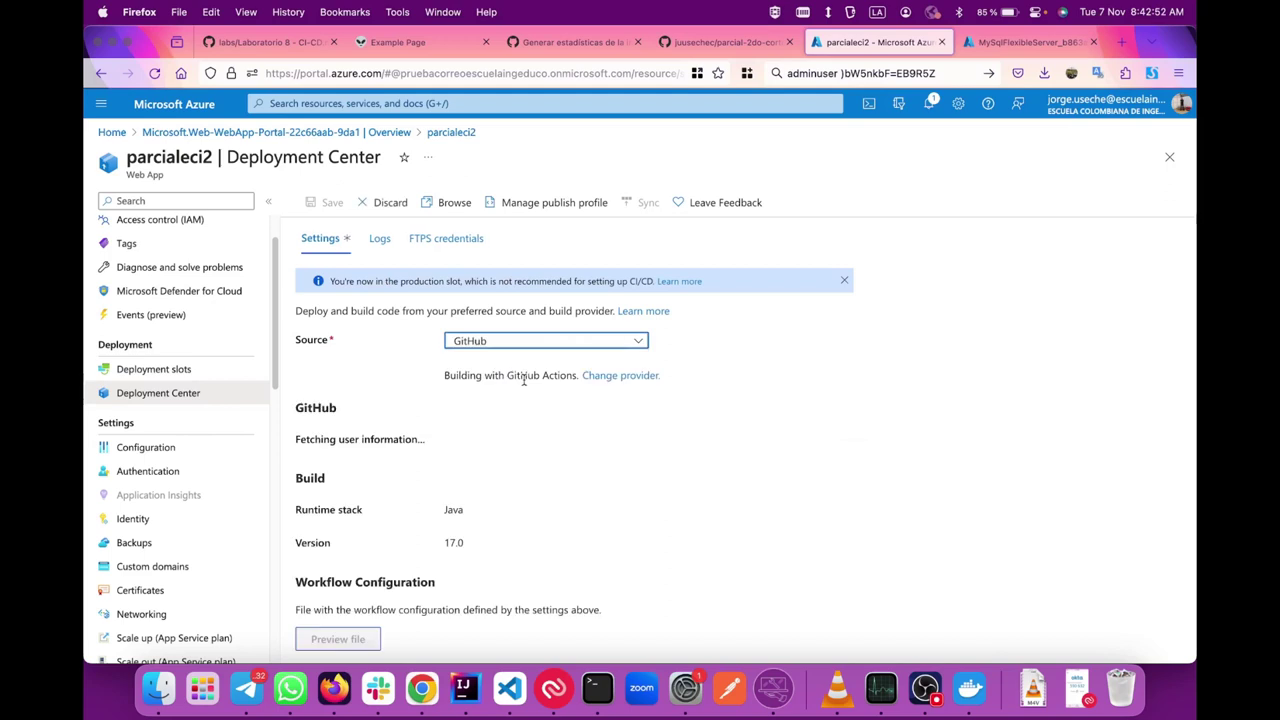
scroll(490, 500, "down", 2)
left_click(538, 442)
left_click(640, 446)
left_click(557, 500)
scroll(568, 436, "down", 2)
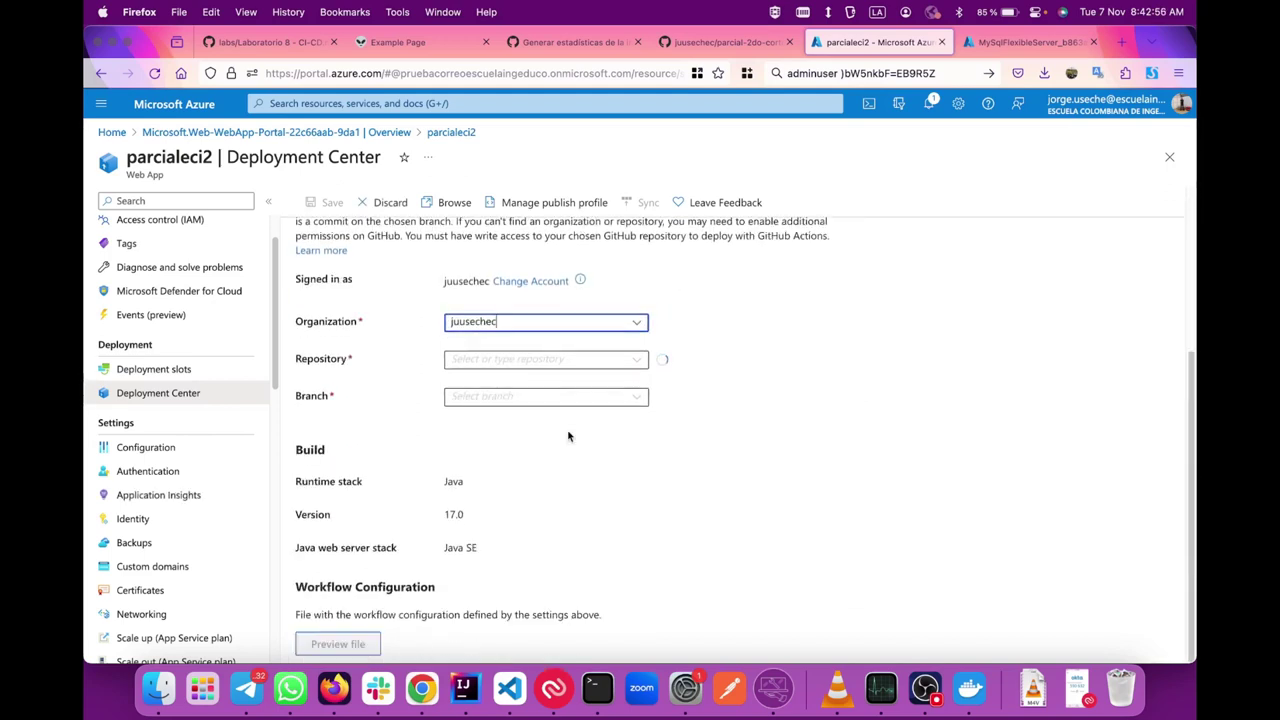
- Search the repository list for the parcial-2do-corte repository
left_click(613, 365)
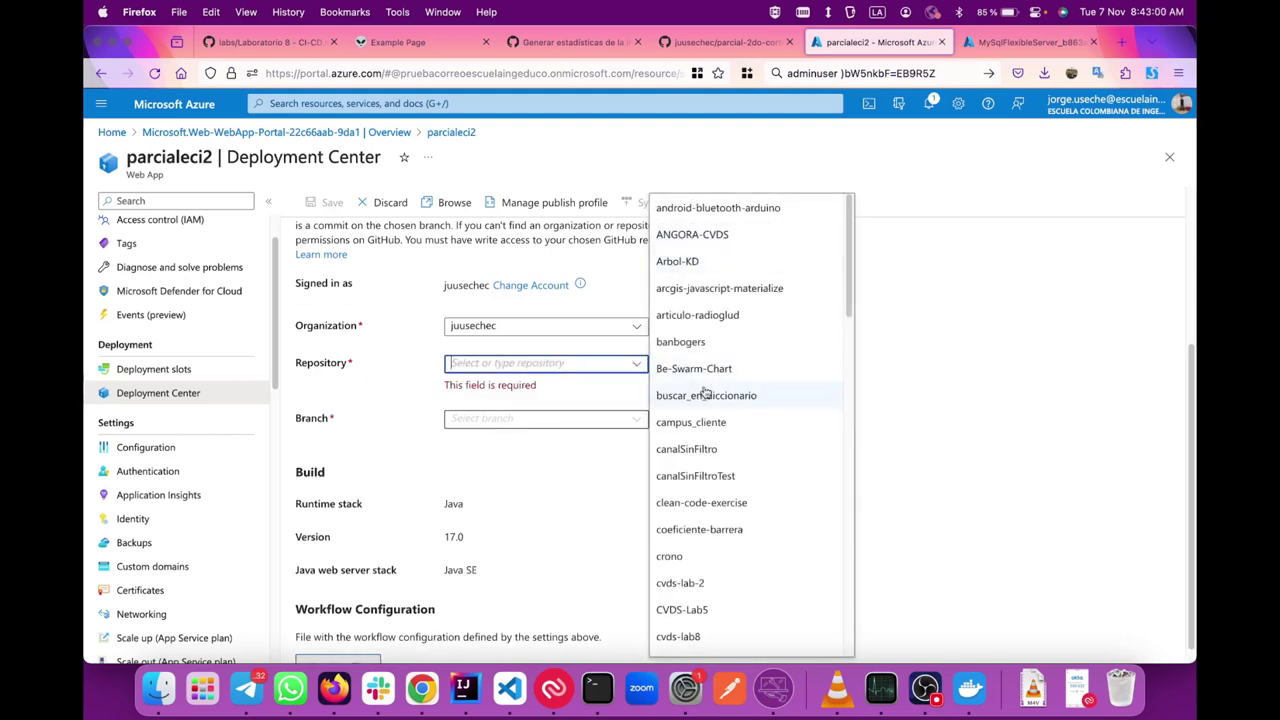
scroll(705, 392, "down", 15)
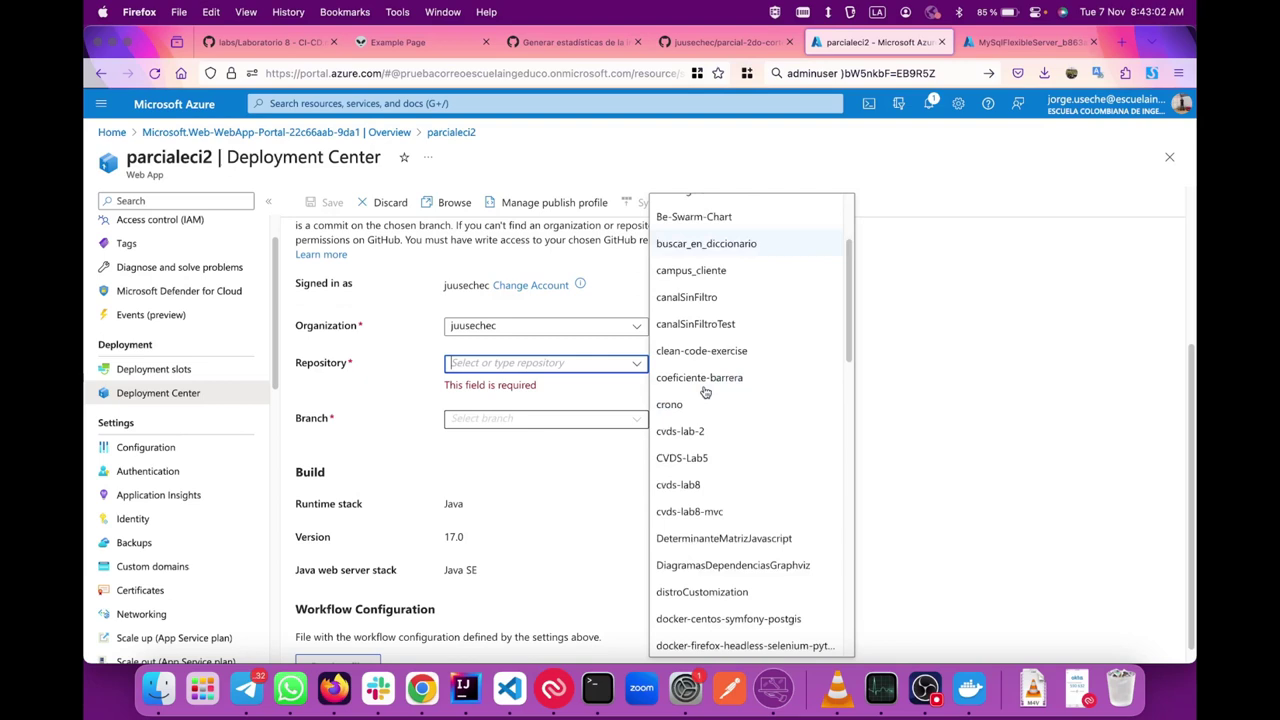
scroll(705, 388, "down", 2)
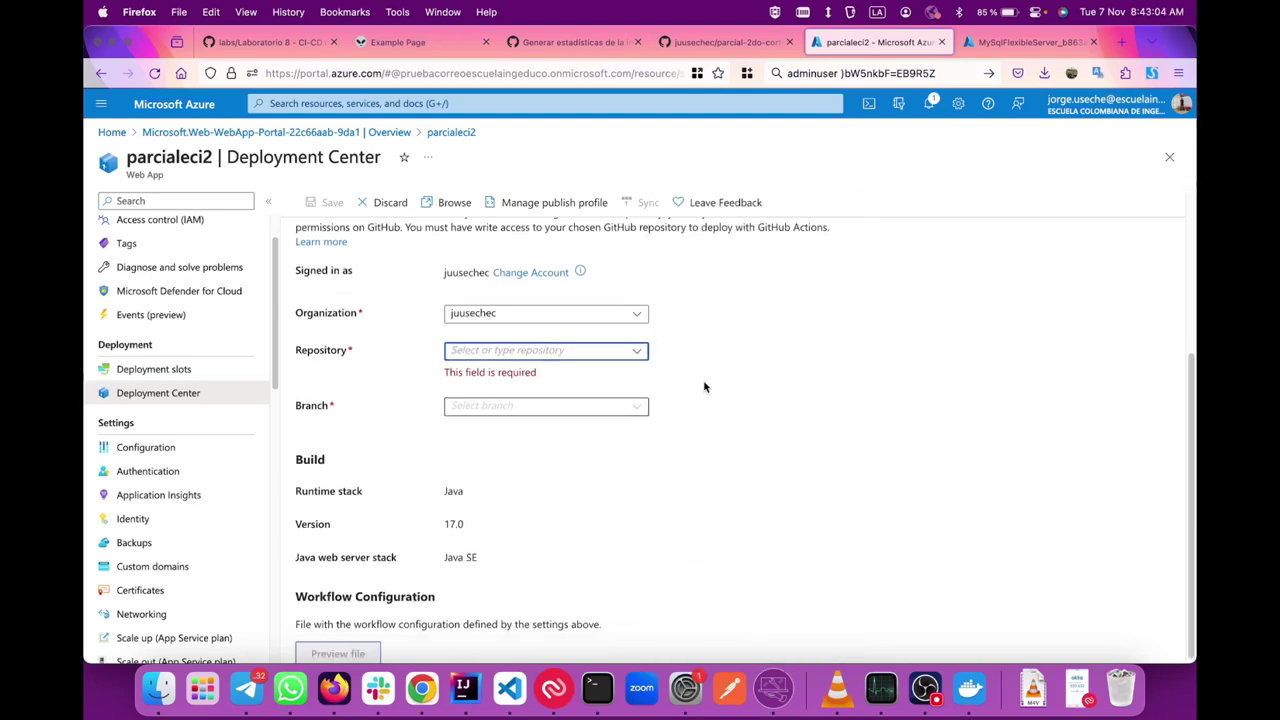
left_click(608, 352)
type("p")
left_click(638, 352)
scroll(742, 413, "down", 4)
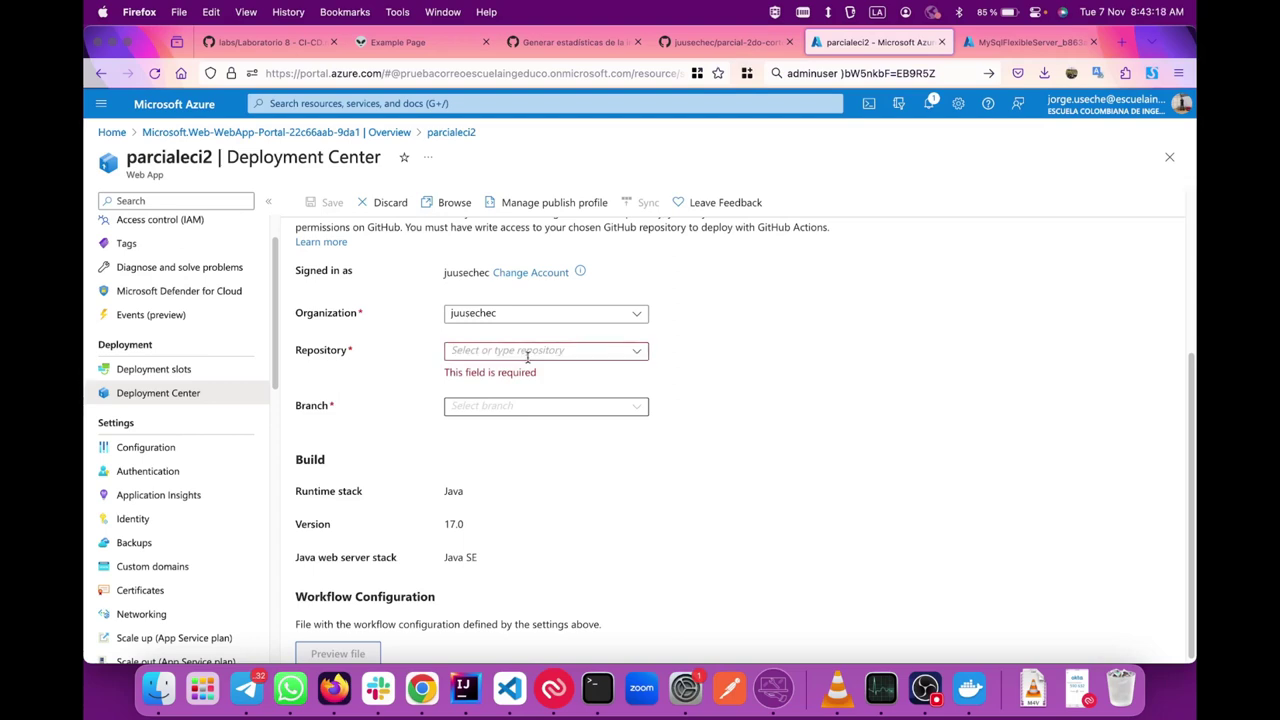
- Reload the repositories by switching the organization to AltaConsejeriaTIC and back to the personal account
left_click(488, 350)
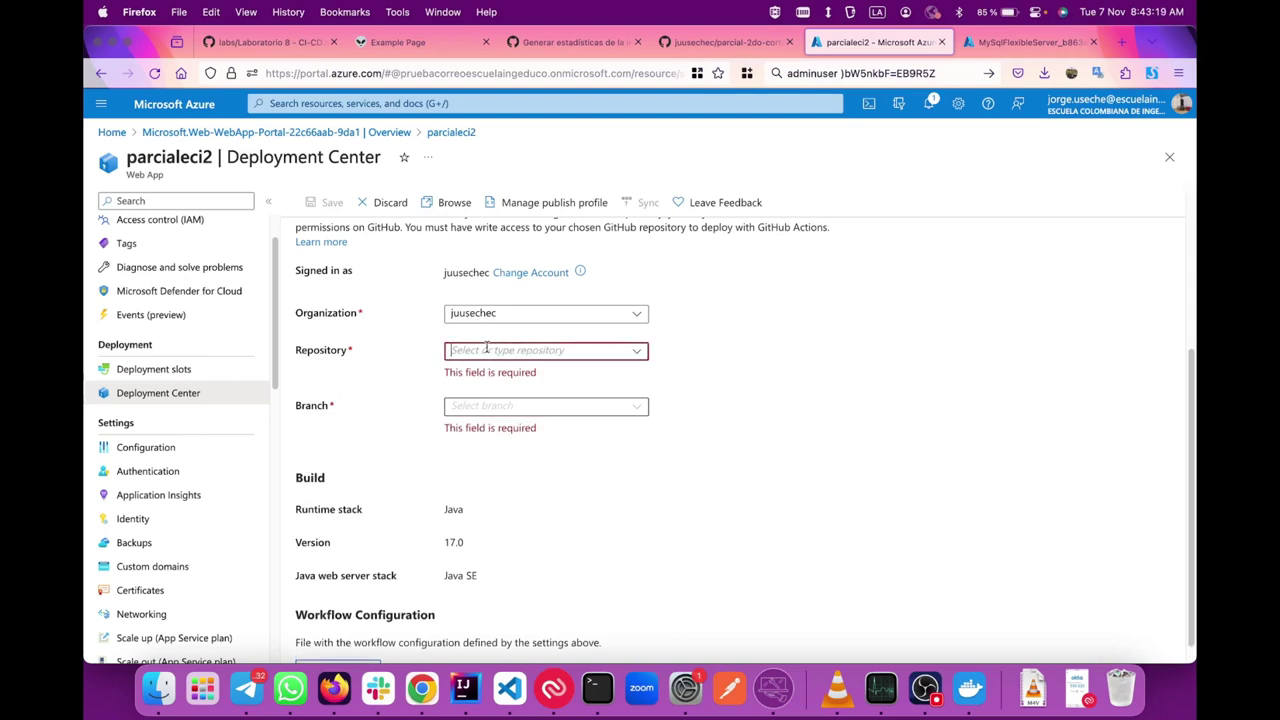
left_click(582, 315)
left_click(637, 314)
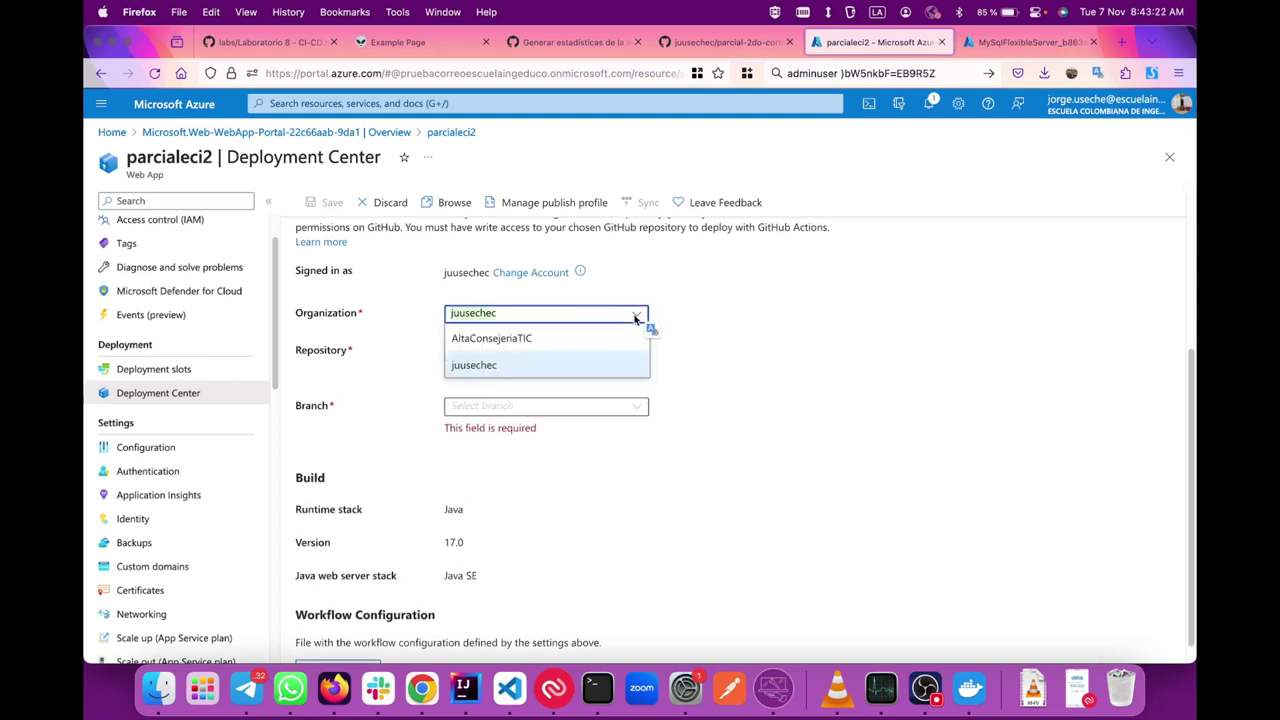
left_click(527, 340)
left_click(637, 314)
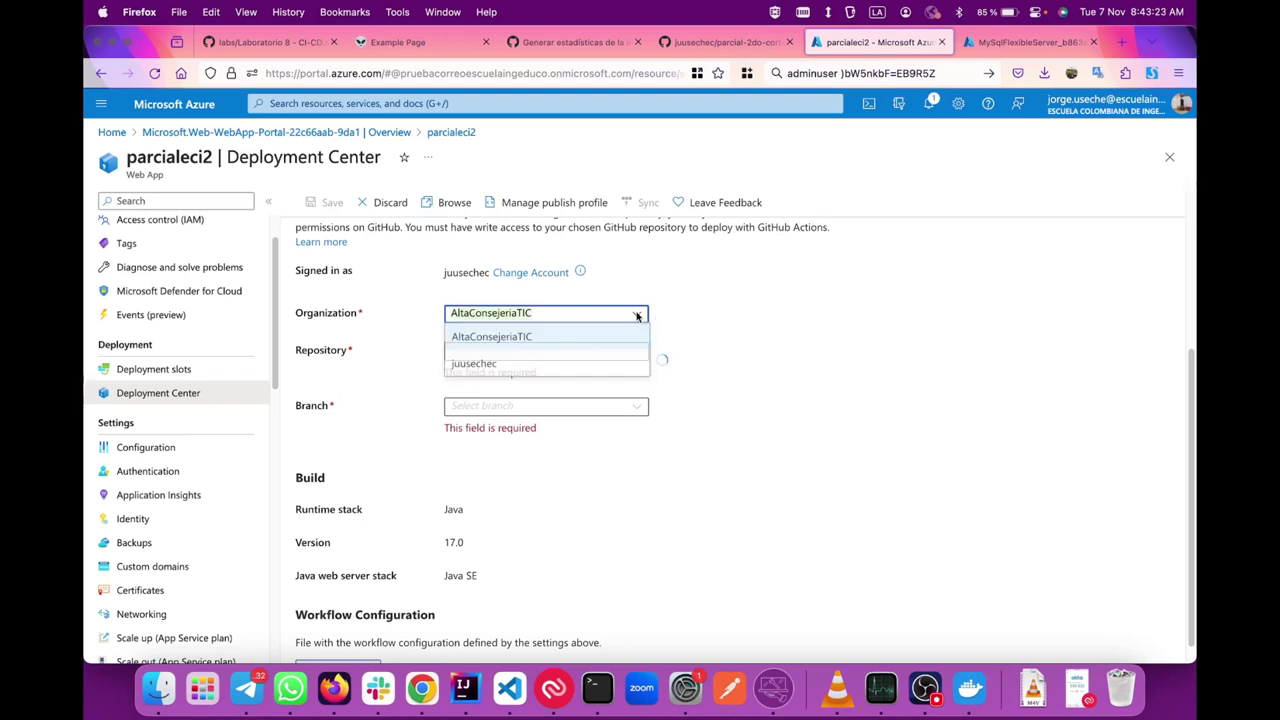
left_click(555, 365)
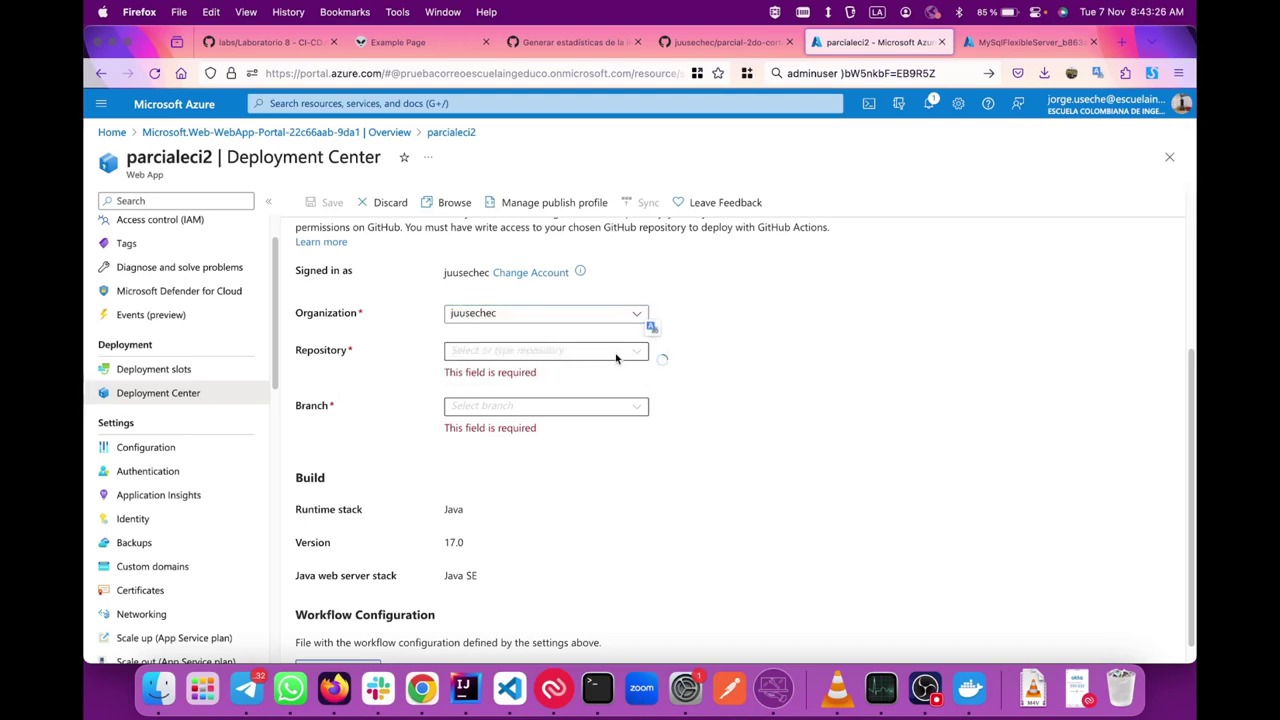
- Look through the reloaded repository list and filter it by "parcial"
left_click(637, 351)
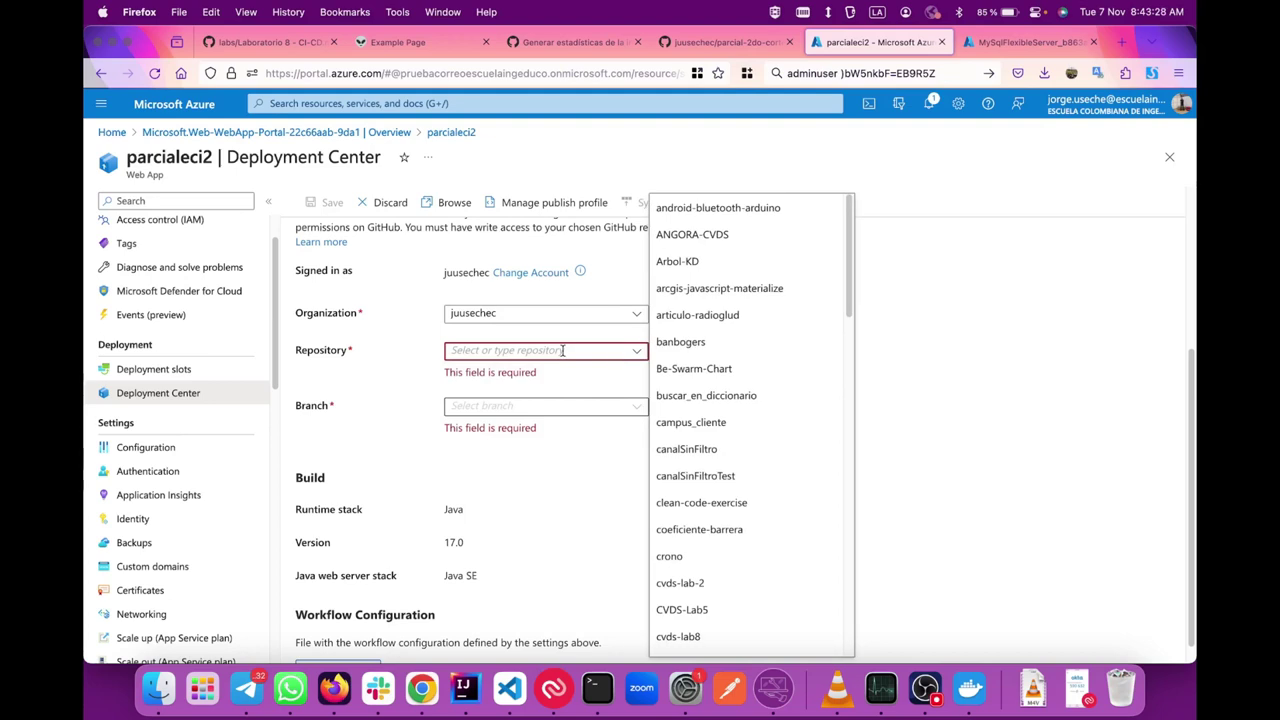
scroll(774, 400, "down", 5)
left_click_drag(850, 372, 850, 645)
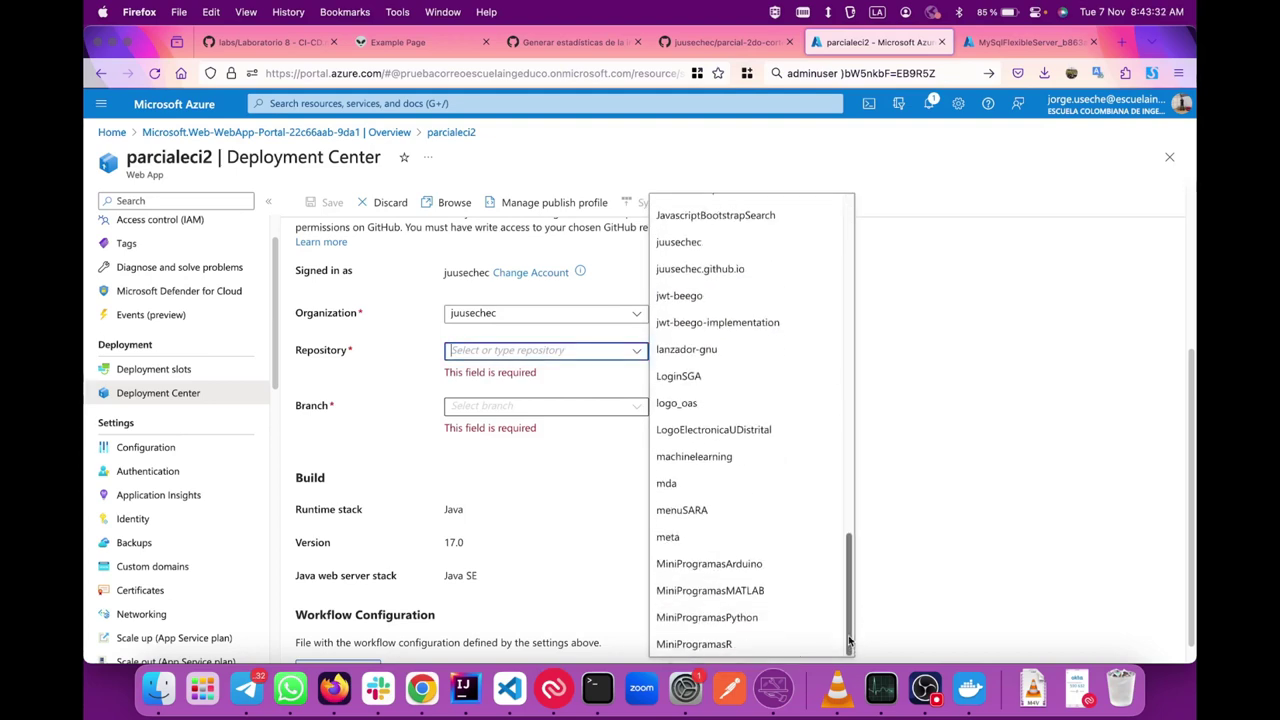
left_click_drag(848, 635, 829, 246)
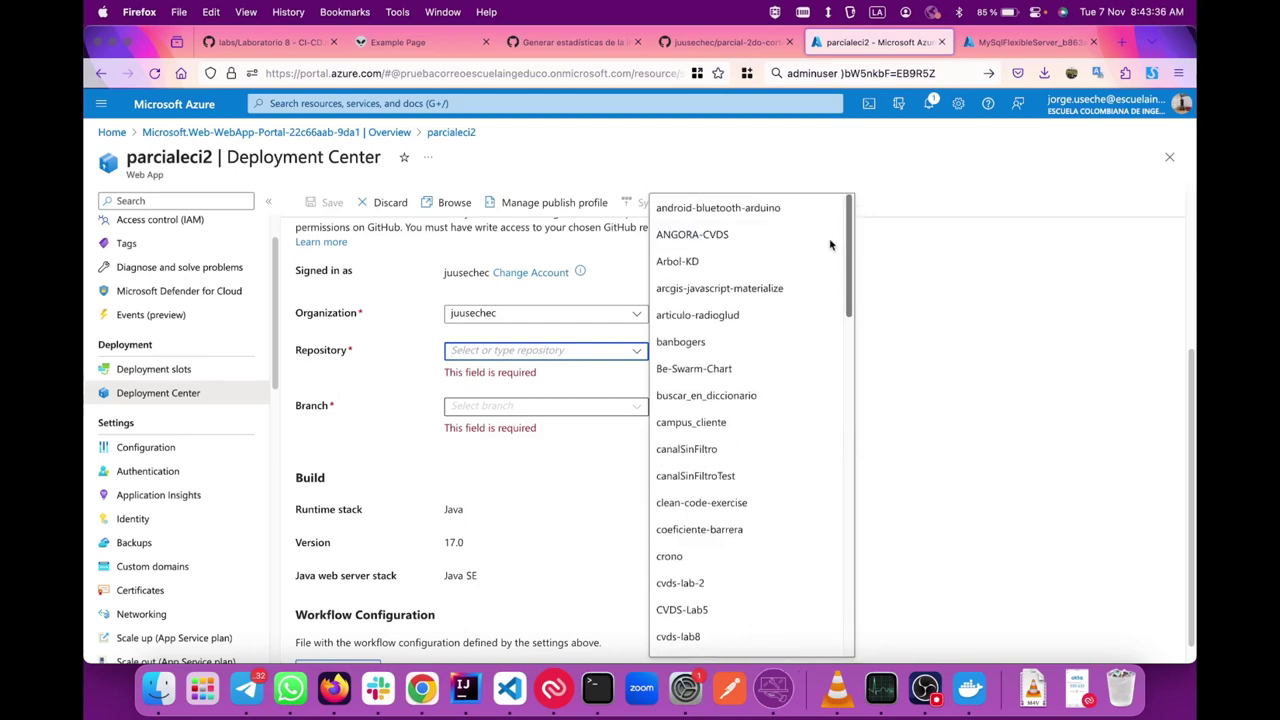
type("parcial")
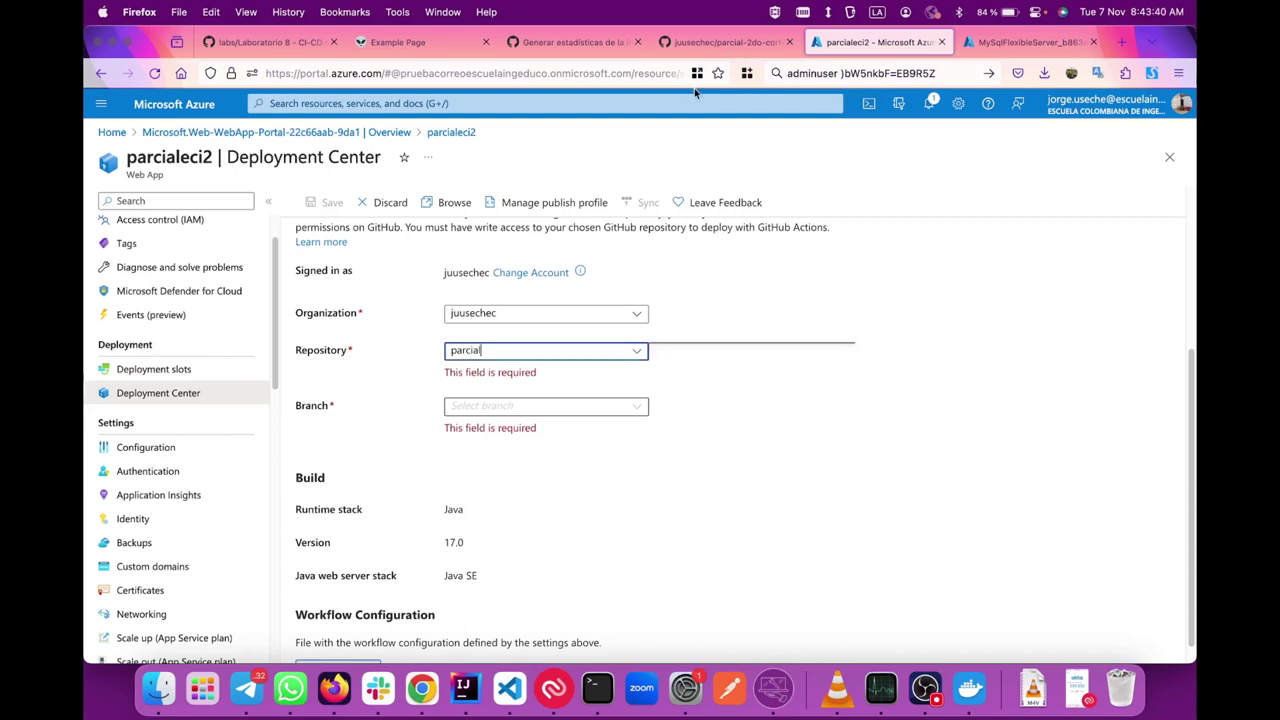
- Copy the name parcial-2do-corte from the GitHub repository page and enter it as the deployment repository
key("ctrl+shift+Tab")
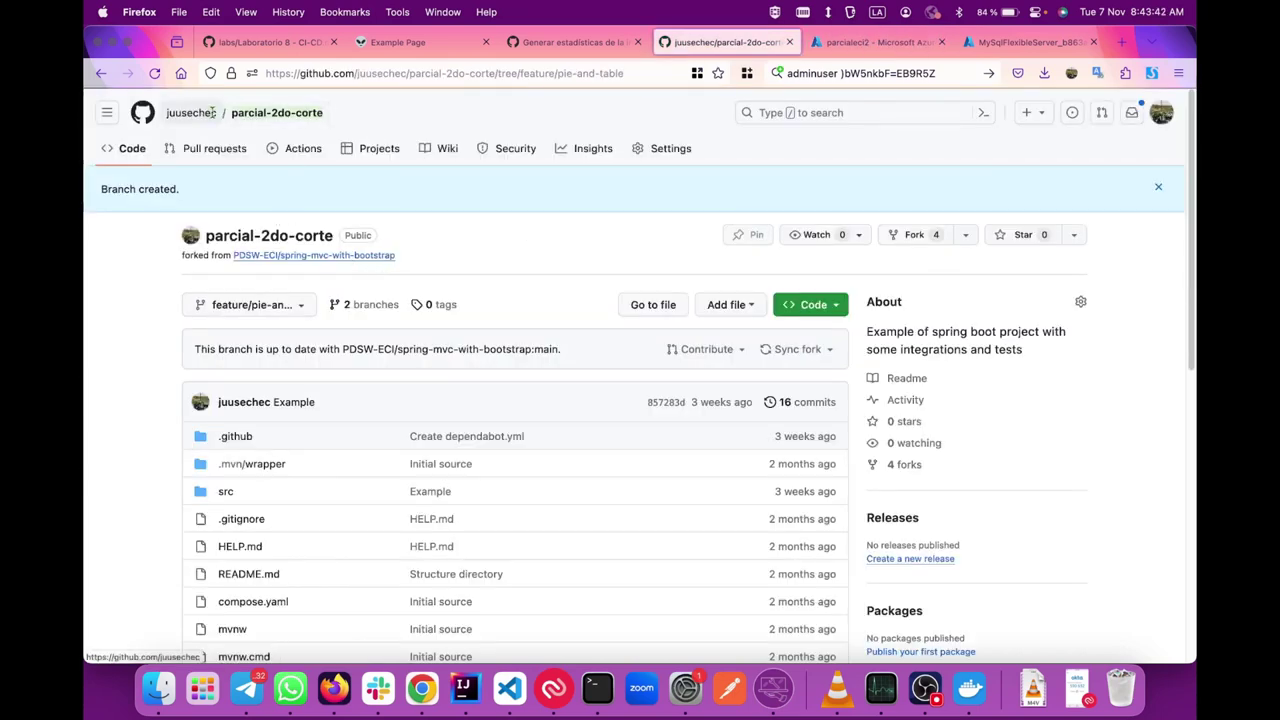
key("super+c")
key("ctrl+Tab")
left_click(506, 350)
key("super+v")
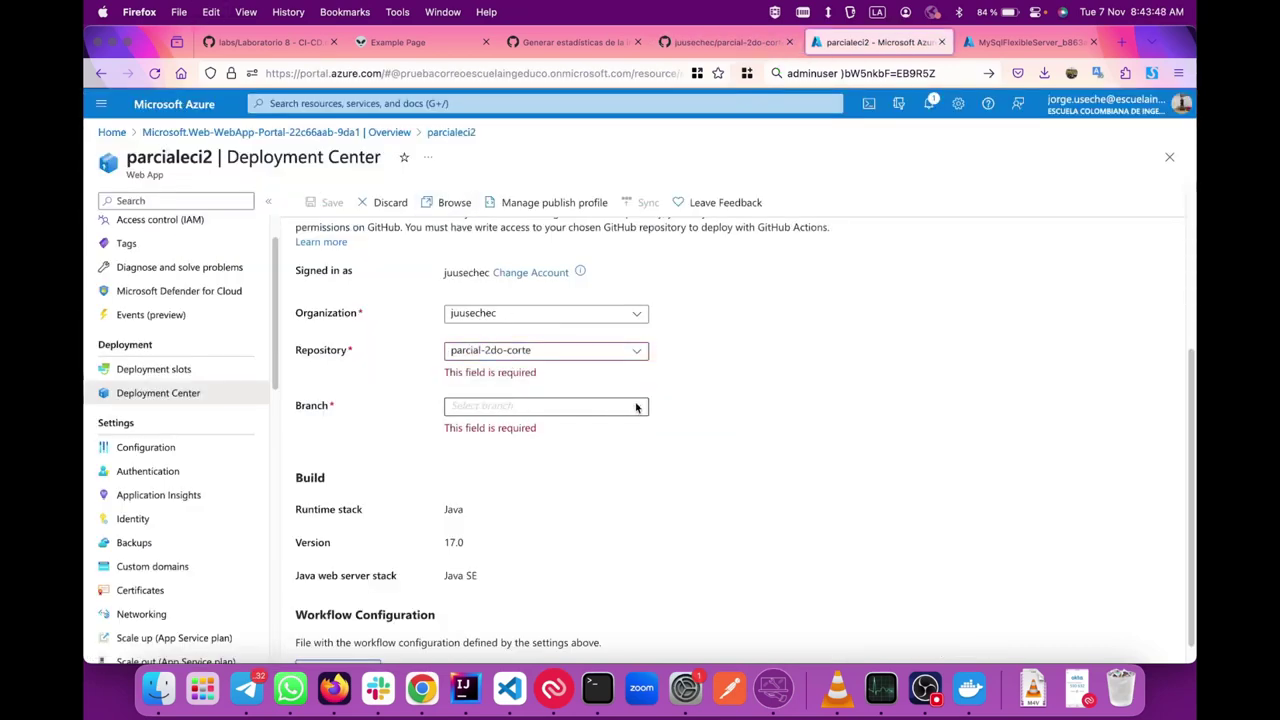
- Reauthorize the GitHub account, retry parcial-2do-corte as the repository and clear the entry
left_click(528, 274)
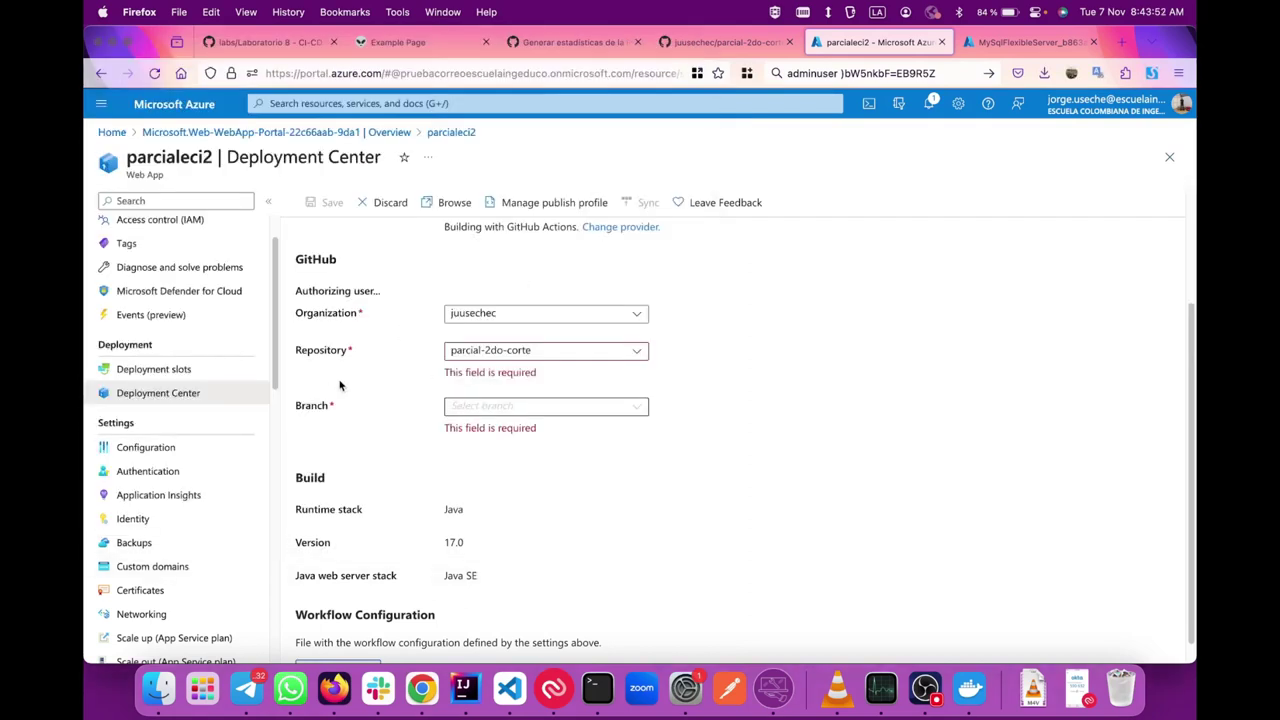
left_click(636, 354)
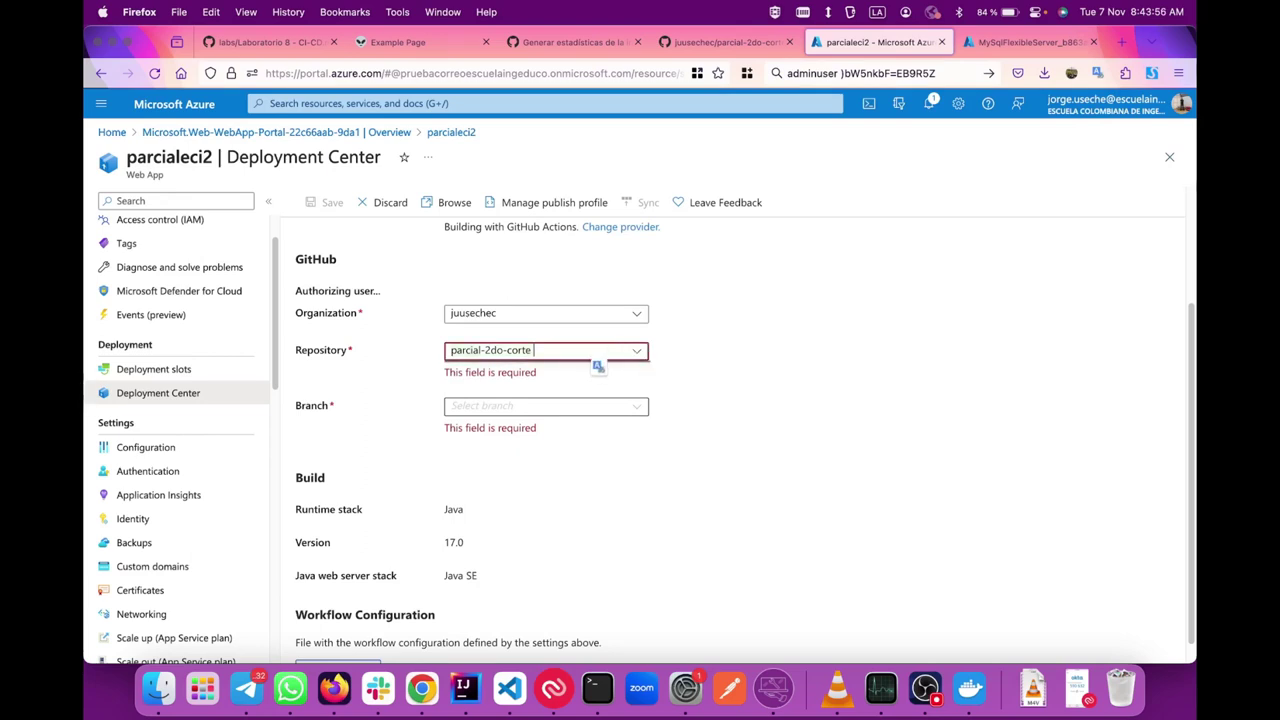
key("Return")
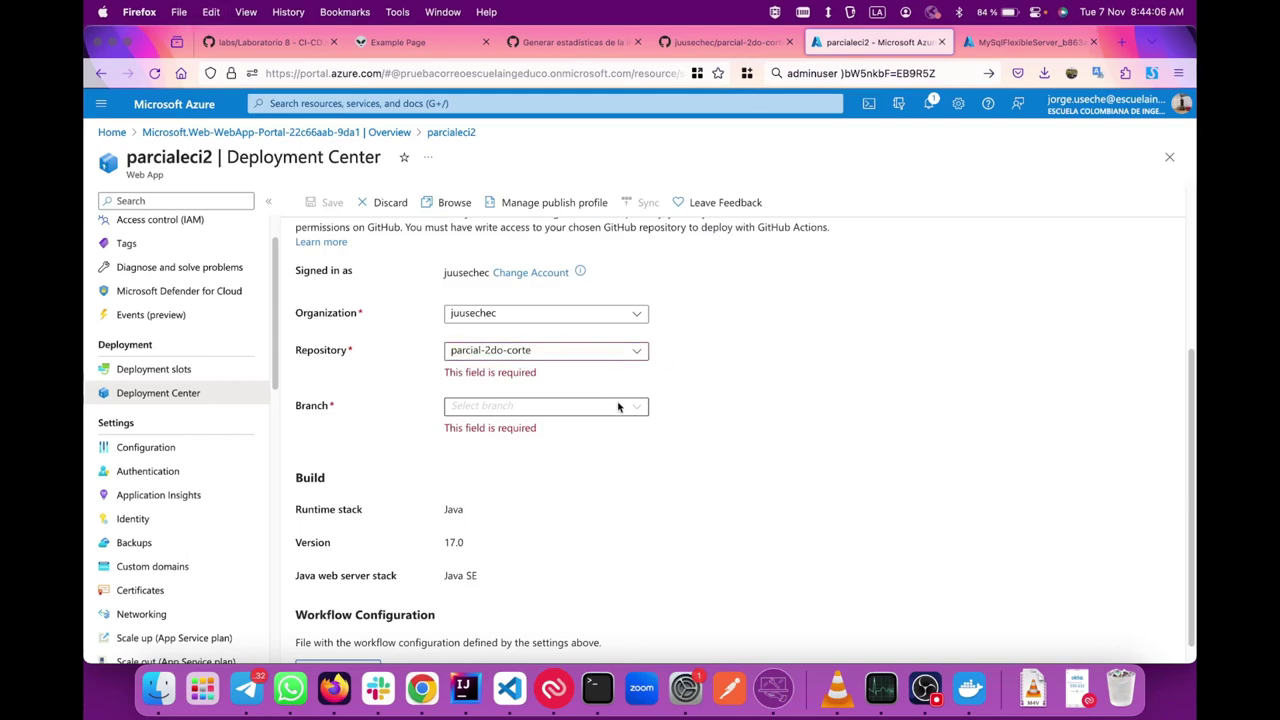
left_click(639, 355)
key("ctrl+a")
key("BackSpace")
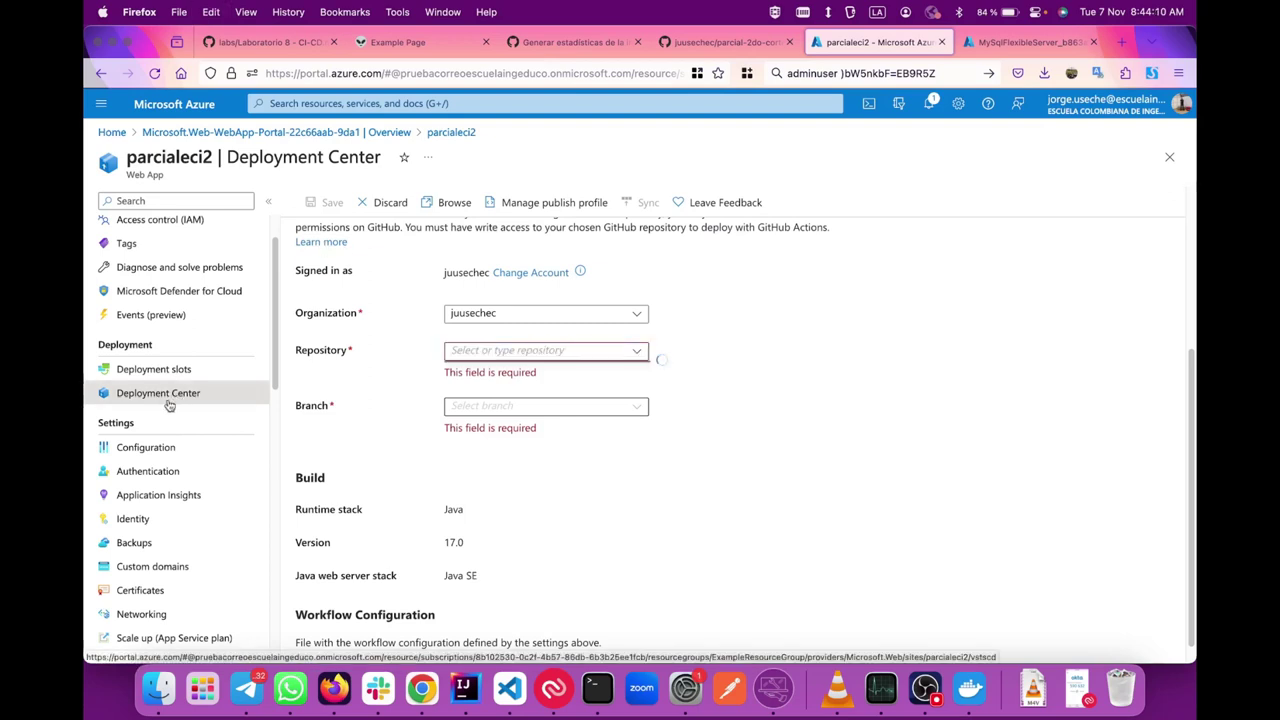
- Discard the unsaved deployment settings and choose GitHub as source with the personal account as organization again
left_click(385, 202)
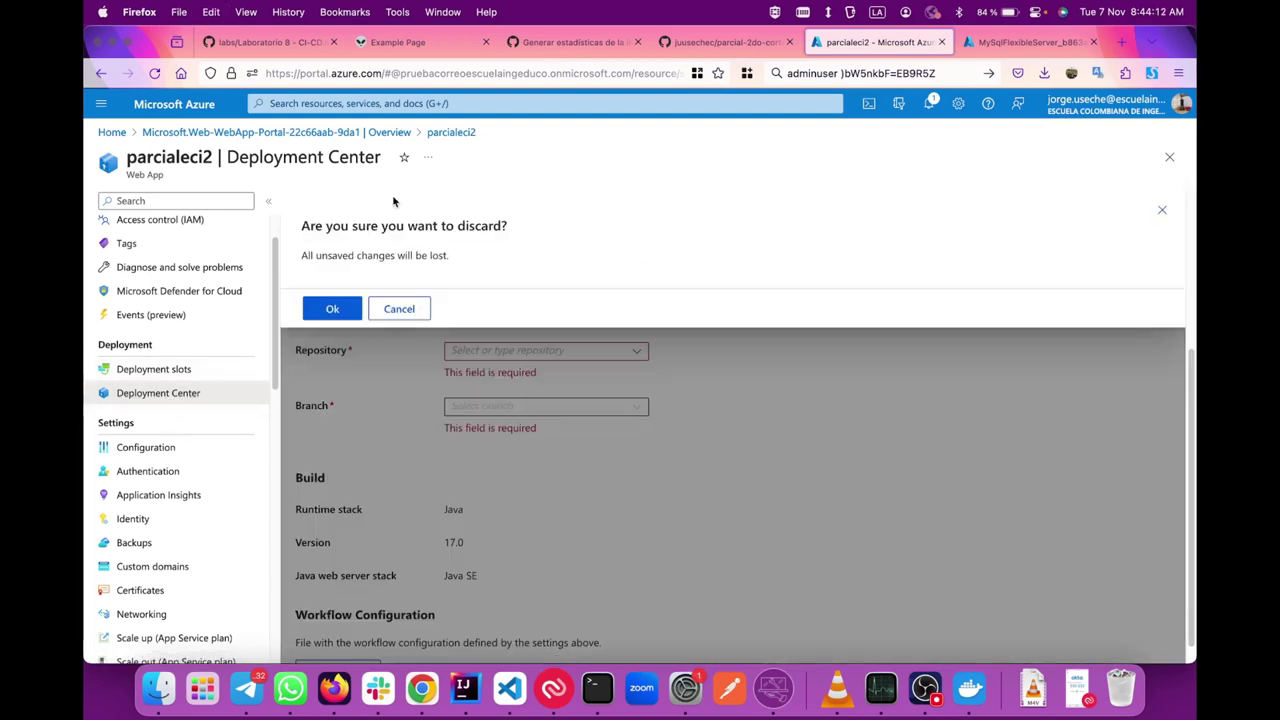
left_click(333, 310)
left_click(531, 345)
left_click(505, 371)
scroll(508, 537, "down", 5)
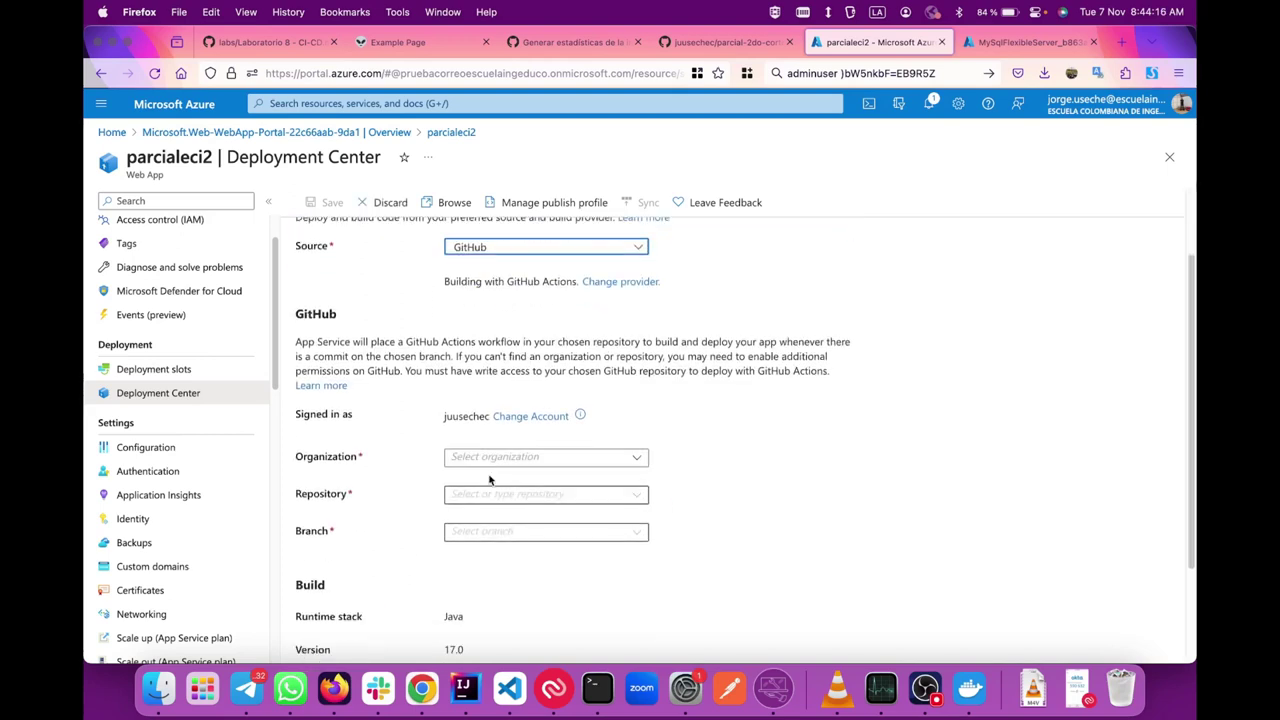
left_click(636, 333)
left_click(545, 392)
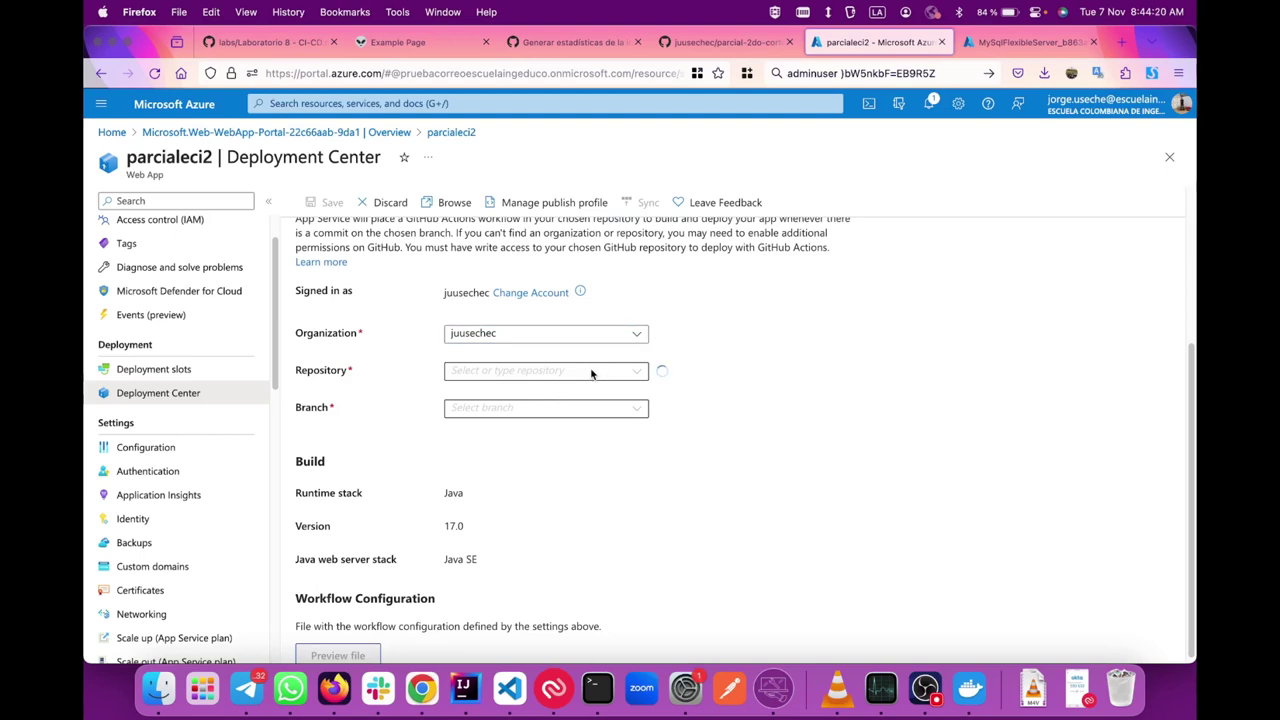
- Try to set the repository to parcial-2do-corte with the copied name, and clear the entry
left_click(582, 371)
key("super+v")
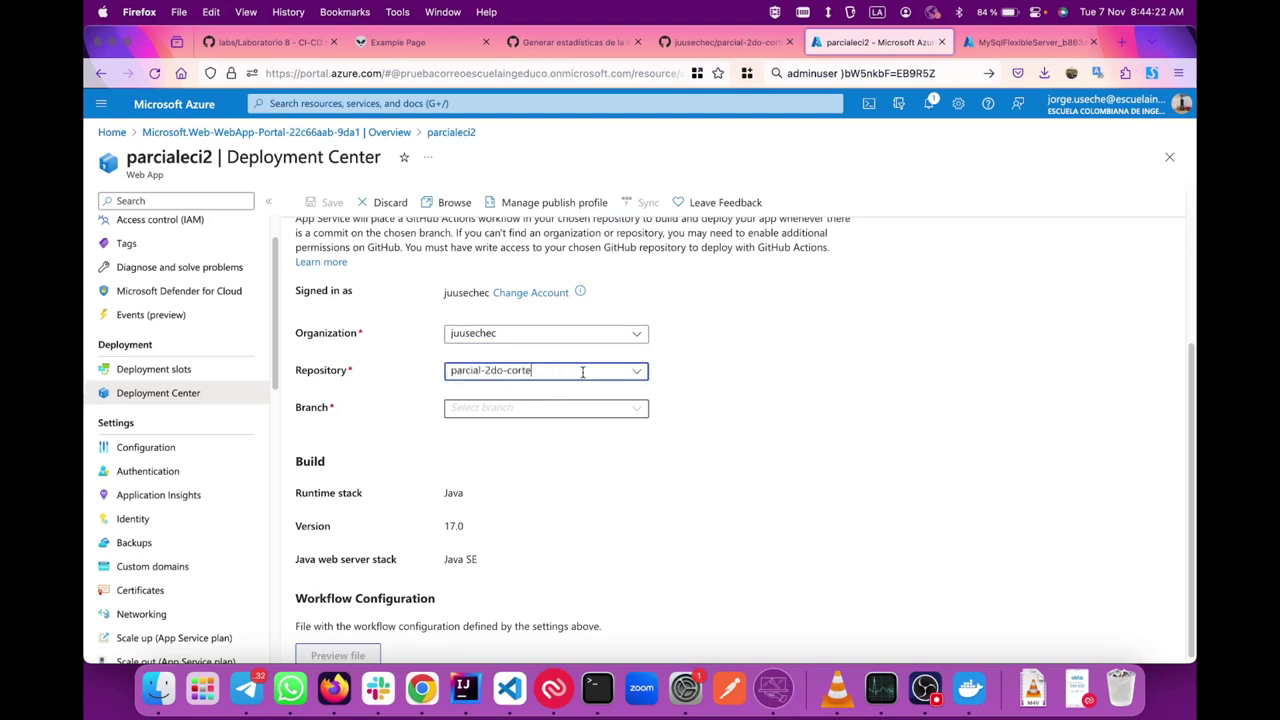
left_click(566, 402)
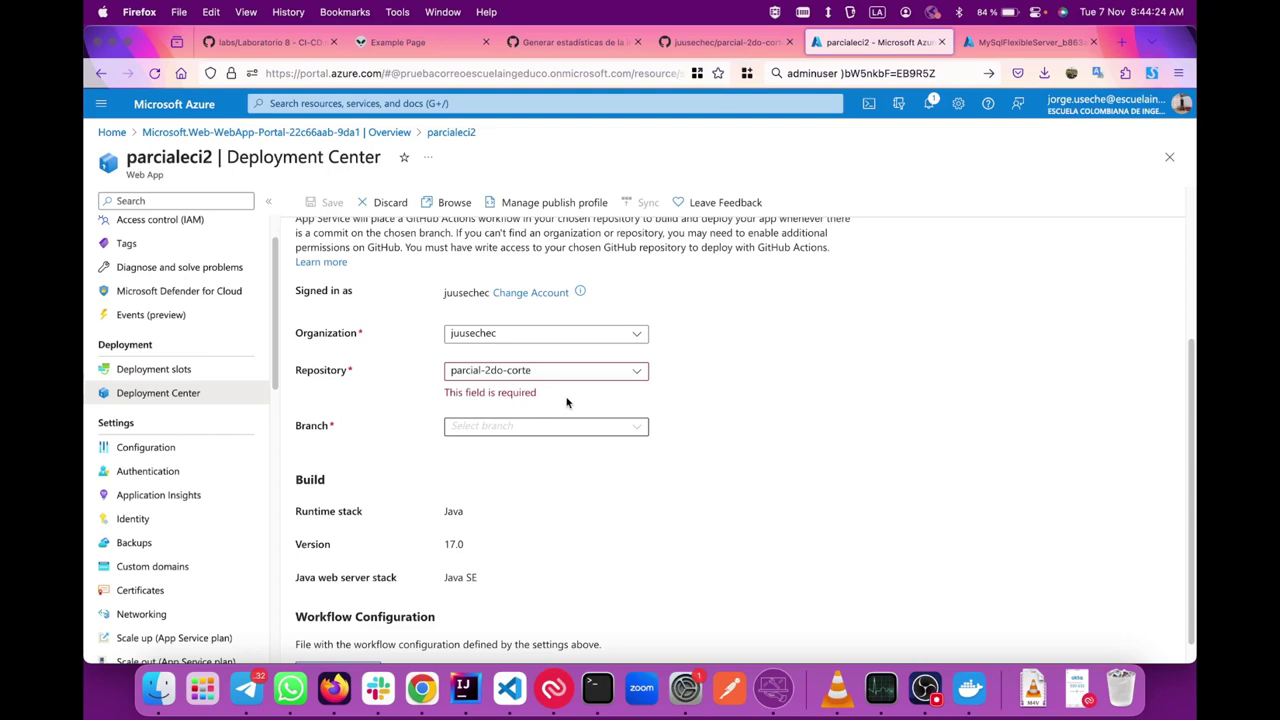
left_click(643, 379)
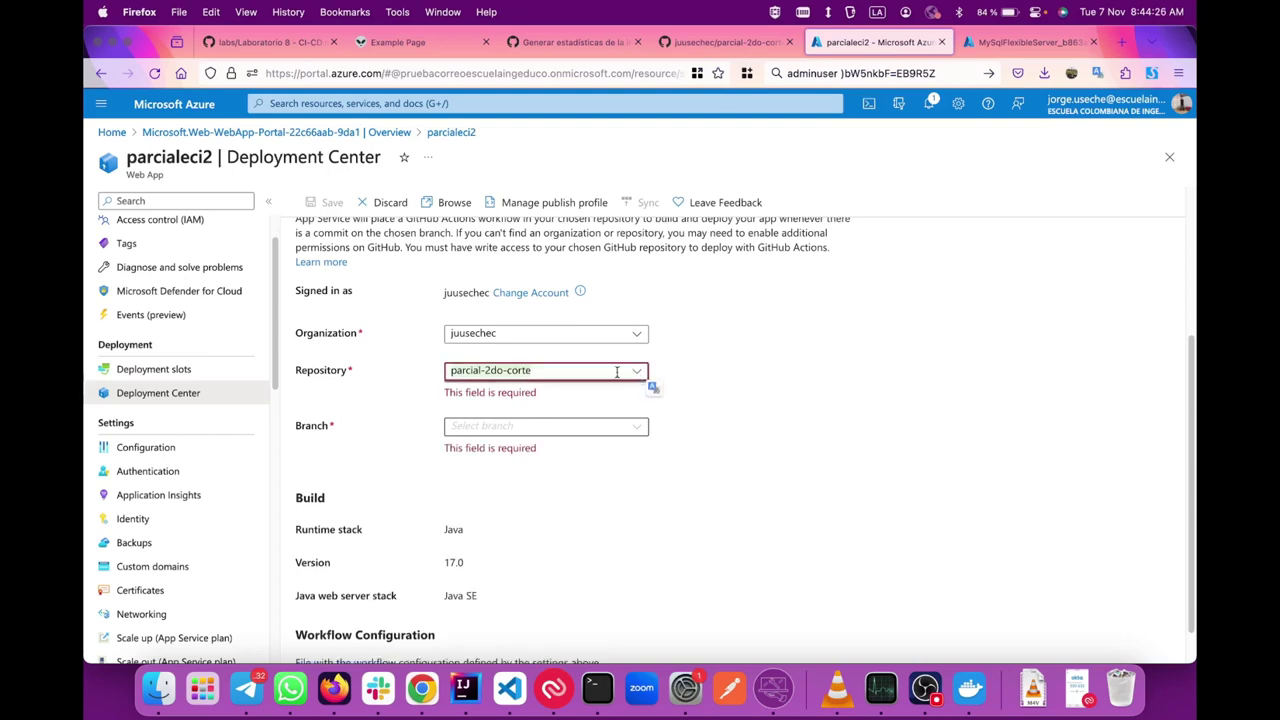
key("super+a")
key("BackSpace")
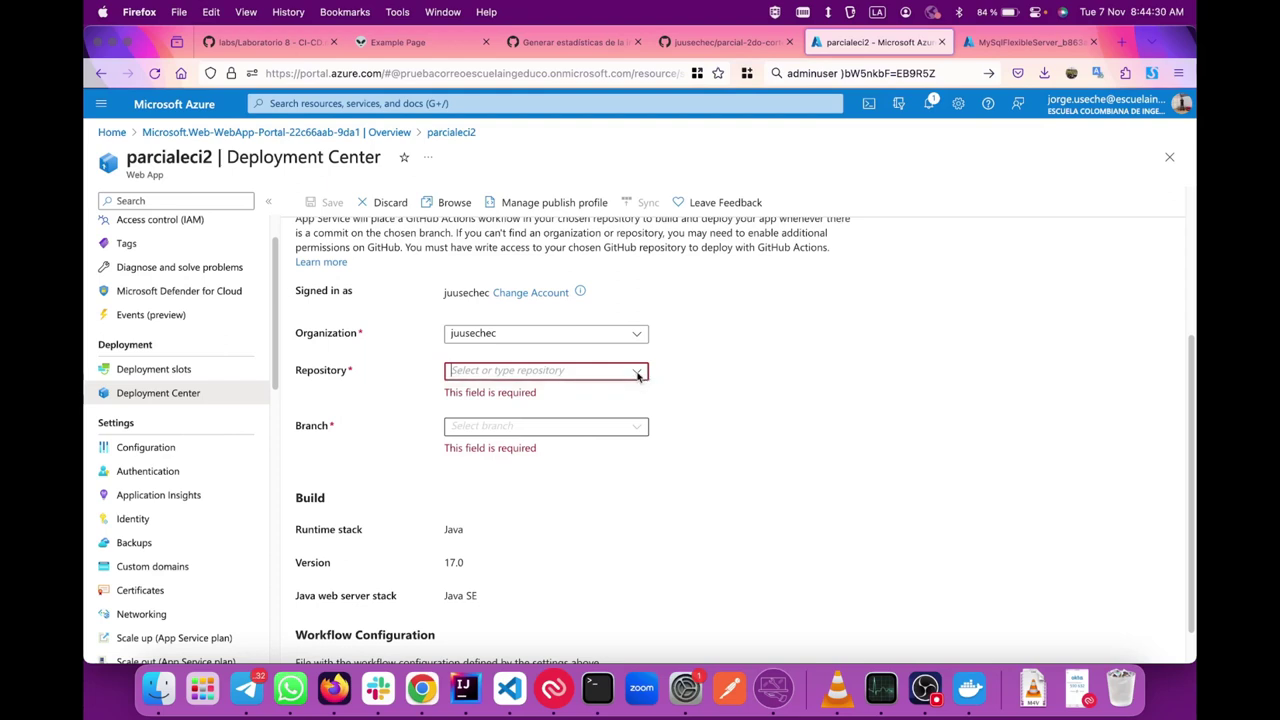
- Examine the full repository list of the personal account for parcial-2do-corte
scroll(700, 349, "down", 15)
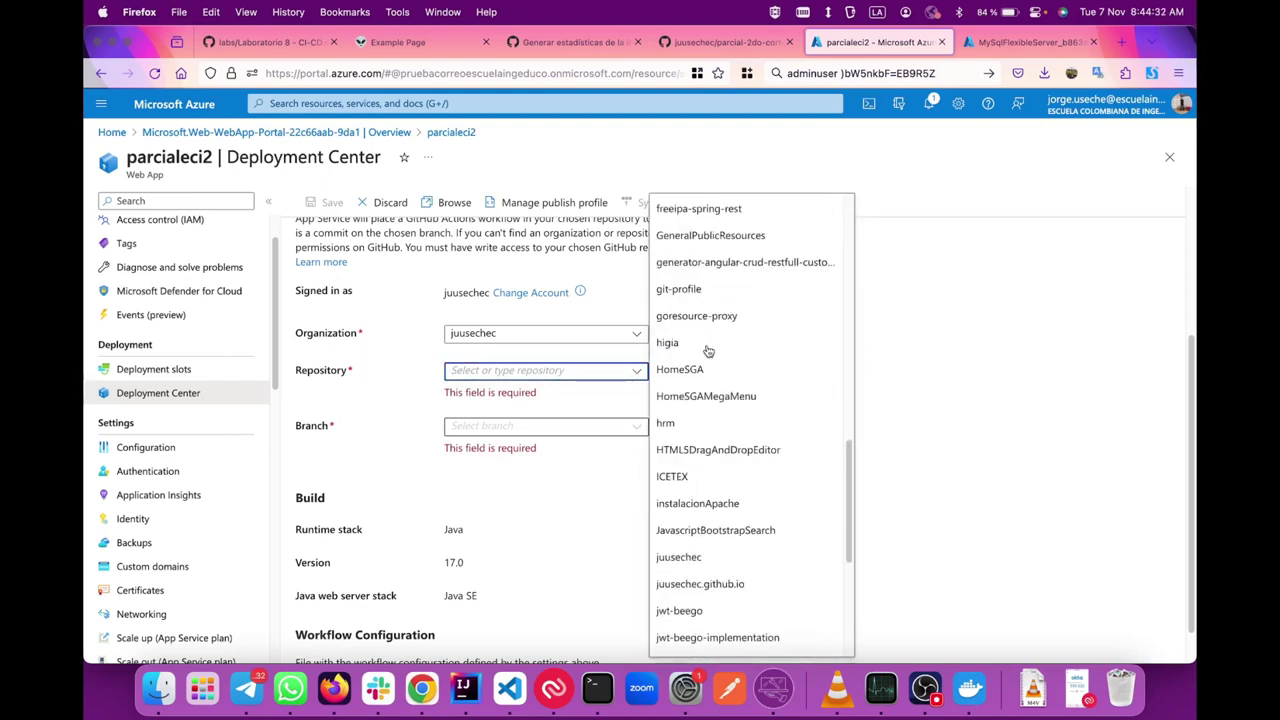
scroll(707, 350, "up", 10)
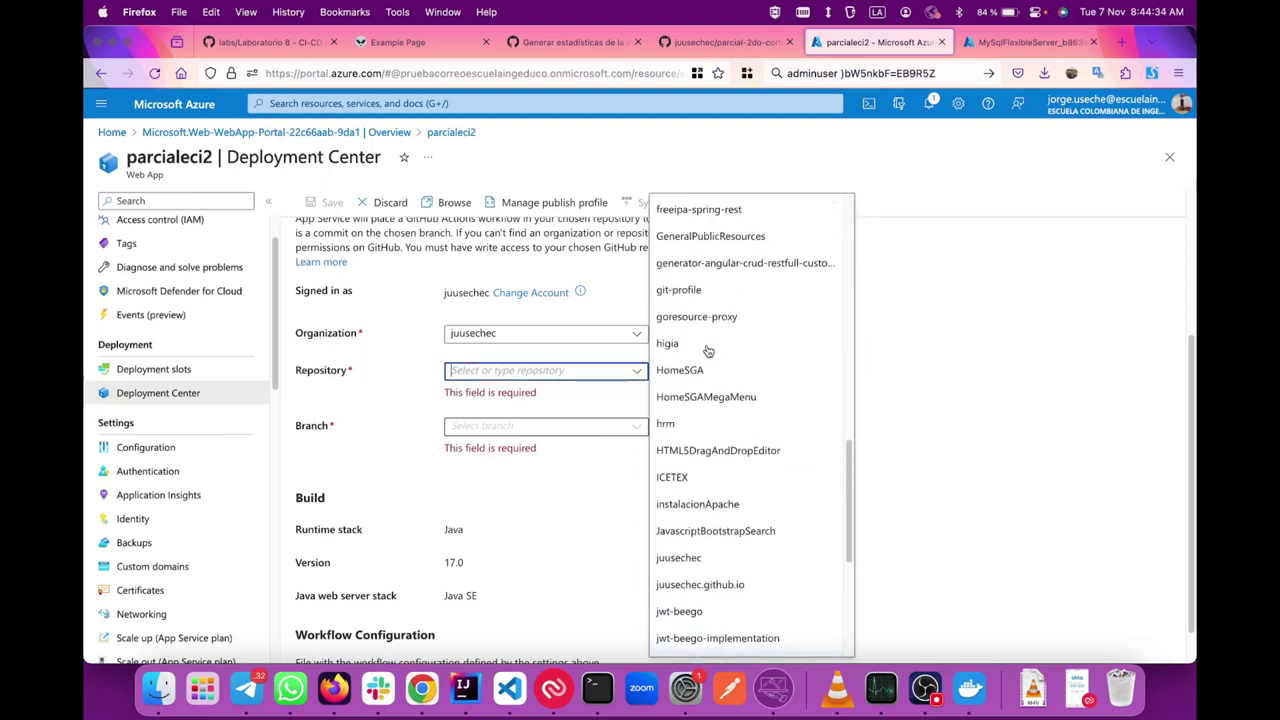
scroll(707, 350, "up", 3)
scroll(708, 351, "down", 10)
scroll(708, 350, "down", 3)
left_click(637, 326)
scroll(750, 455, "down", 5)
scroll(750, 455, "down", 10)
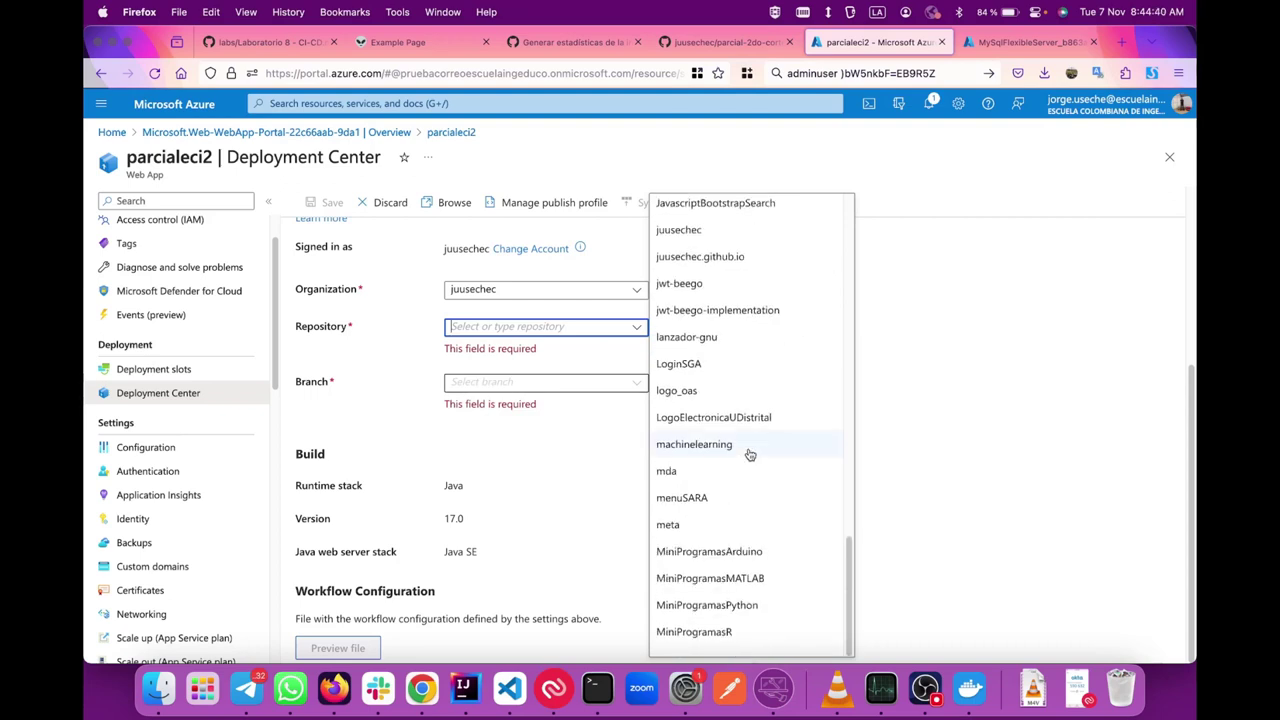
- Check the rest of the repository list for parcial-2do-corte and close it
scroll(750, 456, "up", 15)
scroll(750, 456, "down", 2)
key("Escape")
- Rename the GitHub repository parcial-2do-corte to a-parcial-2do-corte in its settings
left_click(700, 44)
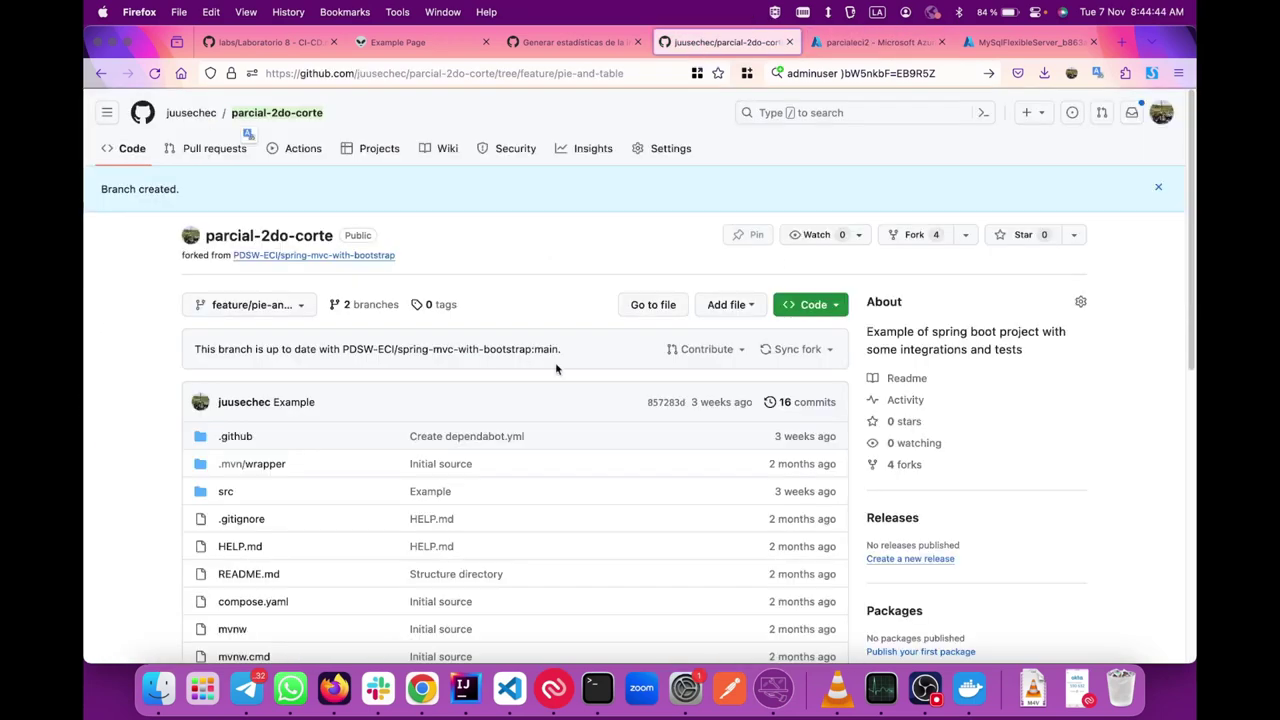
left_click(805, 306)
left_click(805, 306)
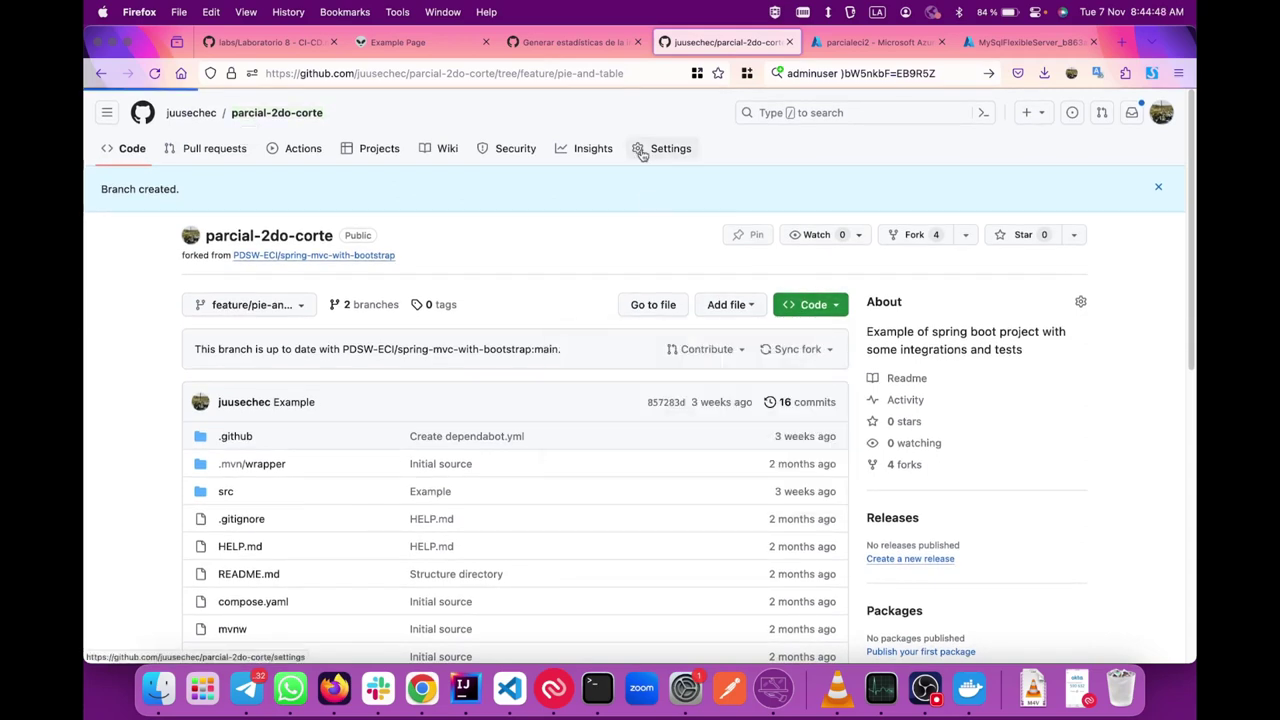
left_click(642, 152)
left_click(433, 262)
type("a-")
left_click(656, 263)
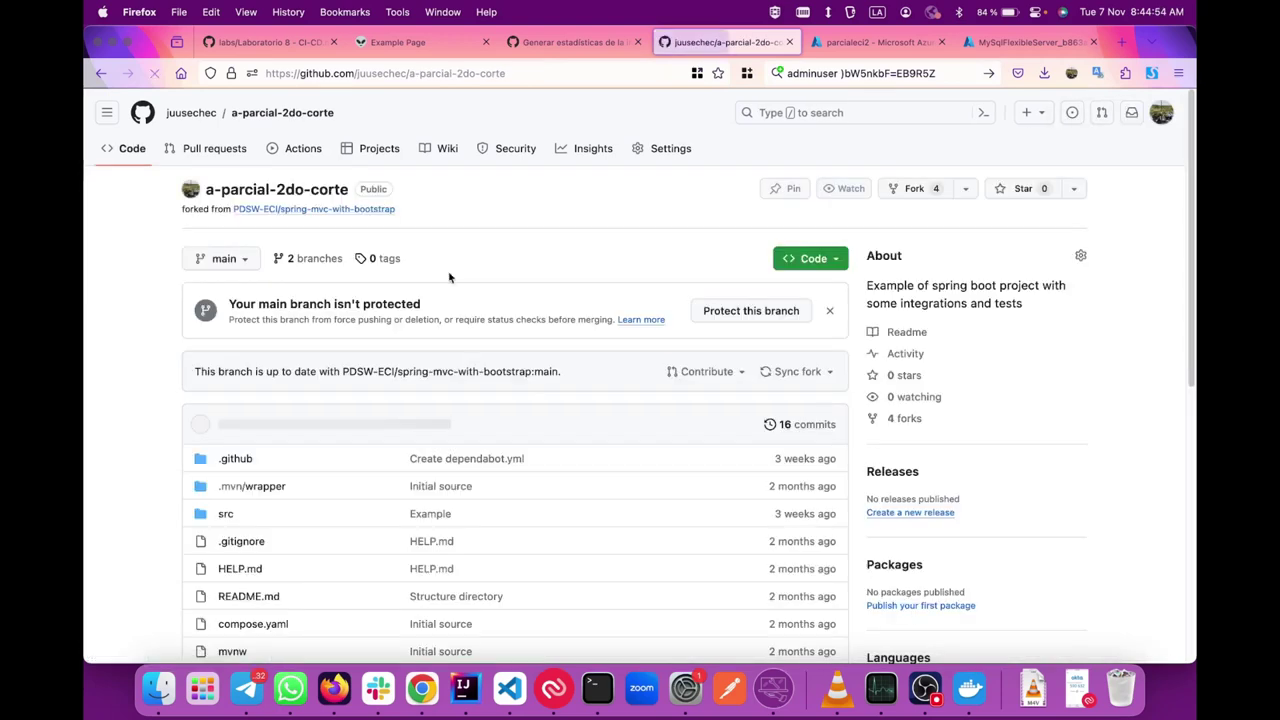
- In the Azure Deployment Center, switch the organization to AltaConsejeriaTIC and back to the personal account, and choose a-parcial-2do-corte as repository
key("ctrl+Tab")
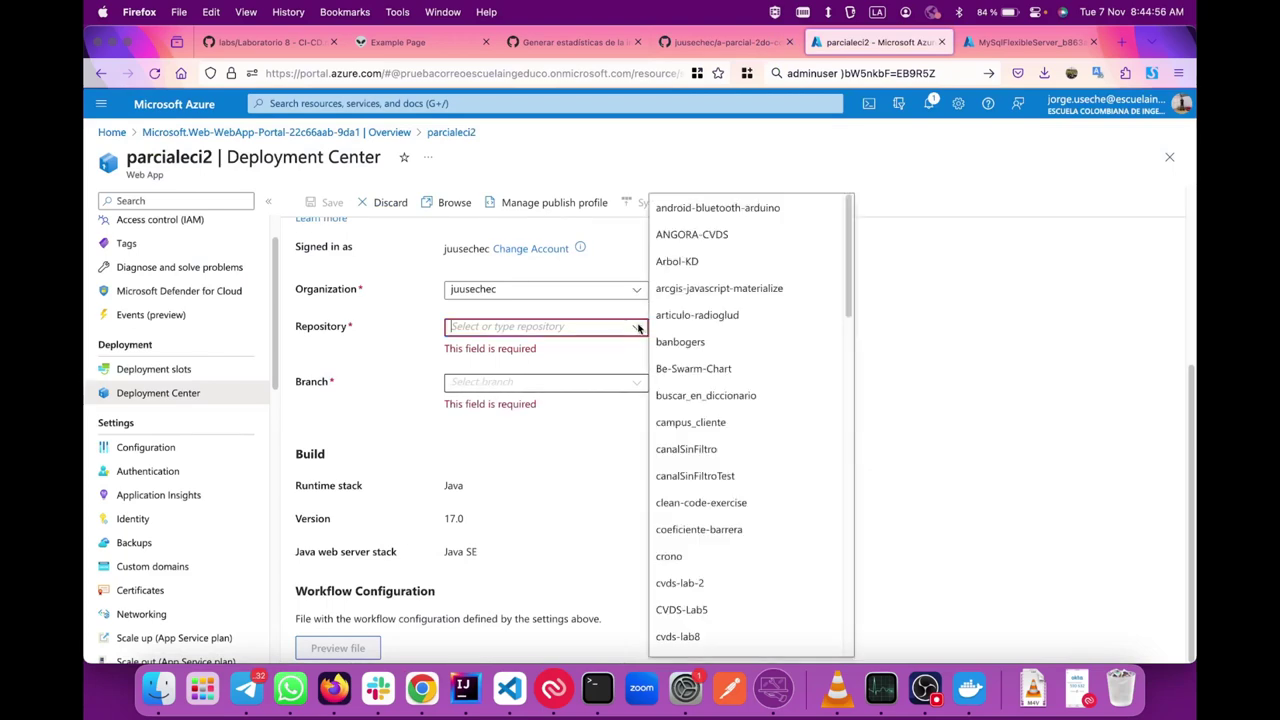
left_click(594, 369)
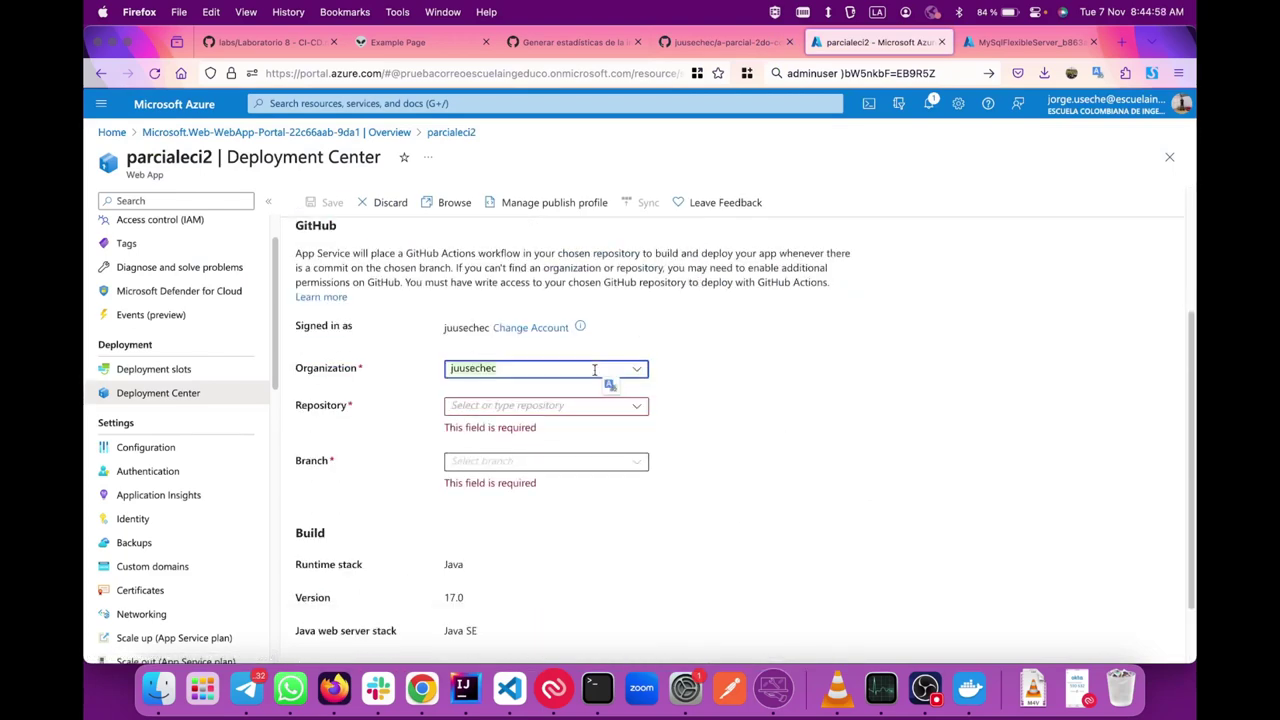
left_click(648, 369)
left_click(563, 400)
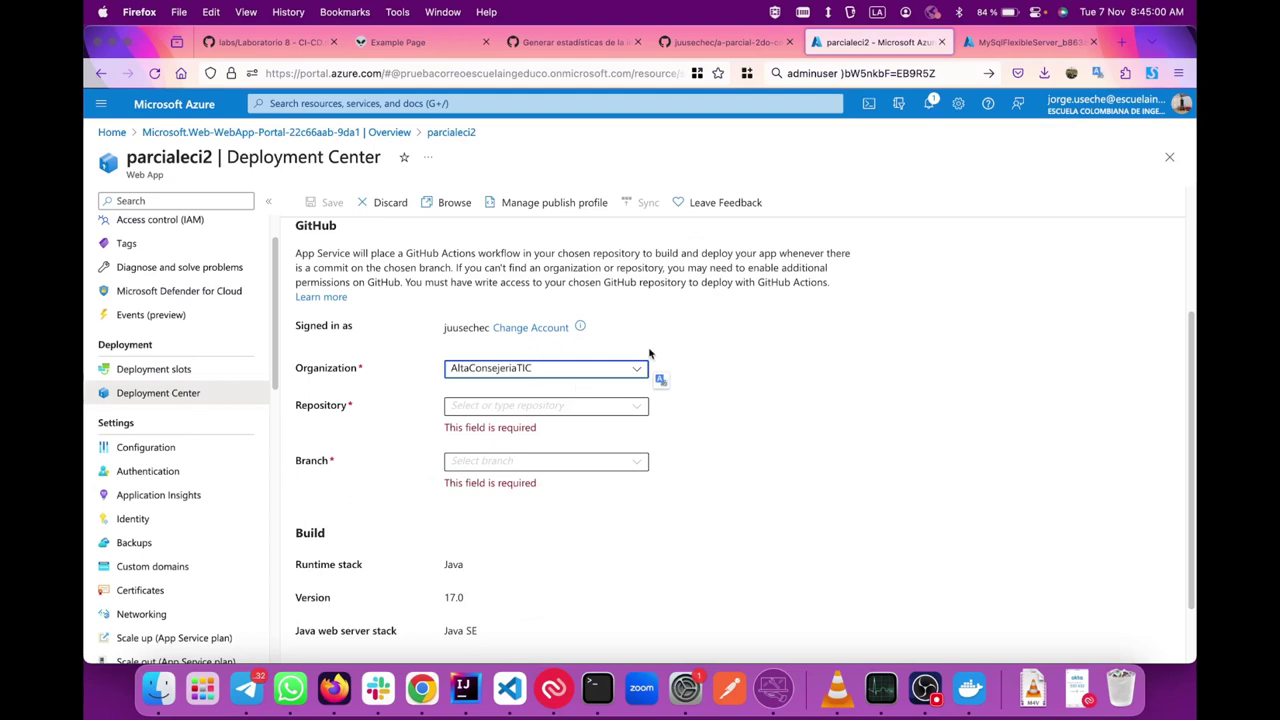
left_click(641, 369)
left_click(576, 416)
left_click(644, 408)
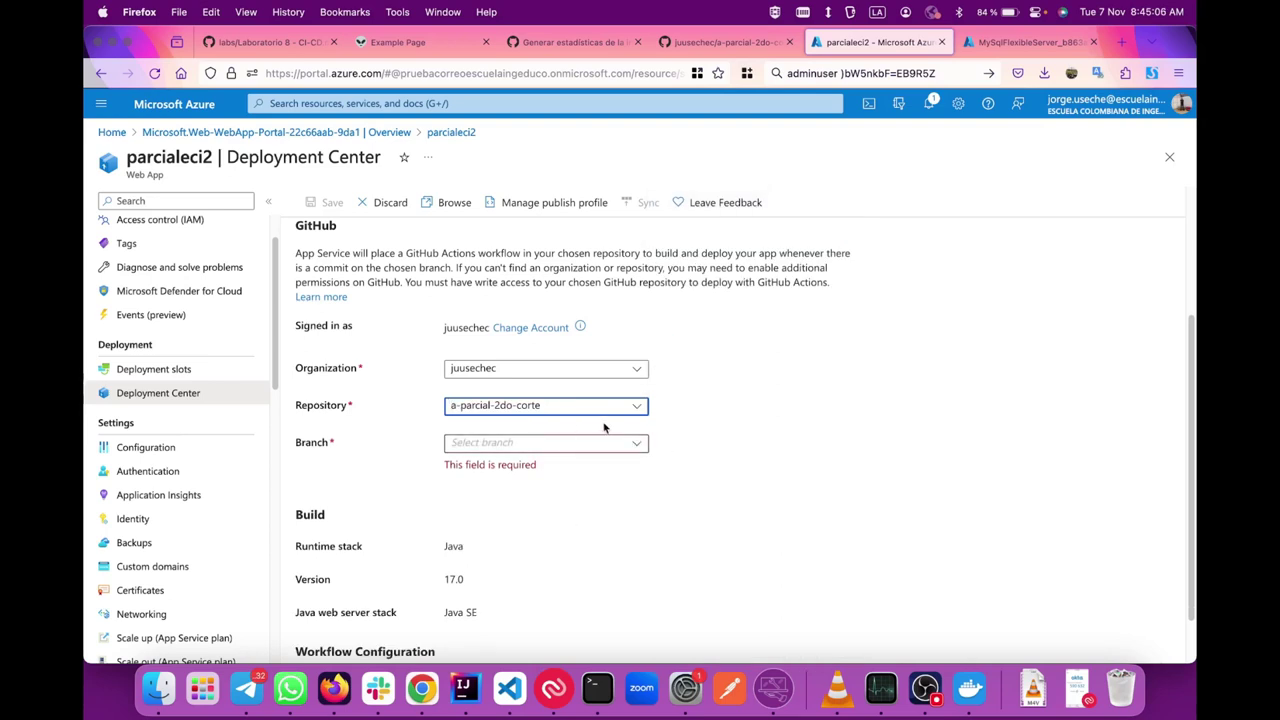
- View the repository owner's GitHub profile, close it and return to the Azure deployment settings
key("ctrl+shift+Tab")
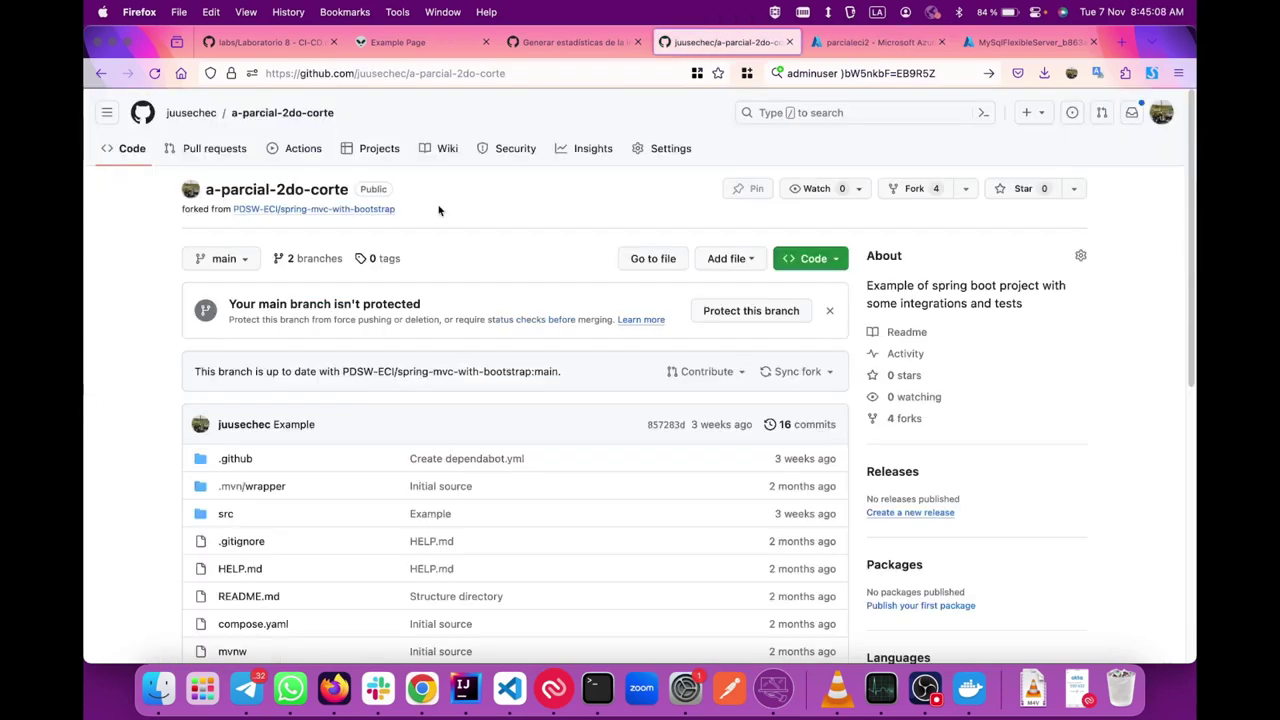
left_click(191, 112, "super")
key("ctrl+Tab")
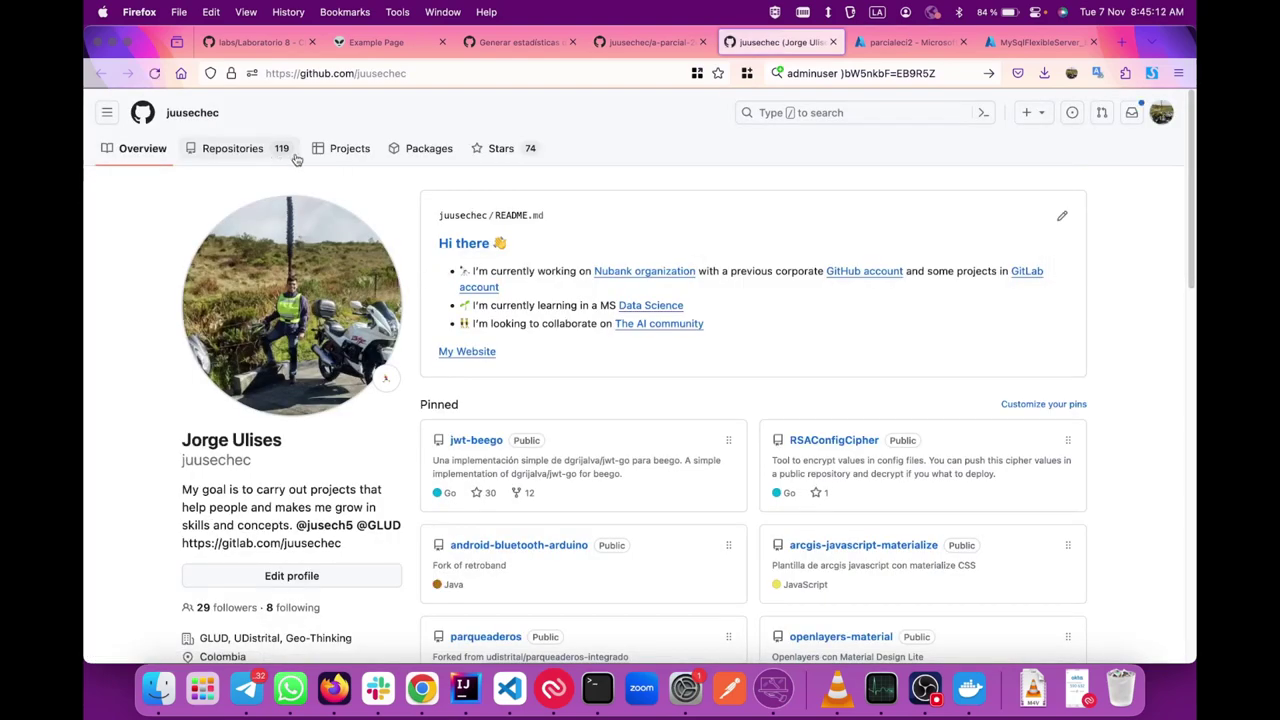
key("ctrl+w")
key("ctrl+Tab")
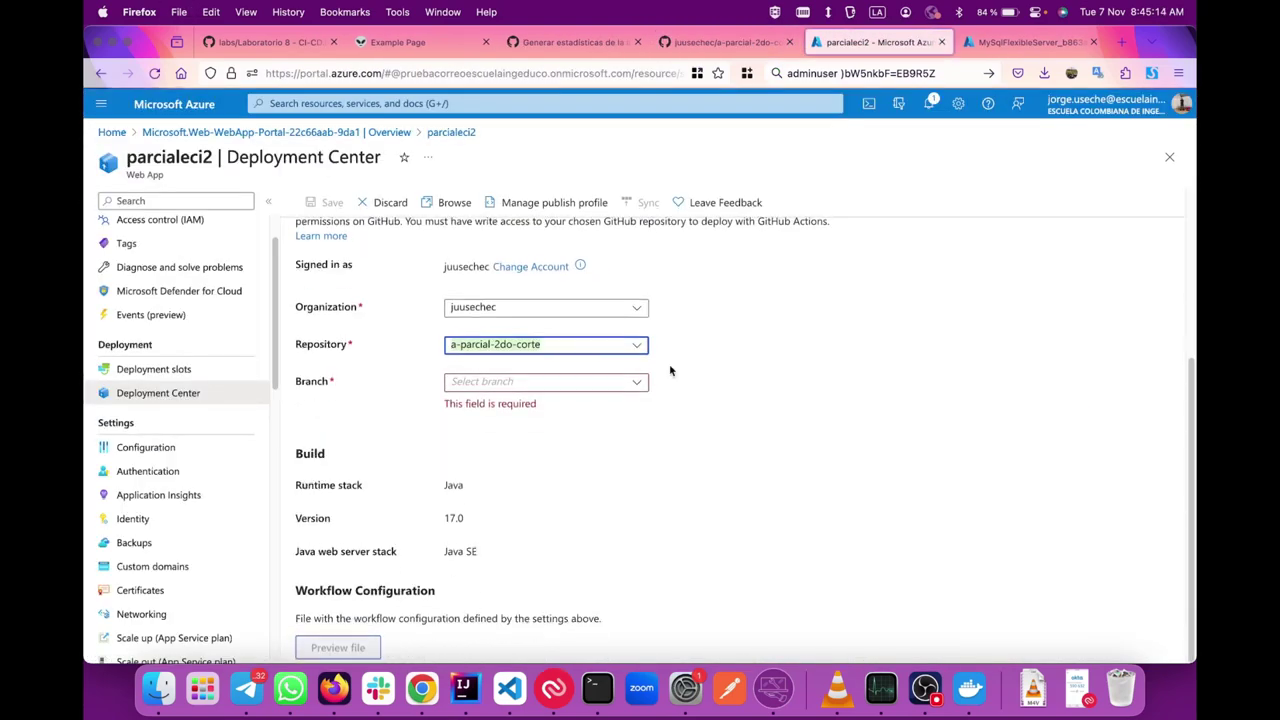
- Set the deployment branch to feature/pie-and-table
left_click(636, 384)
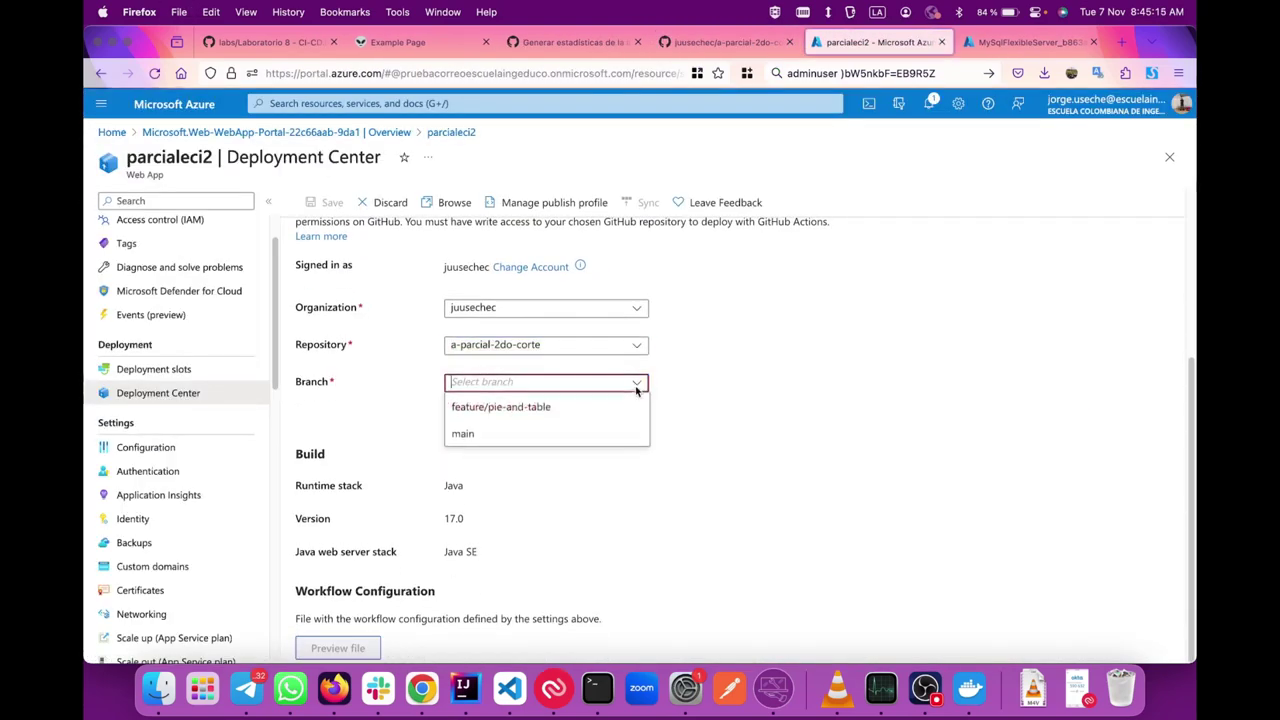
left_click(518, 410)
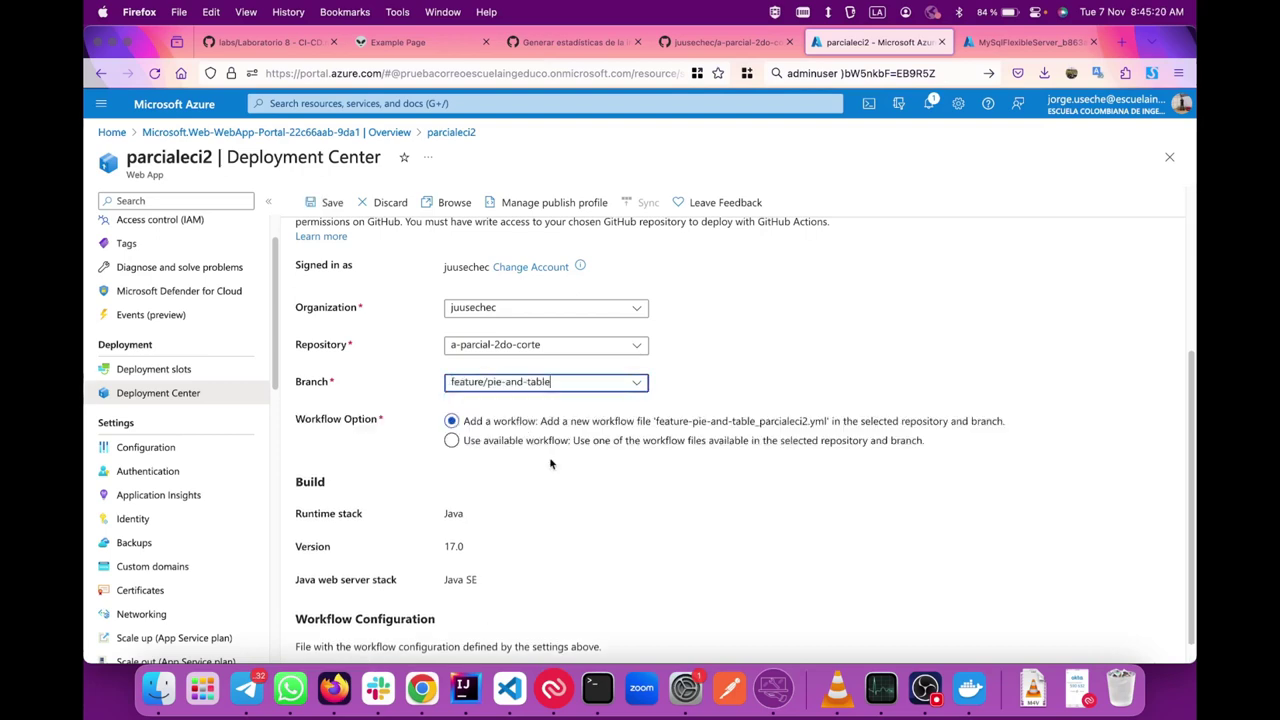
scroll(590, 412, "down", 1)
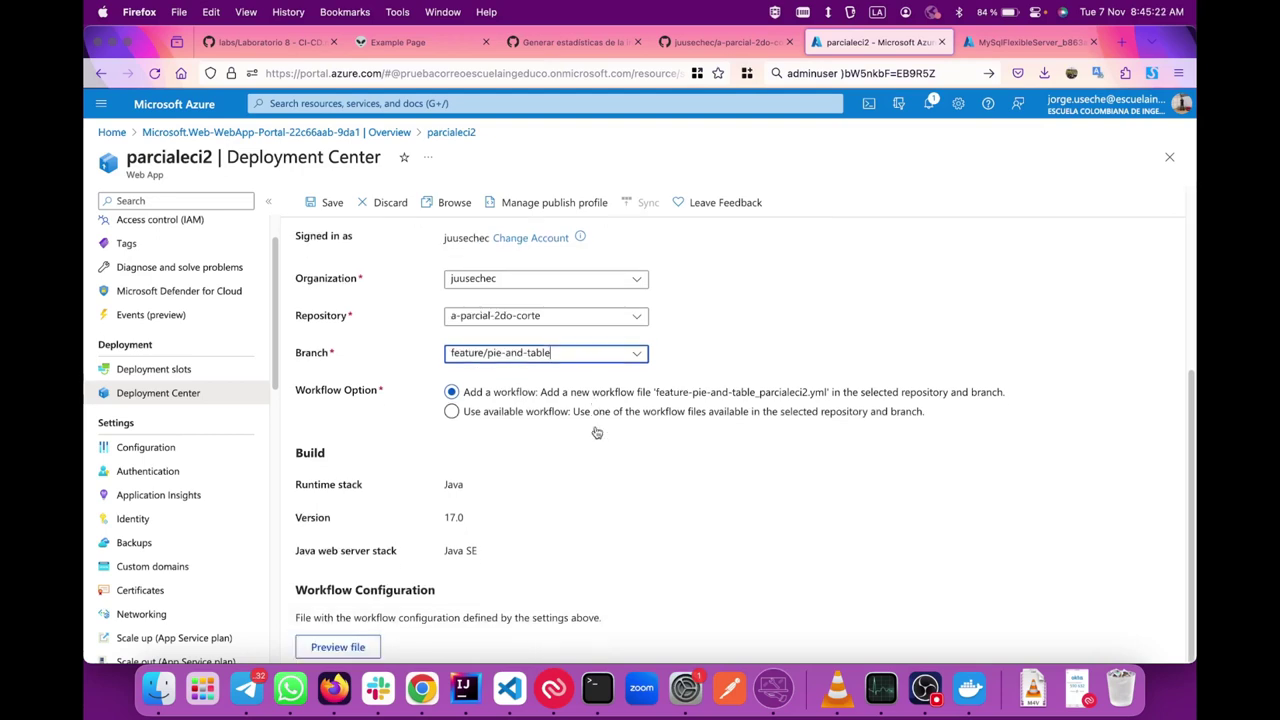
- In IntelliJ IDEA, stop the running lab7 application and check out the remote branch origin/feature/pie-and-table
key("super+Tab")
left_click(522, 573)
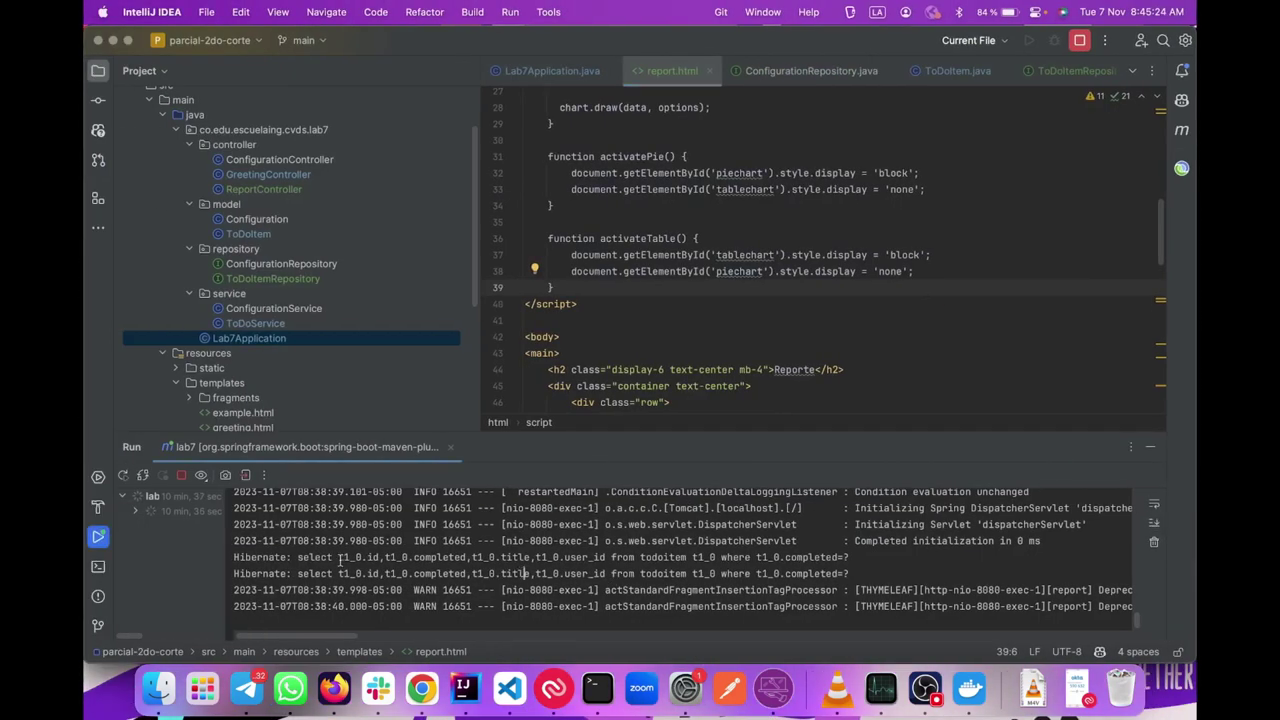
left_click(303, 40)
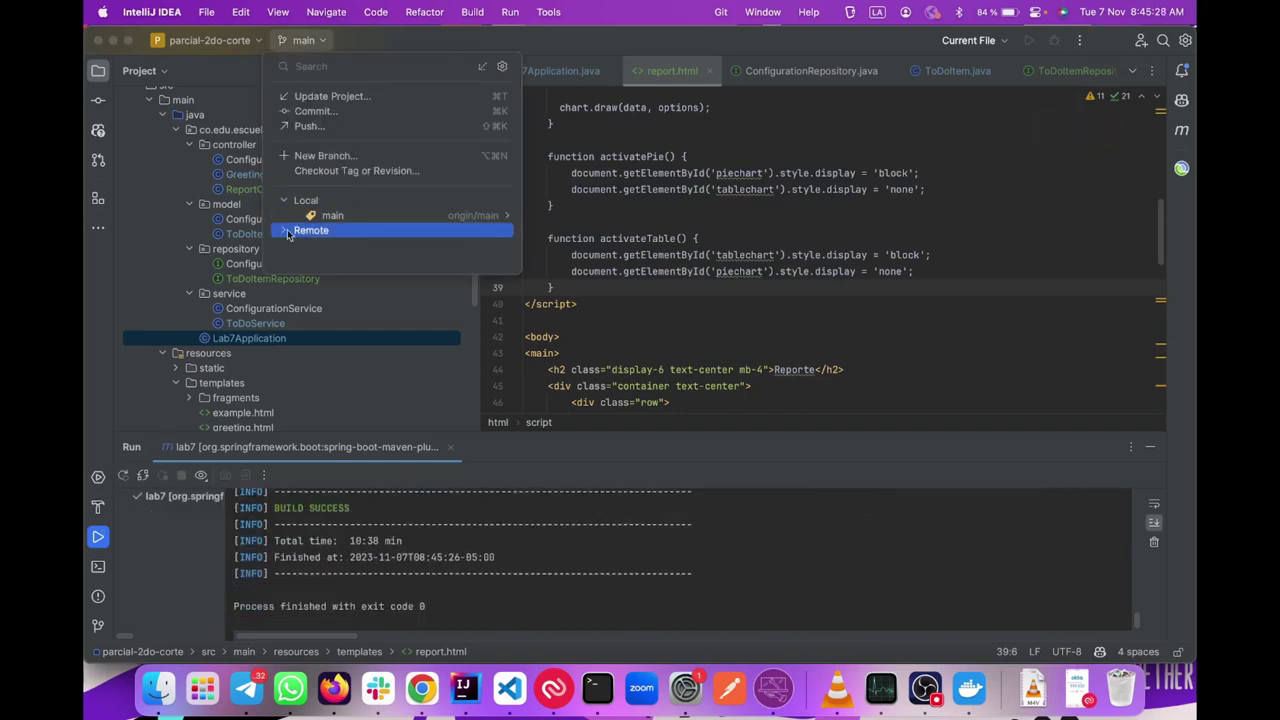
left_click(330, 231)
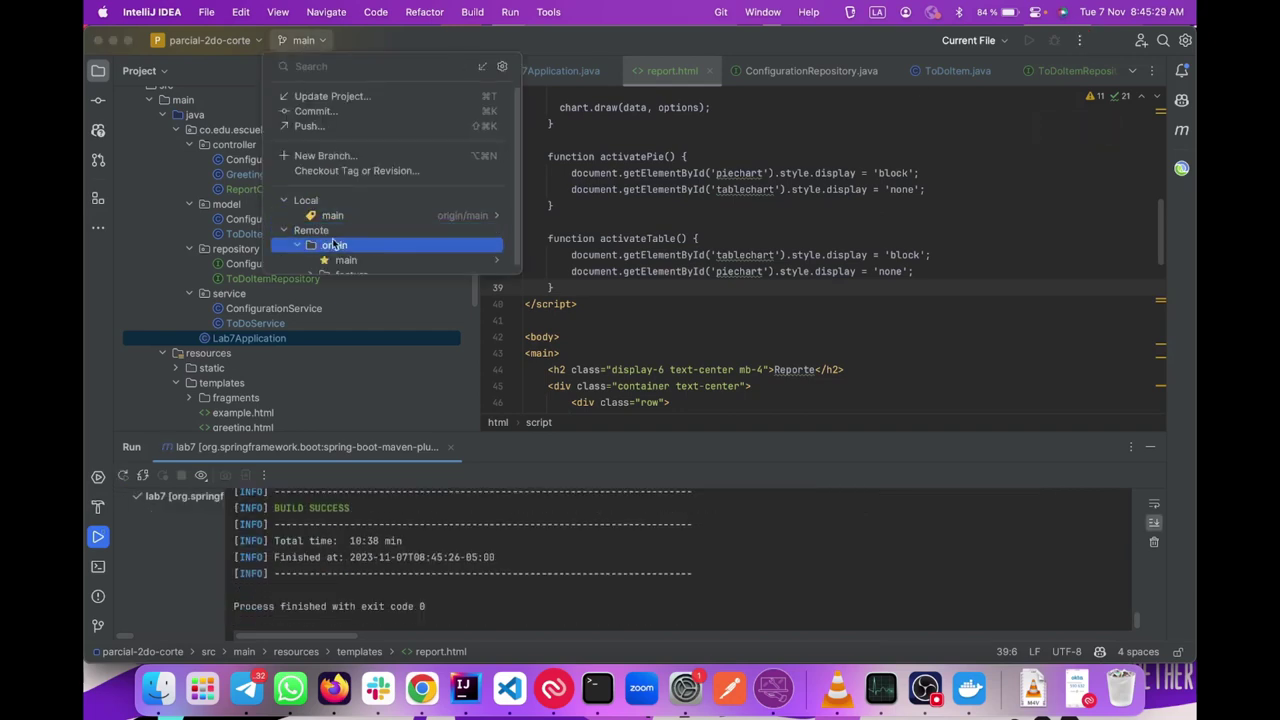
left_click(395, 267)
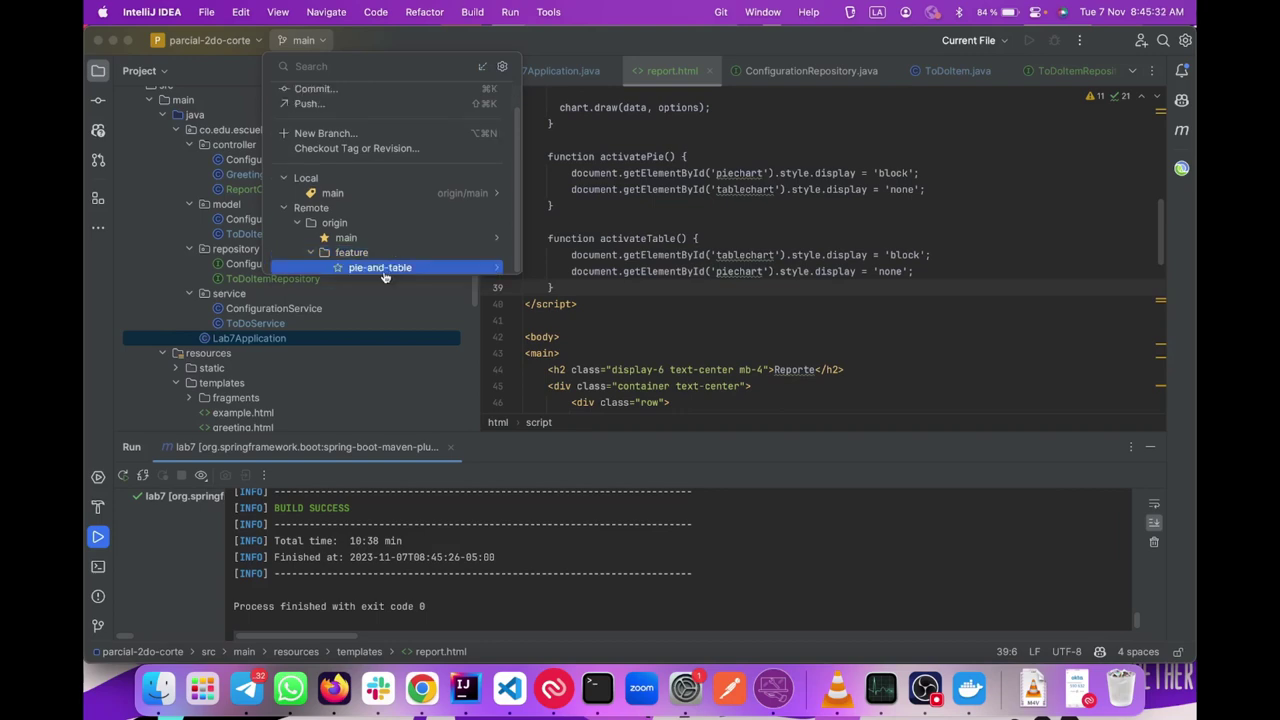
mouse_move(378, 267)
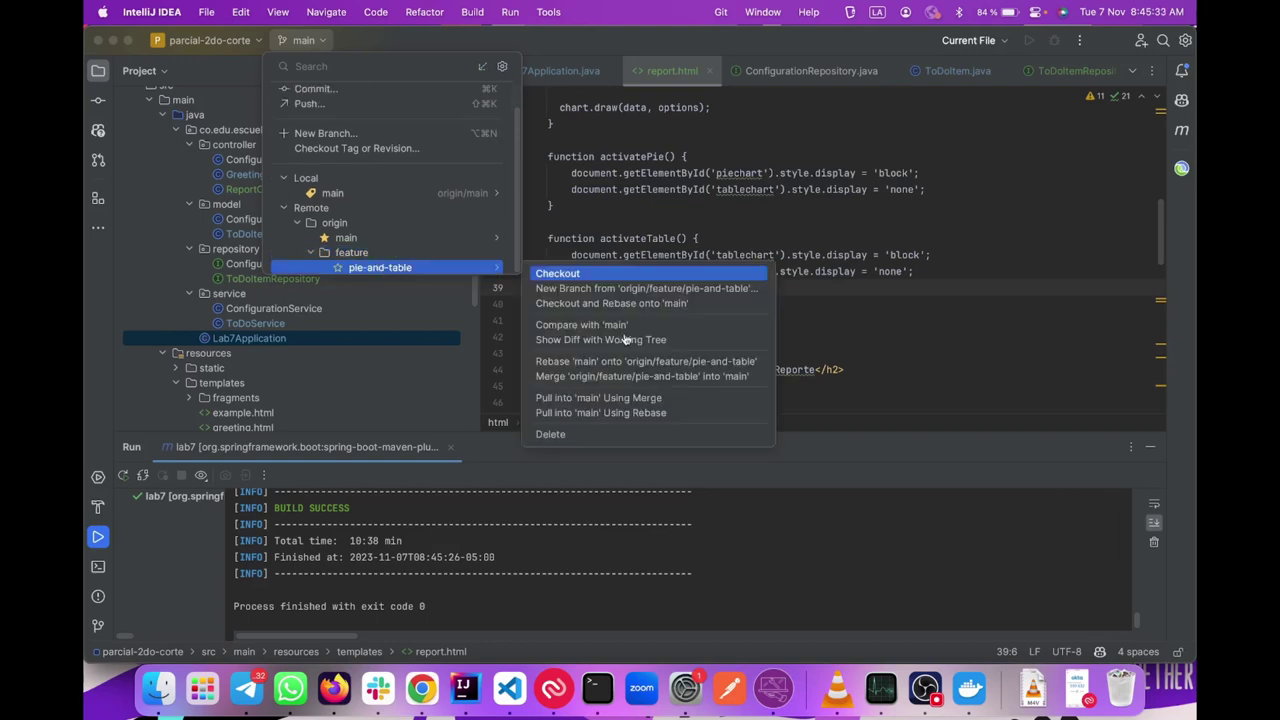
left_click(574, 277)
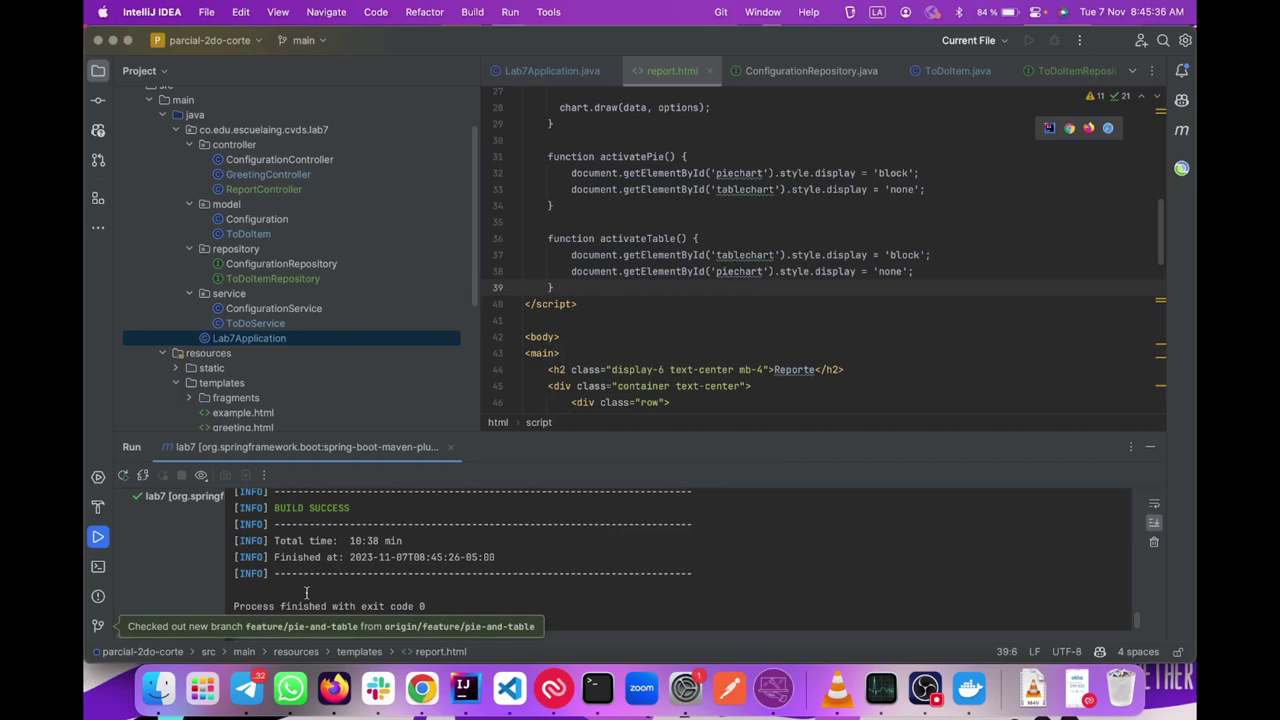
- Run git status in the project terminal, review the branch and pending file changes, and begin a git command
left_click(98, 566)
type("git status")
key("Return")
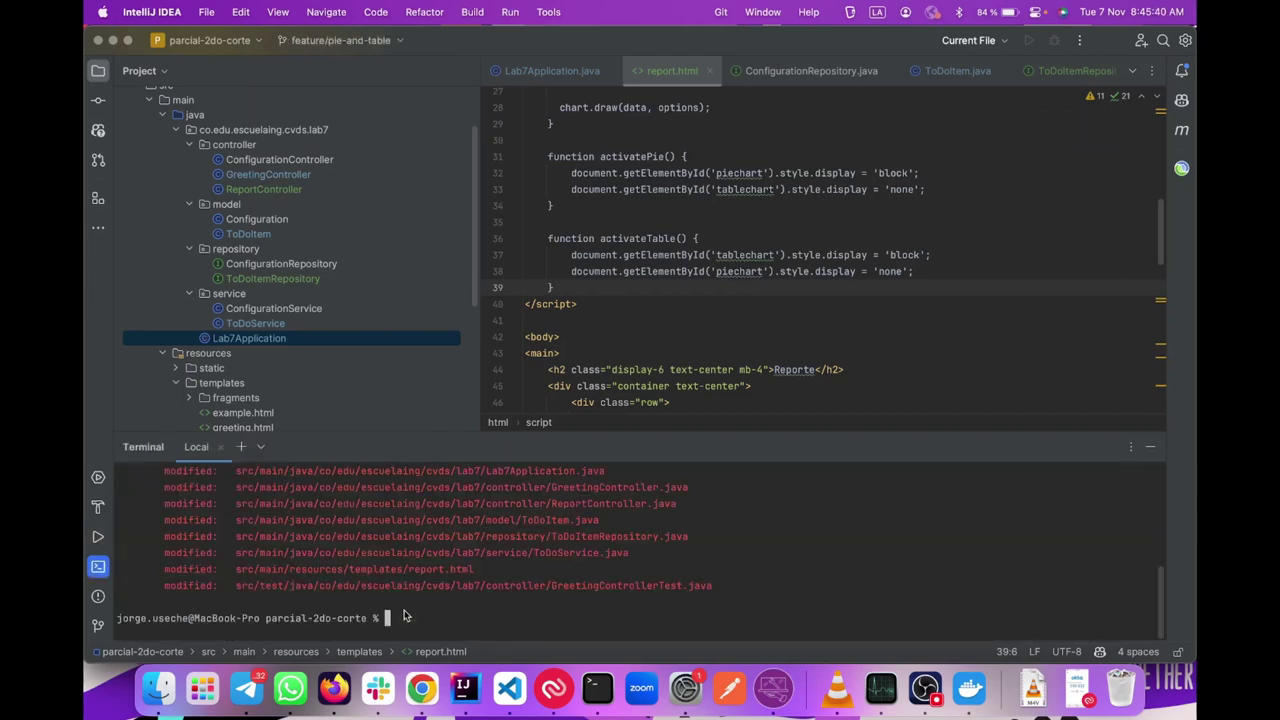
type("git status")
key("Return")
scroll(393, 553, "down", 5)
scroll(393, 553, "up", 5)
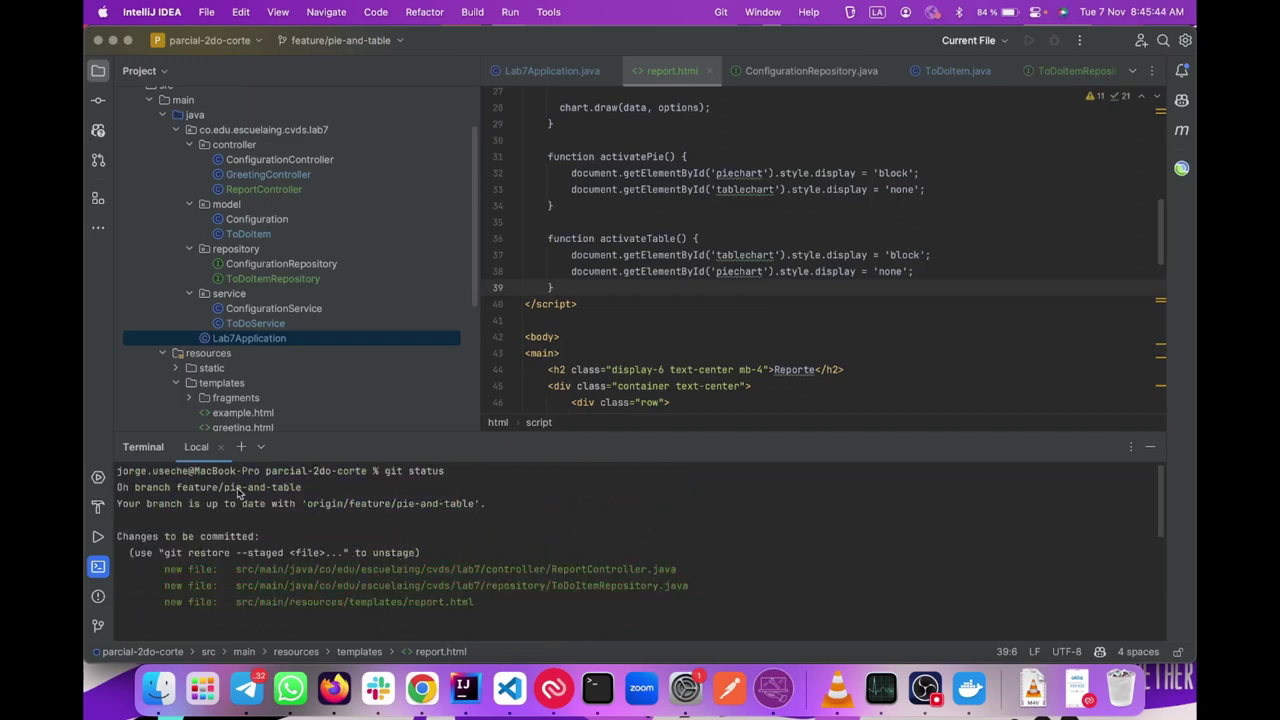
scroll(328, 494, "down", 5)
scroll(295, 470, "up", 4)
type("git")
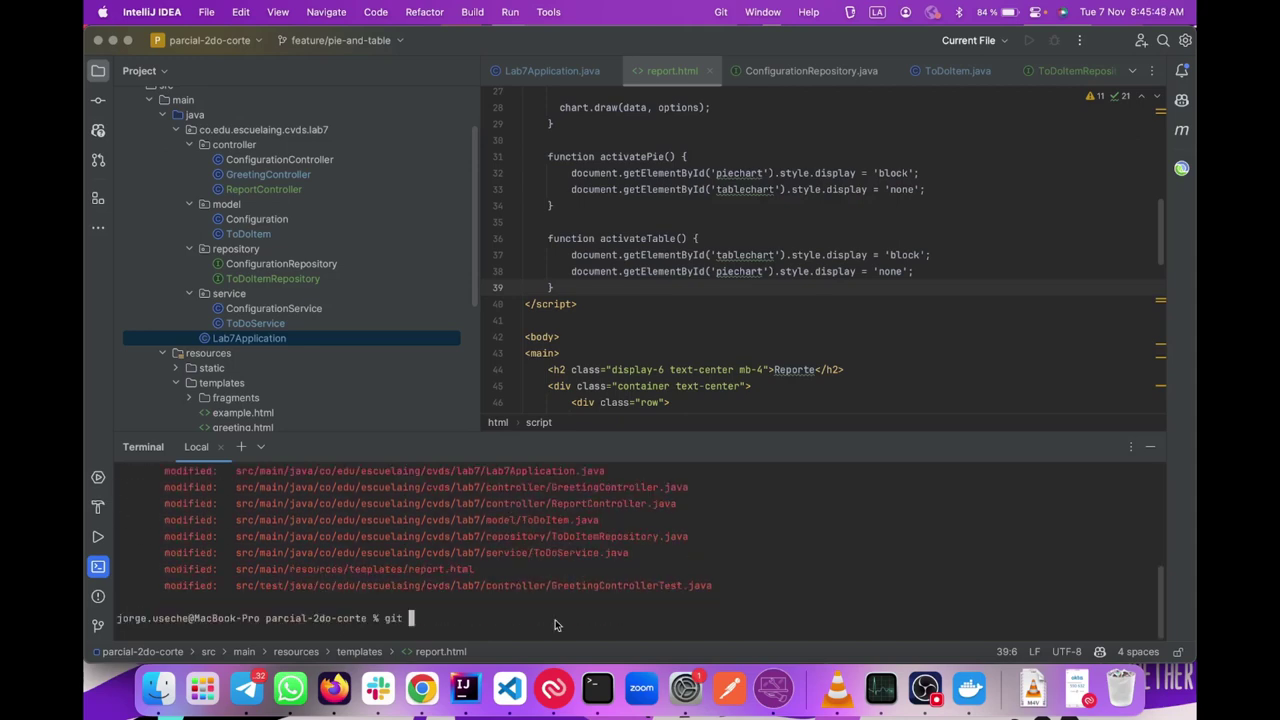
- Return to the Azure Deployment Center and save the GitHub Actions deployment settings
key("ctrl+Right")
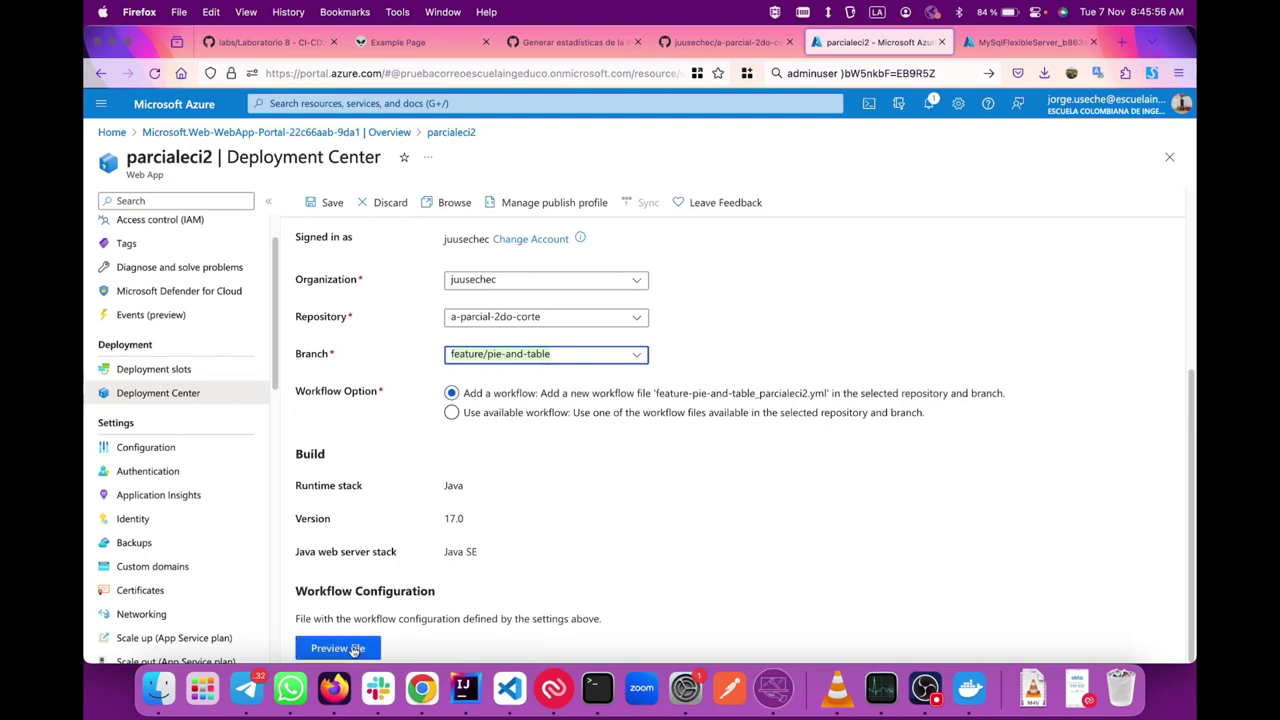
left_click(323, 202)
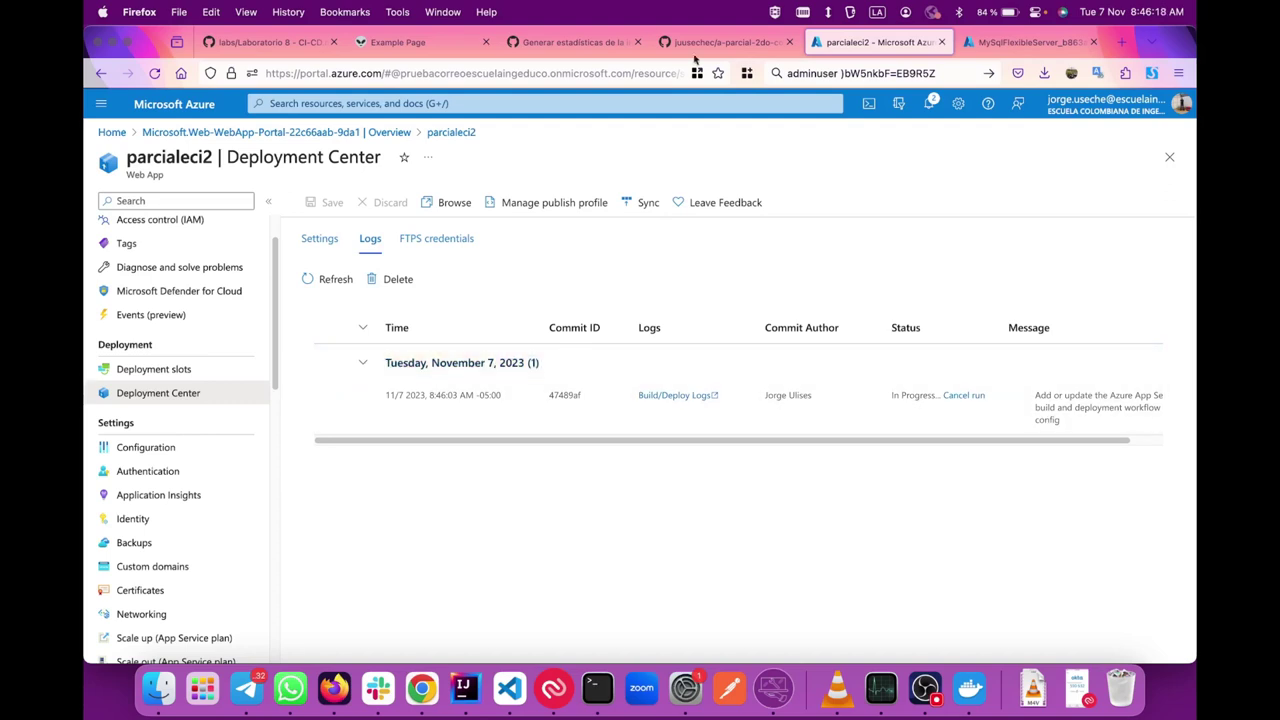
- Open the feature/pie-and-table branch on GitHub and inspect the build and deploy check of its latest commit
left_click(750, 42)
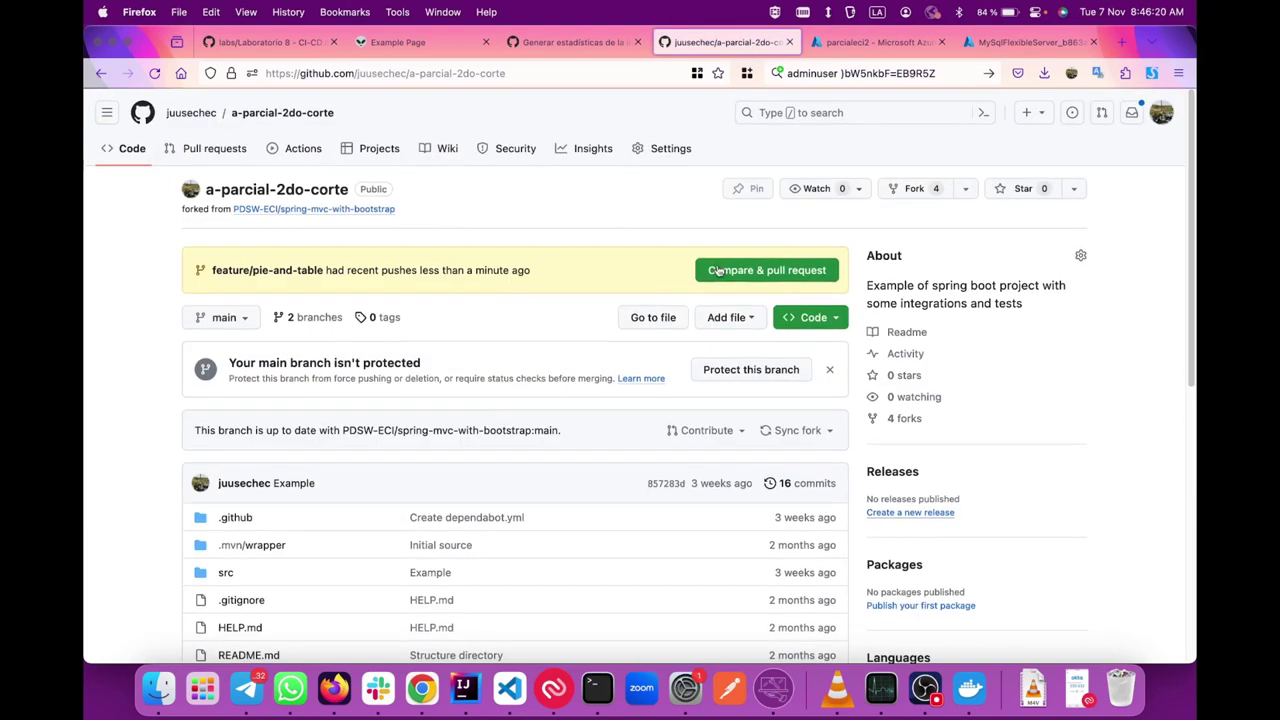
left_click(283, 274)
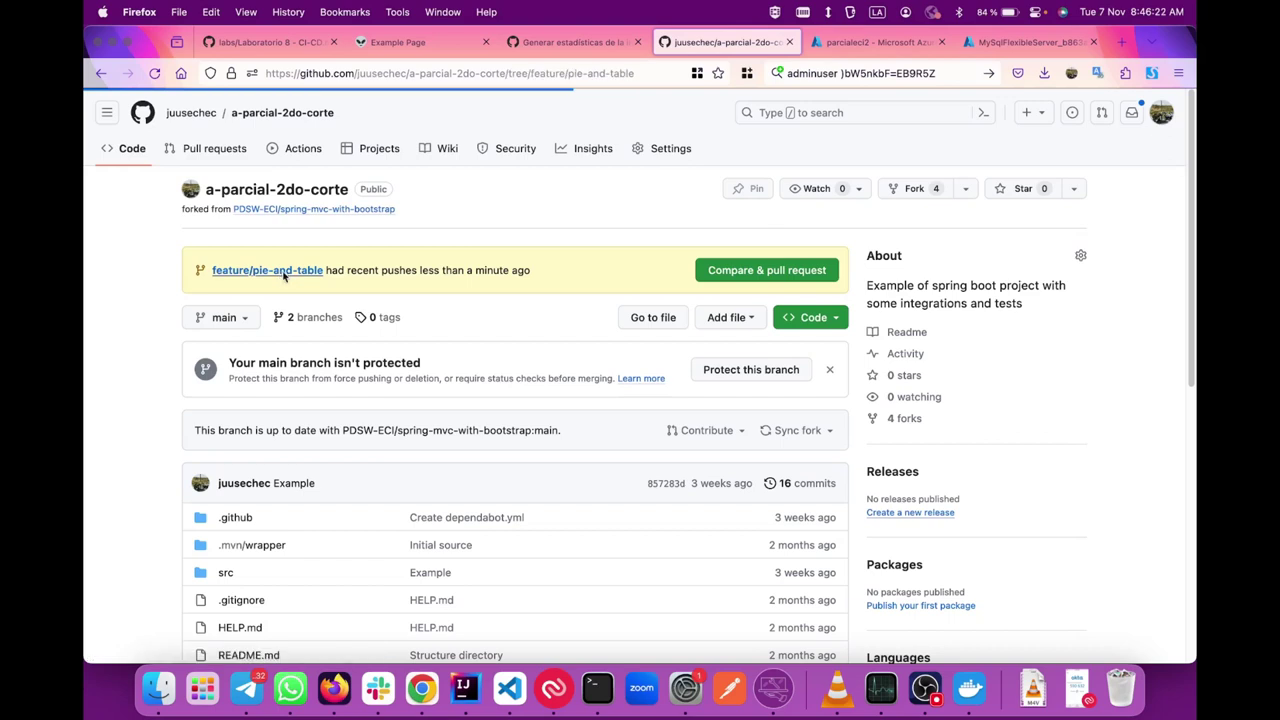
mouse_move(677, 419)
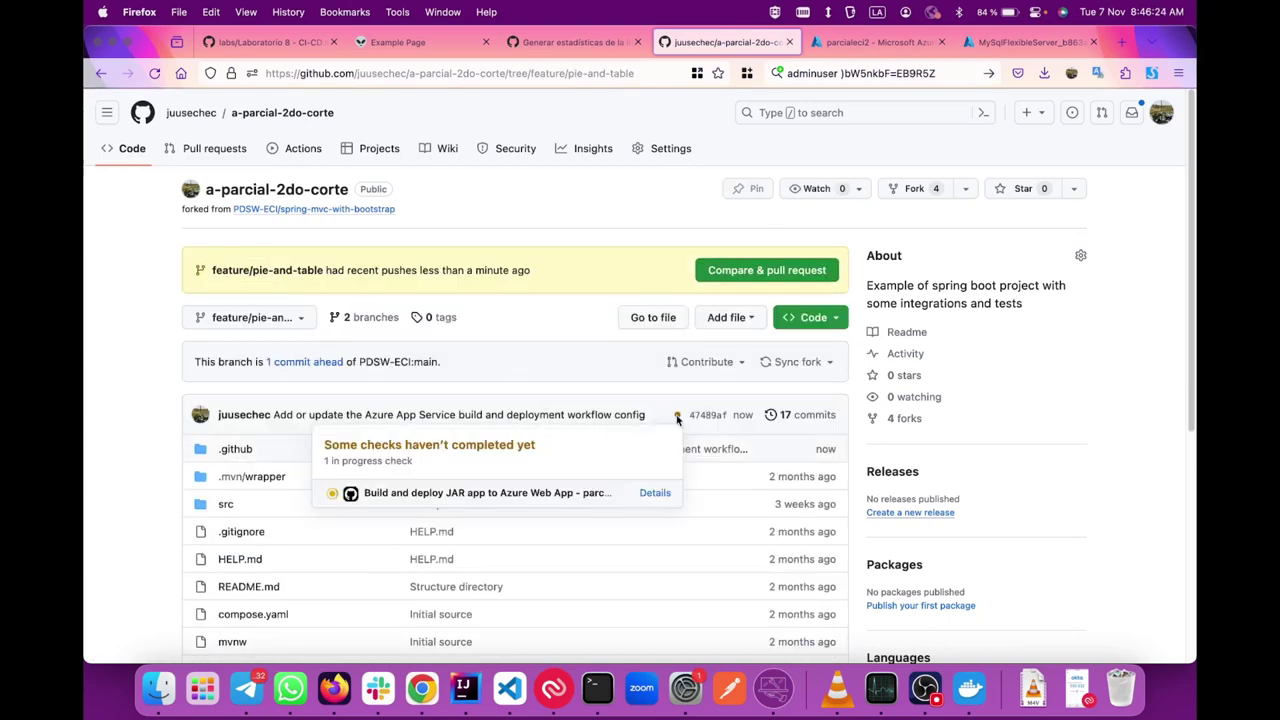
scroll(558, 368, "down", 3)
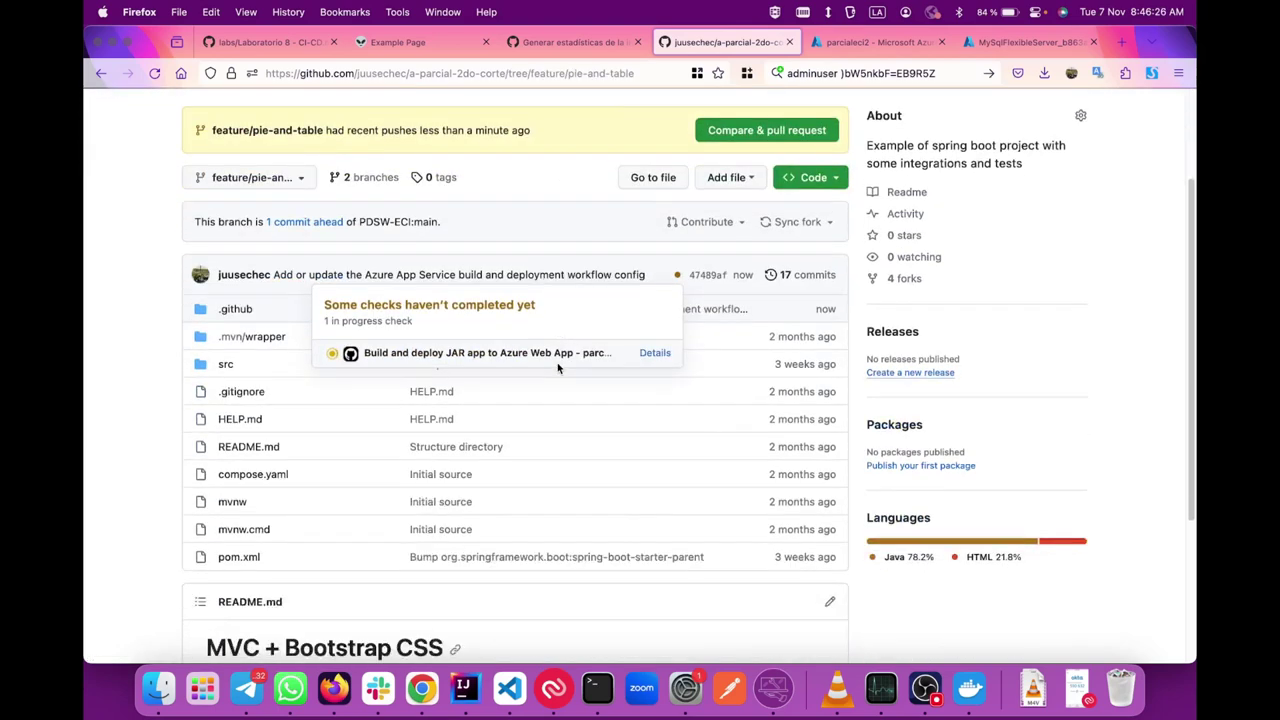
- In the IntelliJ terminal, stage all changes and commit them with the message "Resolved HU 2", looking up the issue number on GitHub
key("super+Tab")
type("add .")
key("Return")
type("git commit -m \"")
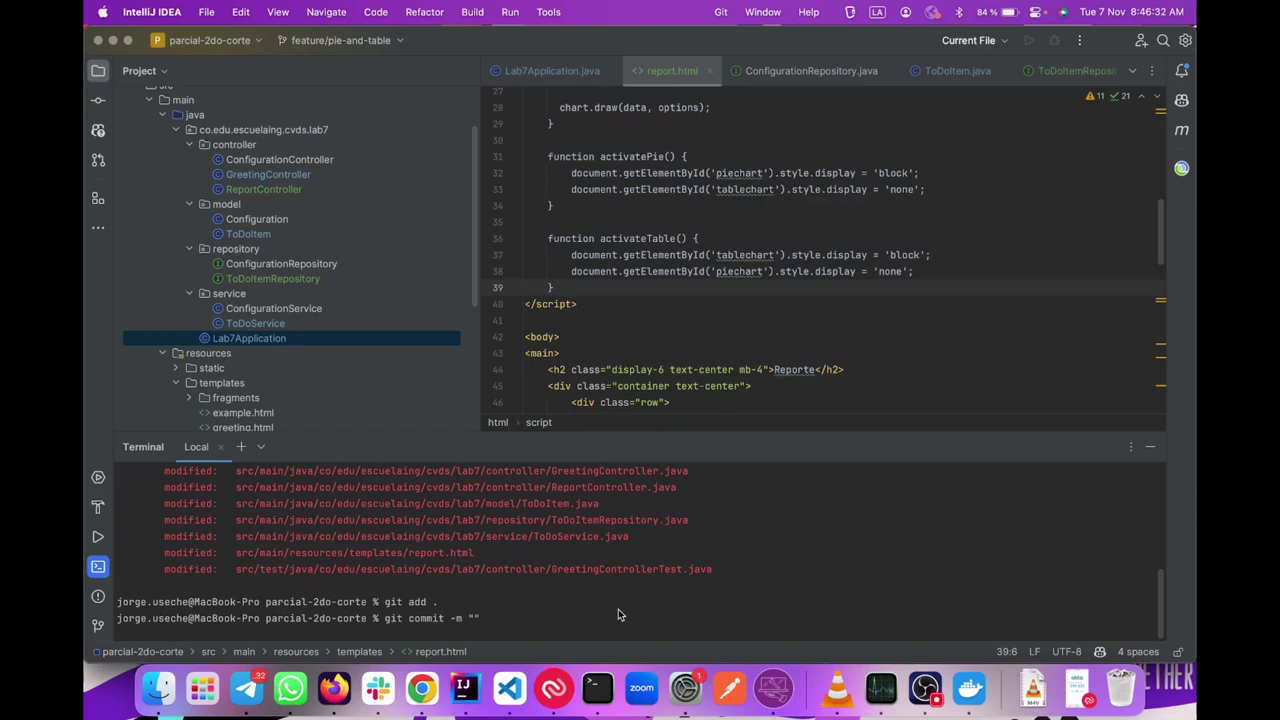
key("super+Tab")
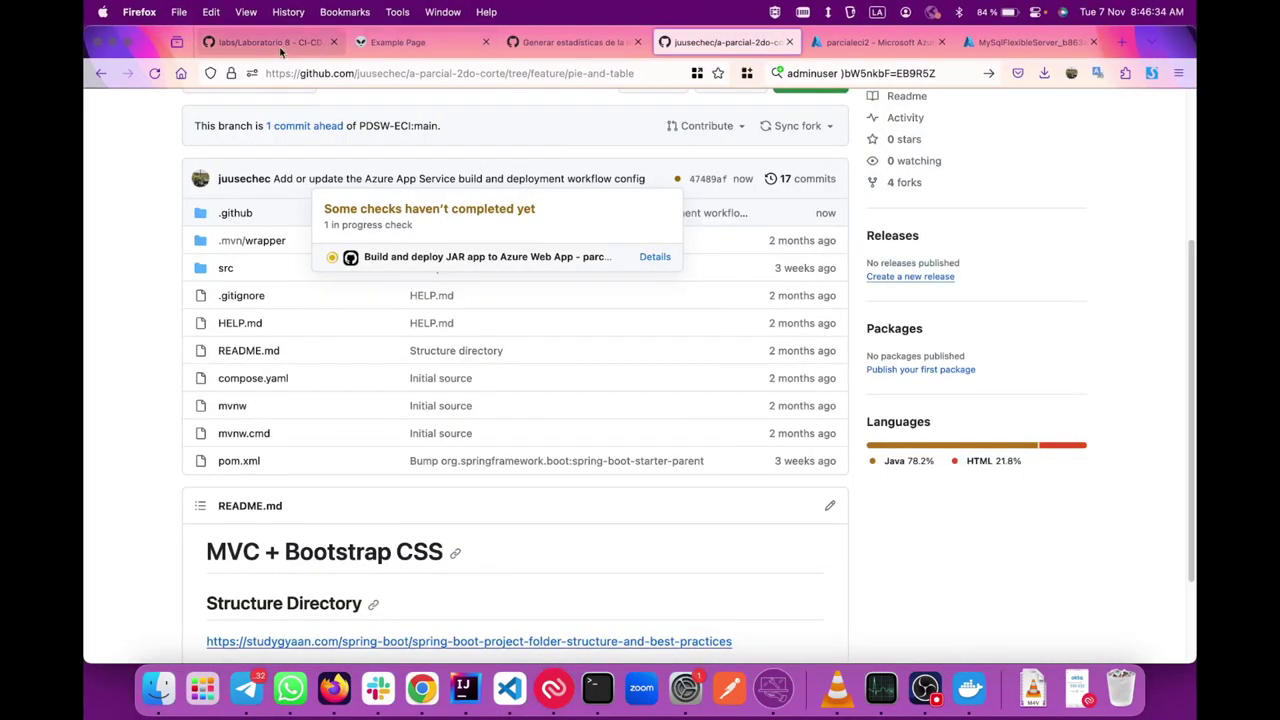
left_click(270, 42)
left_click(575, 42)
scroll(455, 244, "up", 10)
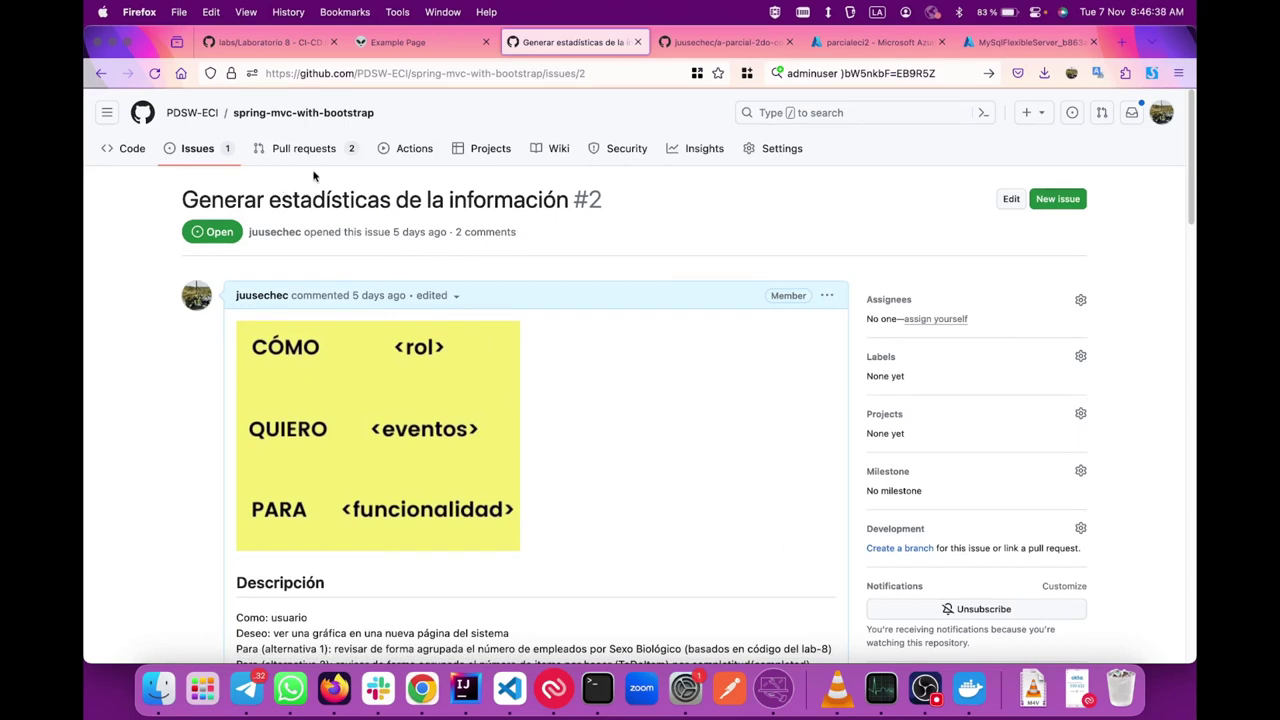
left_click(579, 73)
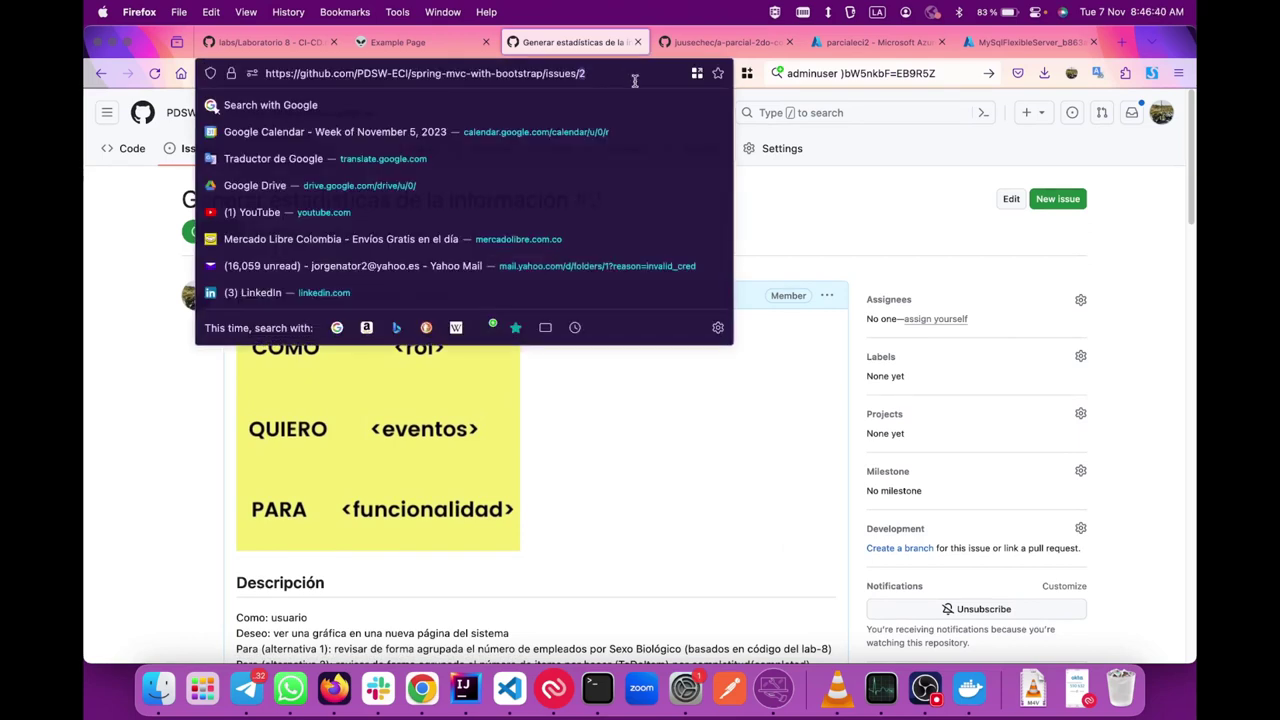
key("super+Tab")
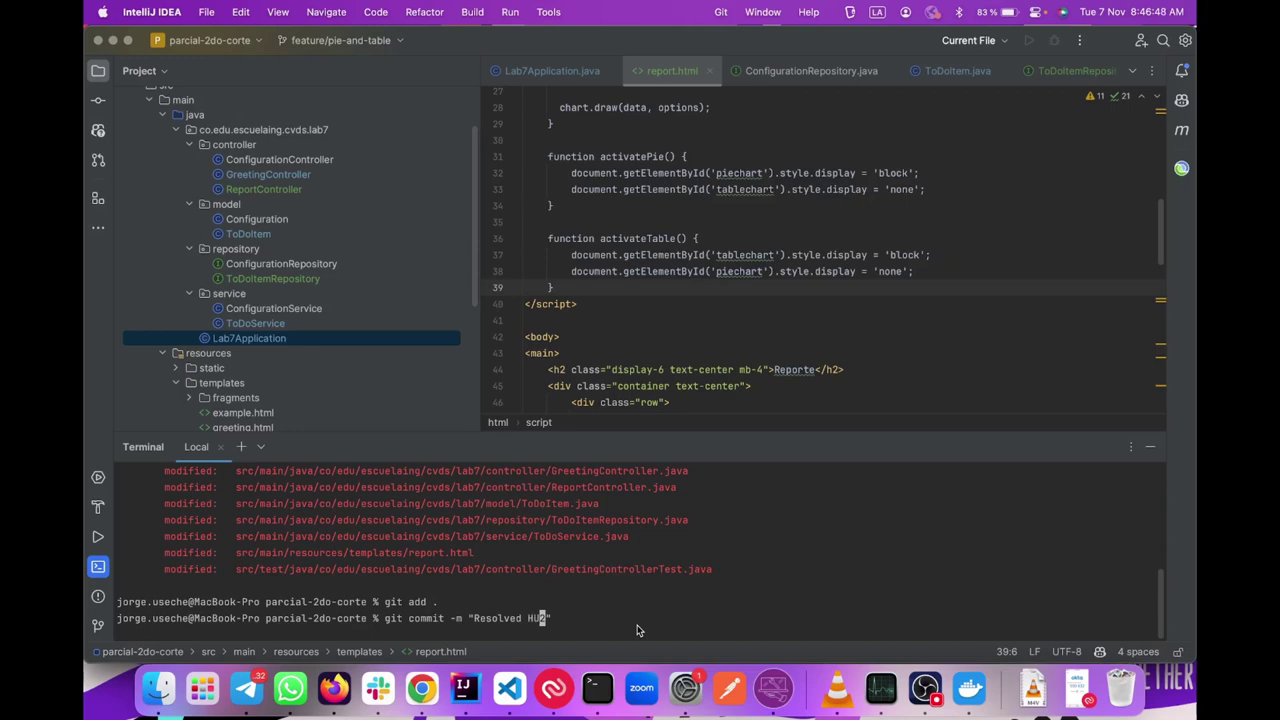
key("Return")
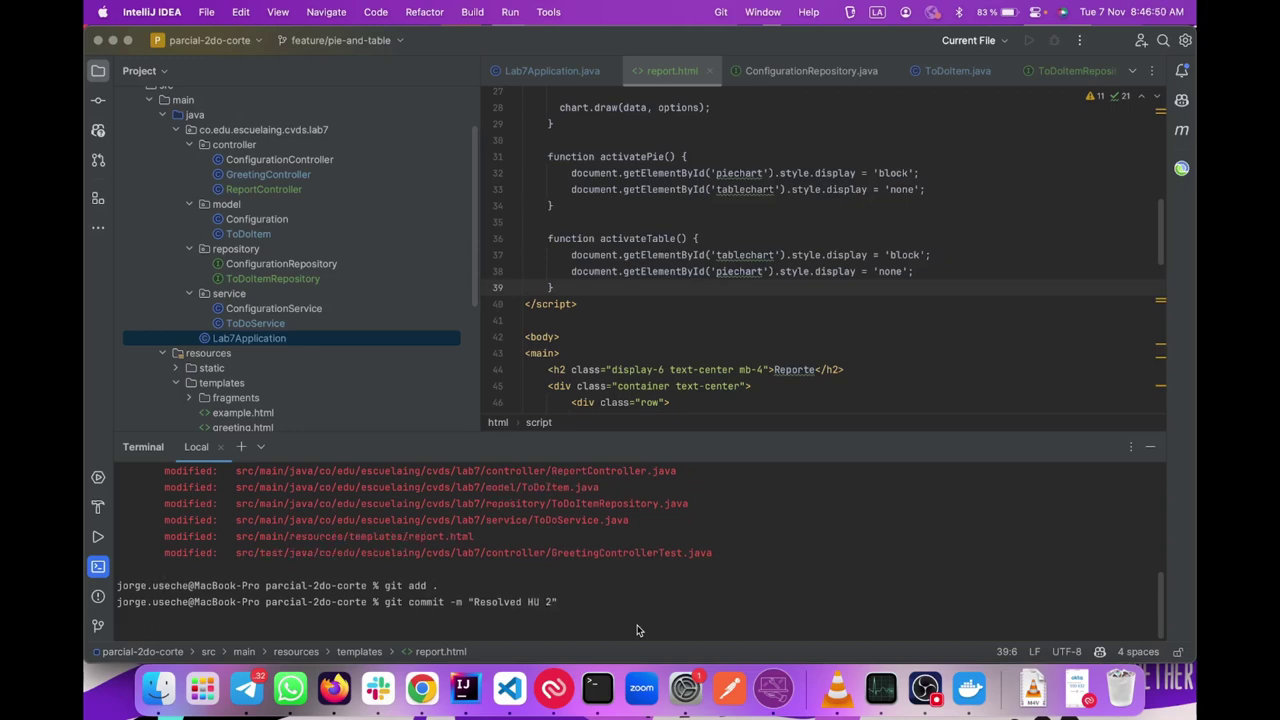
- Recall the git push origin HEAD command in the terminal, then open the branch's build check details on GitHub in Firefox and expand Build with Maven
key("ctrl+r")
type("pus")
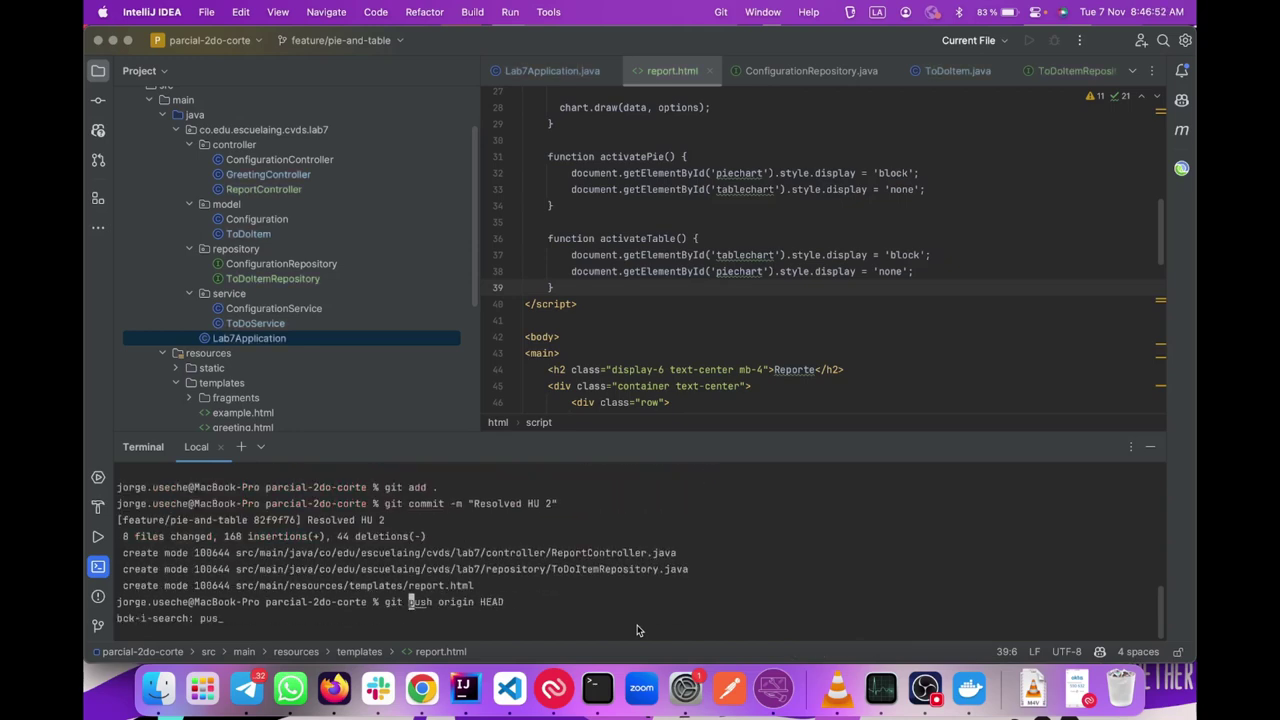
key("super+Tab")
key("ctrl+Tab")
mouse_move(635, 277)
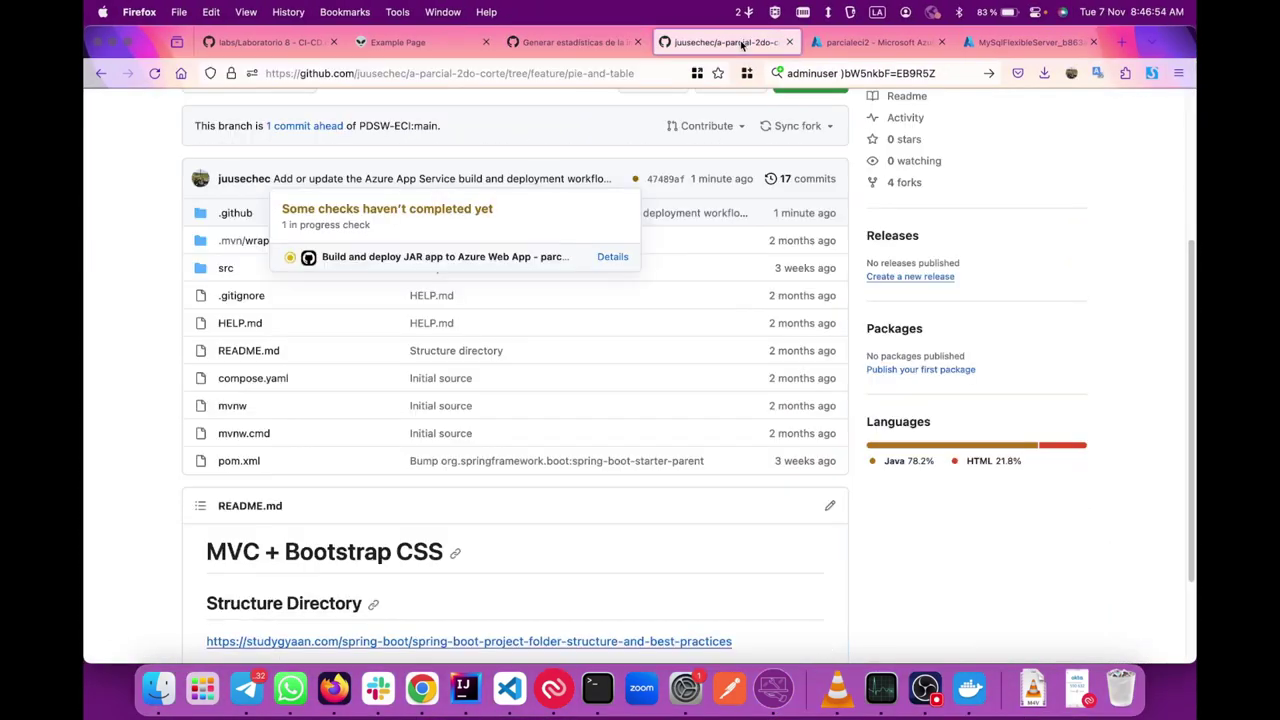
scroll(653, 360, "up", 1)
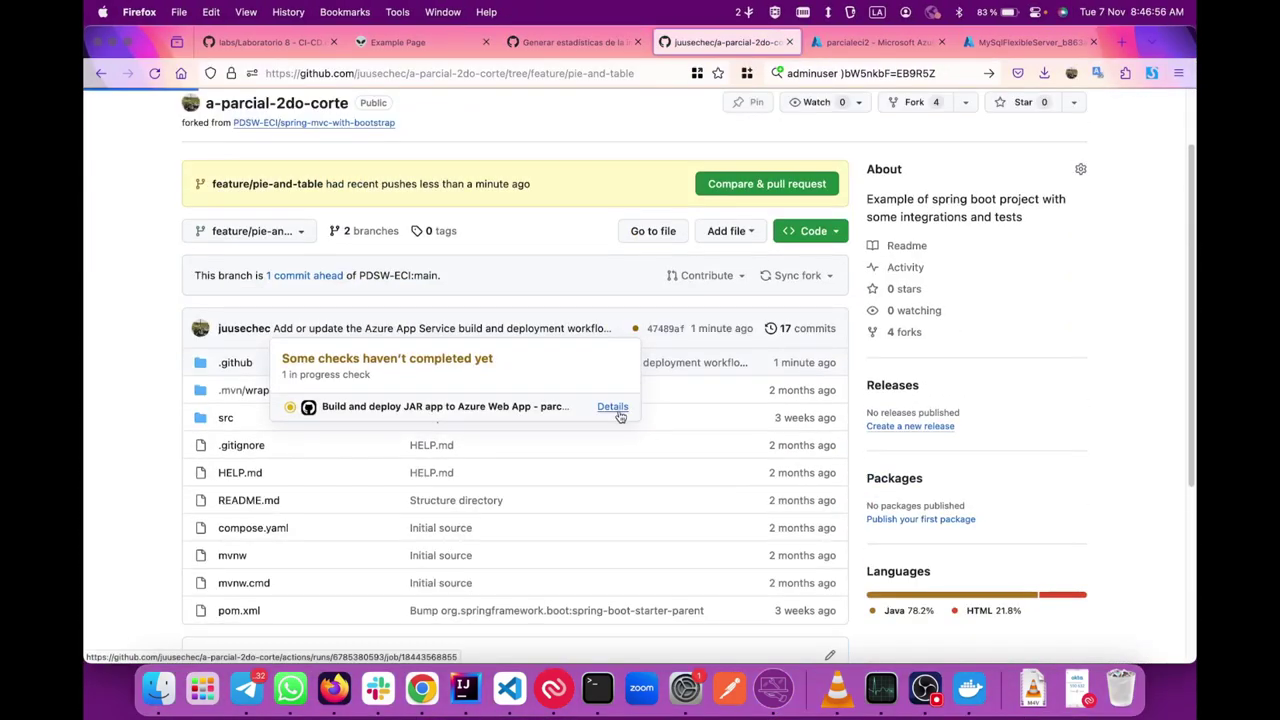
left_click(614, 408)
left_click(375, 413)
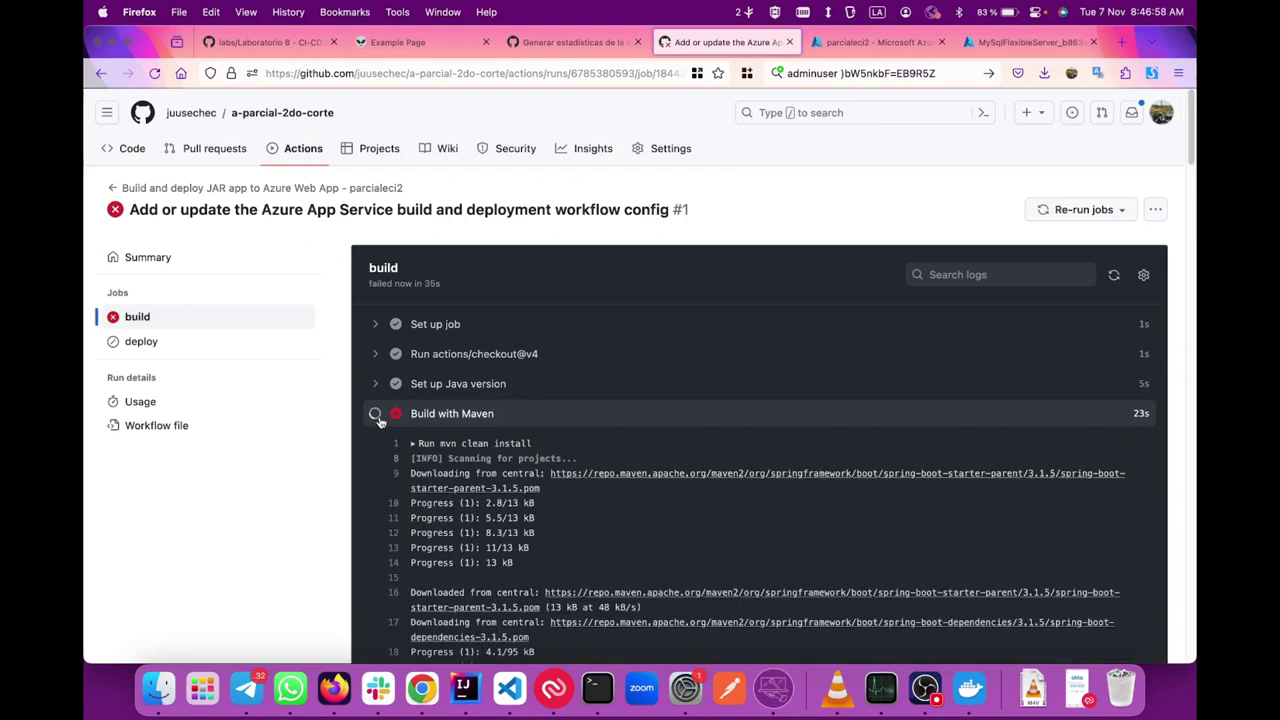
- Examine the Build with Maven log of the build job for the cause of the failure, then collapse it
scroll(450, 515, "down", 5)
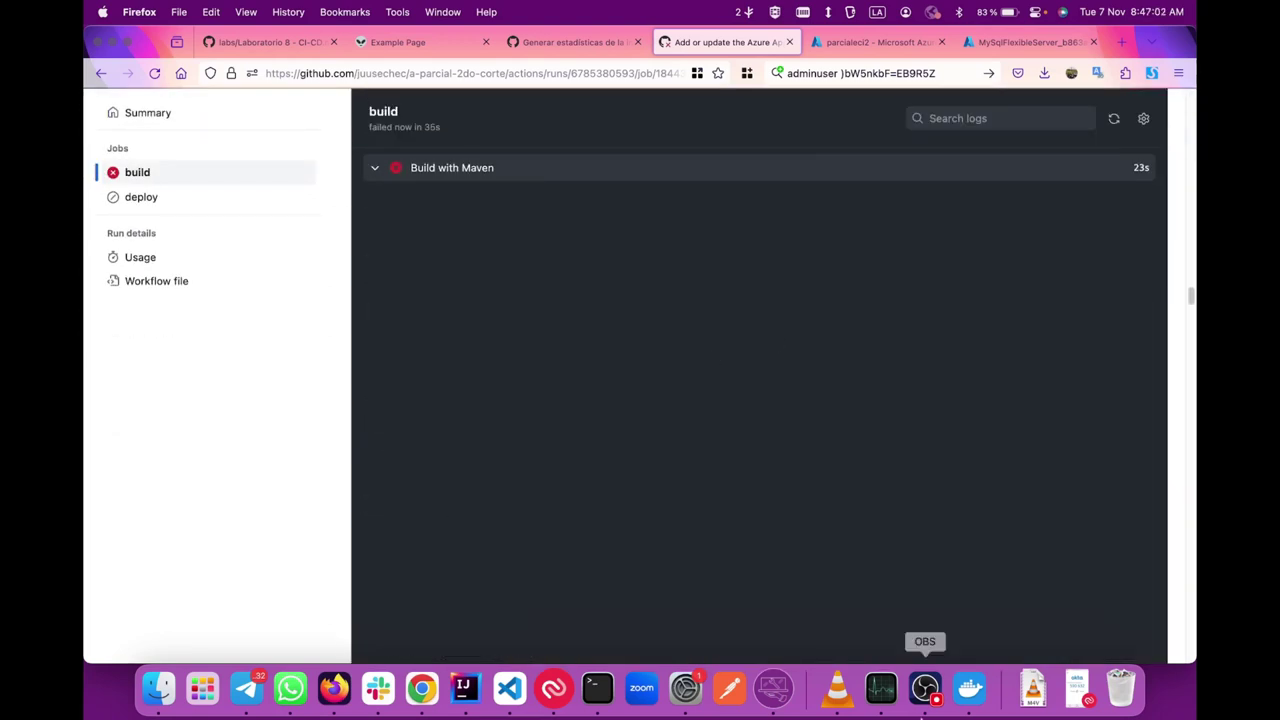
left_click_drag(1190, 295, 1190, 48)
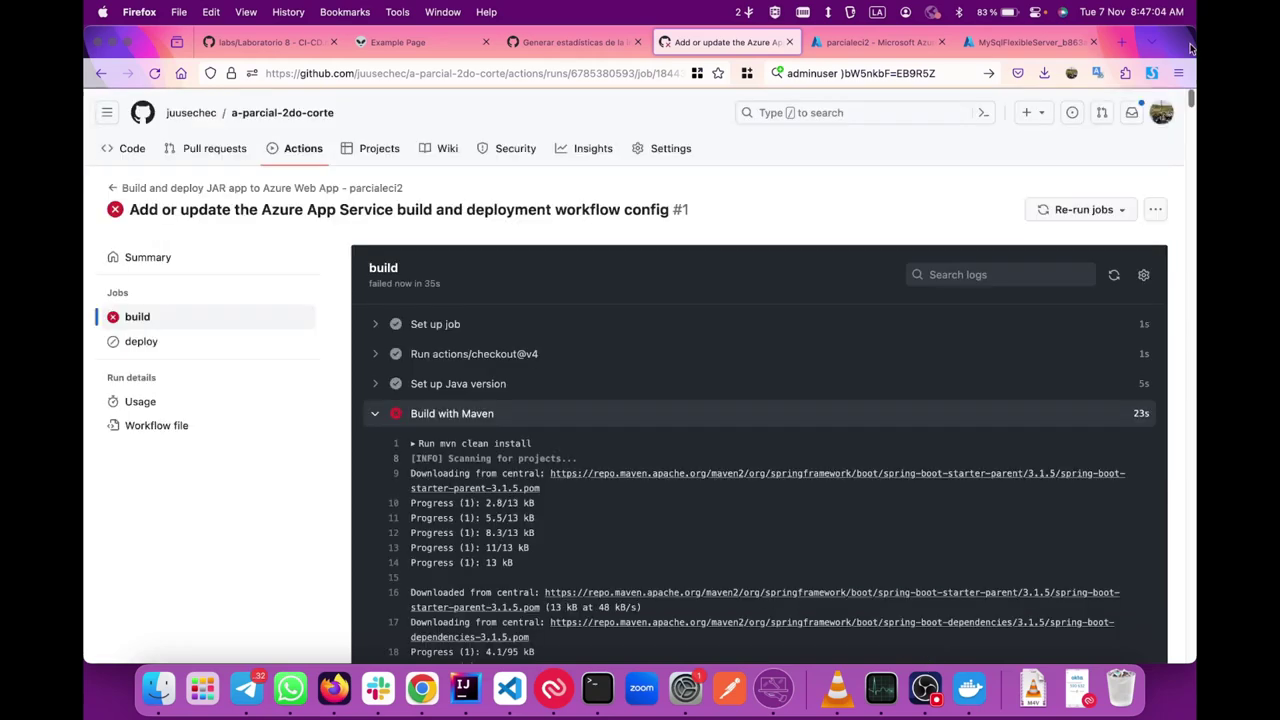
scroll(829, 423, "down", 10)
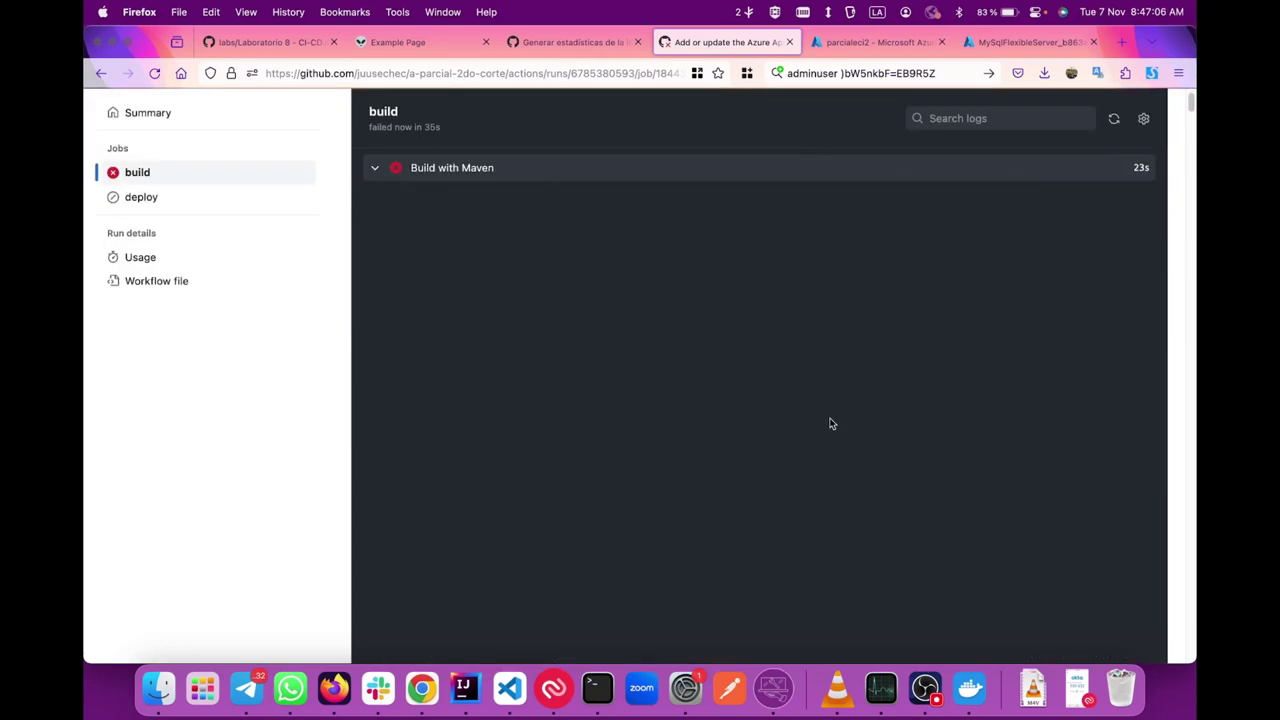
left_click(830, 418)
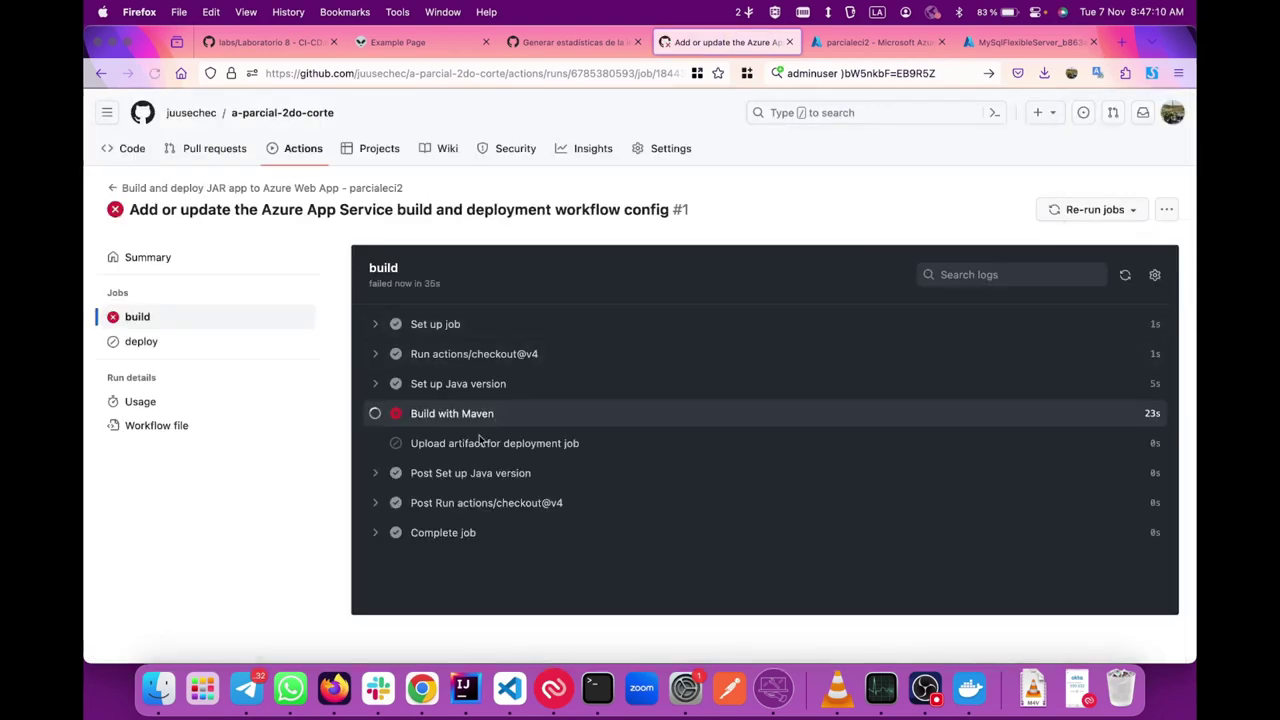
scroll(972, 490, "down", 10)
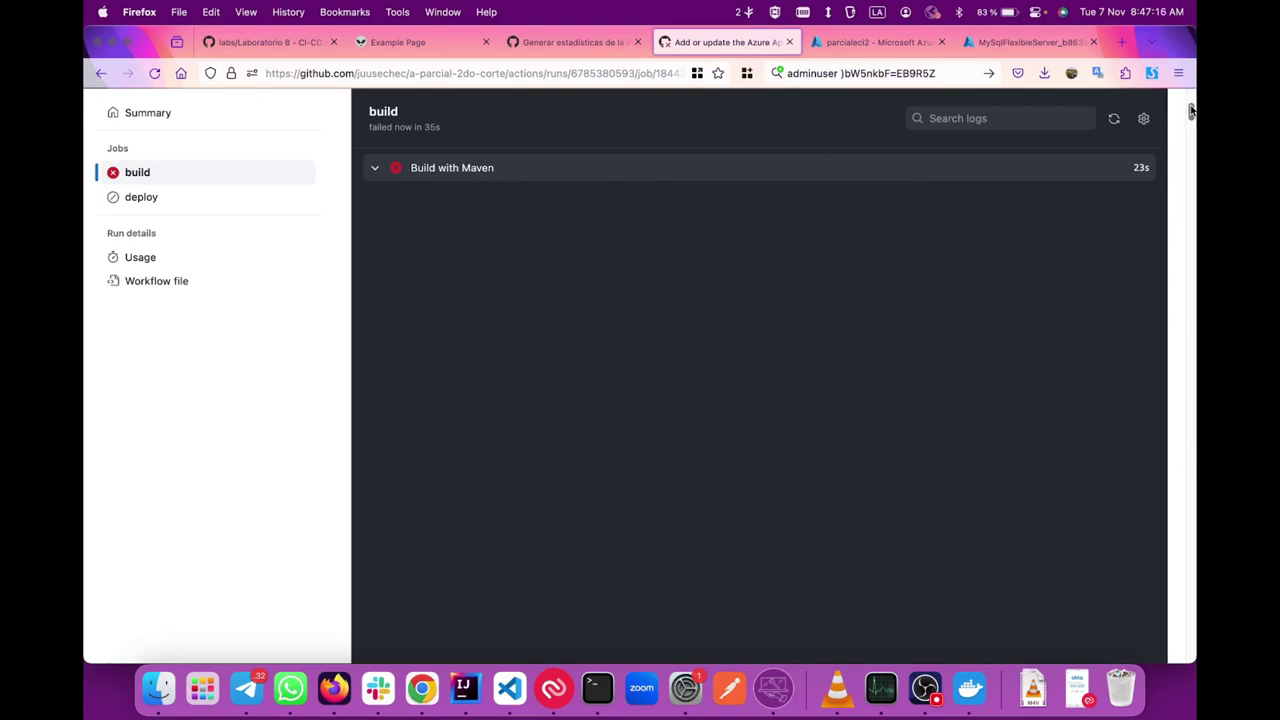
left_click_drag(1190, 177, 1190, 100)
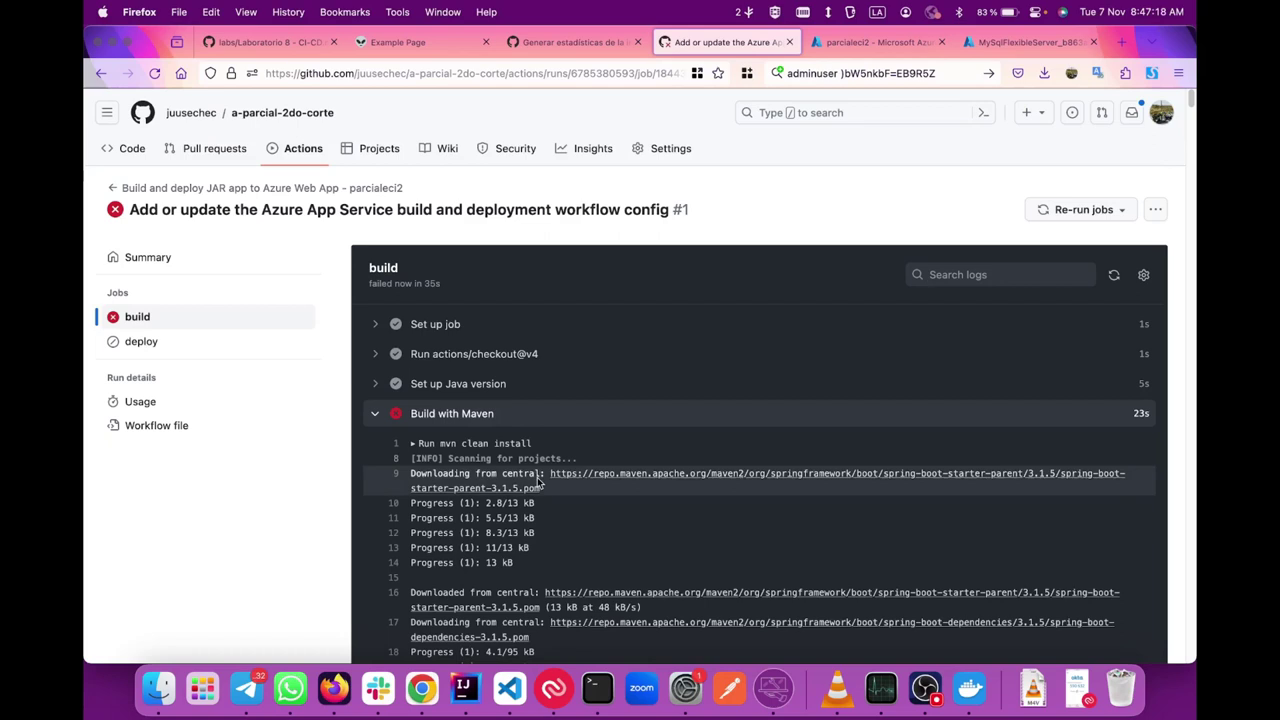
scroll(537, 483, "down", 10)
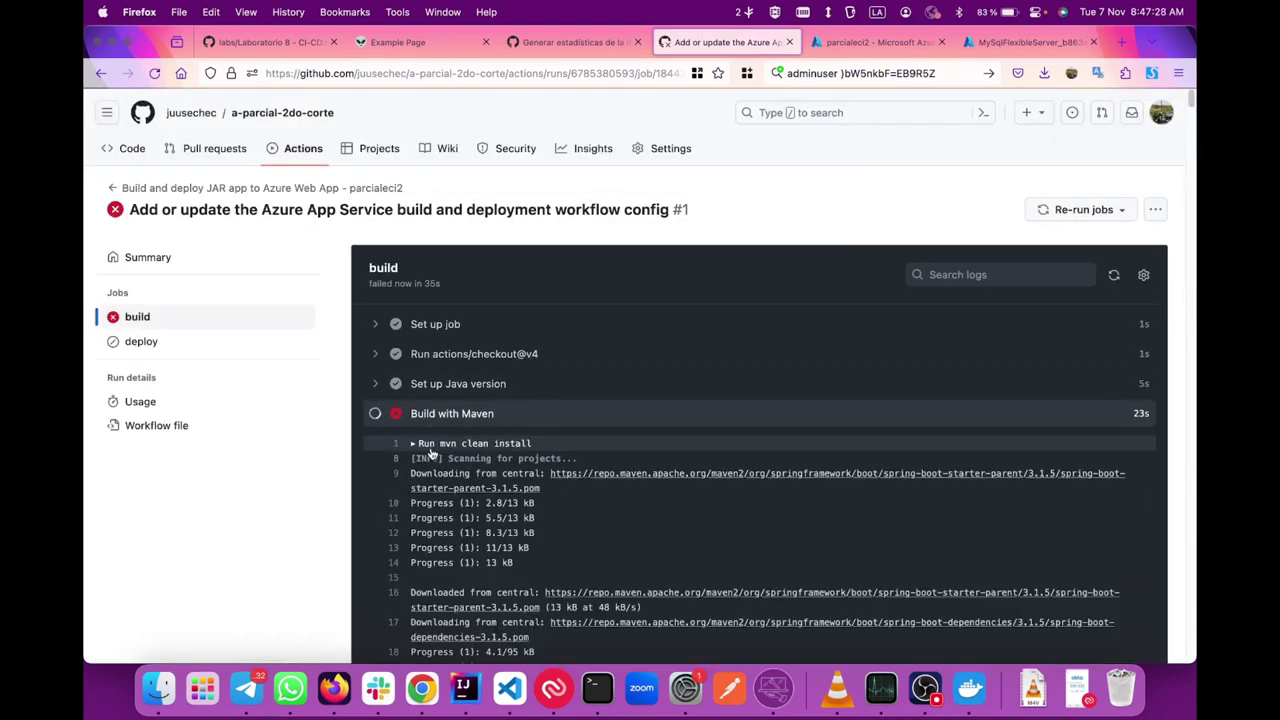
scroll(432, 453, "down", 15)
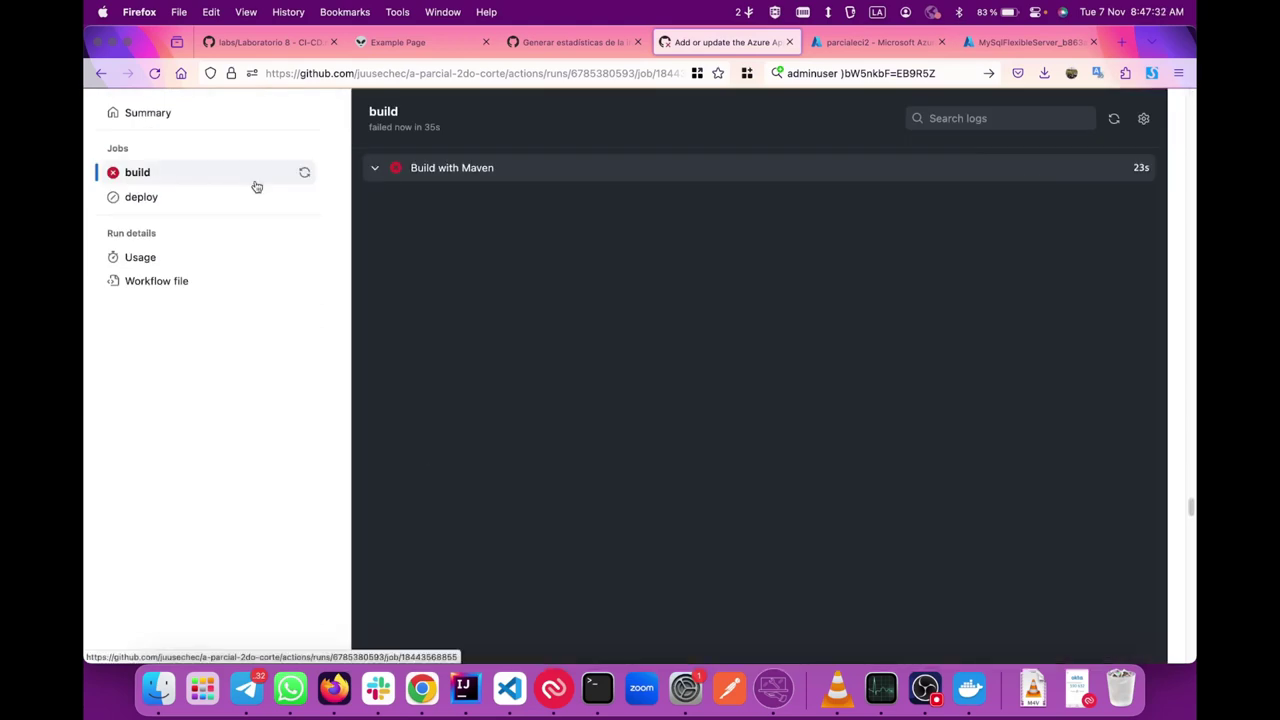
left_click(381, 184)
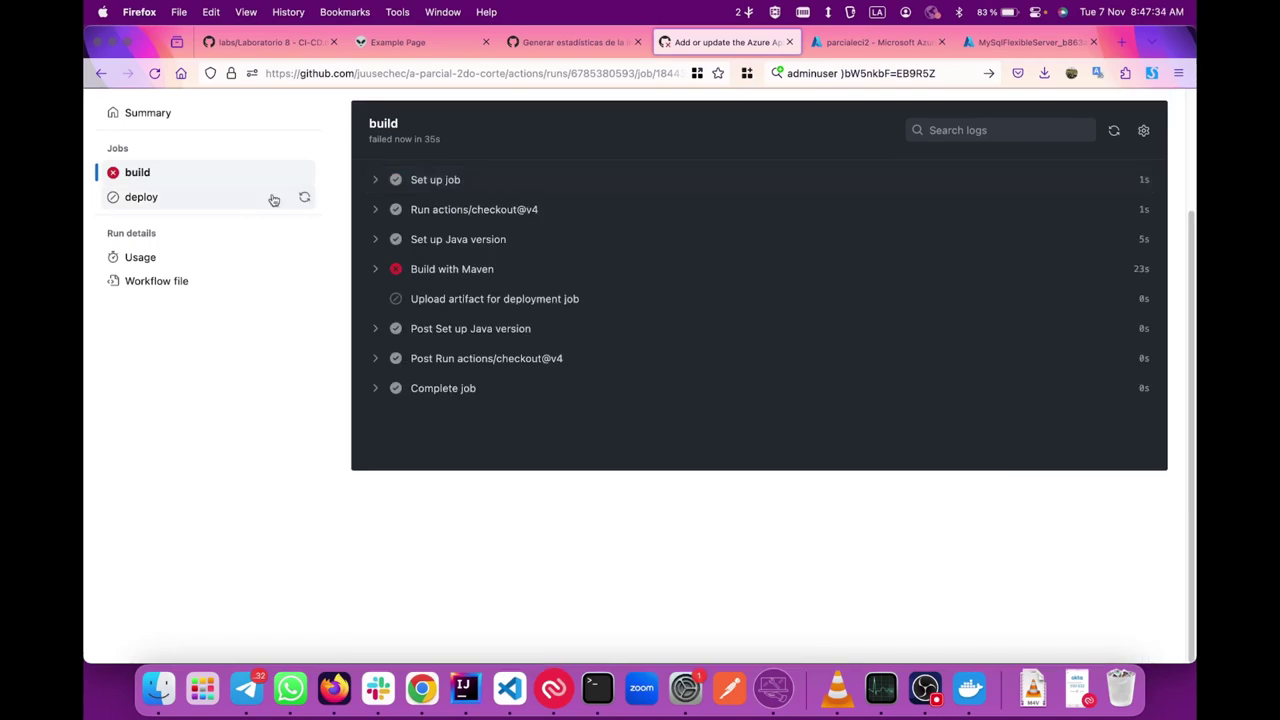
- Open the run's workflow file, find "build" in it and copy the mvn clean install command
scroll(234, 206, "up", 3)
left_click(156, 425)
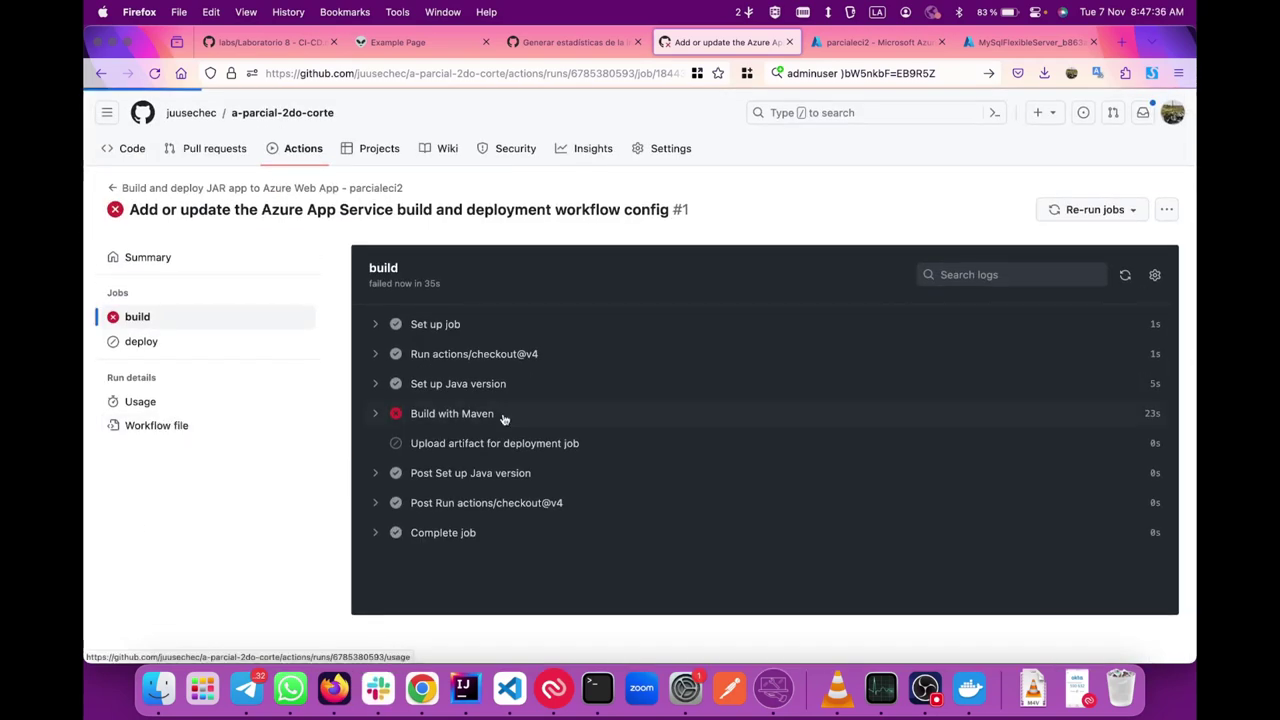
key("super+f")
type("b")
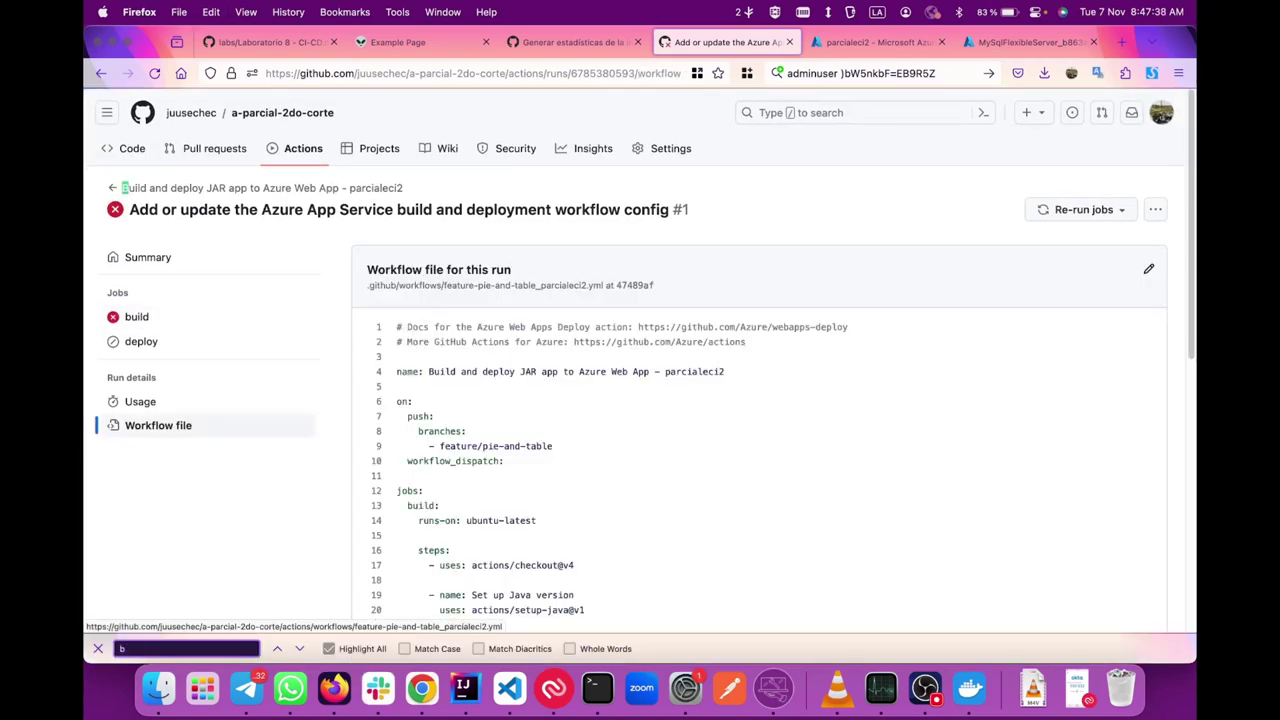
type("uild")
scroll(760, 400, "down", 5)
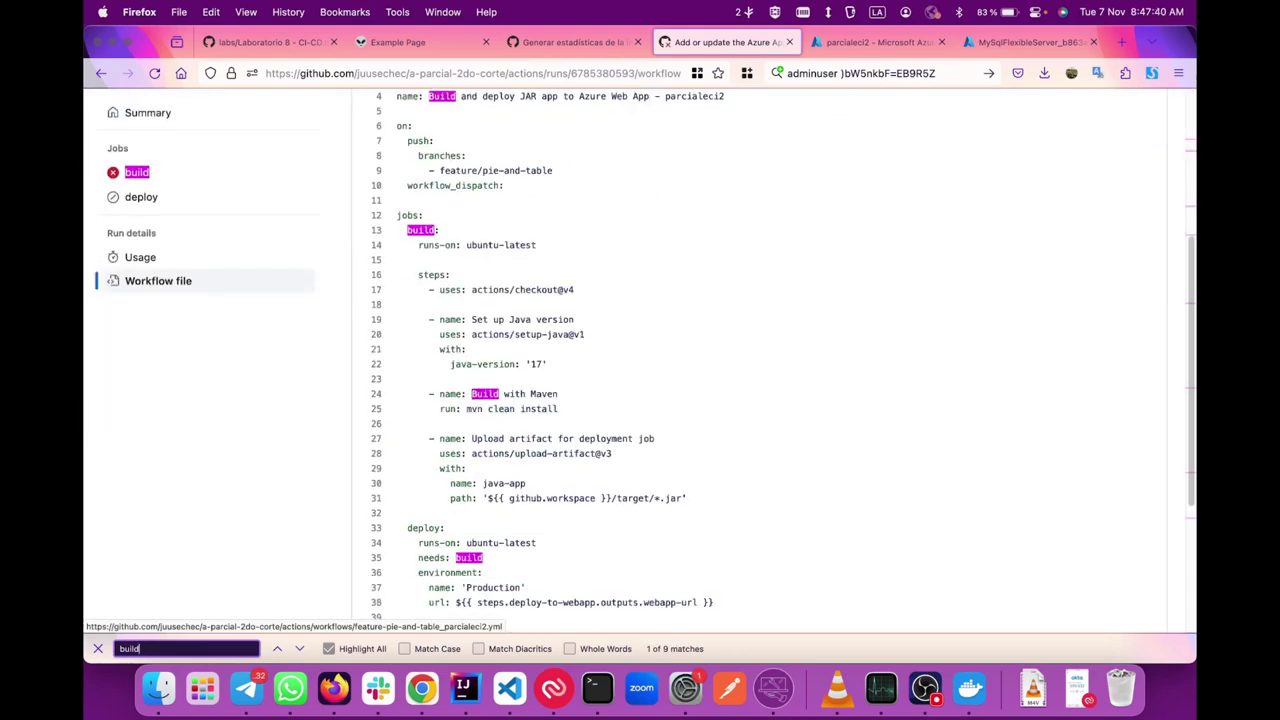
left_click_drag(463, 410, 598, 416)
key("super+c")
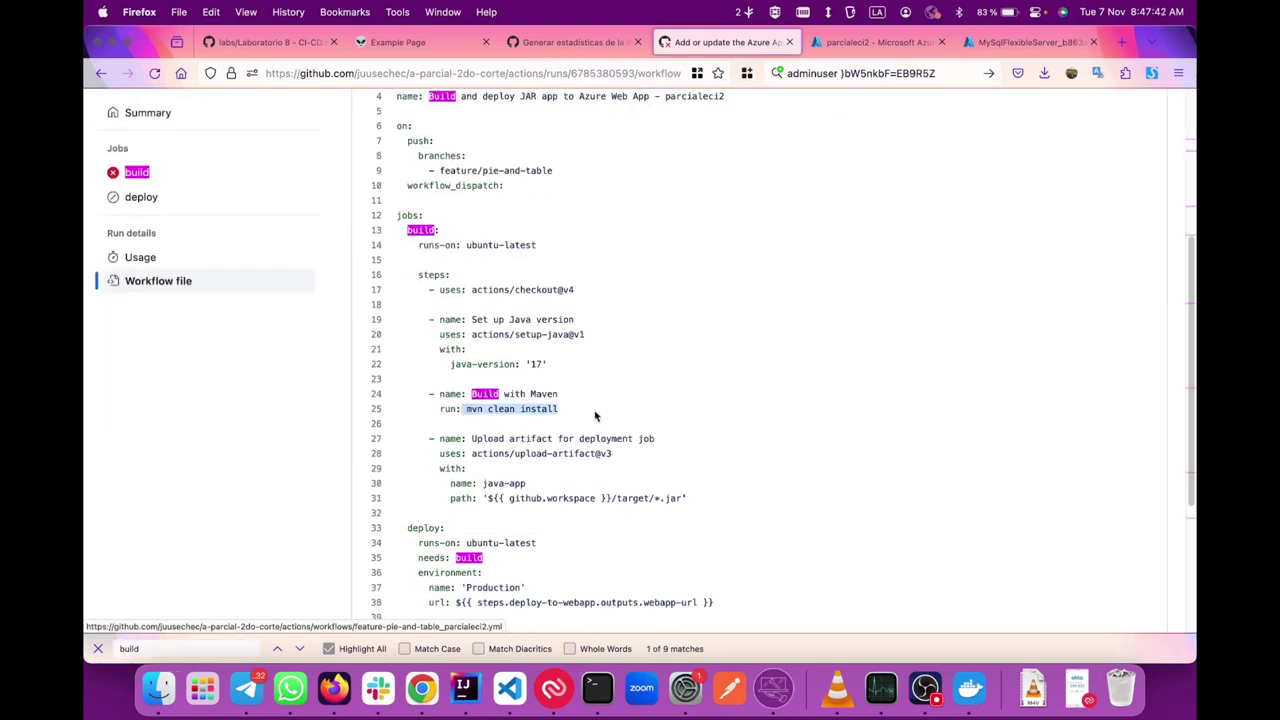
- Return to the IntelliJ terminal, cancel the pending history search and run mvn clean install locally
key("ctrl+Left")
key("ctrl+g")
key("super+v")
key("Return")
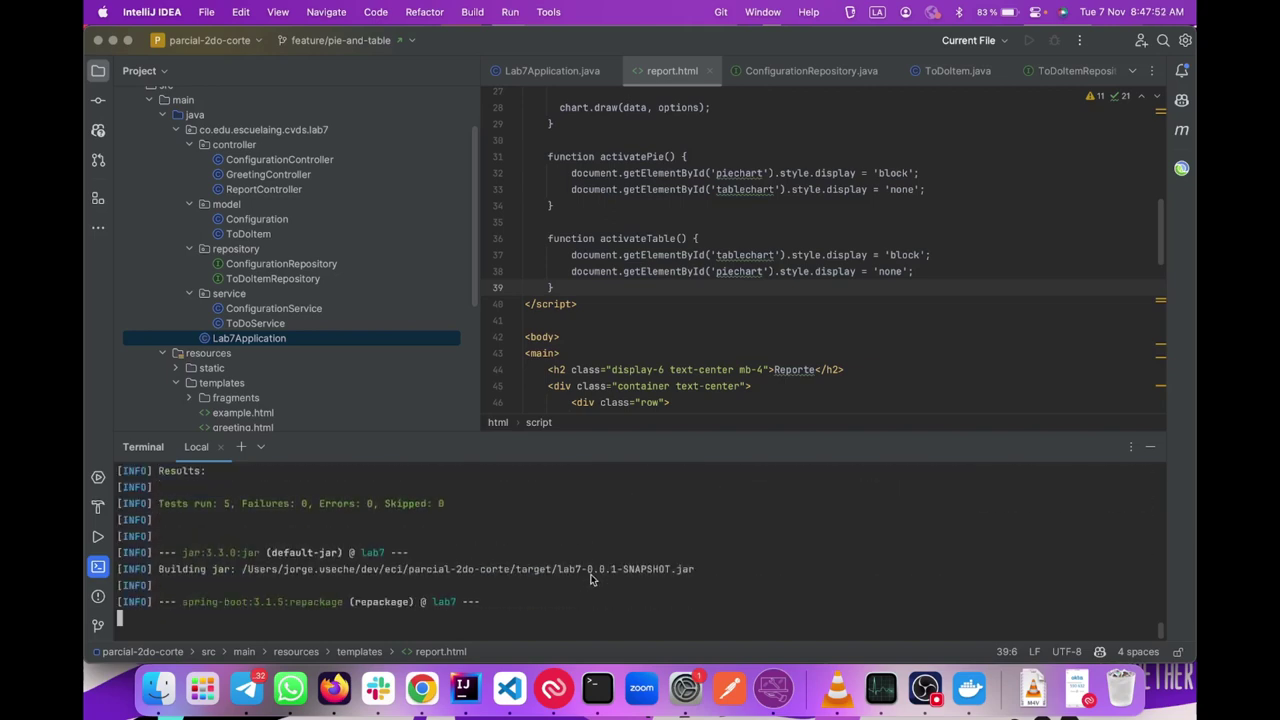
- Recall git push origin HEAD in the IntelliJ terminal and try to push the commit, then switch back to Firefox
key("ctrl+Right")
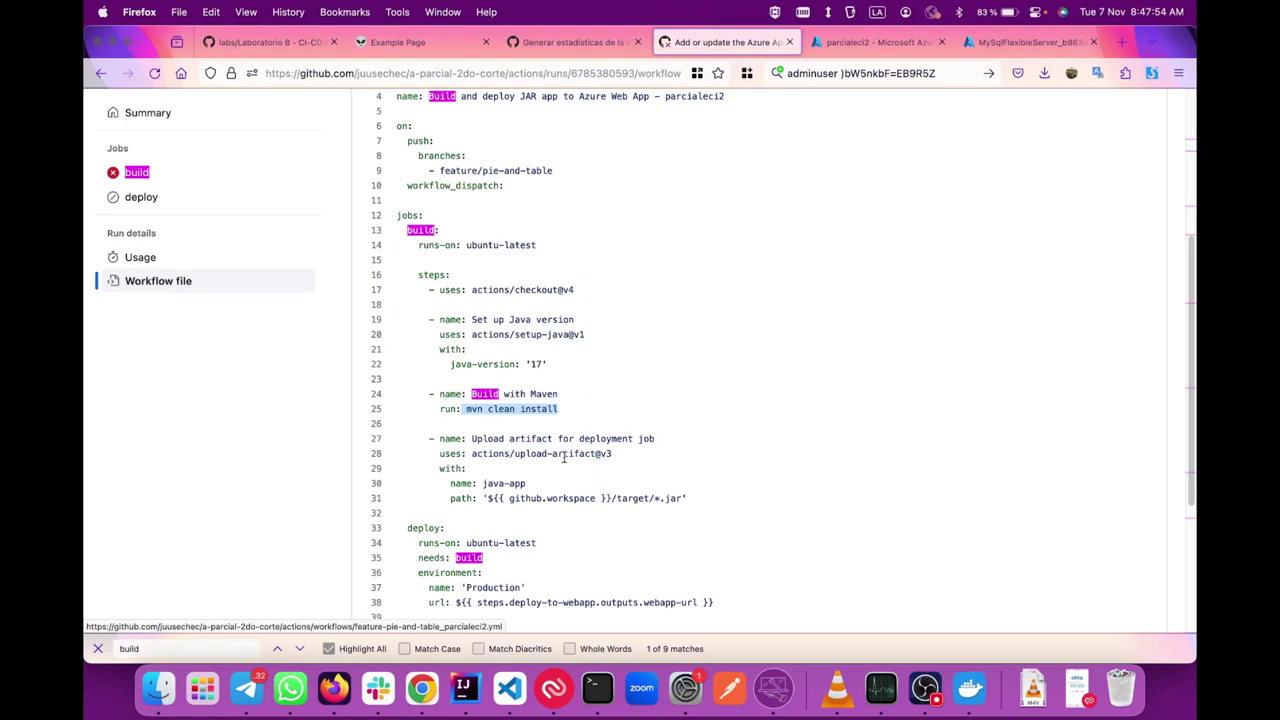
key("ctrl+Left")
key("Up")
key("Up")
key("Up")
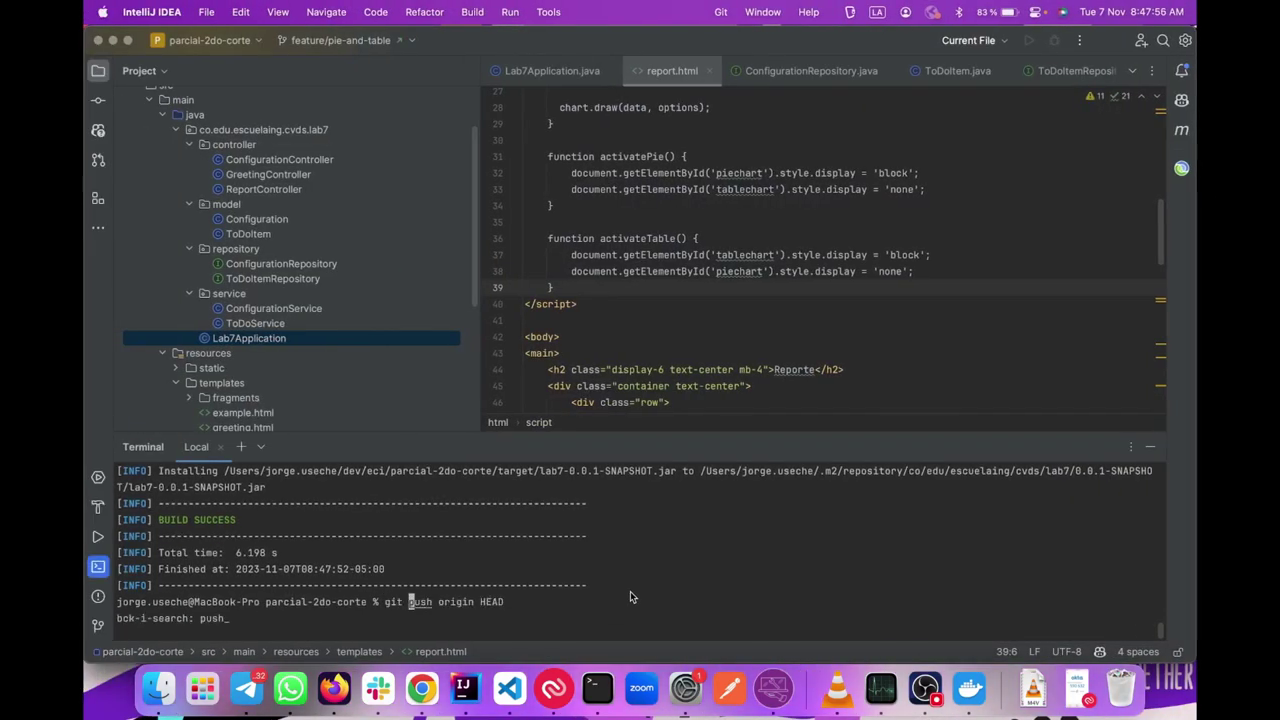
key("ctrl+Right")
- Review the acceptance criteria of the issue "Generar estadísticas de la información" and return to the workflow run
scroll(554, 360, "up", 5)
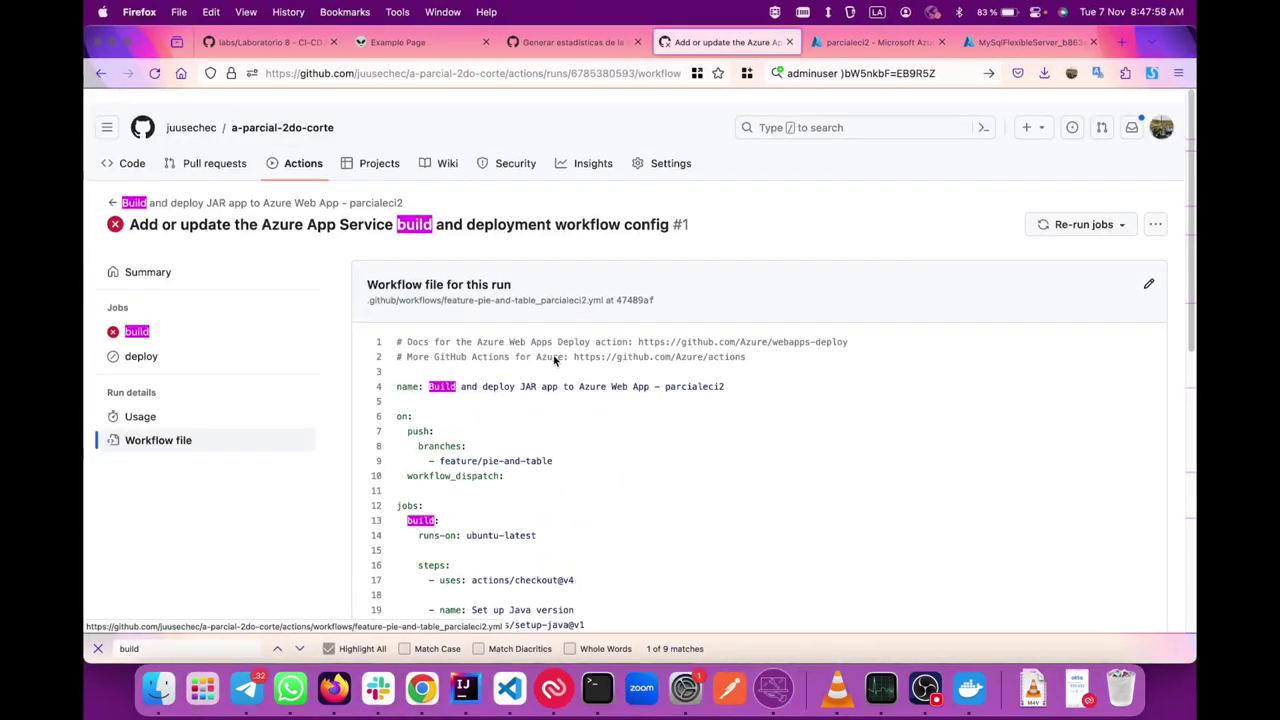
left_click(584, 51)
scroll(720, 452, "down", 5)
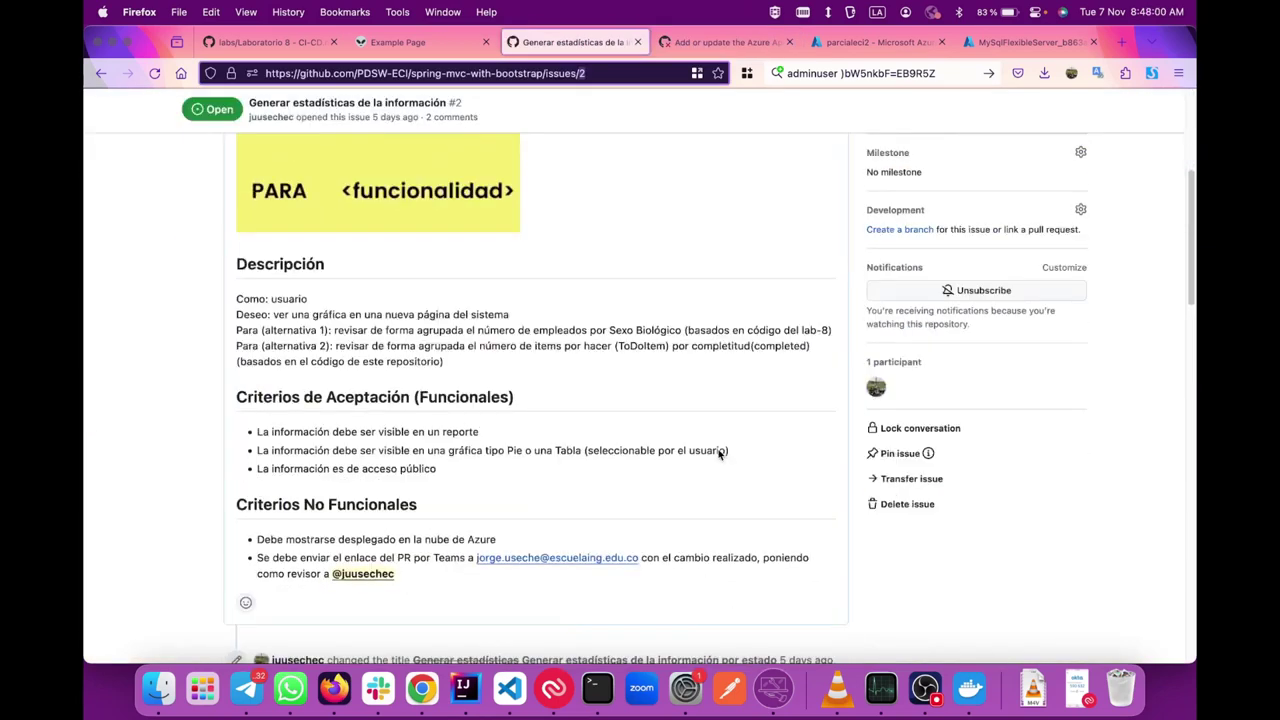
scroll(716, 455, "up", 5)
left_click(727, 42)
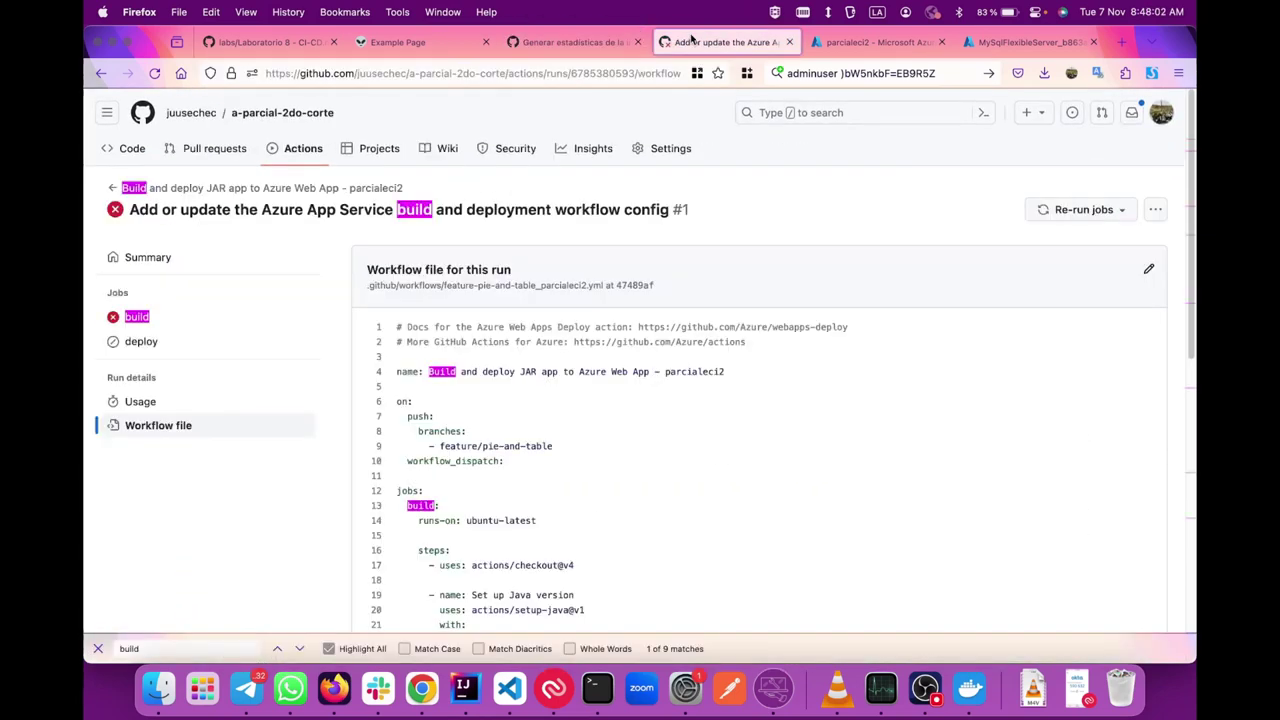
- Check the Azure CI/CD deployment instructions in Laboratorio 8 - CI-CD.md, open the labs repository and glance at the local report page
left_click(278, 42)
scroll(351, 215, "up", 15)
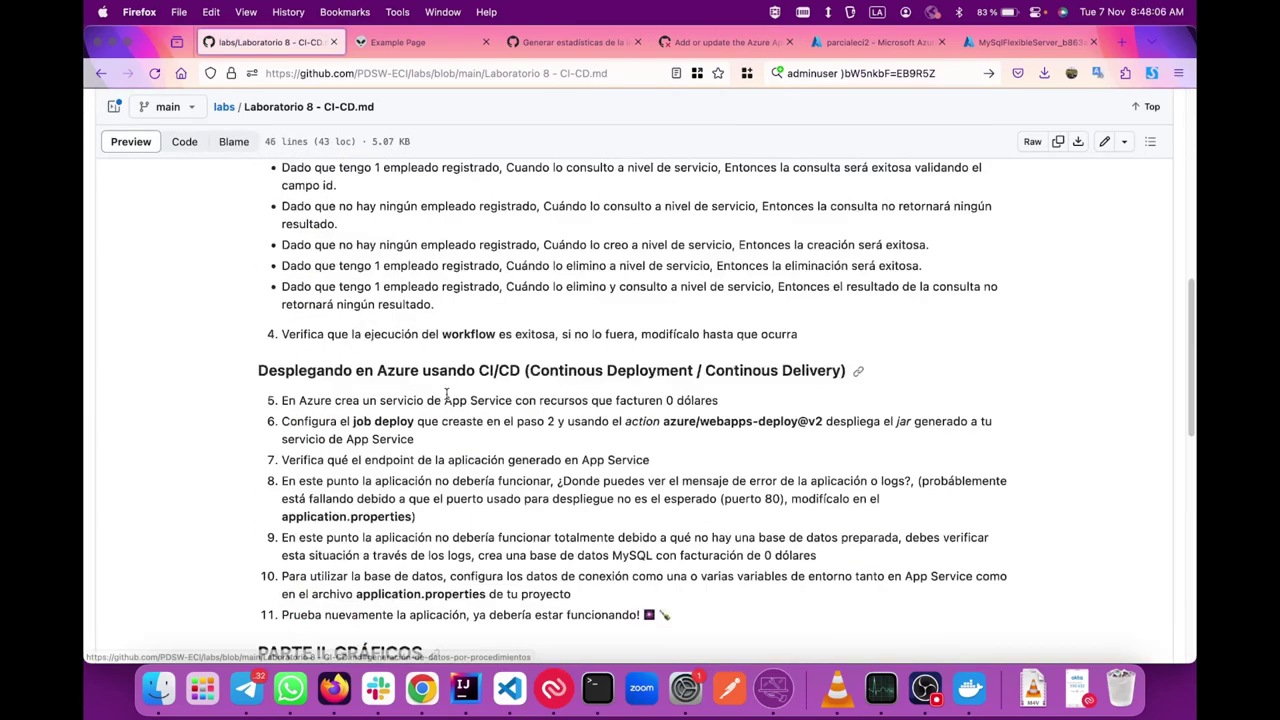
left_click(243, 113)
left_click(398, 42)
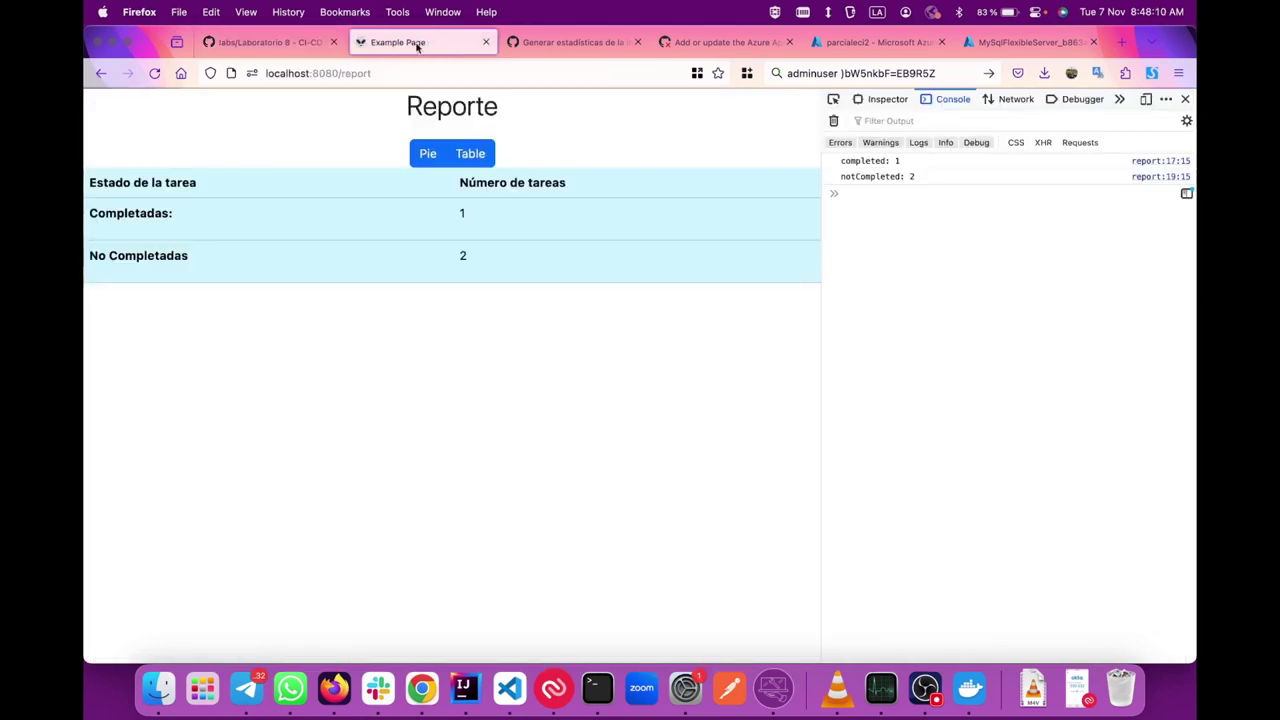
left_click(256, 43)
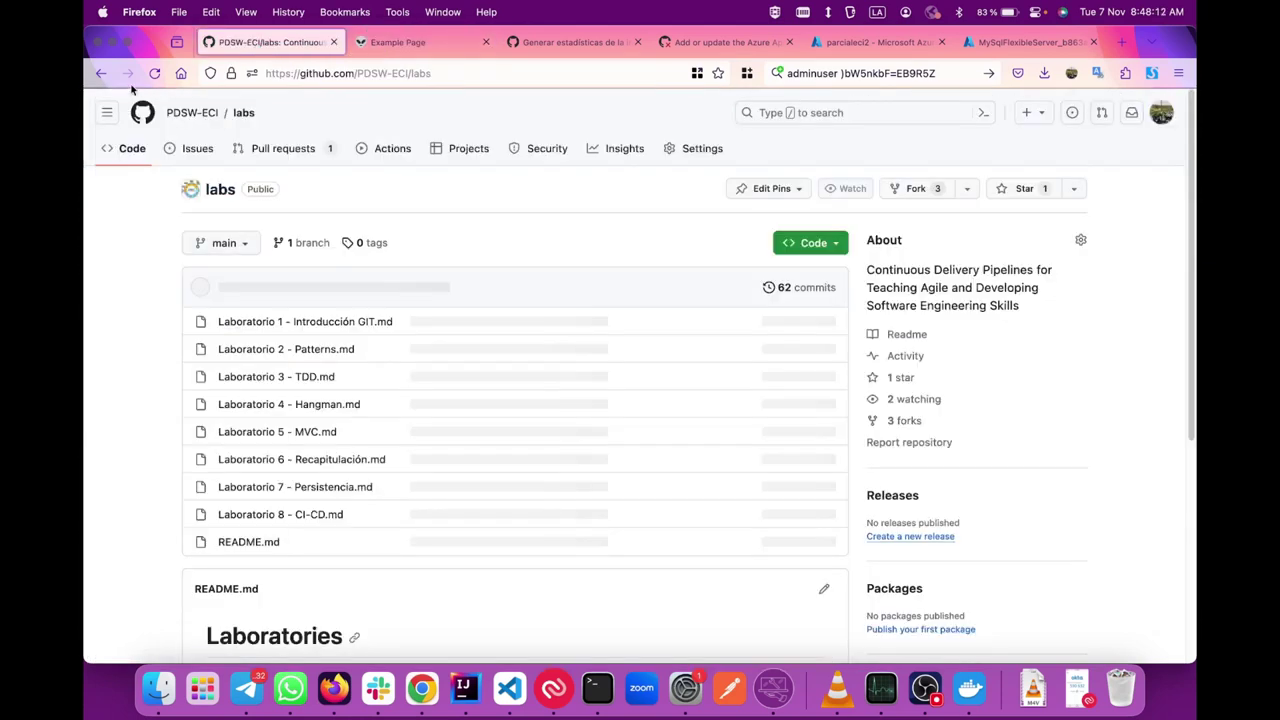
- Reread the issue's description and its functional and non-functional criteria, ending on the a-parcial-2do-corte workflow run
left_click(398, 42)
key("ctrl+Tab")
key("ctrl+shift+Tab")
key("ctrl+Tab")
scroll(584, 517, "down", 10)
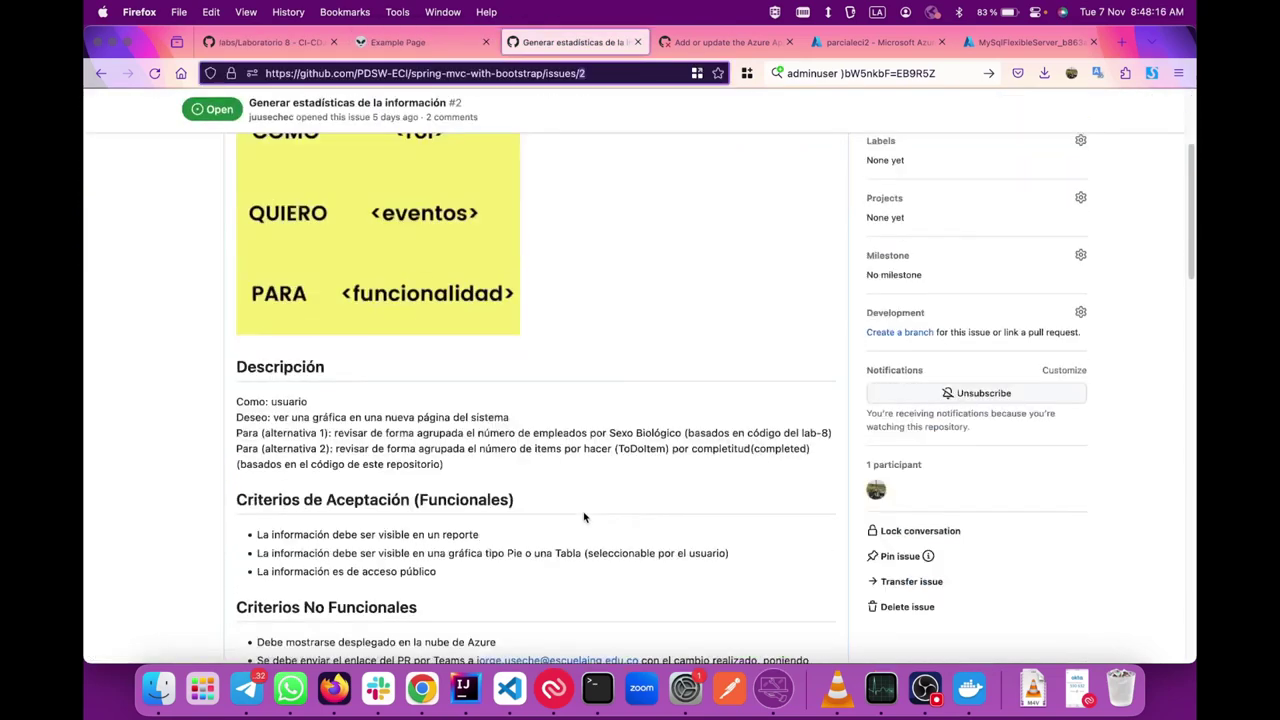
scroll(584, 517, "up", 10)
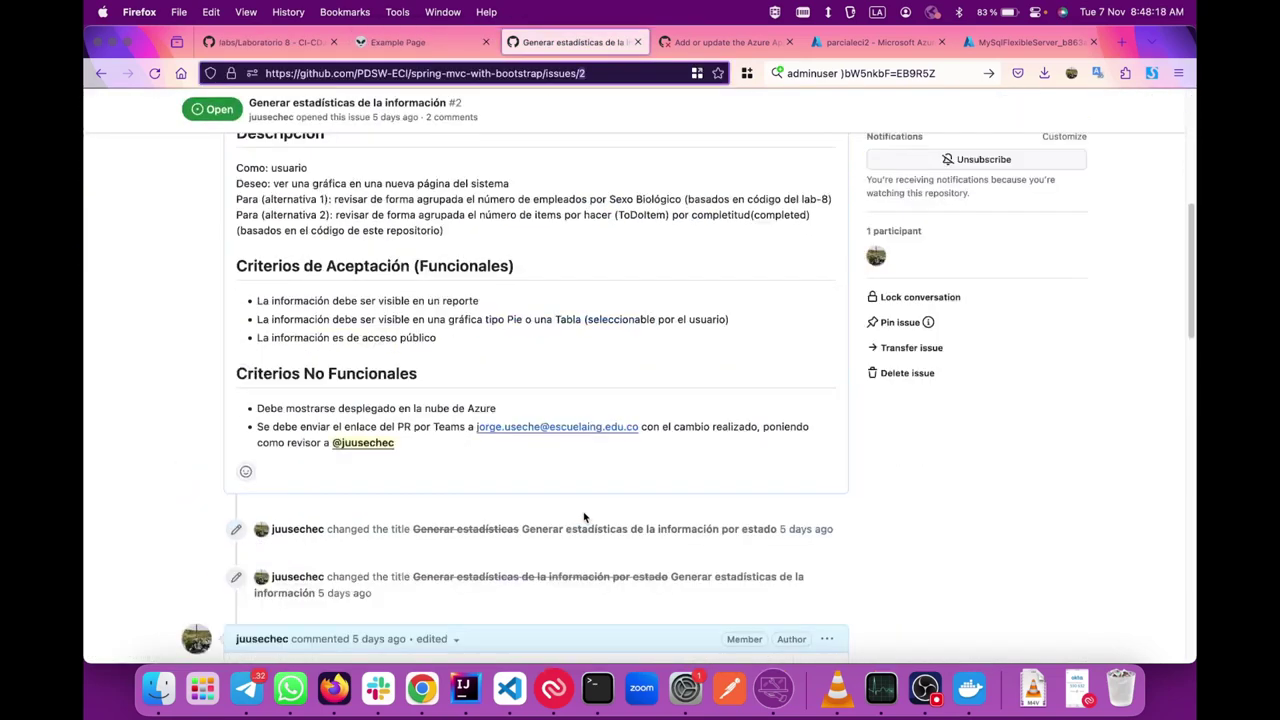
key("ctrl+Tab")
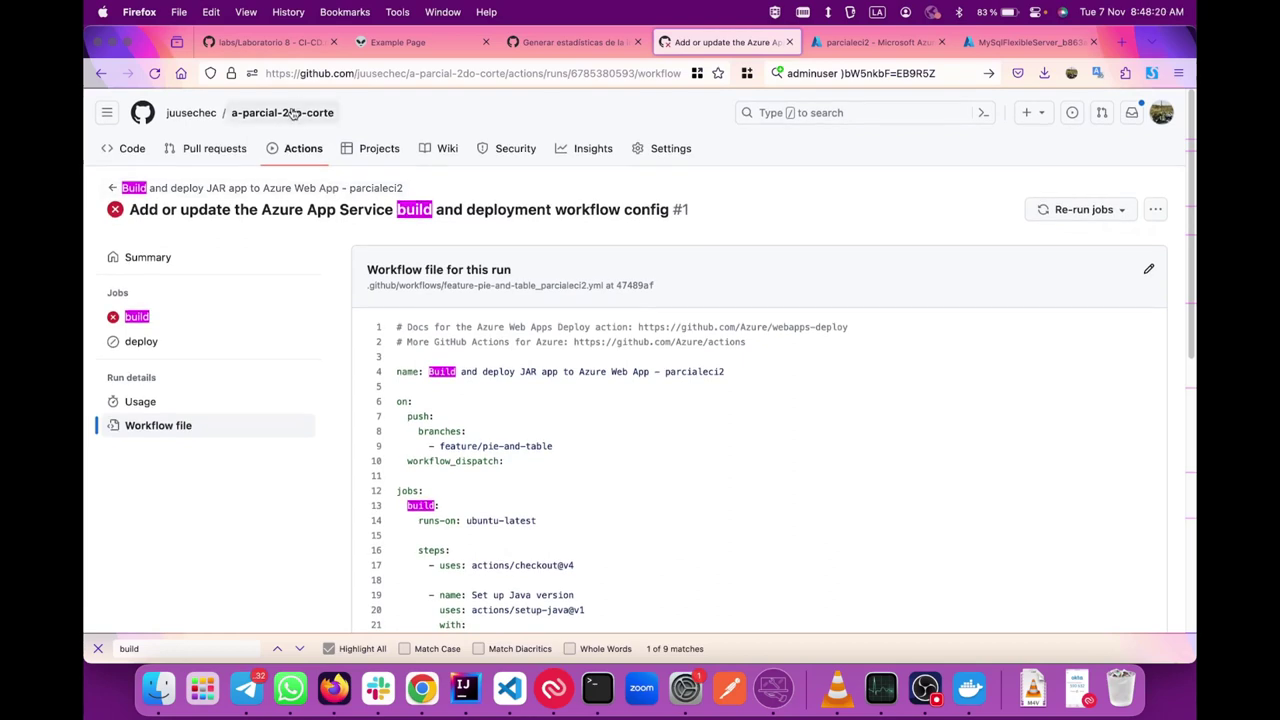
- Switch to IntelliJ, open application.properties and select the localhost host in the spring.datasource.url line
key("super+Tab")
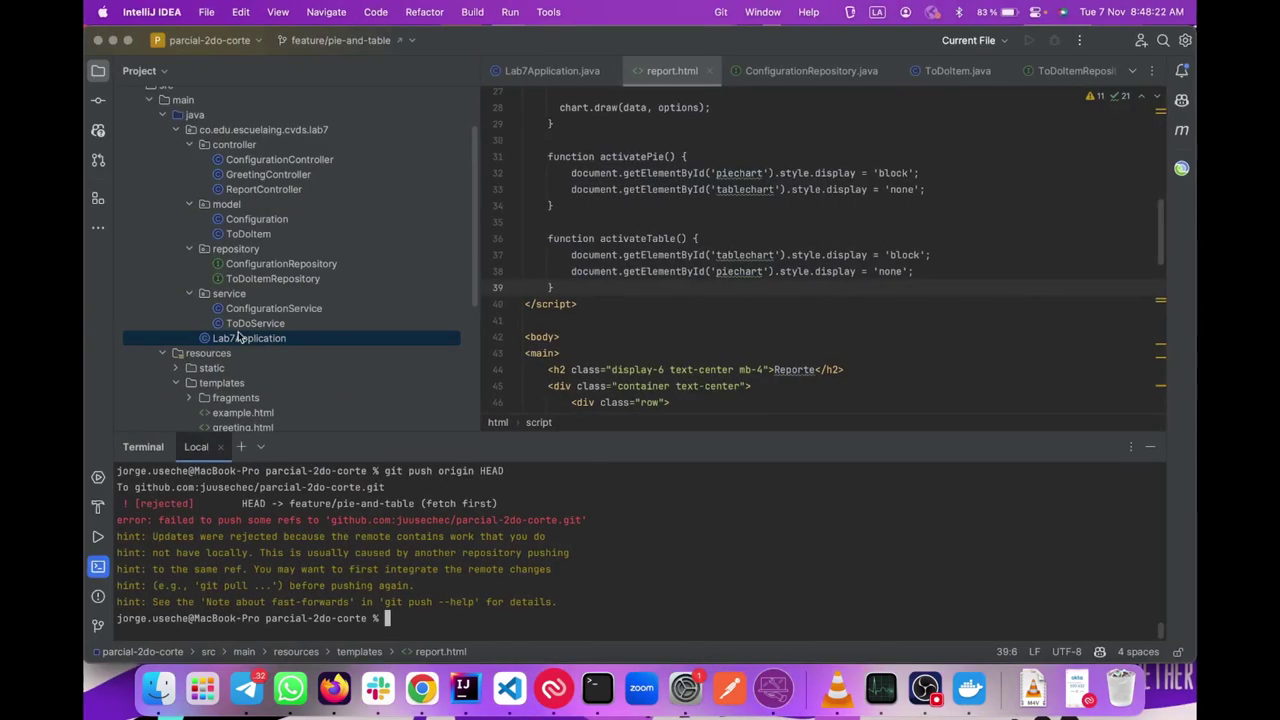
scroll(241, 340, "down", 5)
double_click(221, 335)
double_click(230, 316)
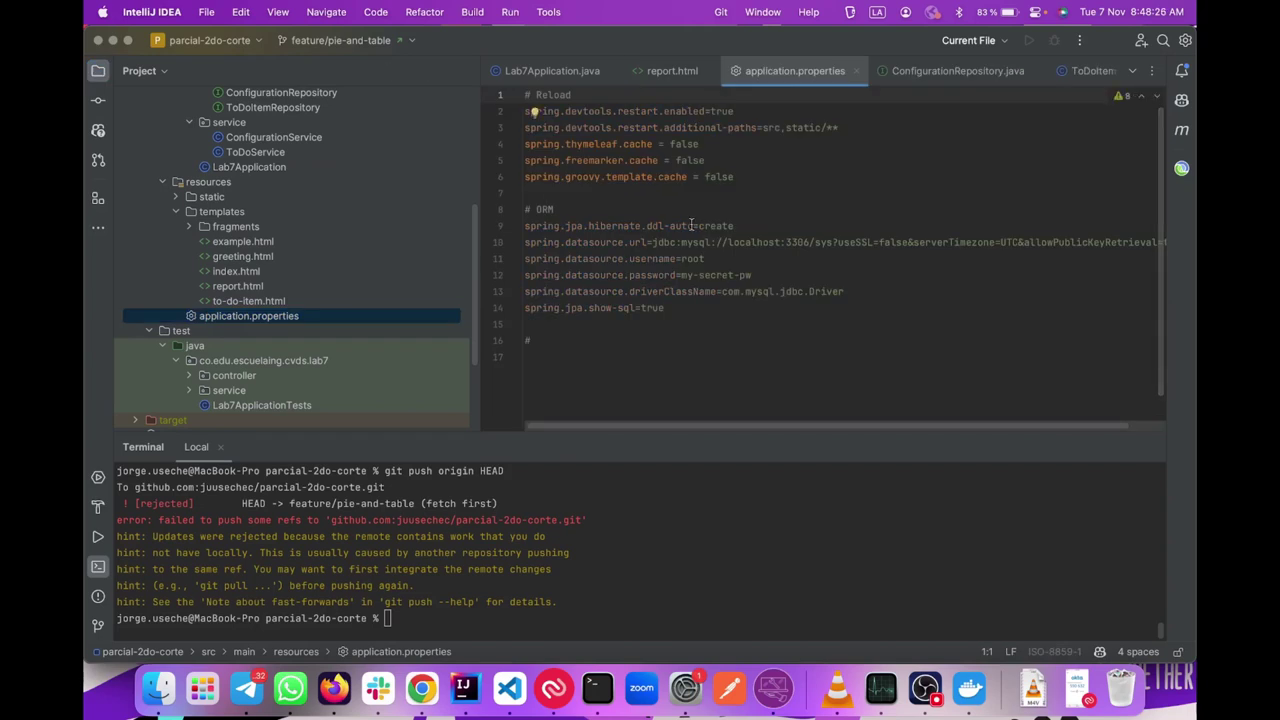
double_click(734, 242)
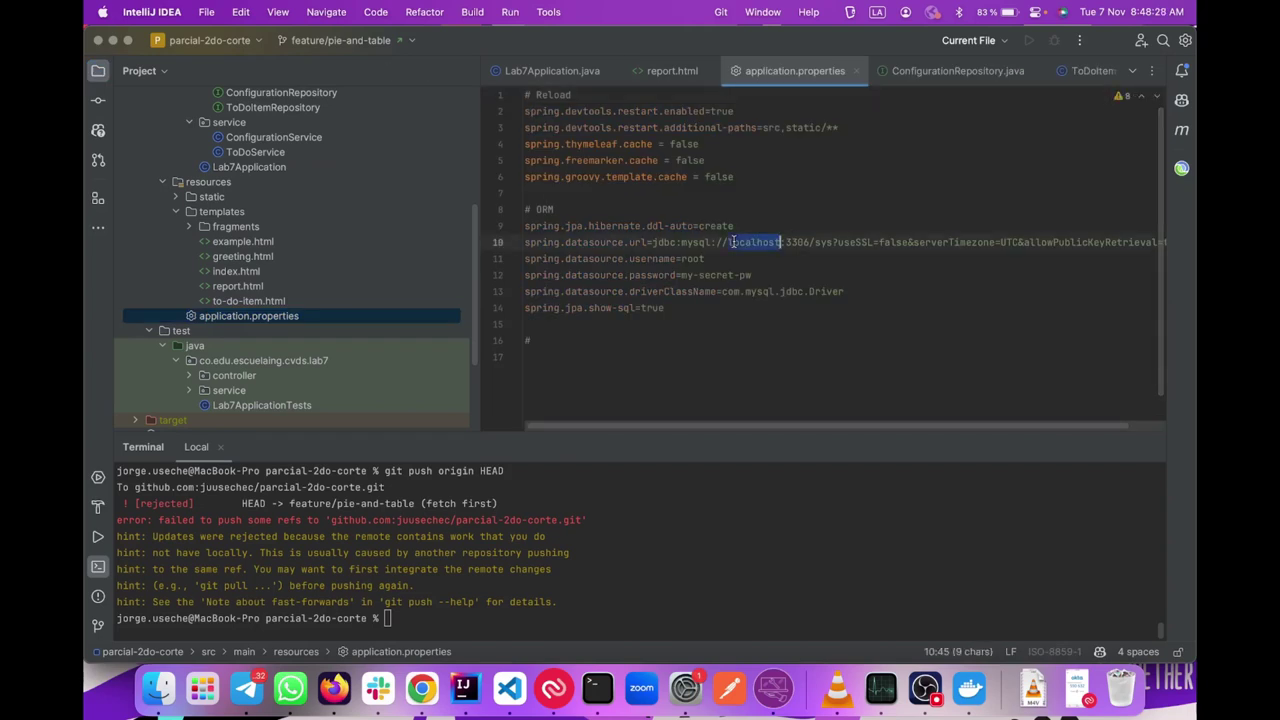
key("ctrl+Right")
key("ctrl+Left")
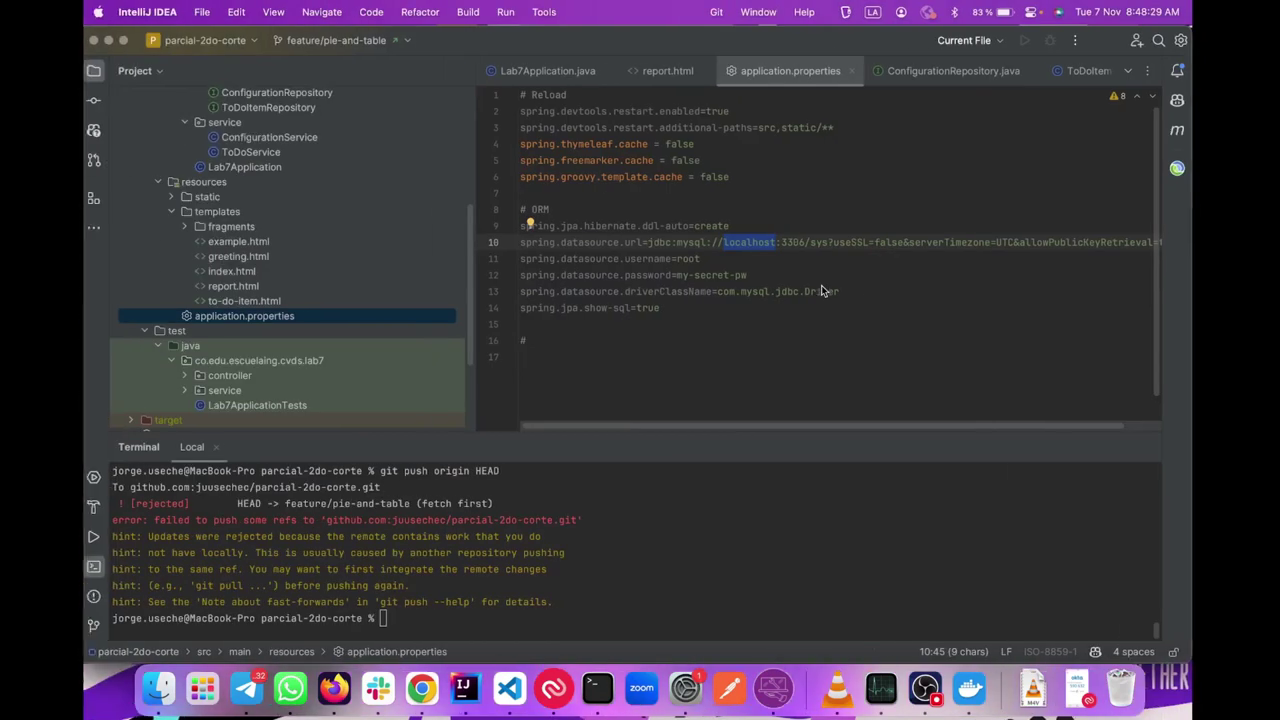
mouse_move(817, 289)
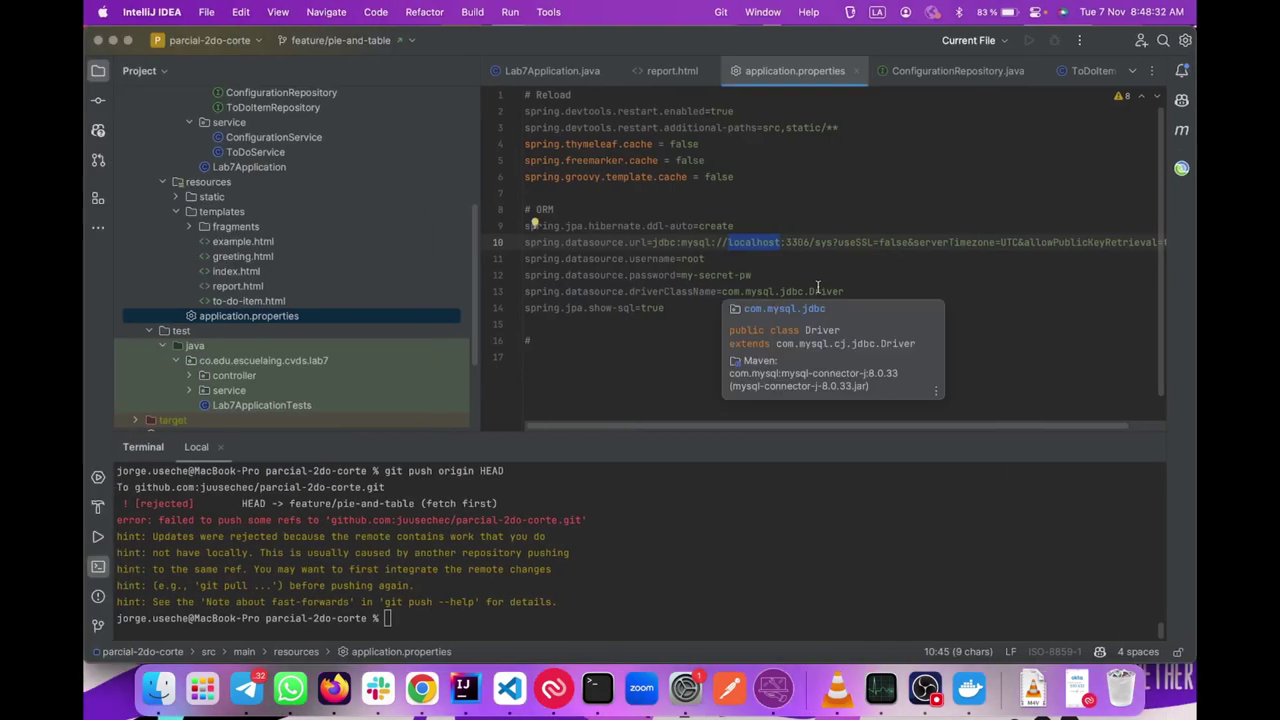
- Clear the terminal and pull the main branch from origin with git pull origin main
left_click(680, 537)
key("super+k")
key("ctrl+r")
type("pull")
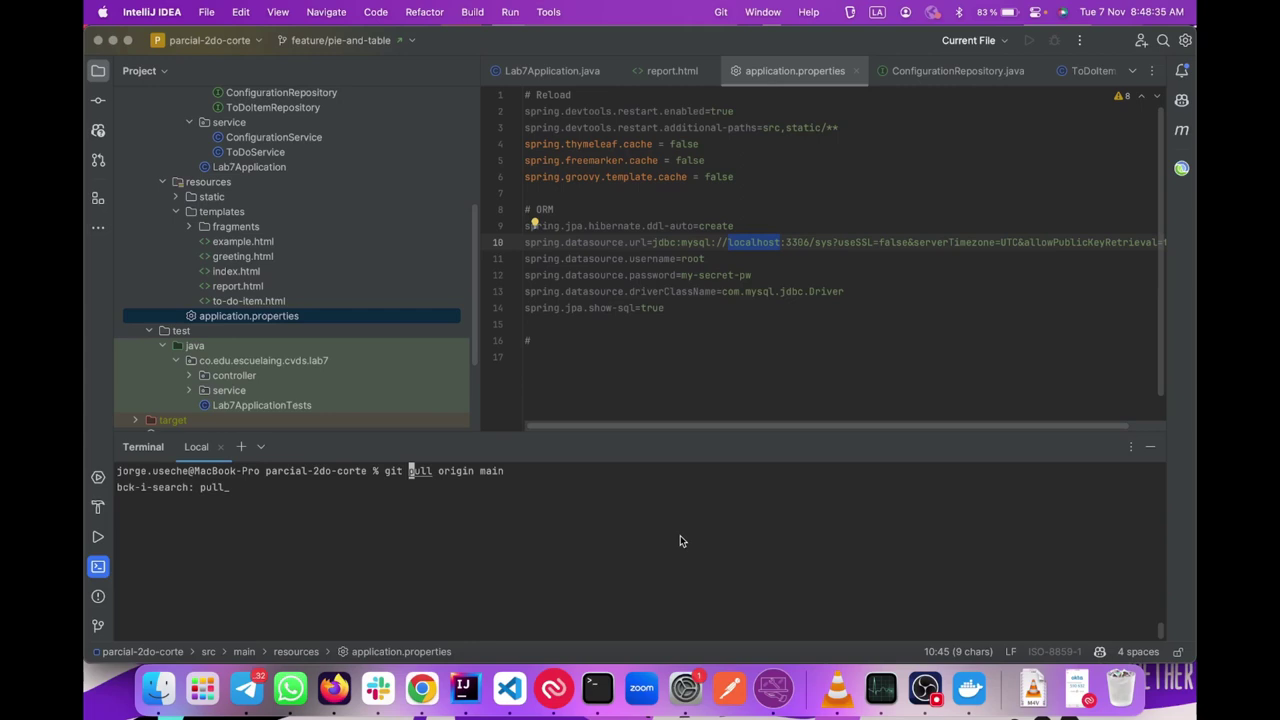
key("Return")
- Reuse the previous pull command to run git pull origin feature/pie-and-table
key("ctrl+r")
type("pul")
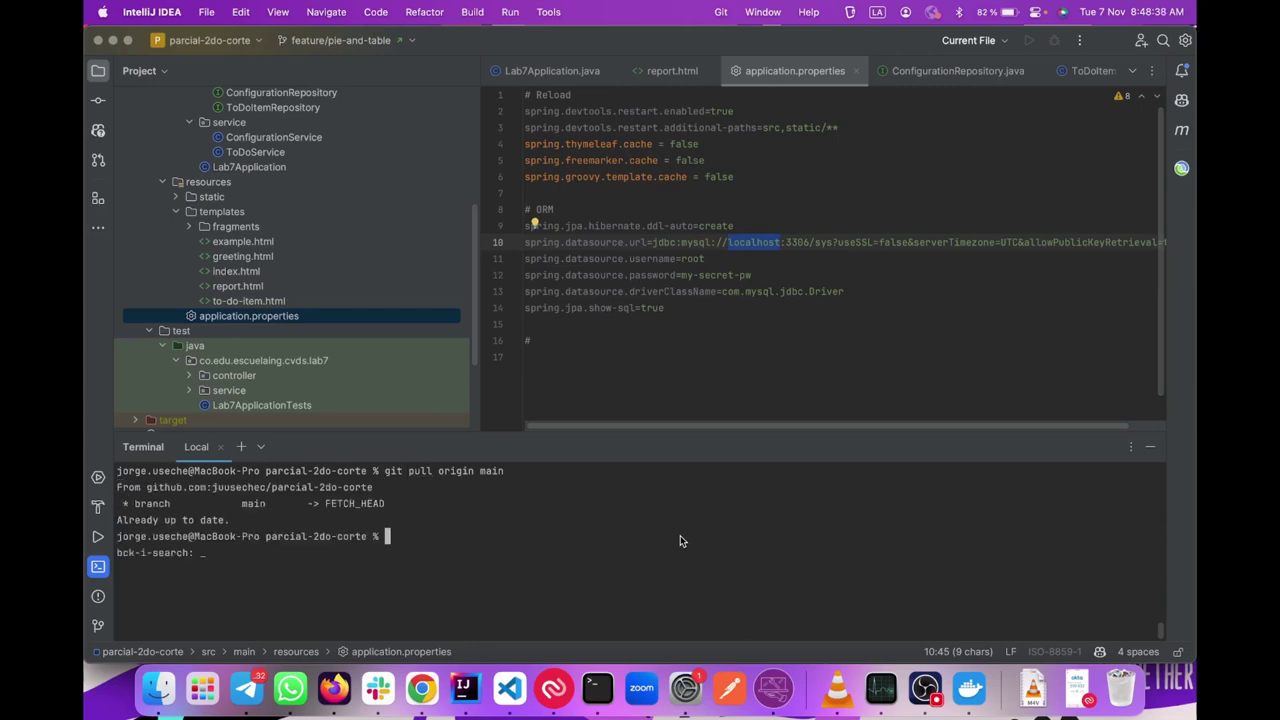
key("End")
key("BackSpace")
key("BackSpace")
key("BackSpace")
key("BackSpace")
type("featu")
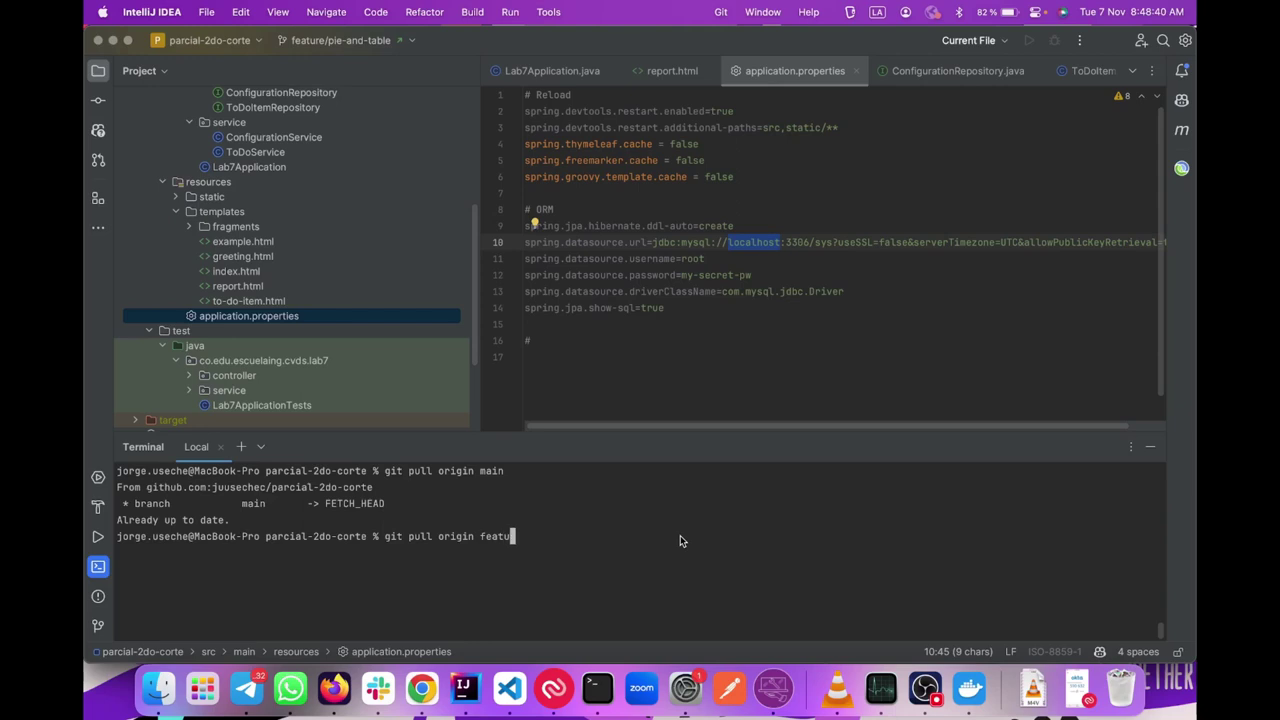
type("re/pie-and-table")
key("Return")
- Accept the proposed merge commit message and run git push origin HEAD
type(":wq")
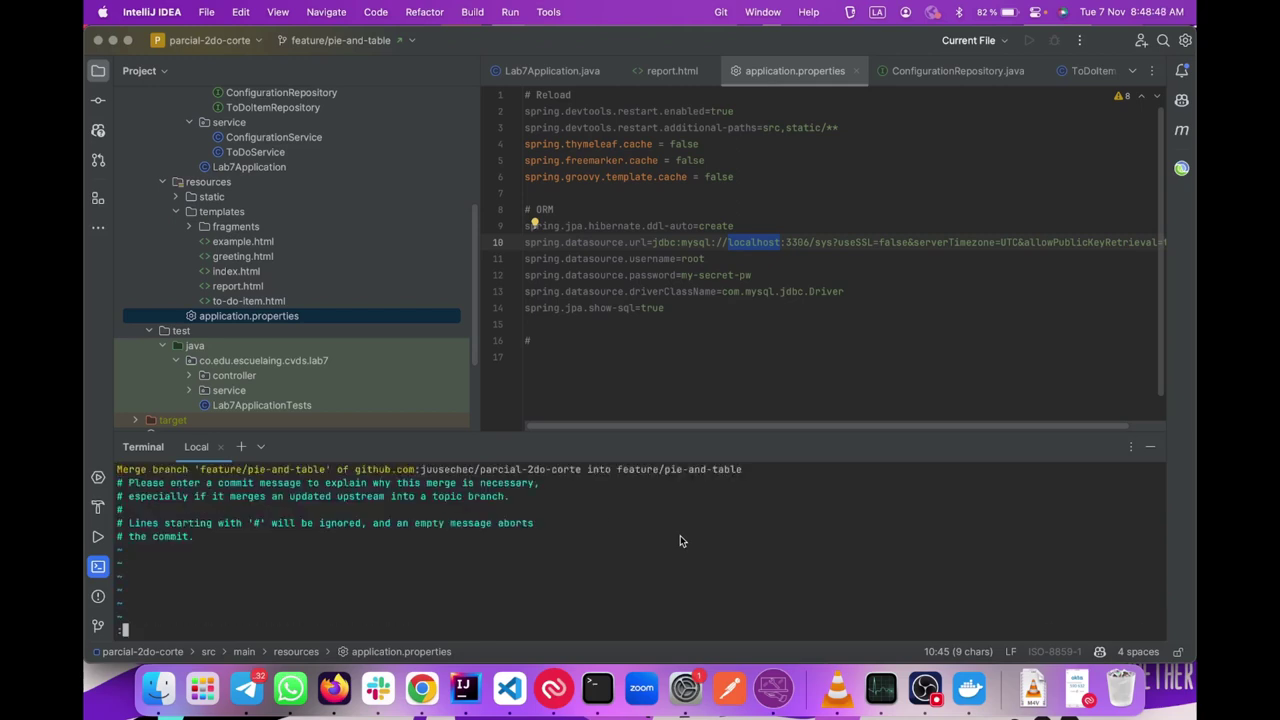
key("Return")
type("git push origin HEAD")
key("Return")
- Replace localhost in the spring.datasource.url line with holamundo.mysql.database.azure.com, copied from the MySQL server's overview in the Azure portal
left_click(792, 324)
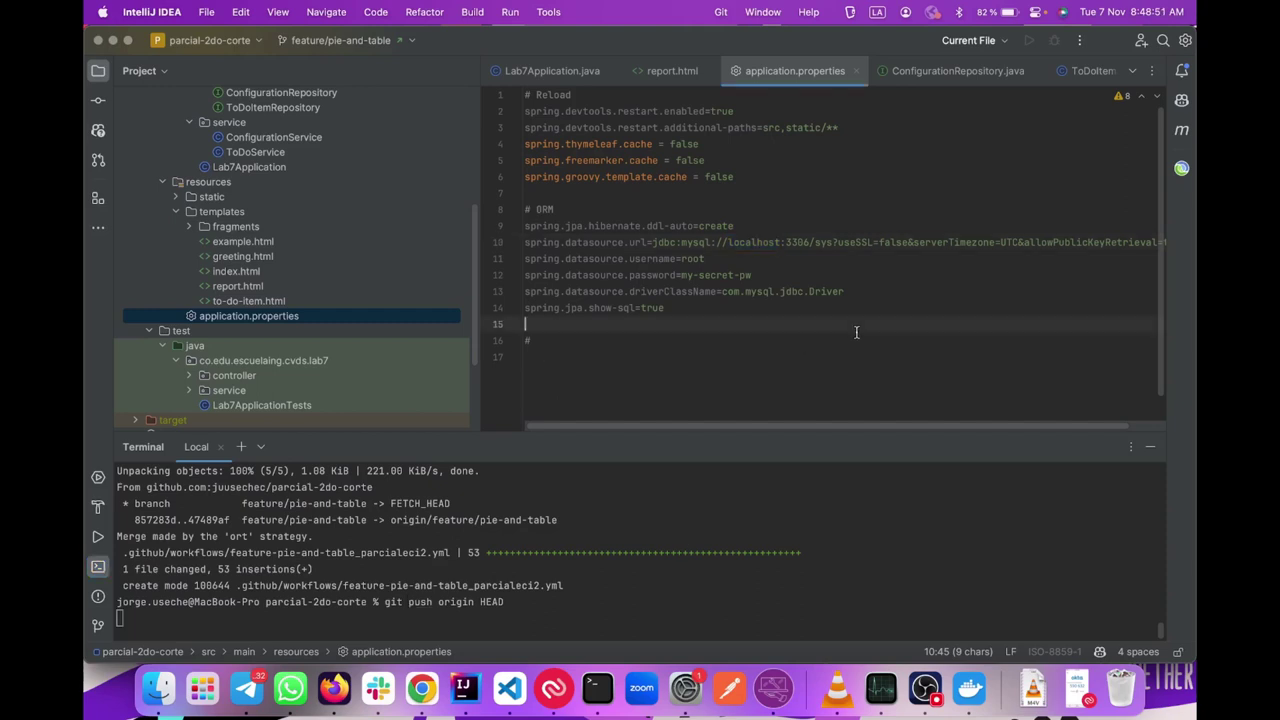
double_click(745, 240)
key("super+Tab")
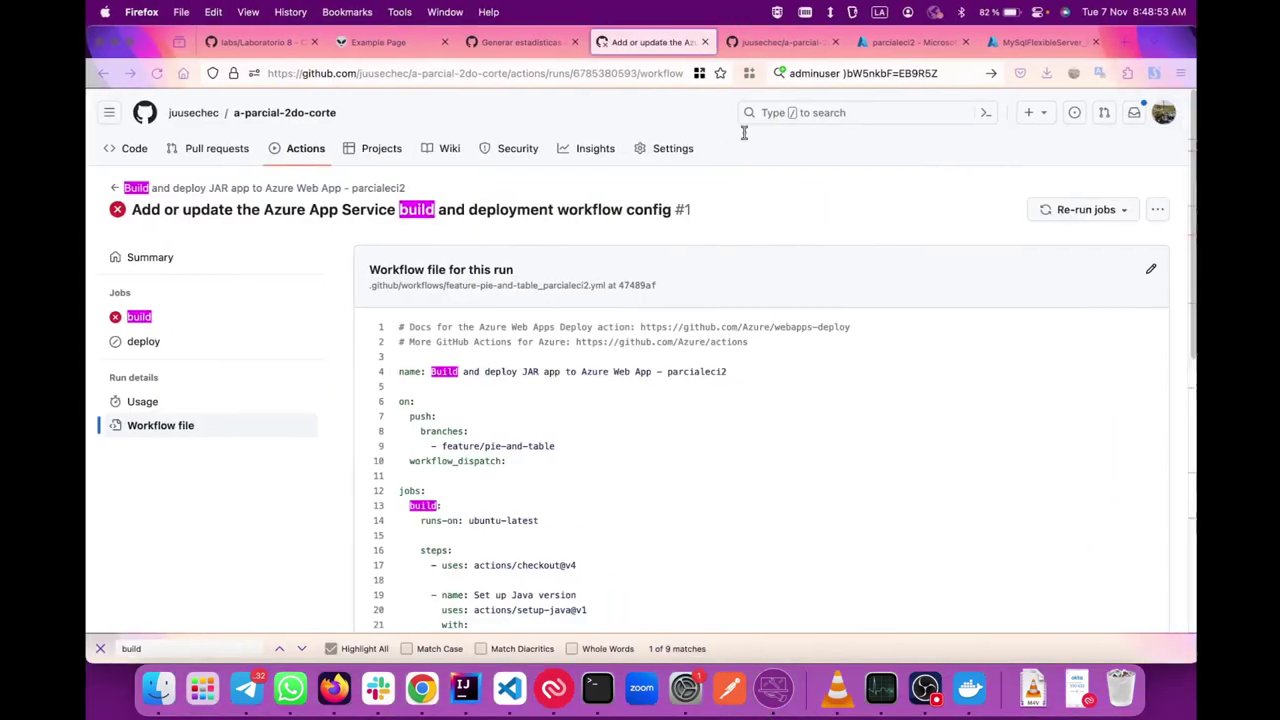
left_click(1004, 37)
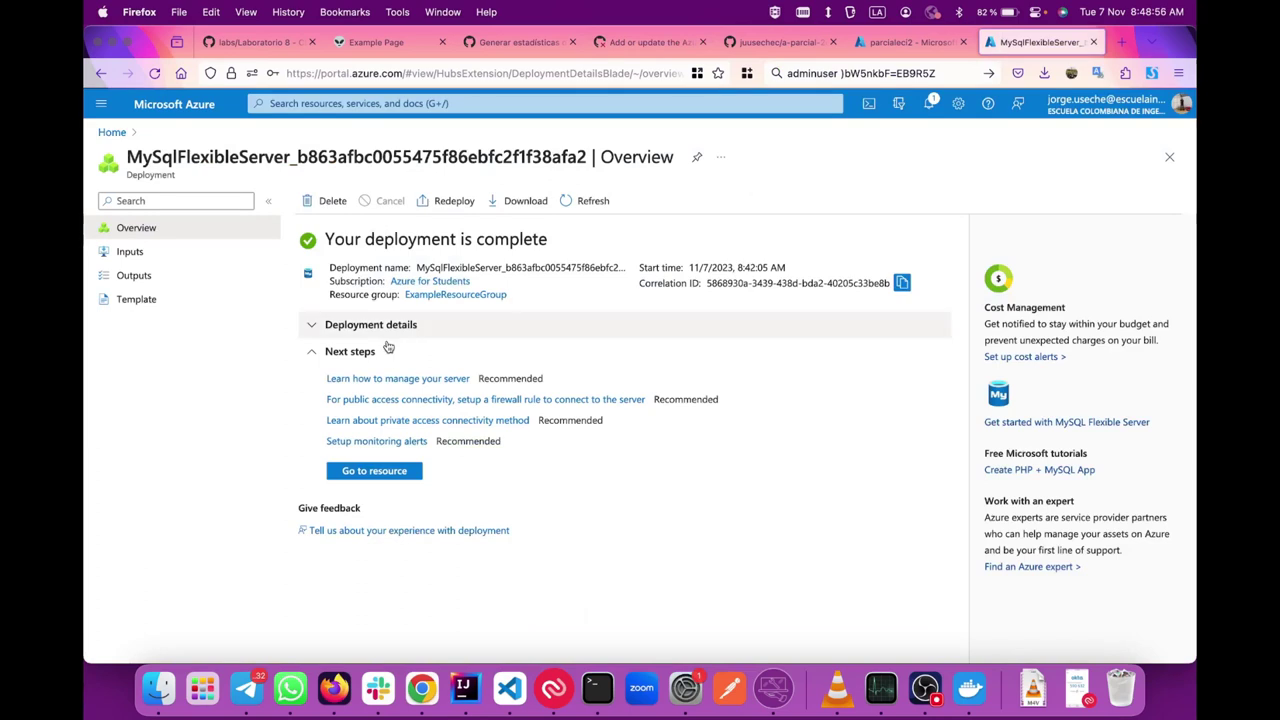
left_click(374, 471)
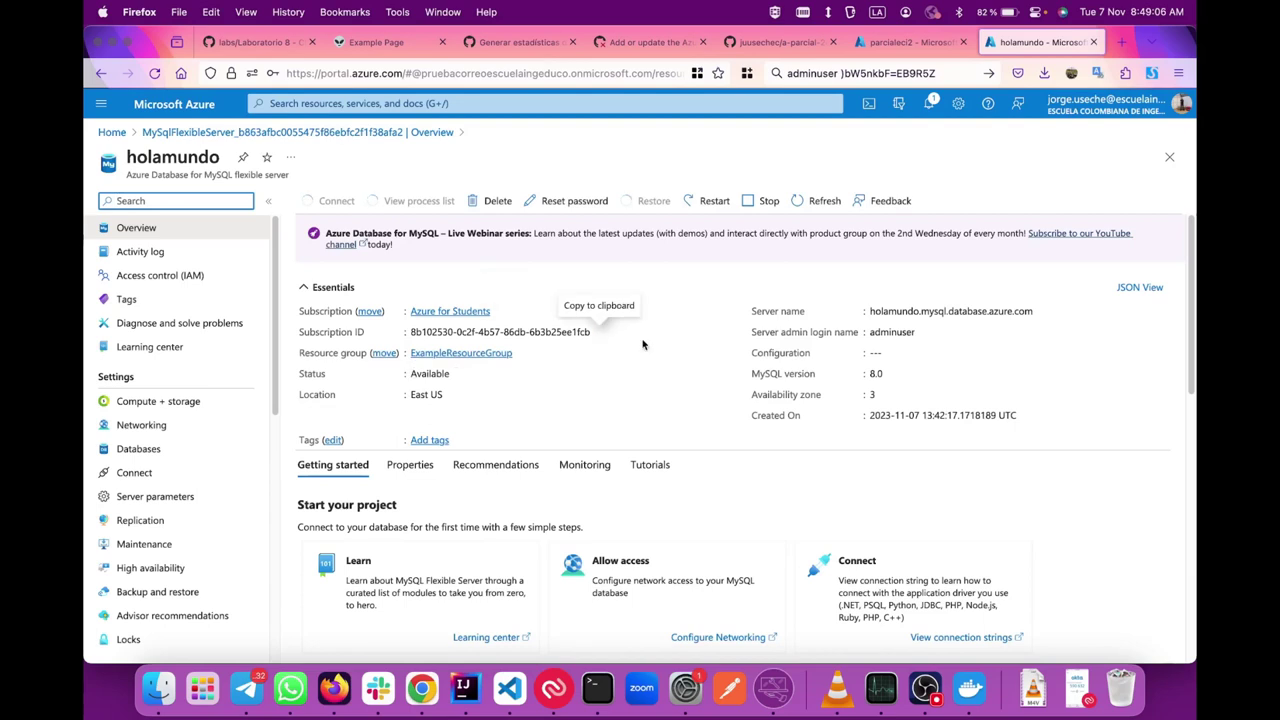
left_click(1042, 311)
key("super+Tab")
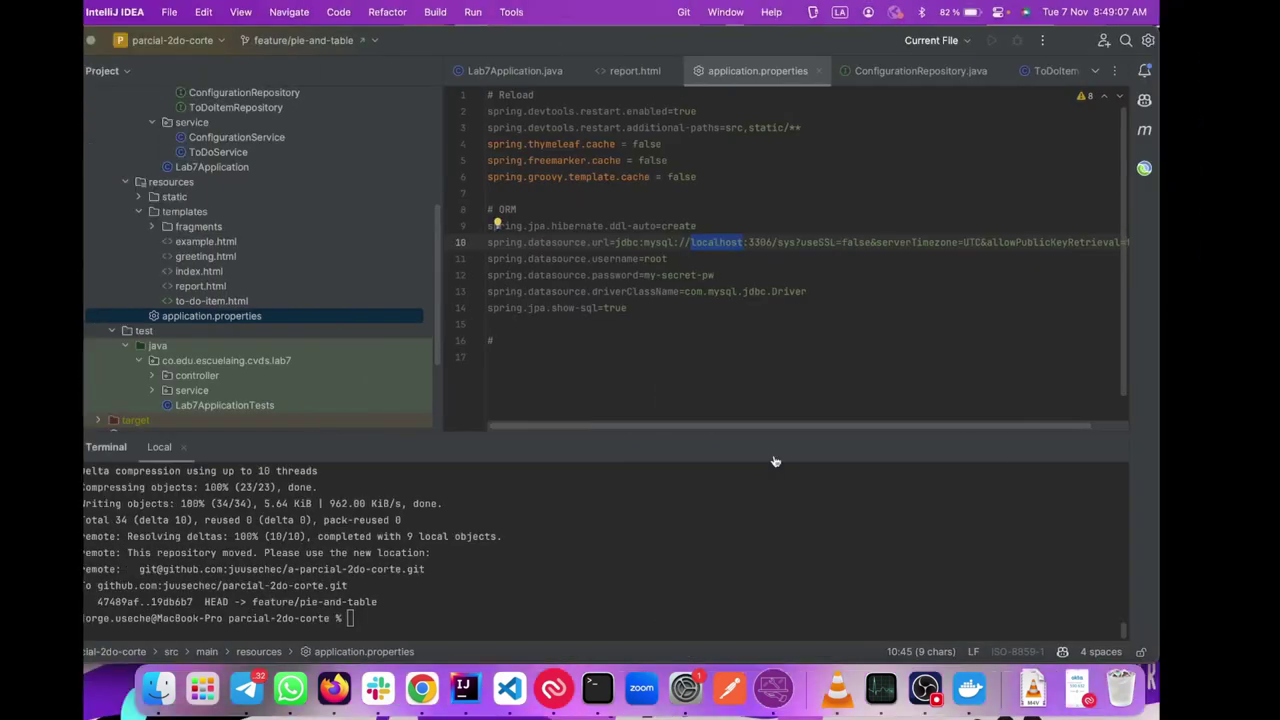
key("super+v")
- Select the sys schema in the datasource URL, switch to the Azure portal and create a database named parcial2 on the holamundo server
scroll(785, 242, "right", 5)
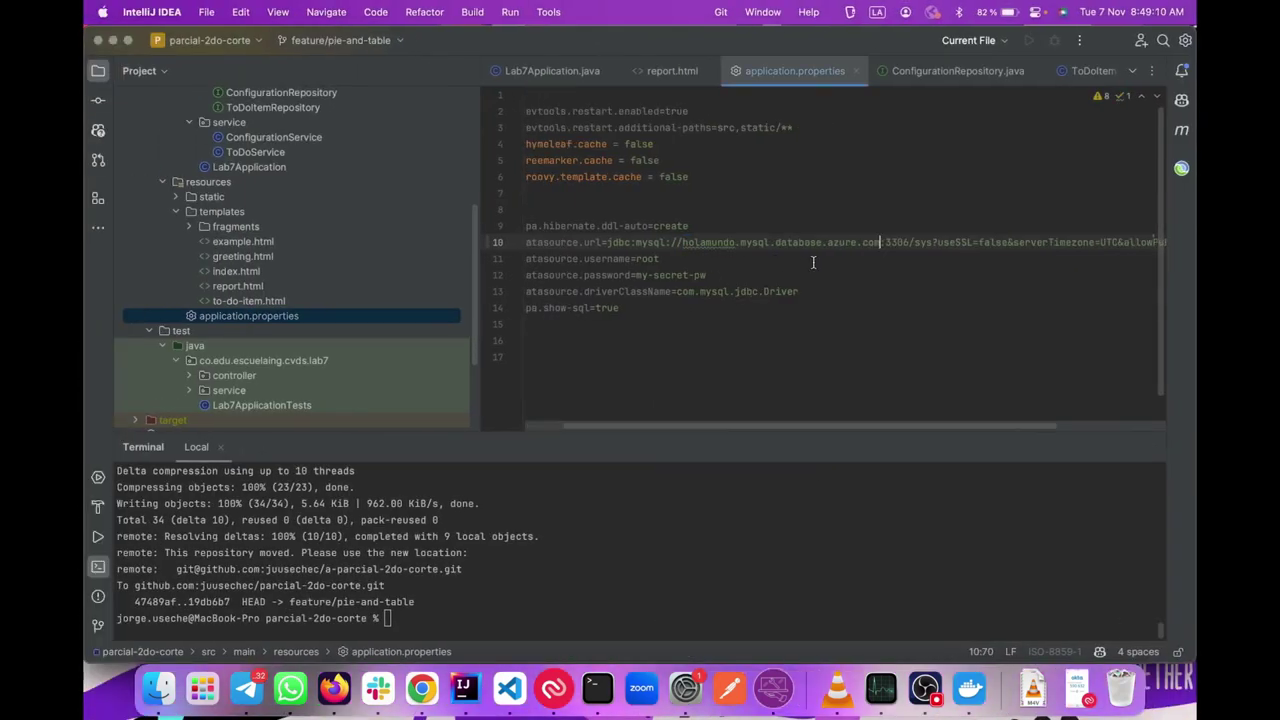
double_click(787, 242)
key("super+Tab")
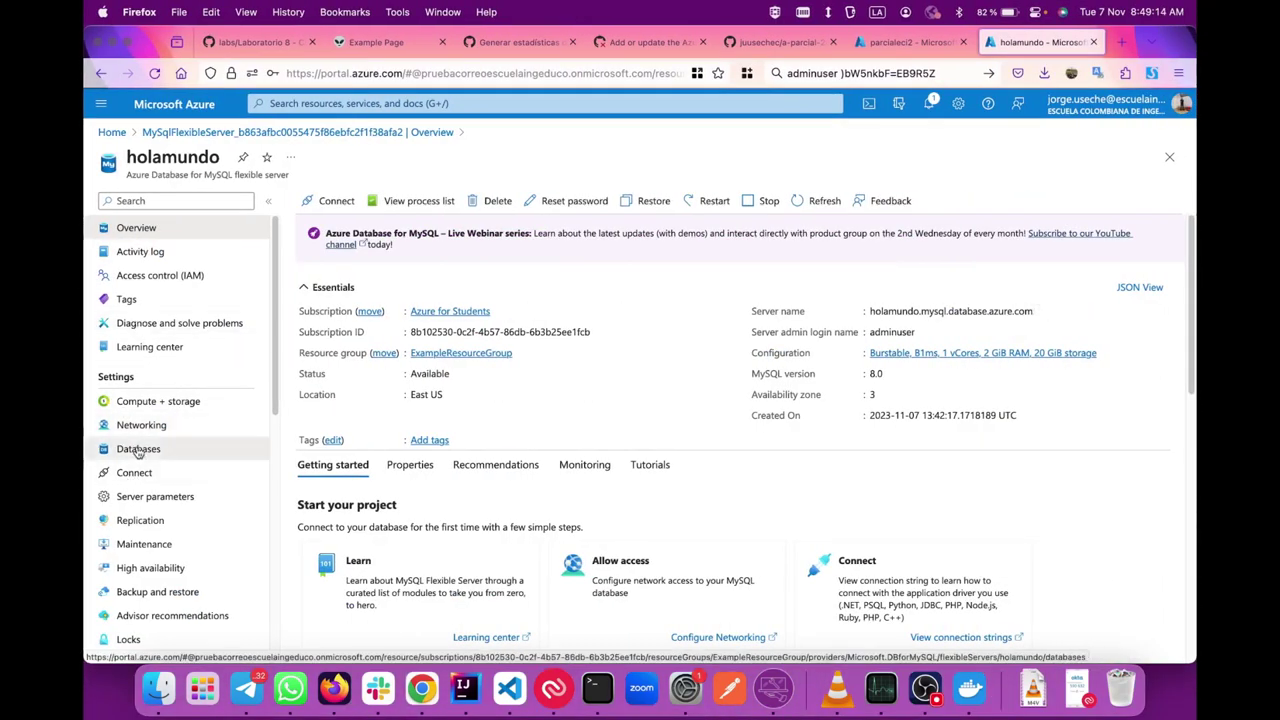
left_click(137, 449)
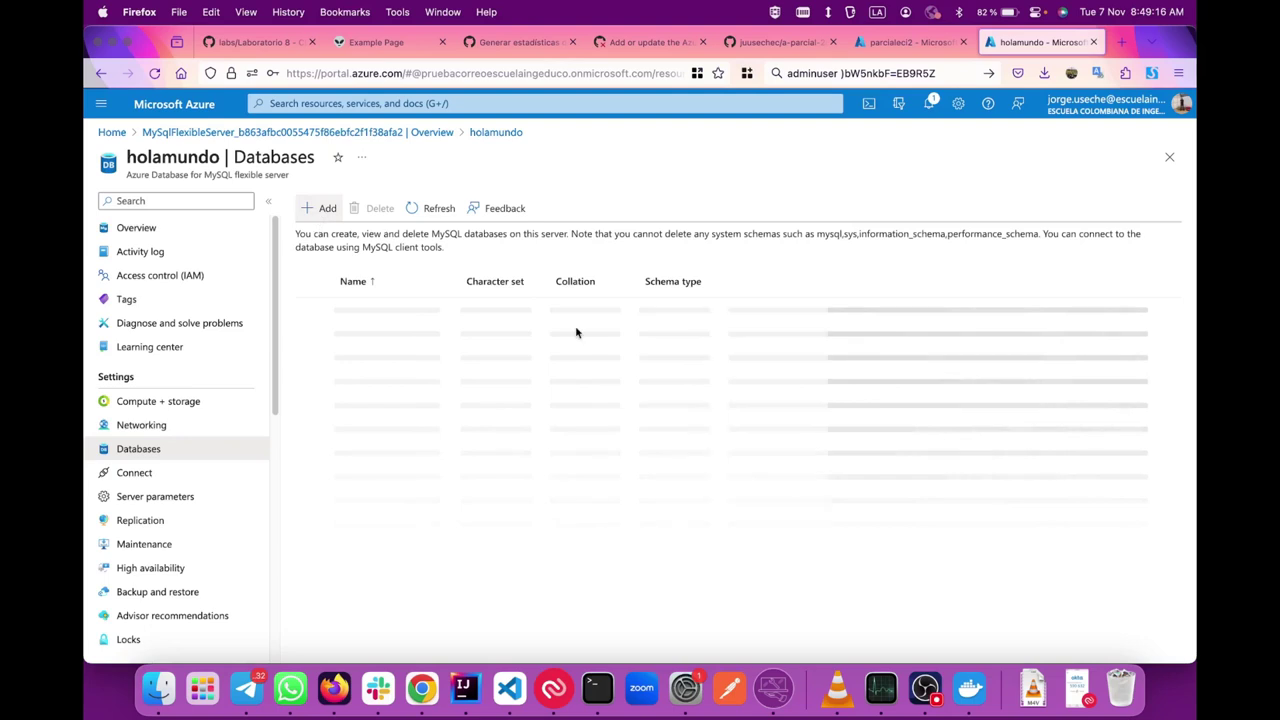
left_click(330, 209)
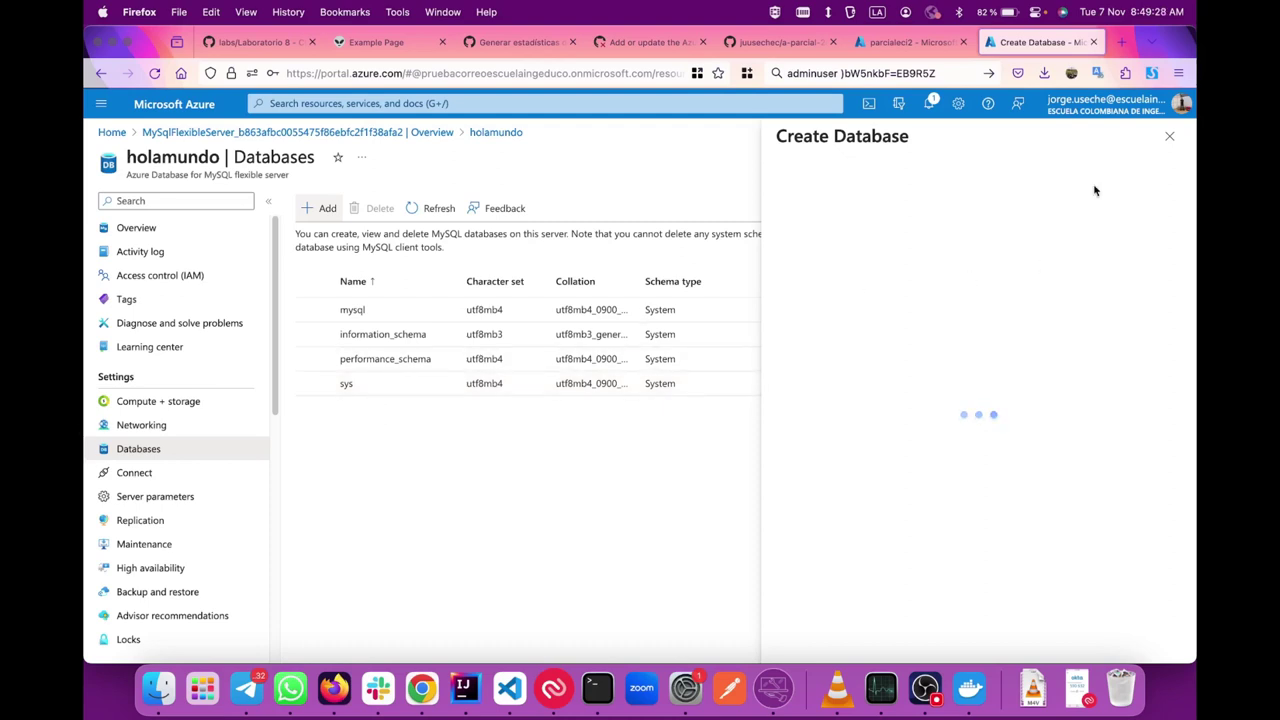
left_click(865, 244)
type("parcial2")
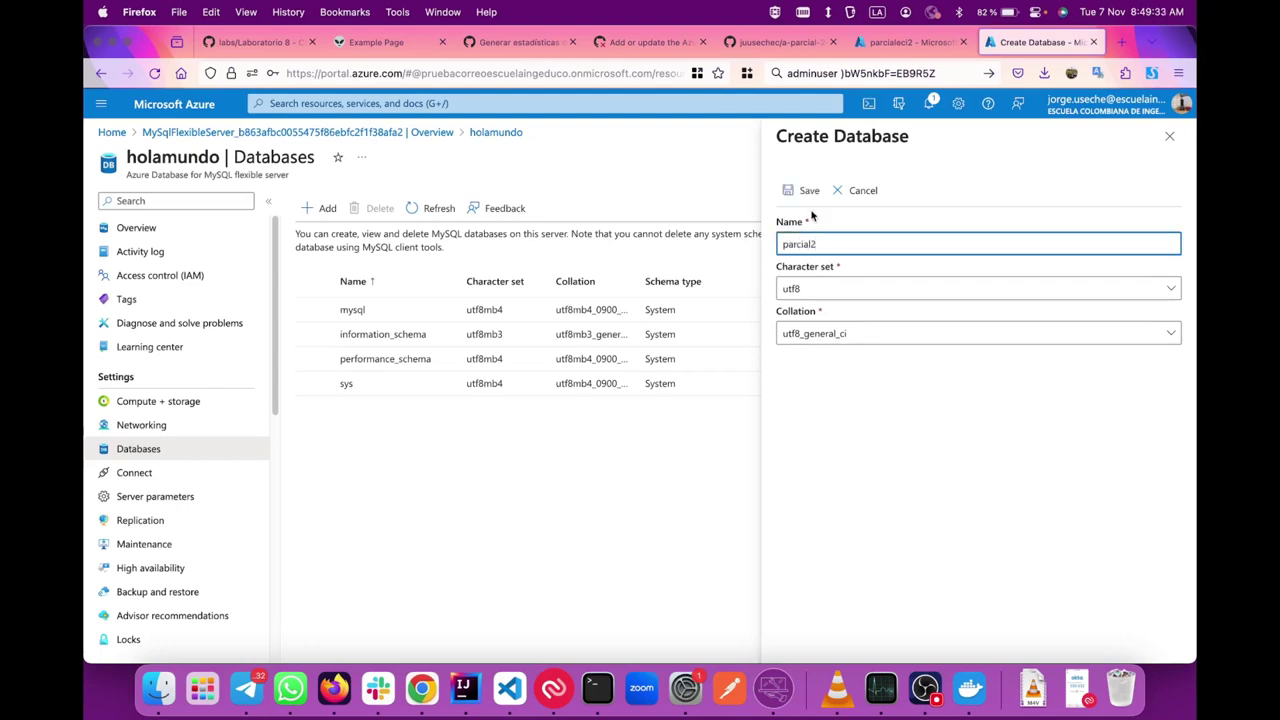
left_click(806, 190)
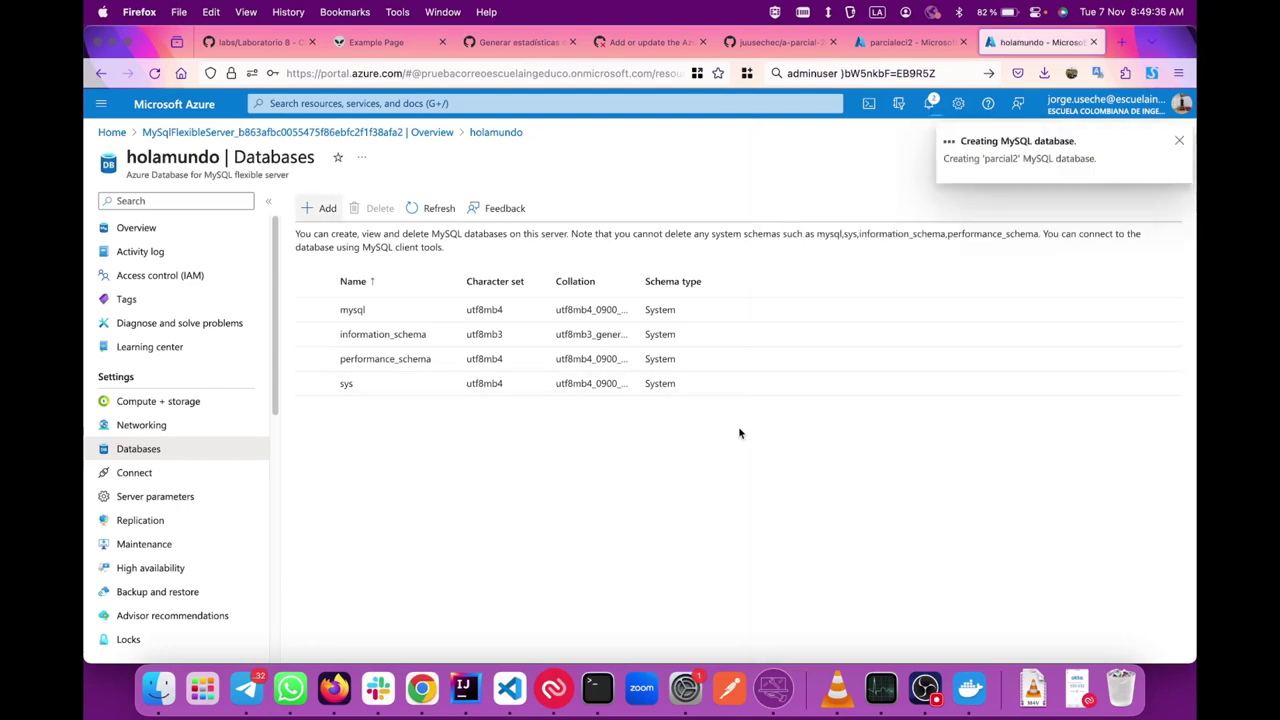
- Back in IntelliJ, replace sys with parcial2 in the datasource URL and set useSSL to true
key("super+Tab")
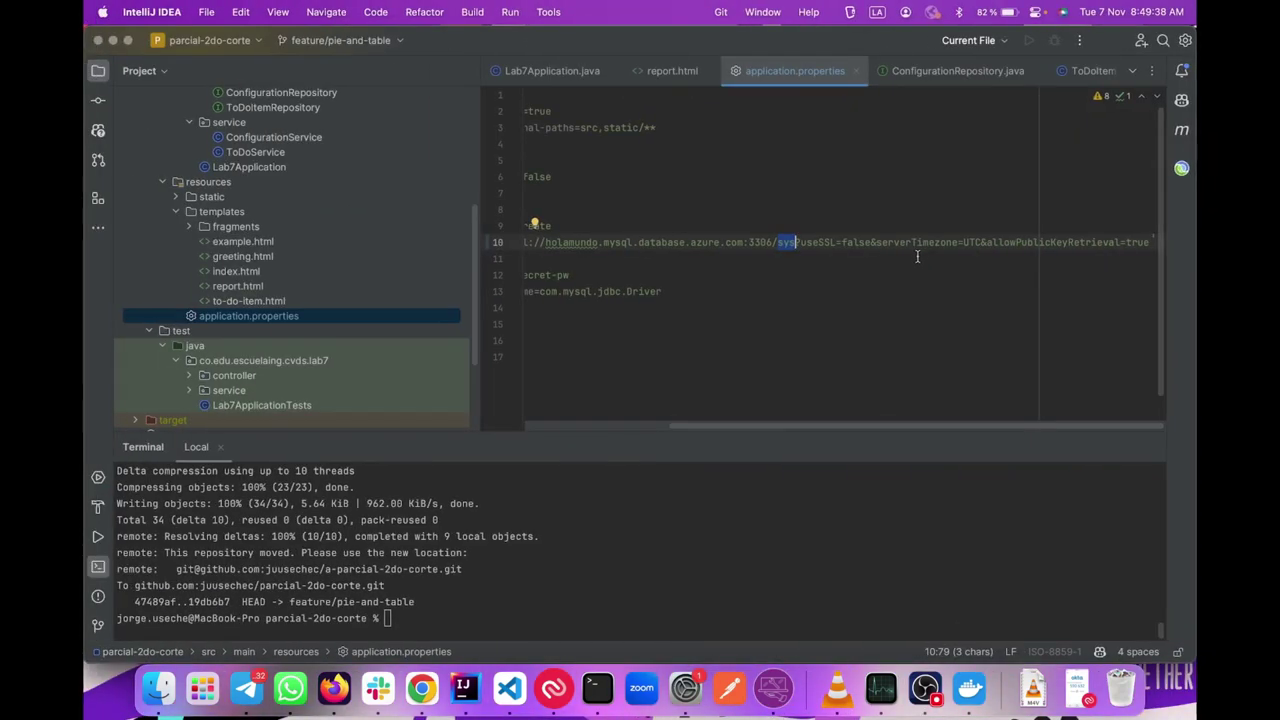
type("parcial2")
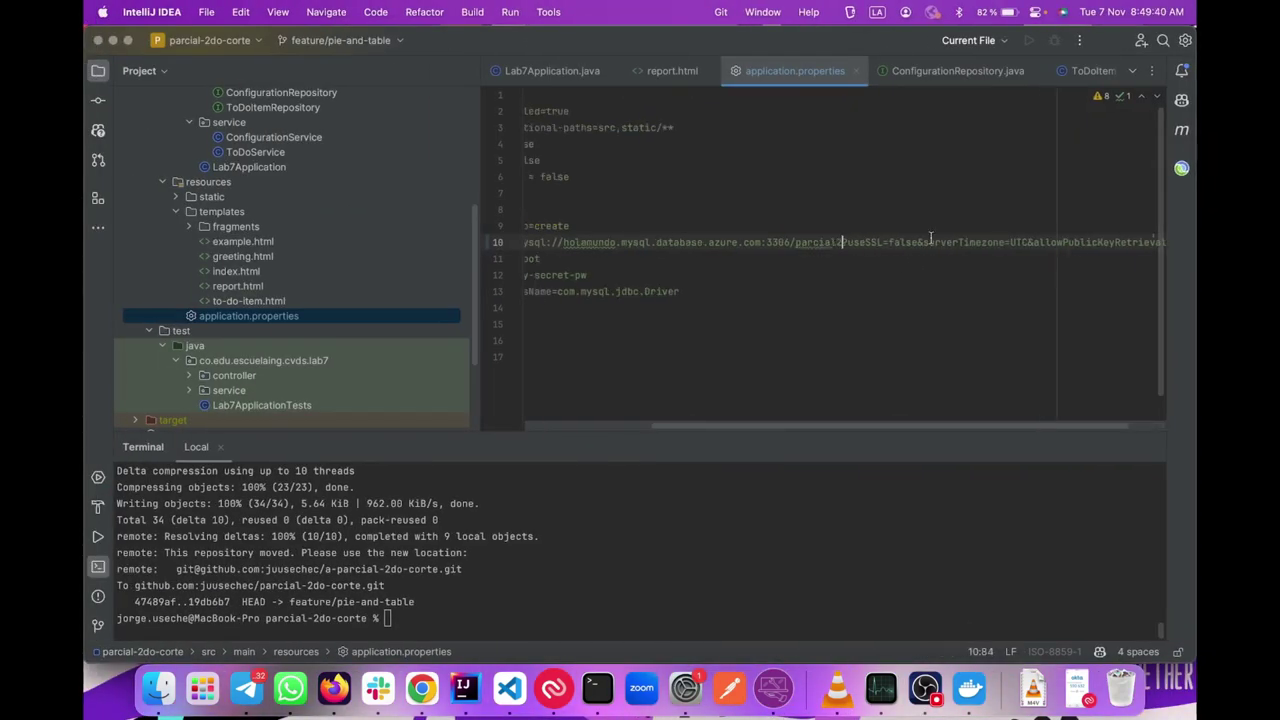
double_click(901, 243)
type("true")
scroll(888, 247, "right", 2)
scroll(888, 247, "left", 3)
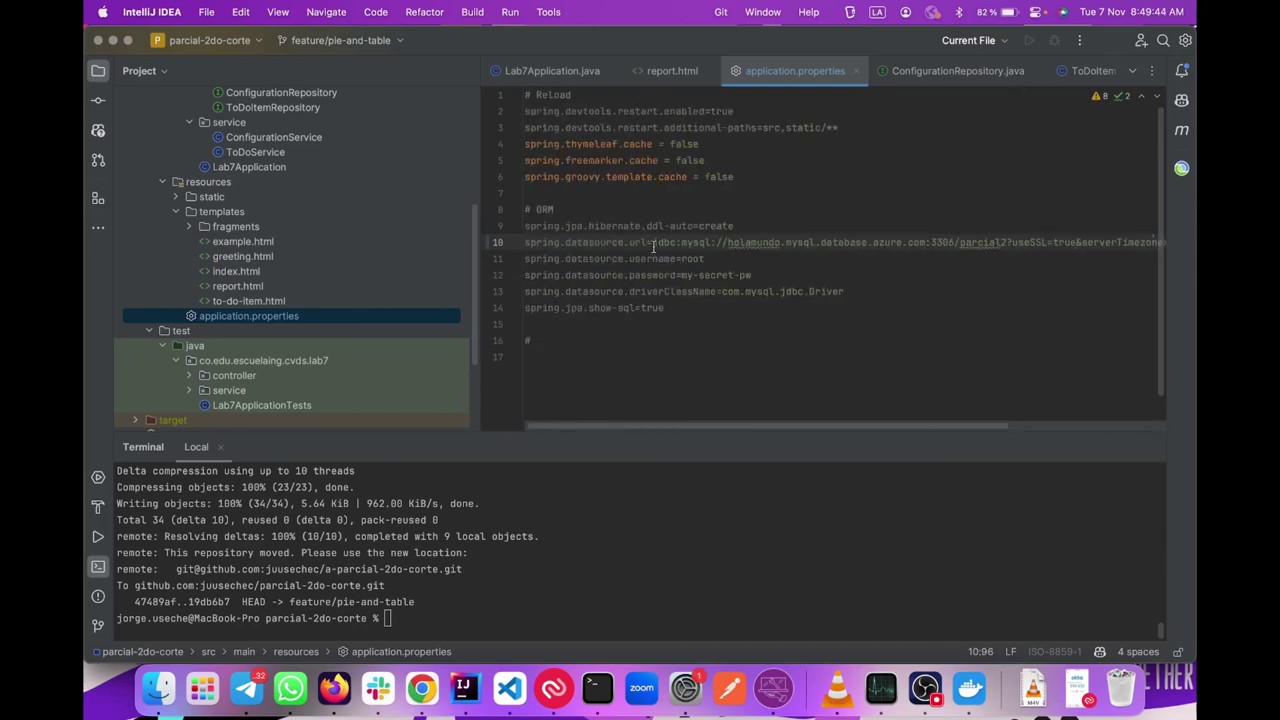
- Copy the complete JDBC URL from the spring.datasource.url line and remove it, leaving the property's value empty
scroll(652, 243, "right", 3)
scroll(654, 244, "left", 3)
scroll(657, 245, "right", 3)
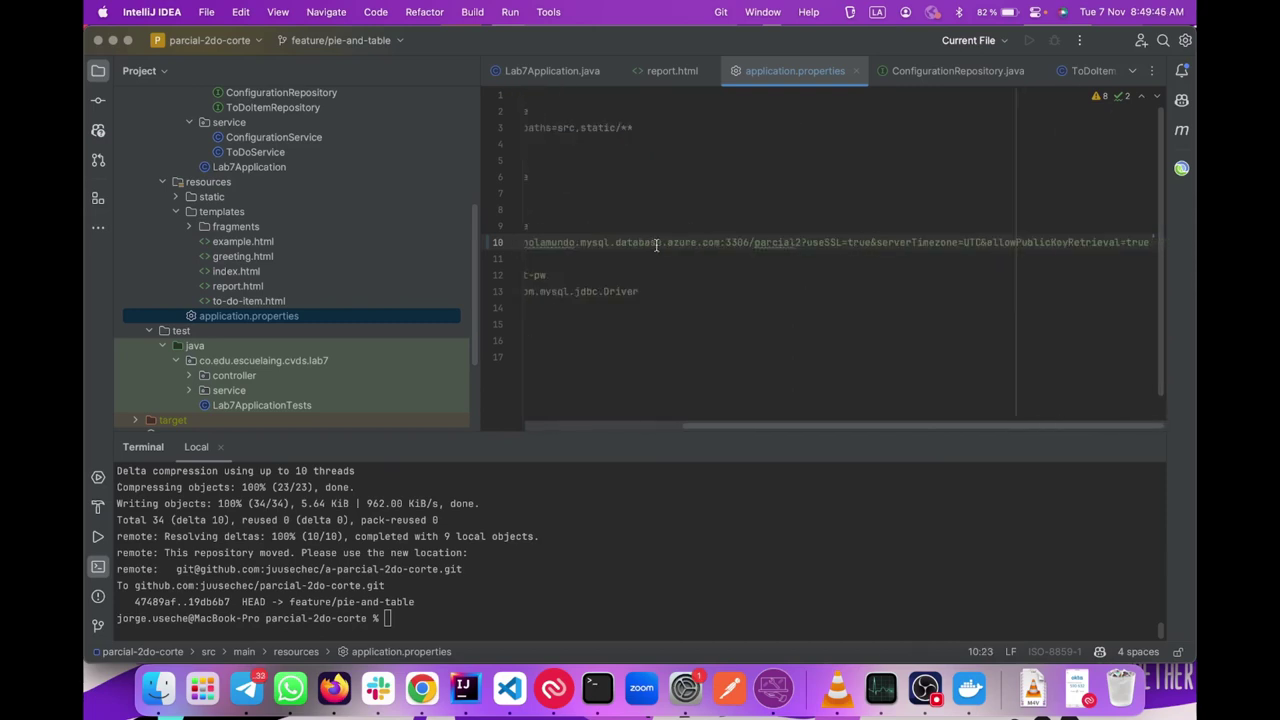
left_click_drag(1145, 243, 520, 243)
key("super+c")
key("BackSpace")
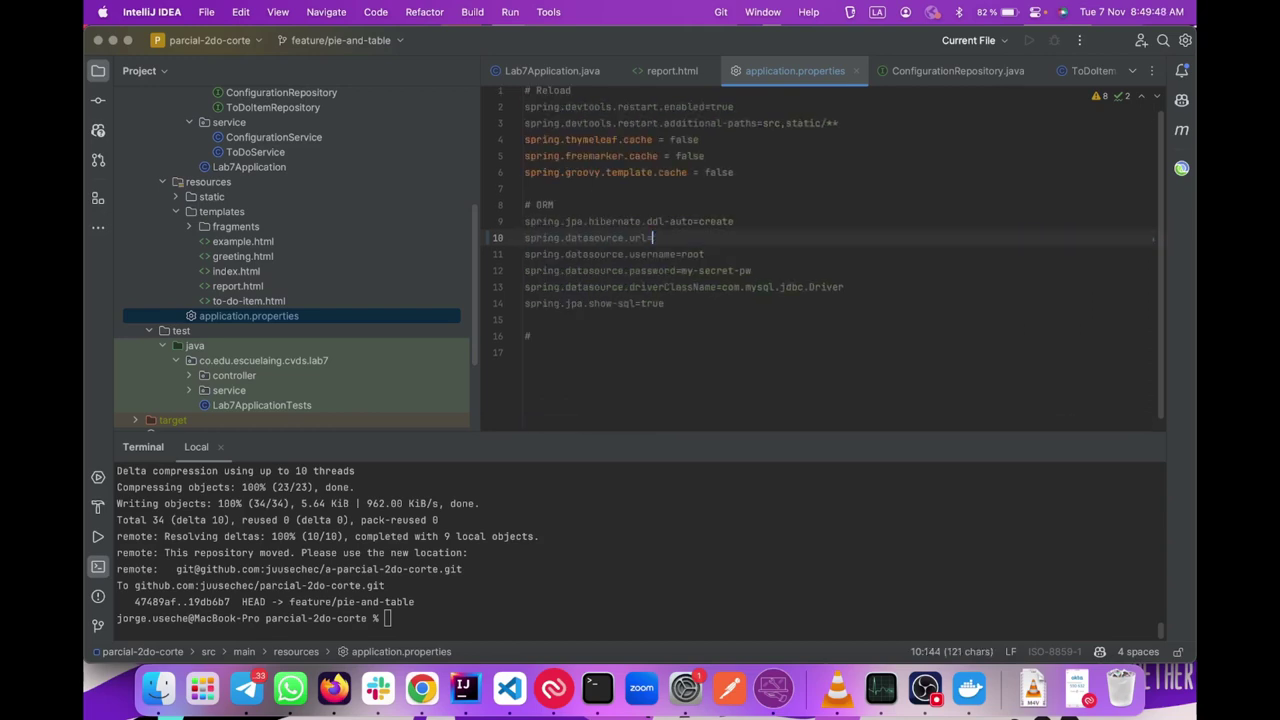
- Switch to Firefox and open the Configuration page of the parcialeci2 web app
key("ctrl+Right")
key("ctrl+shift+Tab")
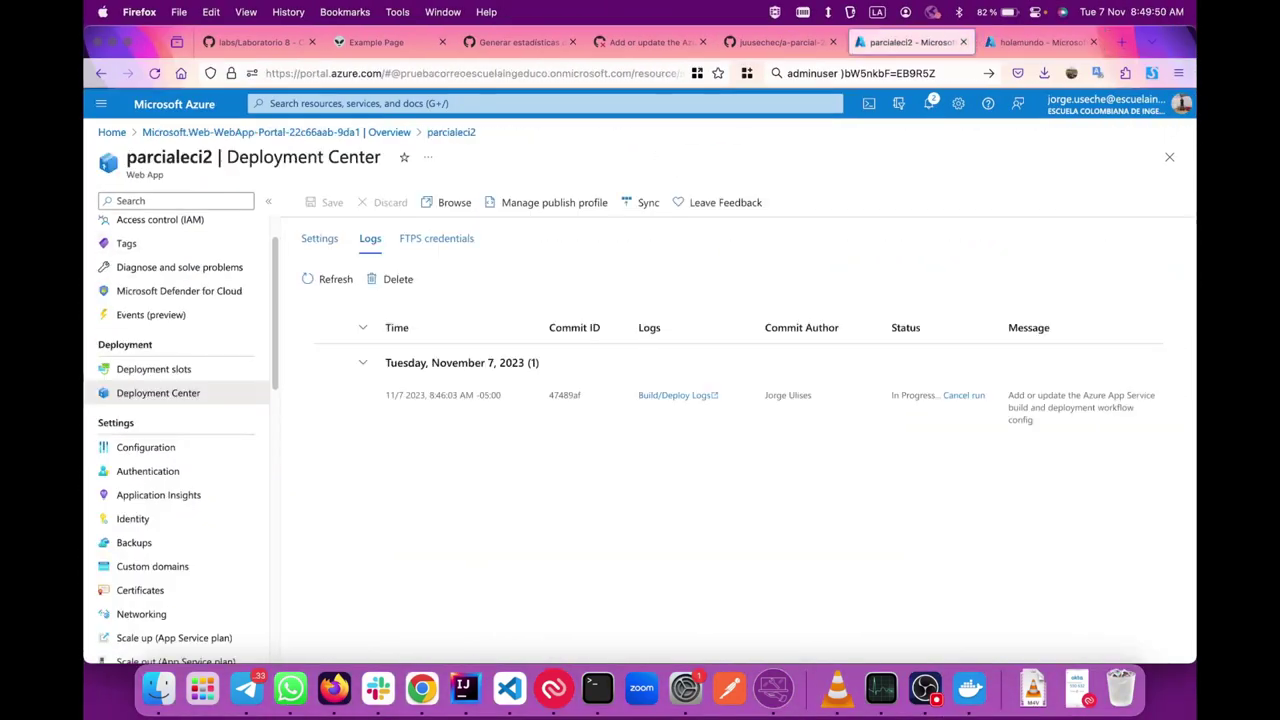
scroll(200, 455, "down", 1)
left_click(168, 428)
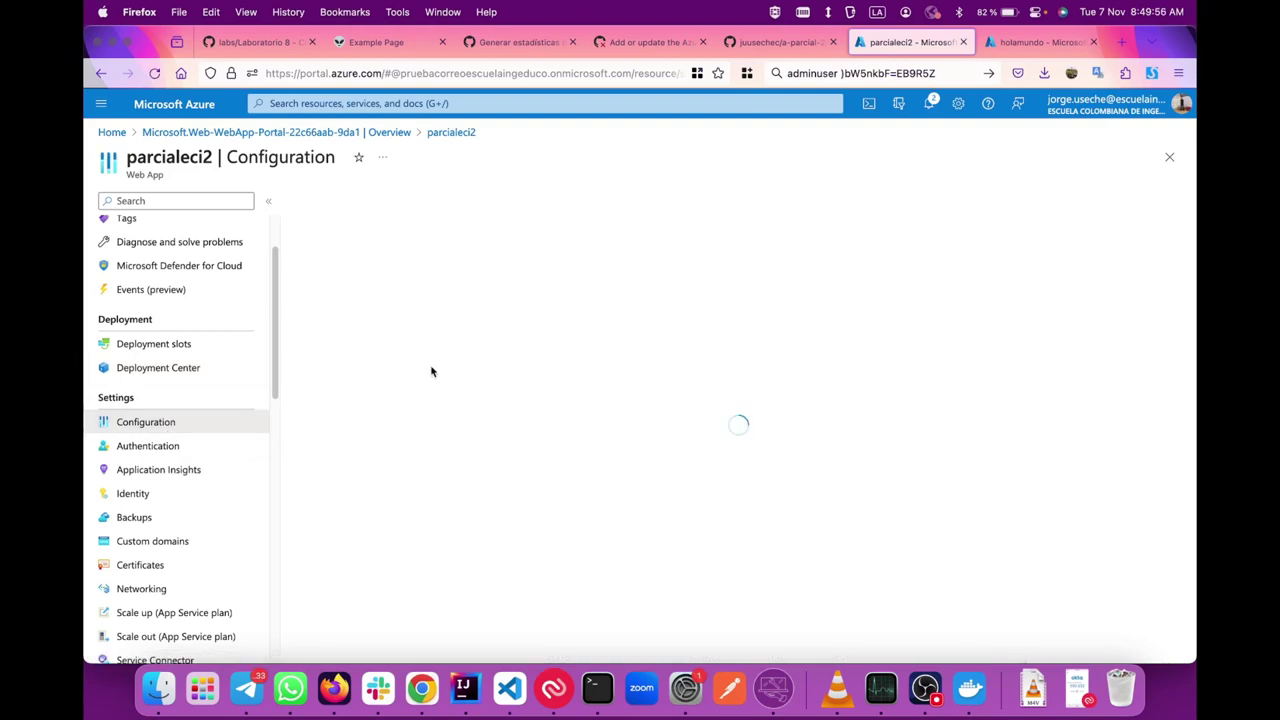
scroll(443, 425, "down", 2)
left_click(355, 297)
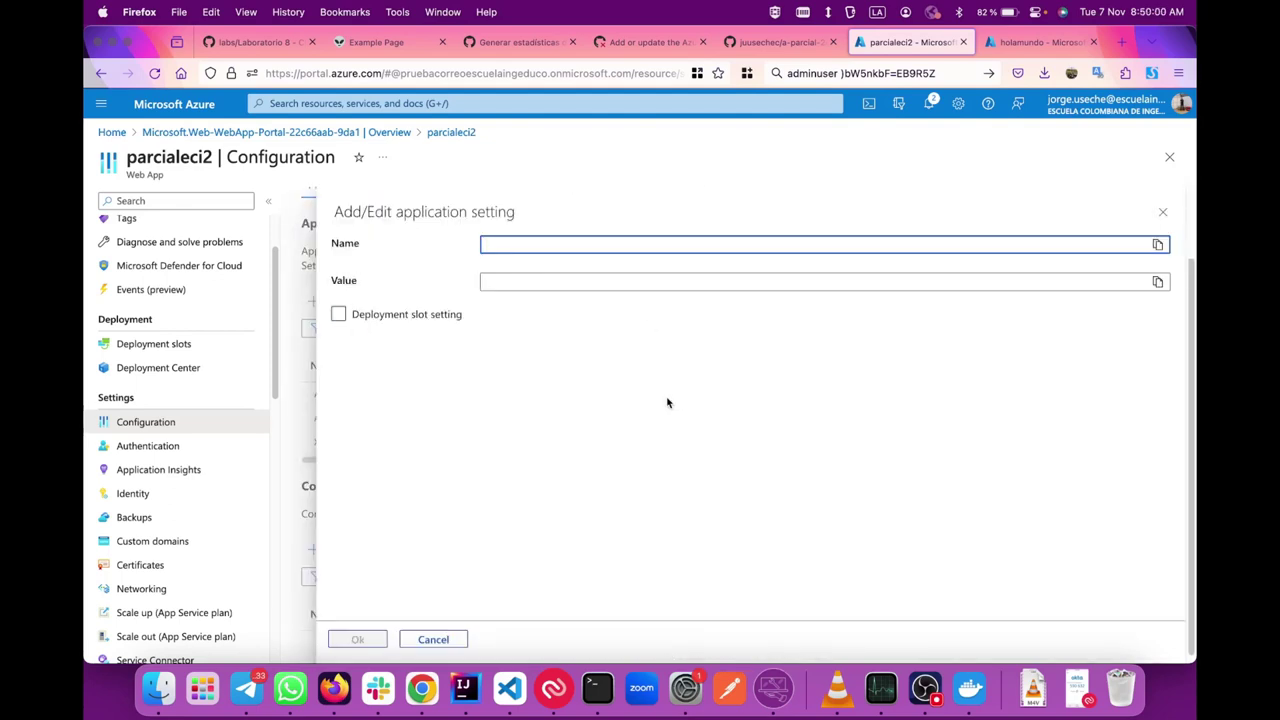
key("Escape")
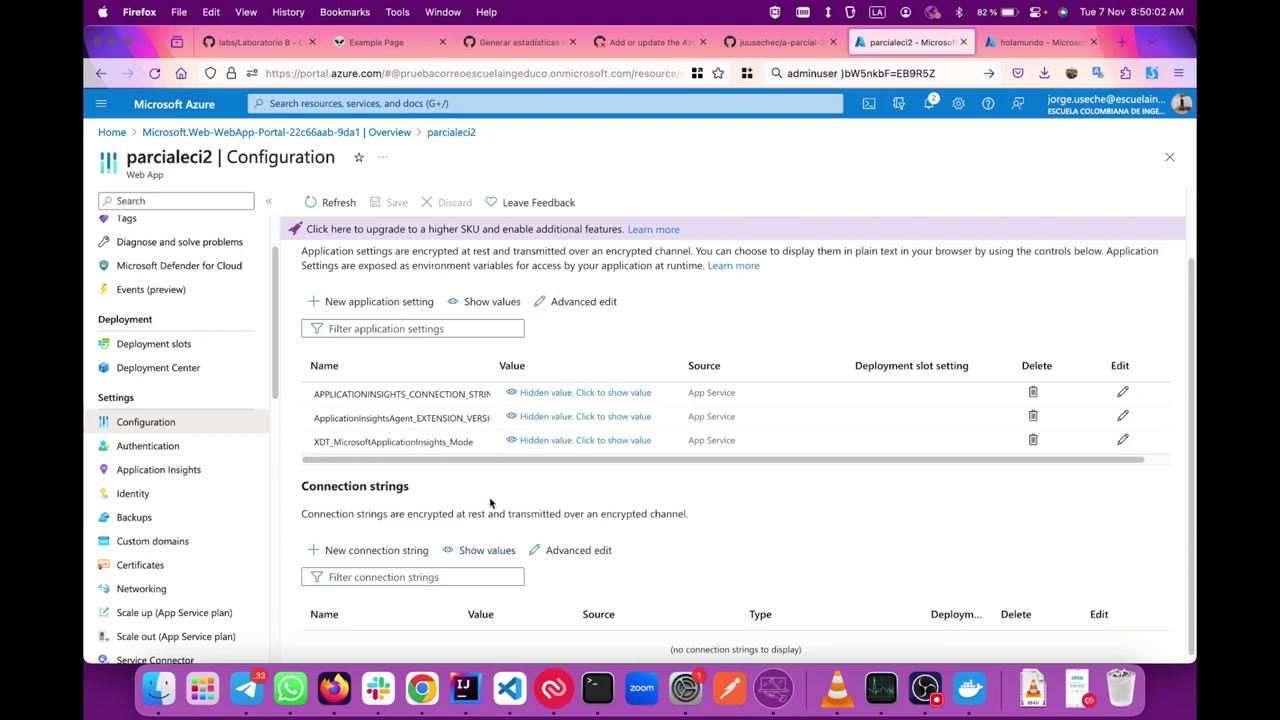
- Edit the application settings as JSON, duplicate the XDT_MicrosoftApplicationInsights_Mode entry at the end and name the copy DATABASE_URL
left_click(566, 302)
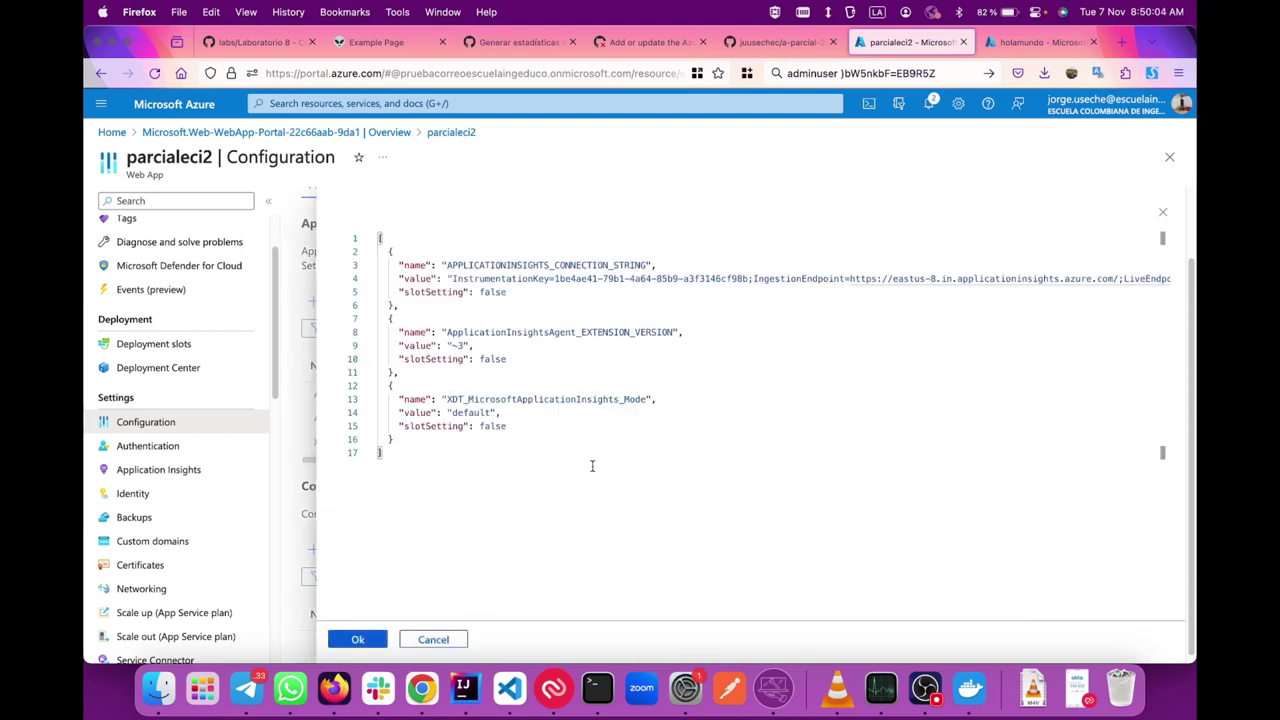
left_click(407, 437)
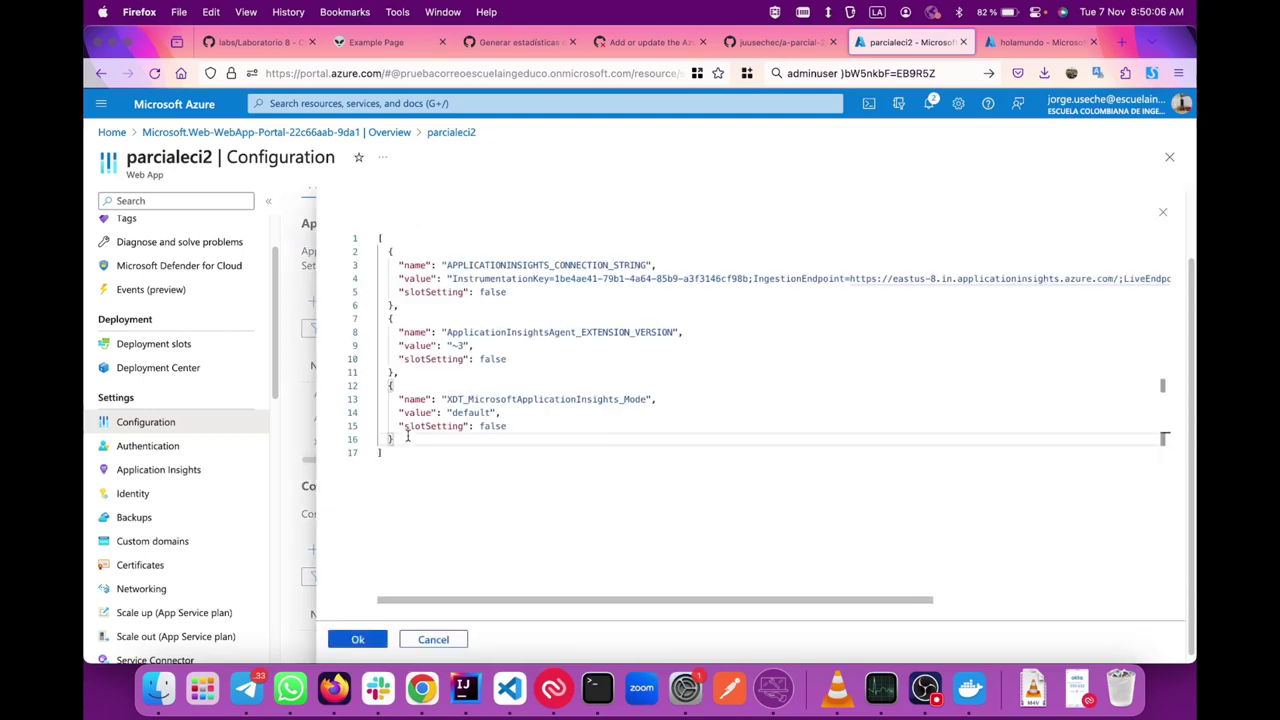
left_click_drag(392, 378, 431, 445)
left_click(416, 443)
type(",   {     \"name\": \"XDT_MicrosoftApplicationInsights_Mode\",     \"value\": \"default\",     \"slotSetting\": false   }")
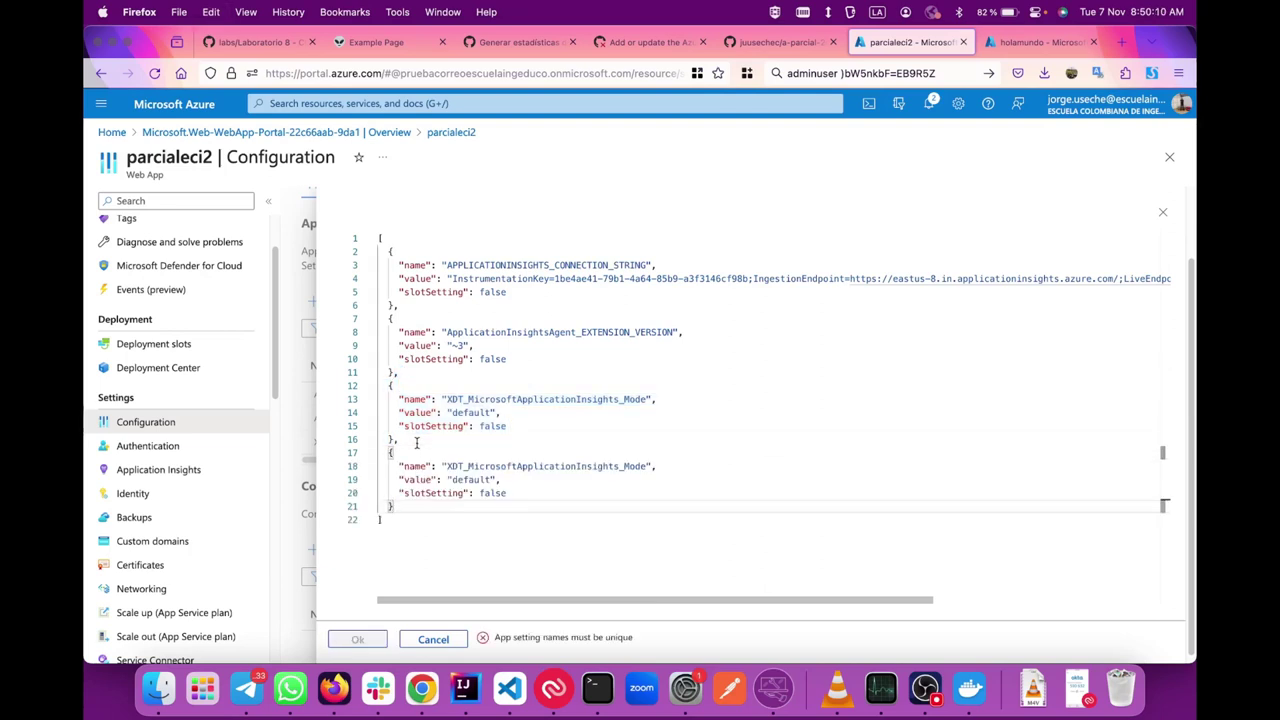
double_click(479, 465)
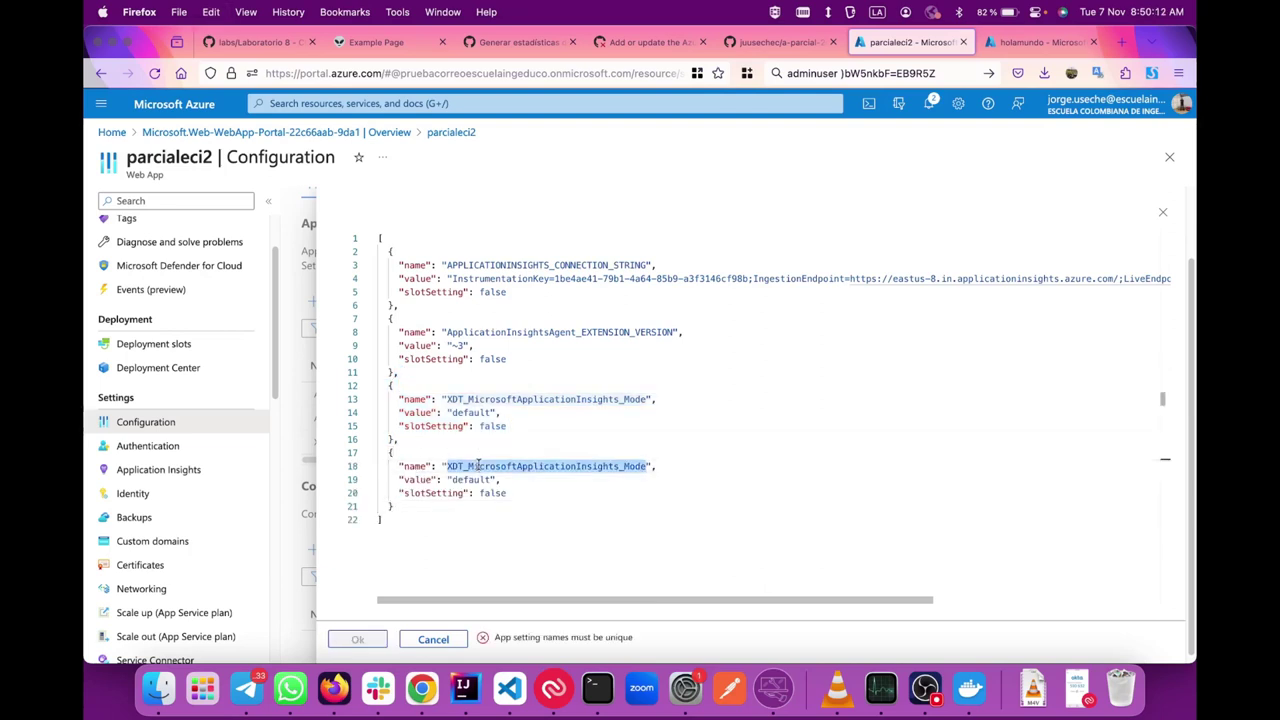
type("DATABASE_URL")
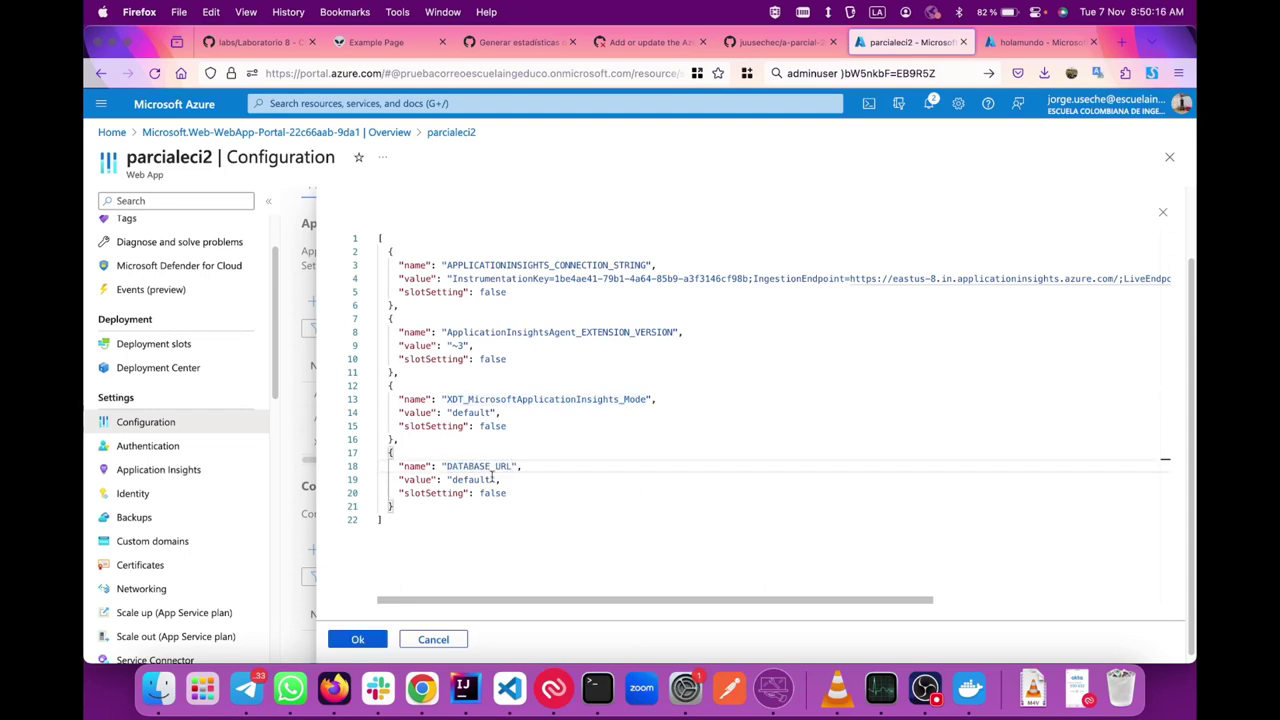
- Set DATABASE_URL's value to jdbc:mysql://holamundo.mysql.database.azure.com:3306/parcial2?useSSL=true&serverTimezone=UTC&allowPublicKeyRetrieval=true, copied from the datasource URL restored in application.properties
double_click(491, 479)
key("super+Tab")
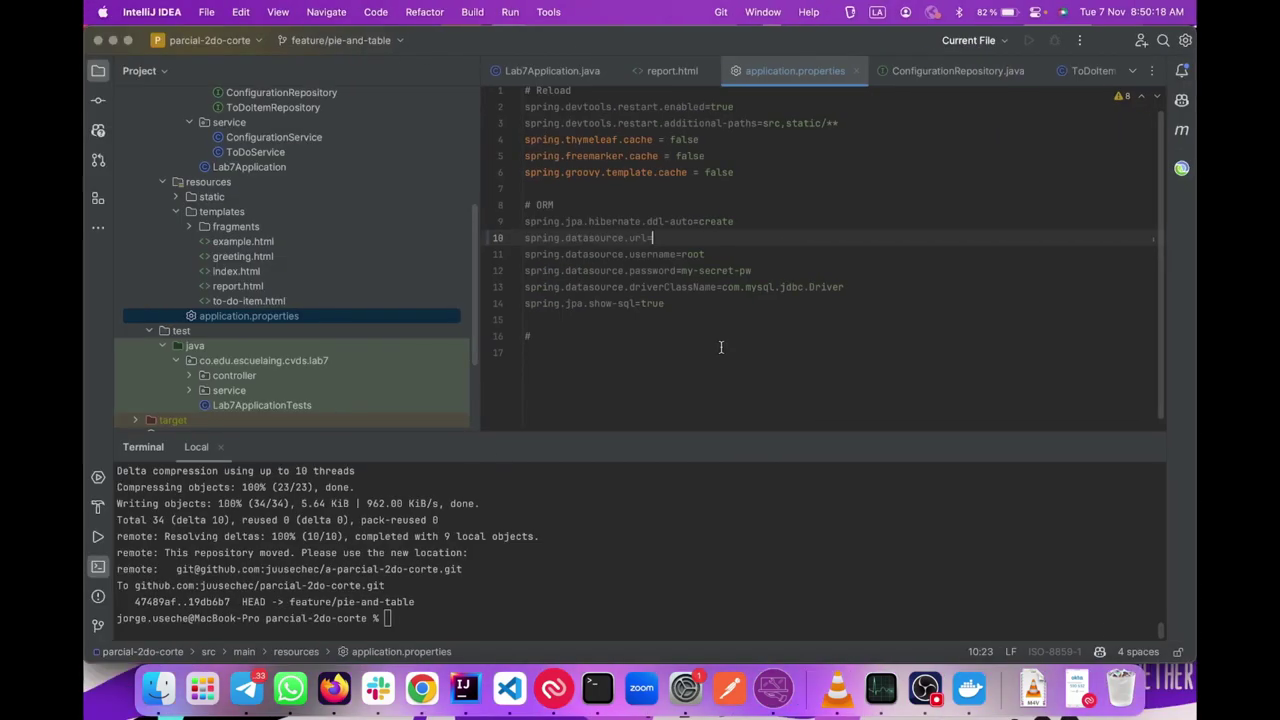
key("super+v")
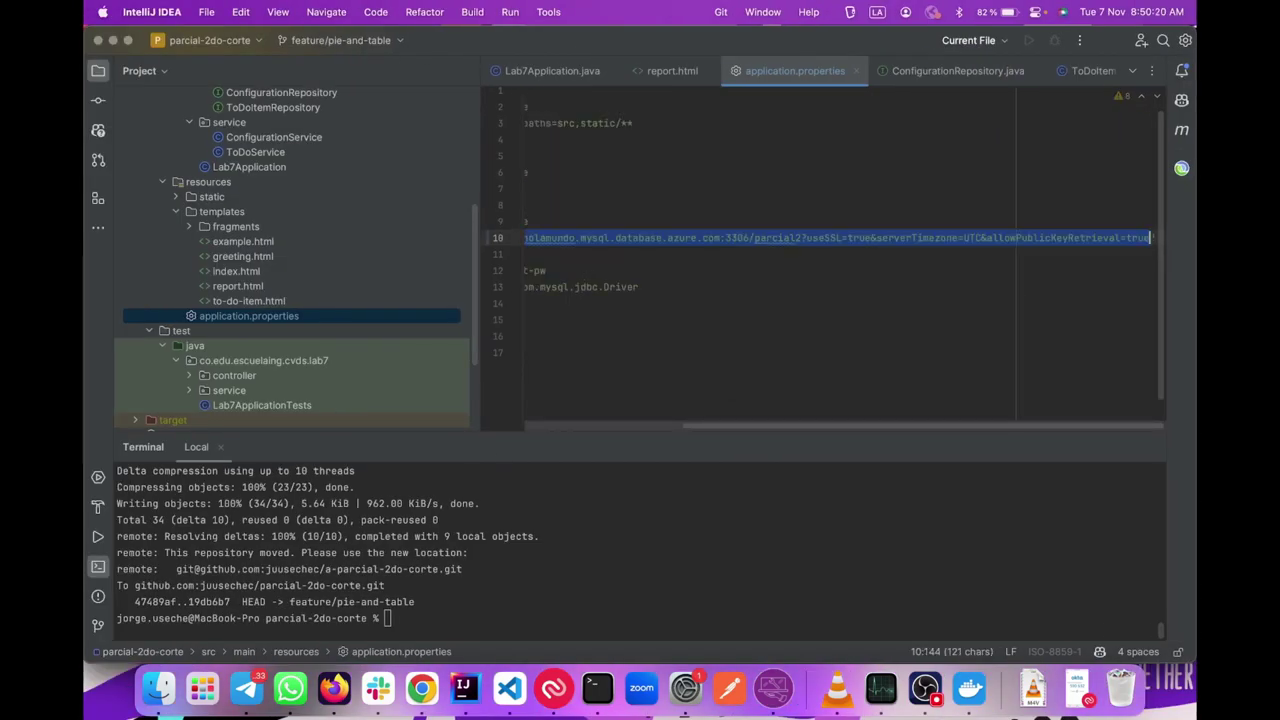
key("super+Tab")
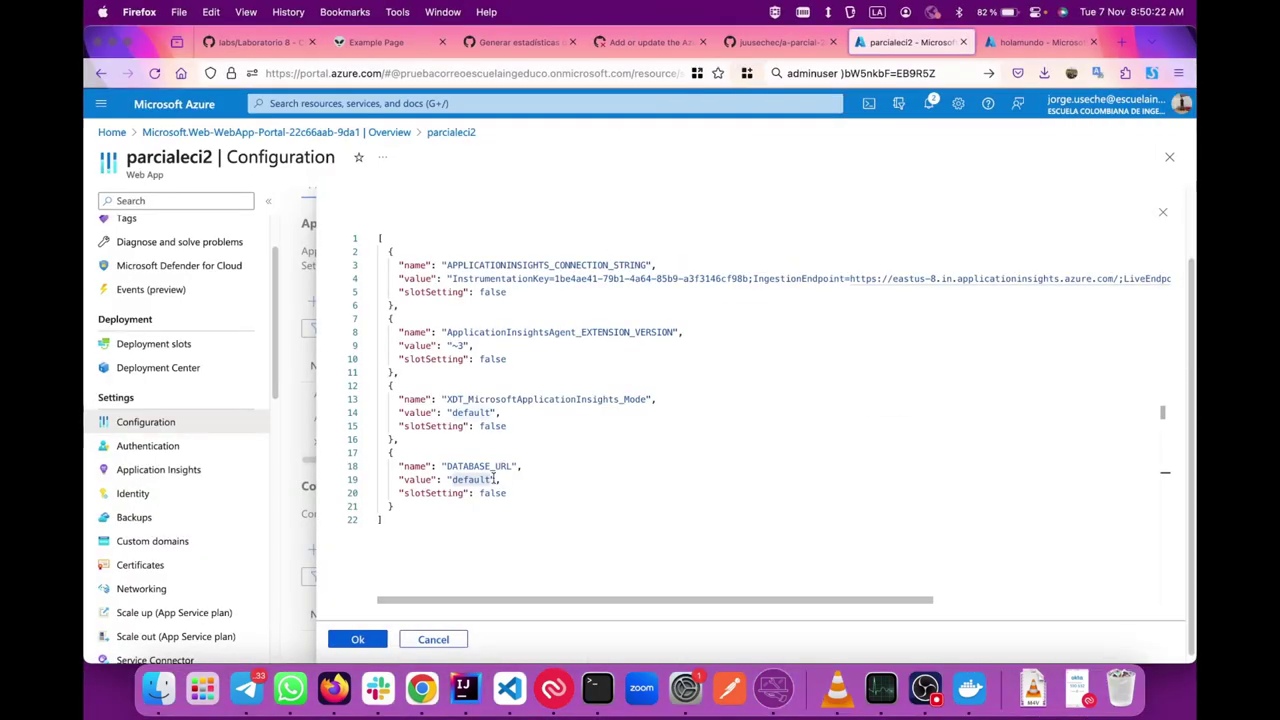
key("super+v")
- Duplicate the DATABASE_URL entry at the end of the settings JSON and name the copy DATABASE_USERNAME
mouse_move(402, 503)
left_mouse_down()
mouse_move(396, 444)
mouse_move(408, 507)
left_mouse_up()
key("super+c")
left_click(408, 507)
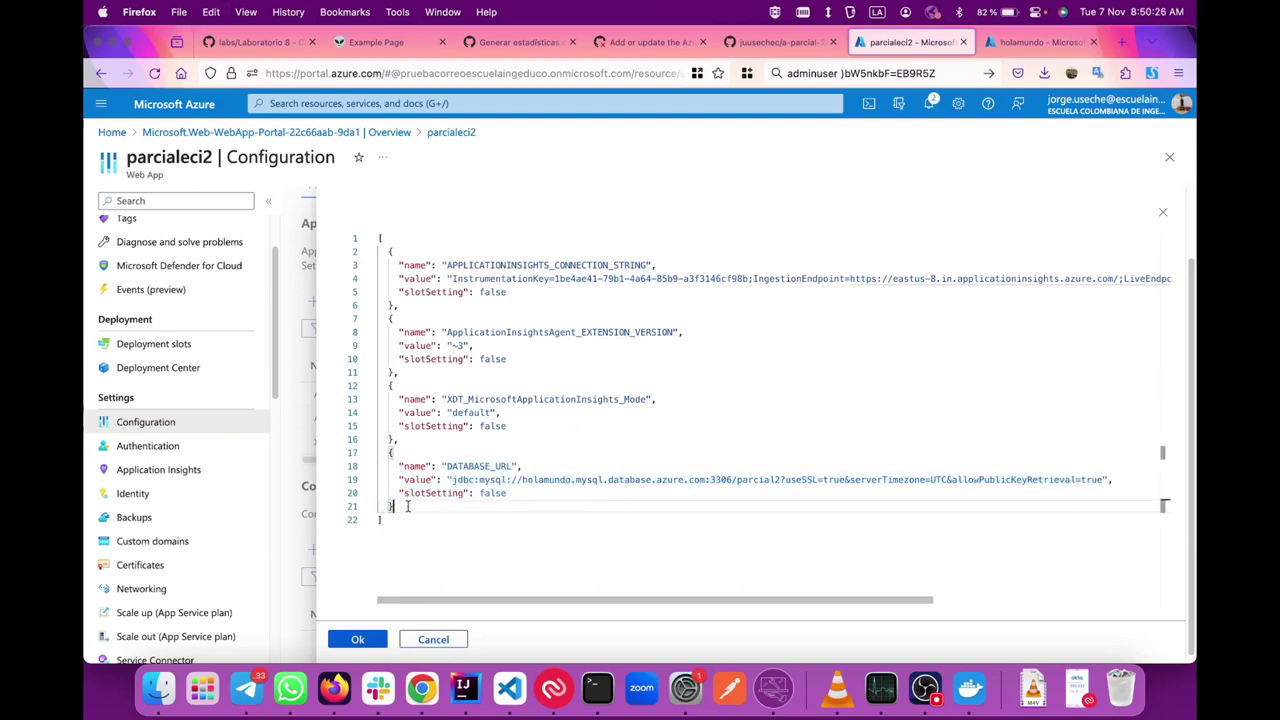
key("super+v")
left_click_drag(497, 533, 511, 531)
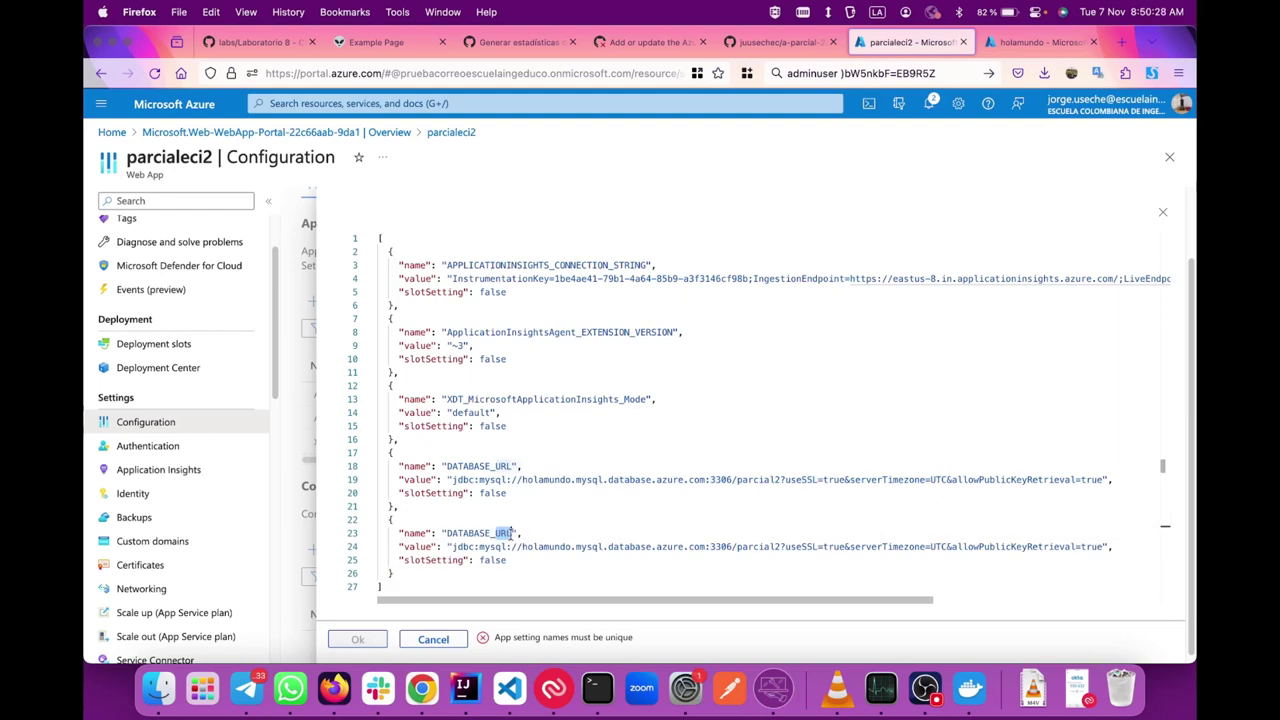
type("USERNAME")
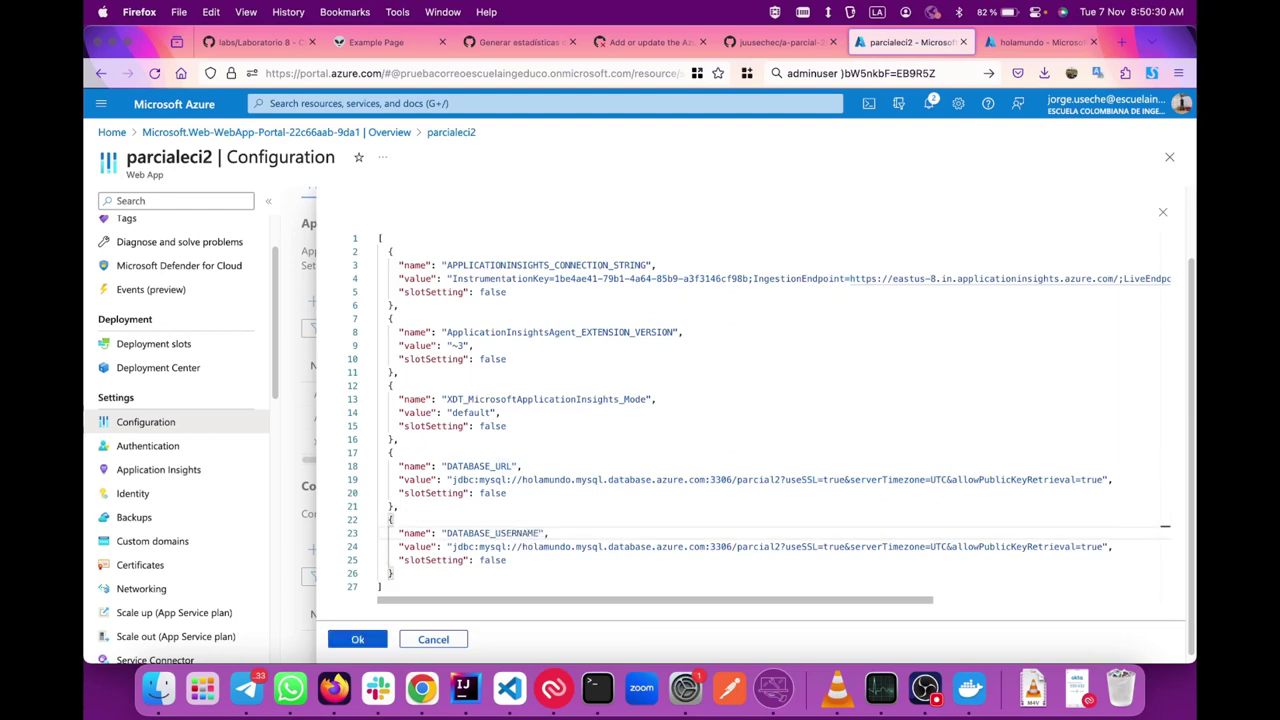
- Set DATABASE_USERNAME's value in the settings JSON to adminuser, copied from the noted credentials
key("super+k")
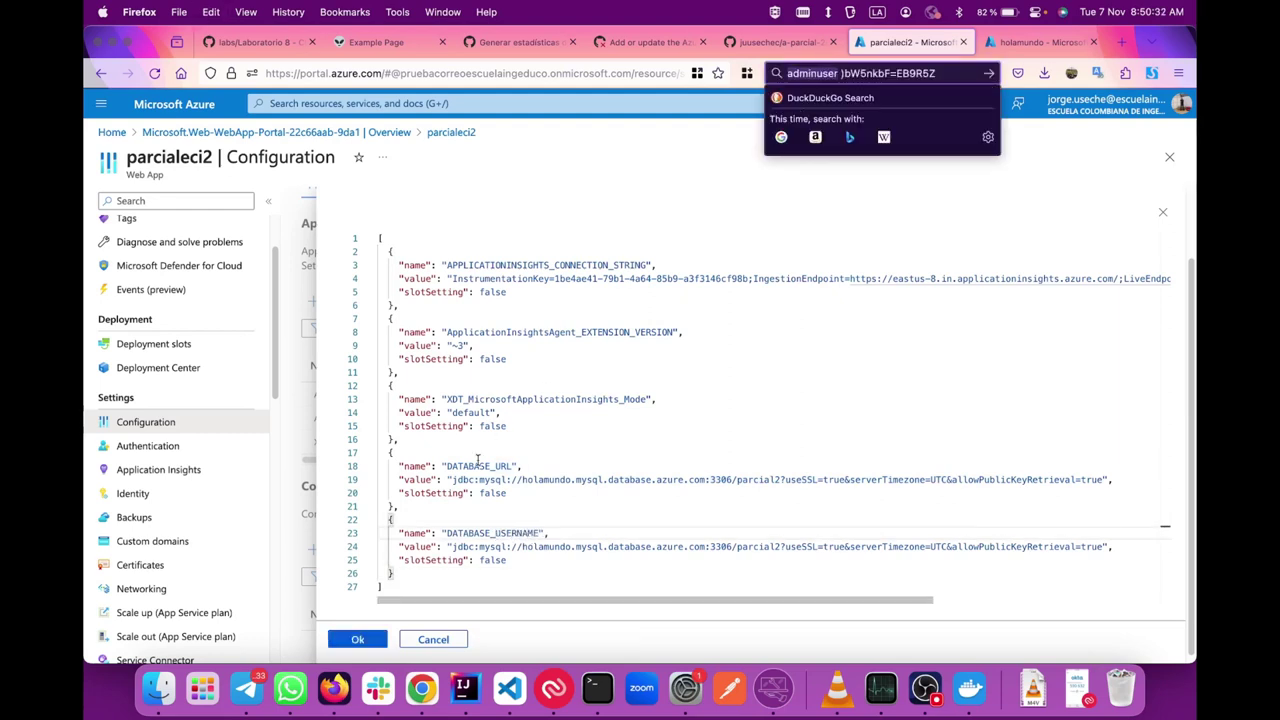
left_click(449, 548)
left_click(1106, 546, "shift")
key("super+v")
- Duplicate the DATABASE_USERNAME entry at the end of the settings JSON and name the copy DATABASE_PASSWORD
left_click_drag(398, 573, 392, 507)
key("super+c")
left_click(400, 576)
key("super+v")
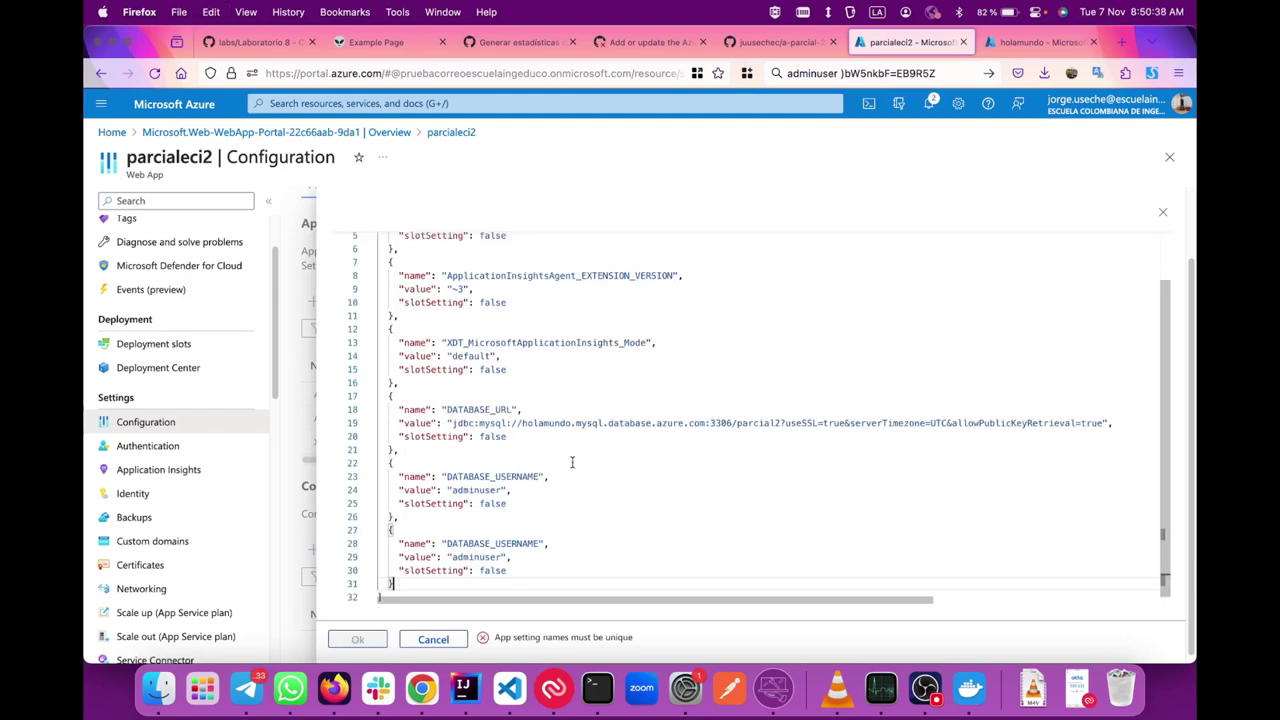
double_click(498, 543)
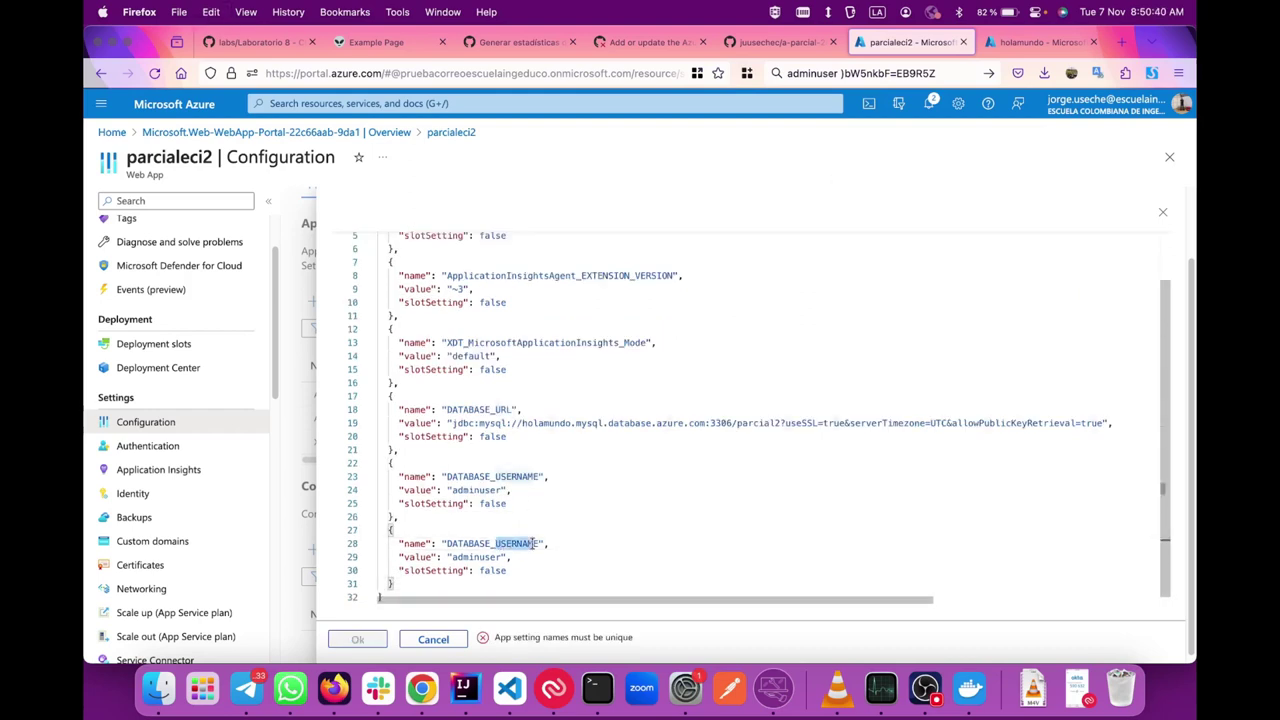
type("PASSWORD")
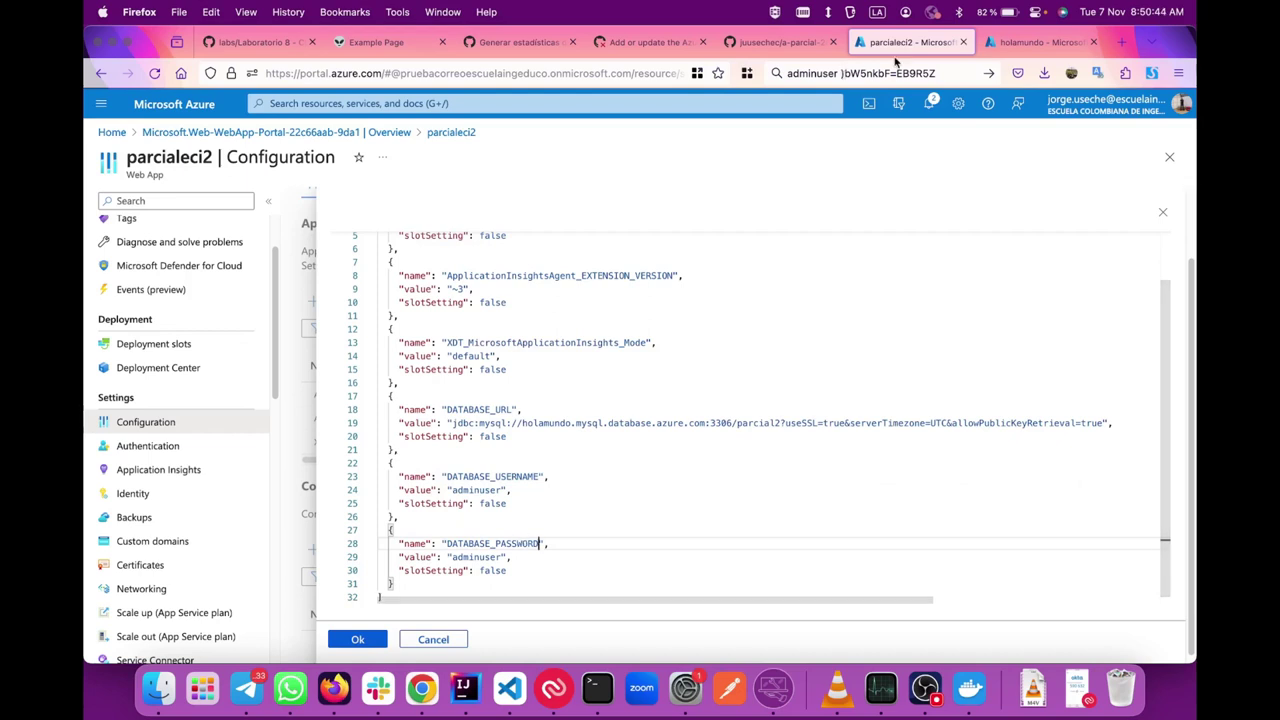
- Set DATABASE_PASSWORD's value to the noted database password, and apply and save the web app's application settings
left_click_drag(936, 73, 841, 73)
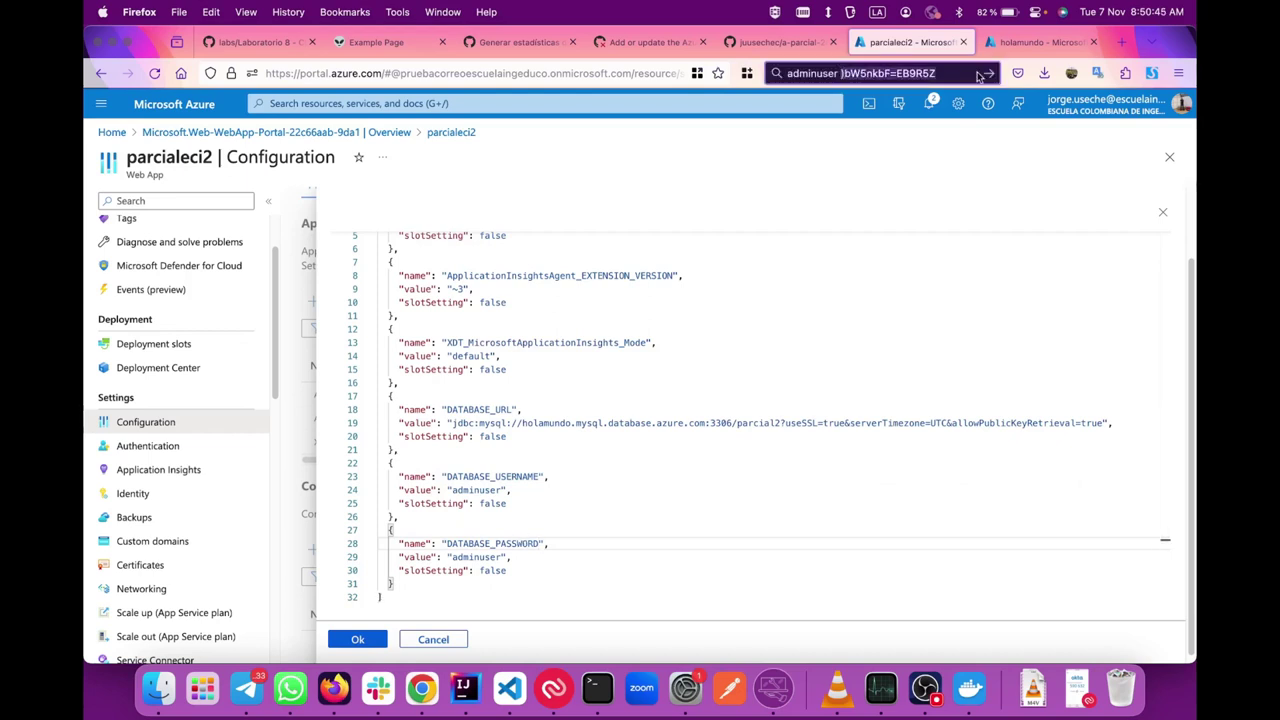
double_click(476, 557)
key("super+v")
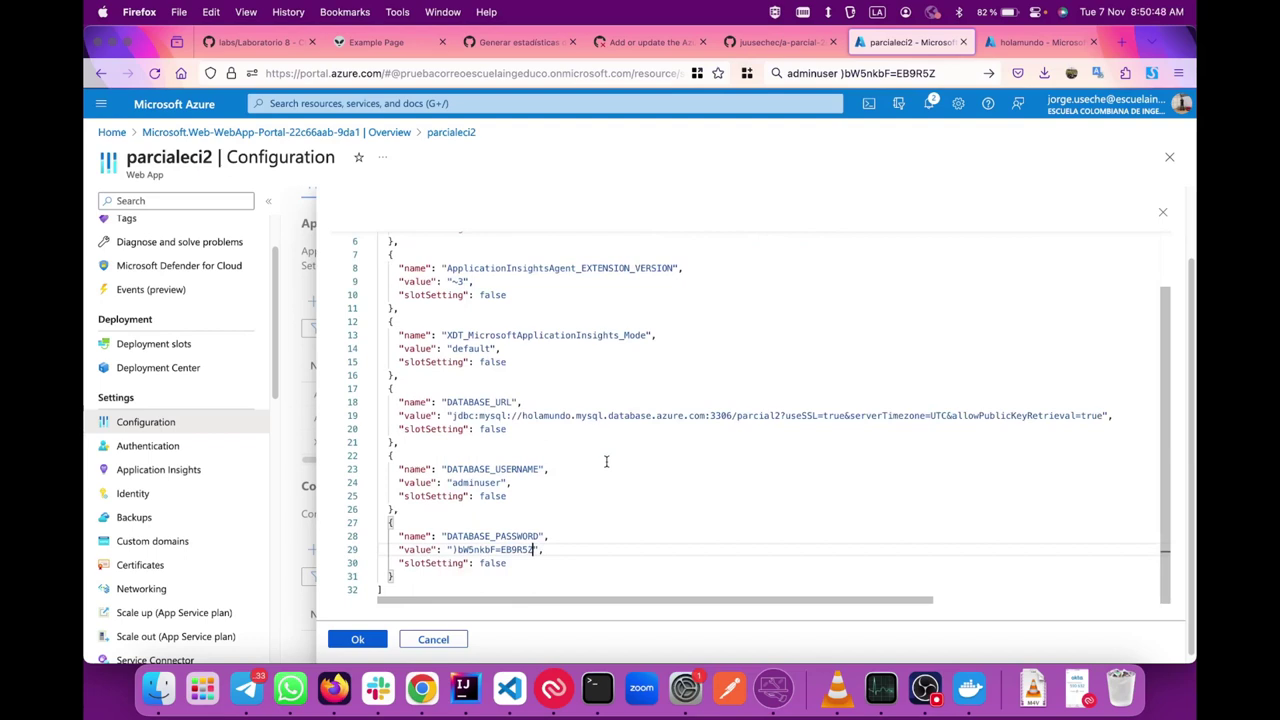
left_click(357, 639)
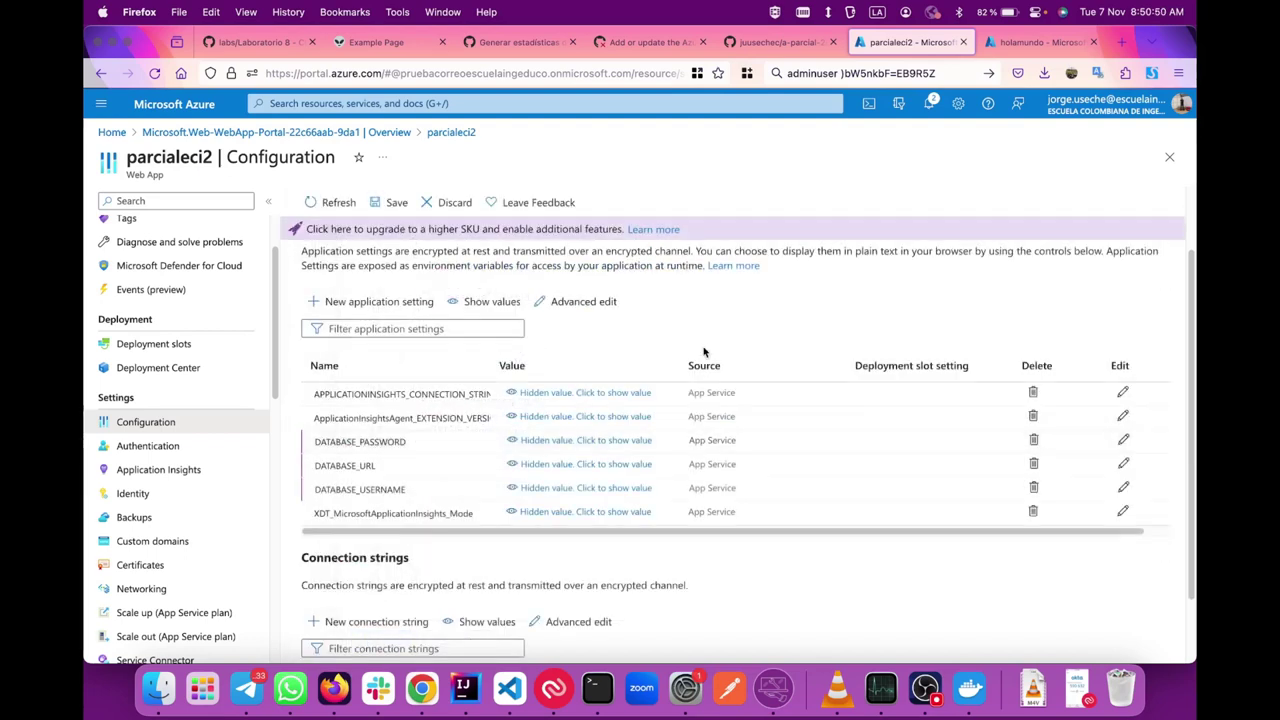
left_click(378, 203)
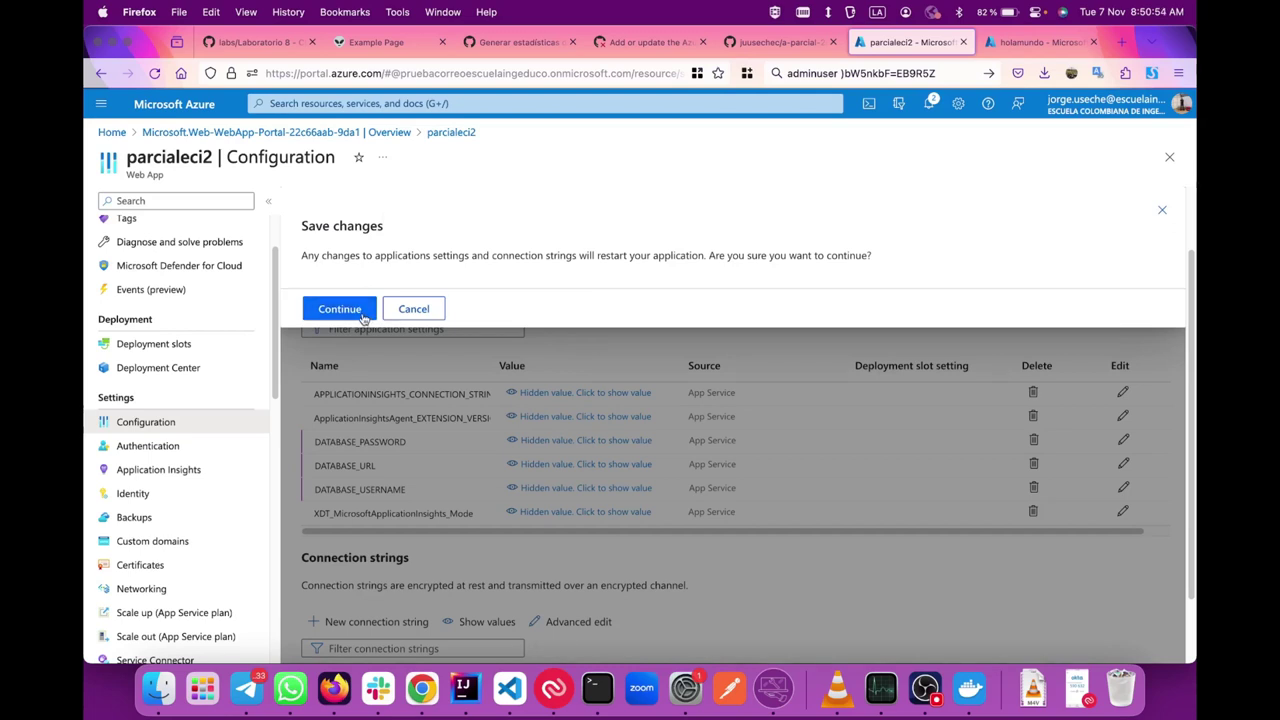
left_click(339, 309)
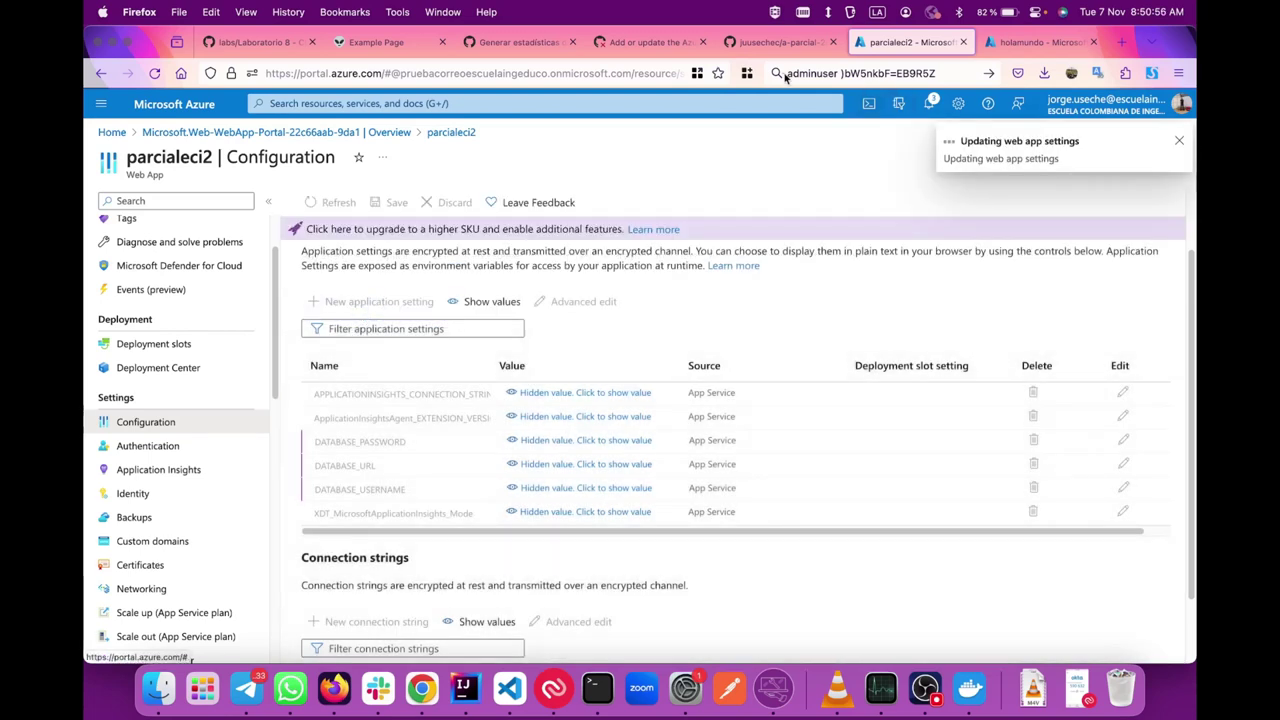
- Switch to IntelliJ IDEA and set application.properties' datasource URL to ${DATABASE_URL} and username to ${DATASOURCE_USERNAME}
key("ctrl+Left")
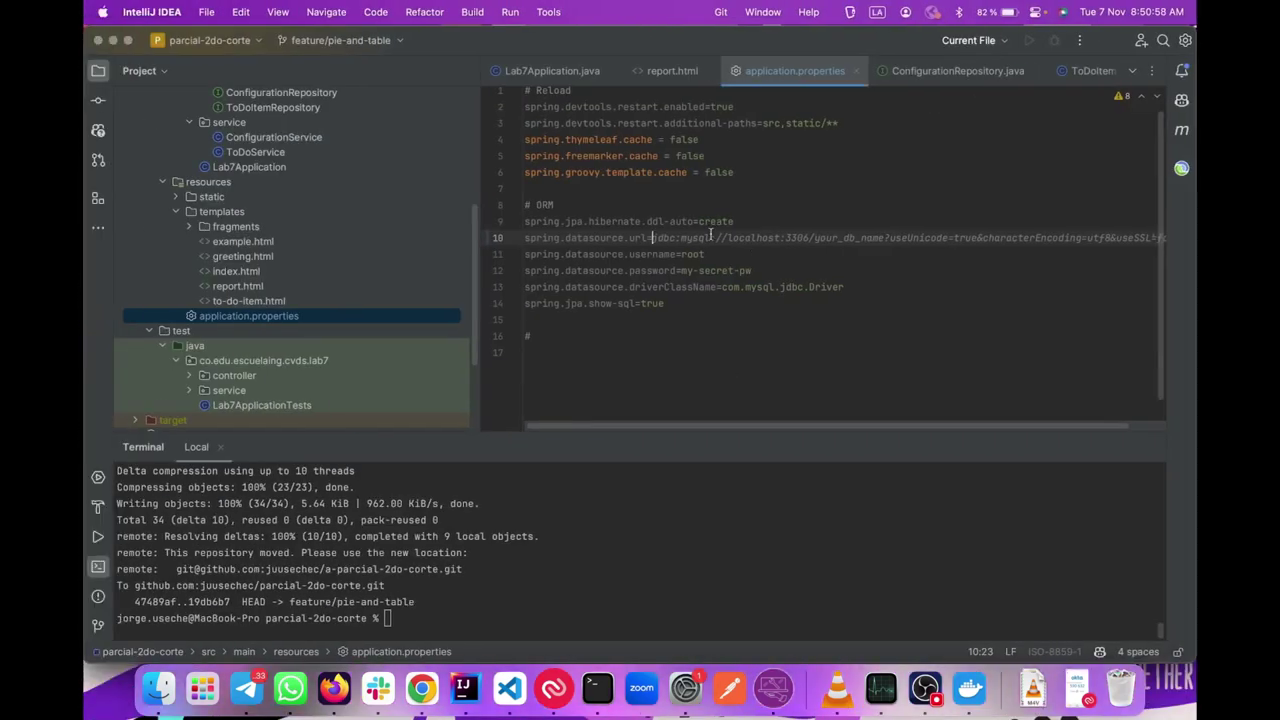
type("${")
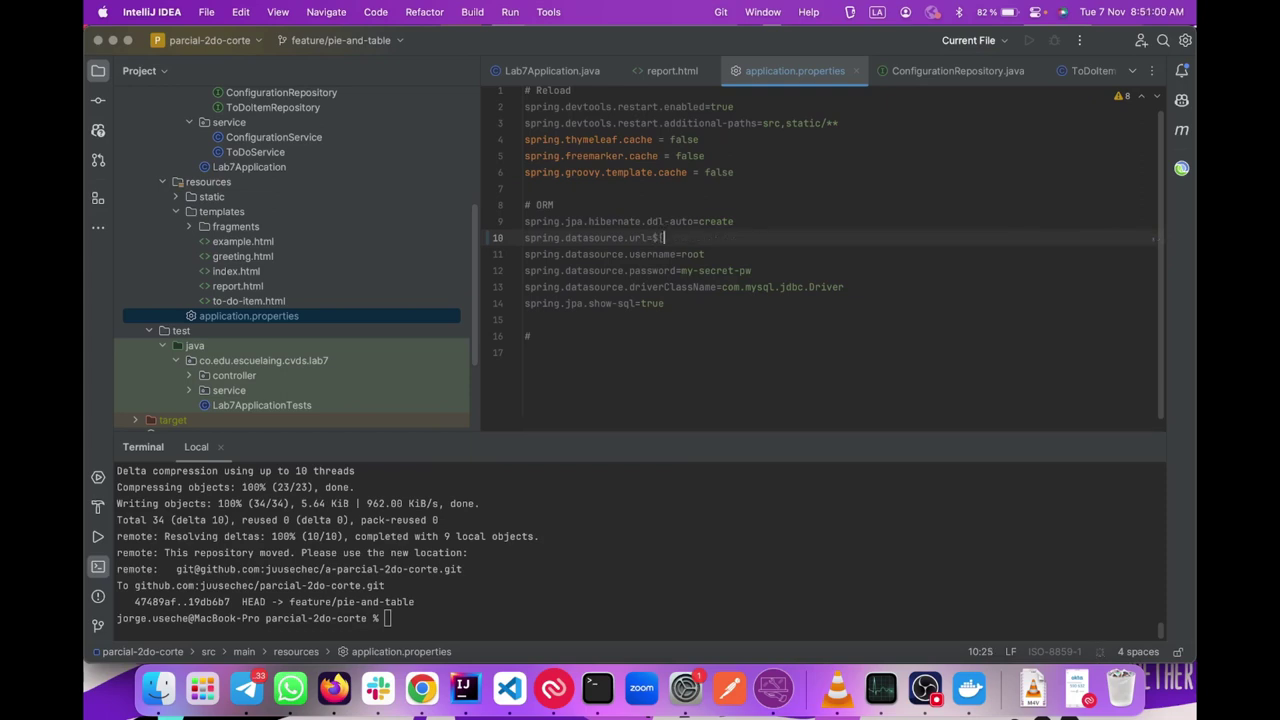
key("Tab")
left_click(663, 237)
double_click(696, 254)
type("${DATASOURCE_USERNAME")
double_click(696, 238)
left_click(696, 238)
key("shift+alt+Right")
type("DATABASE_URL")
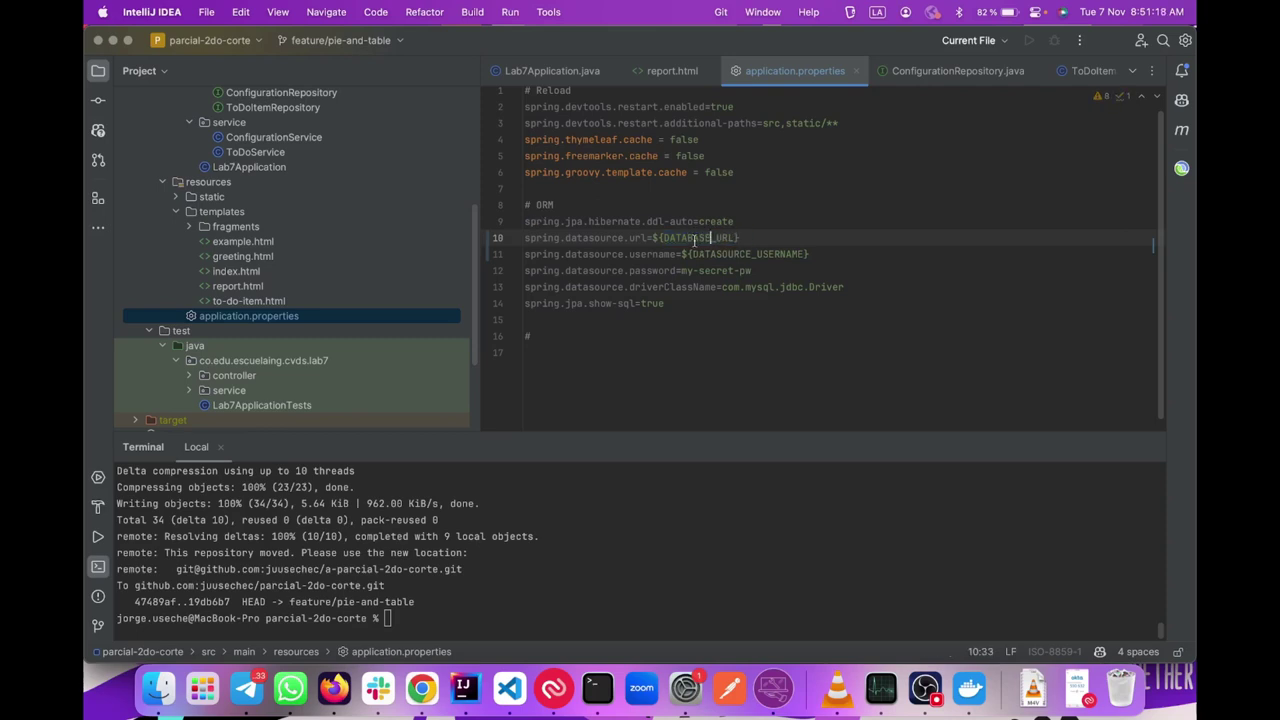
- Correct the datasource username placeholder to ${DATABASE_USERNAME} and set the datasource password to the placeholder ${DATABASE_PASSWORD}
left_click(662, 238, "shift")
key("super+c")
mouse_move(691, 254)
left_mouse_down()
mouse_move(753, 254)
mouse_move(683, 270)
left_mouse_up()
key("super+v")
type("${DATABASE_PASSWORD}")
- Stage all changes and commit them with the message "add database configuration parameters as environment variables"
left_click(612, 628)
key("Return")
type("git add .")
key("Return")
type("git commit -m \"add")
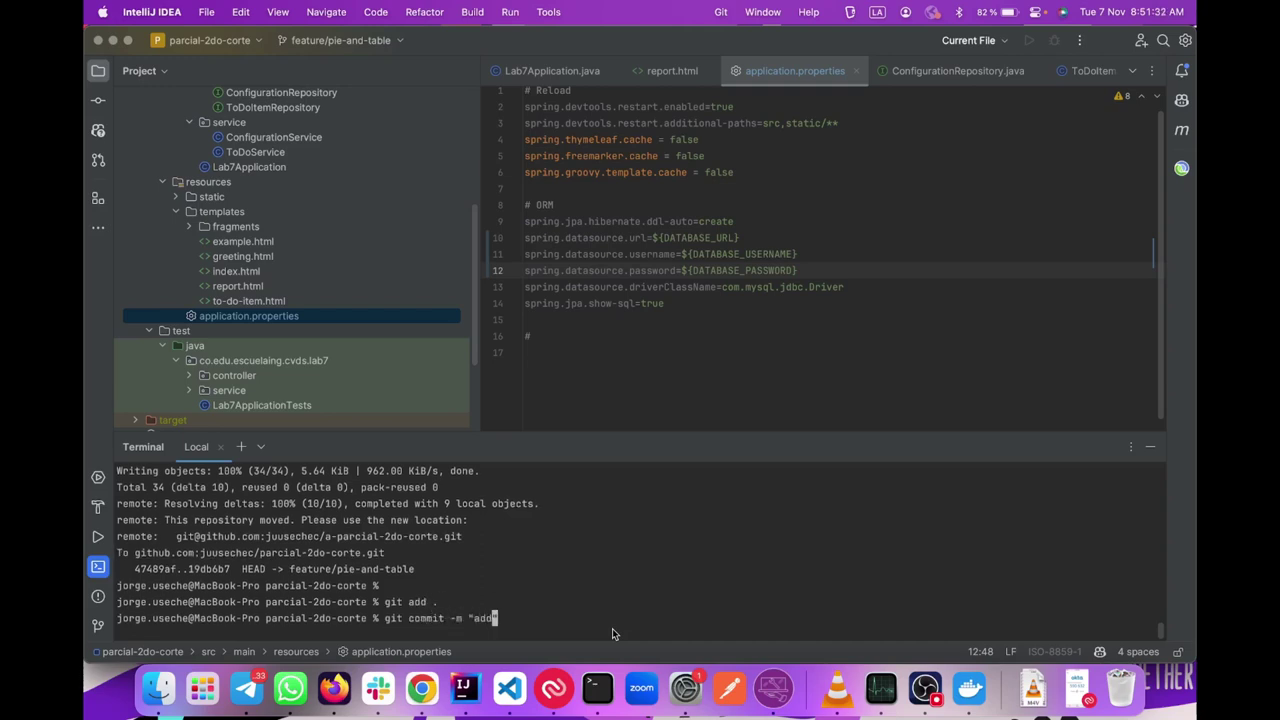
type(" datab")
type("ase config")
type("uration paramete")
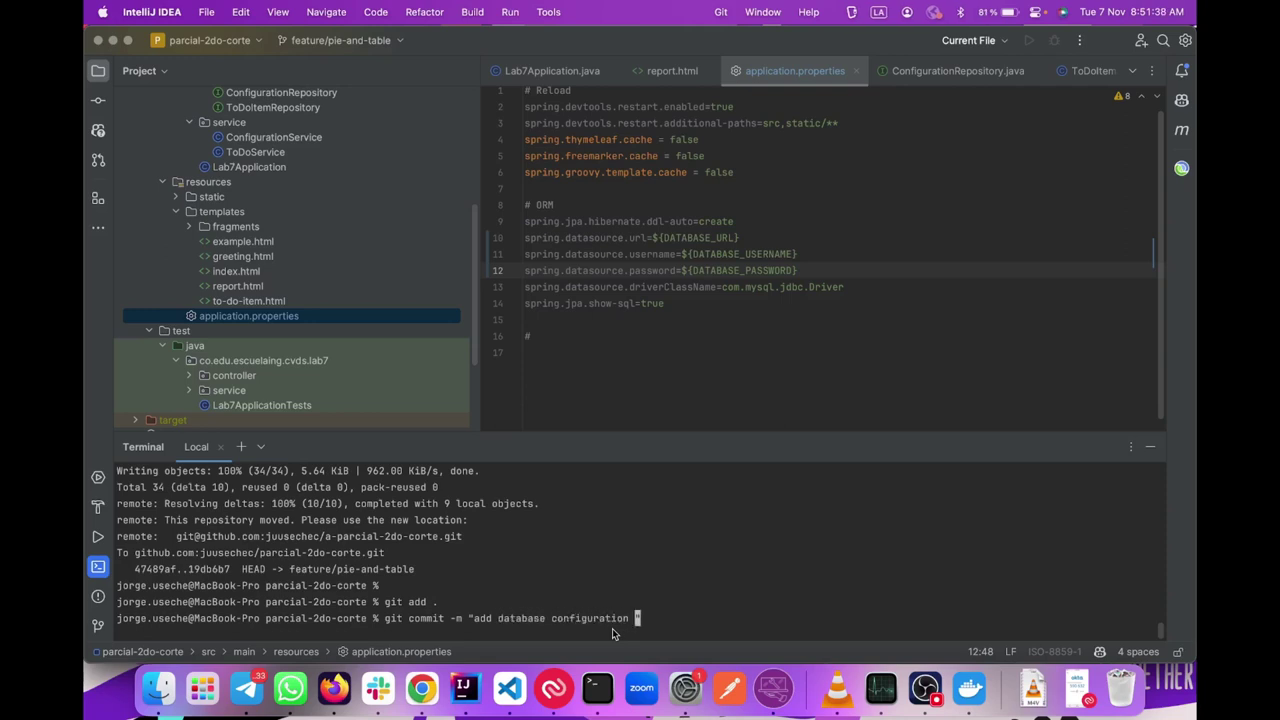
type("rs as environment variables\"")
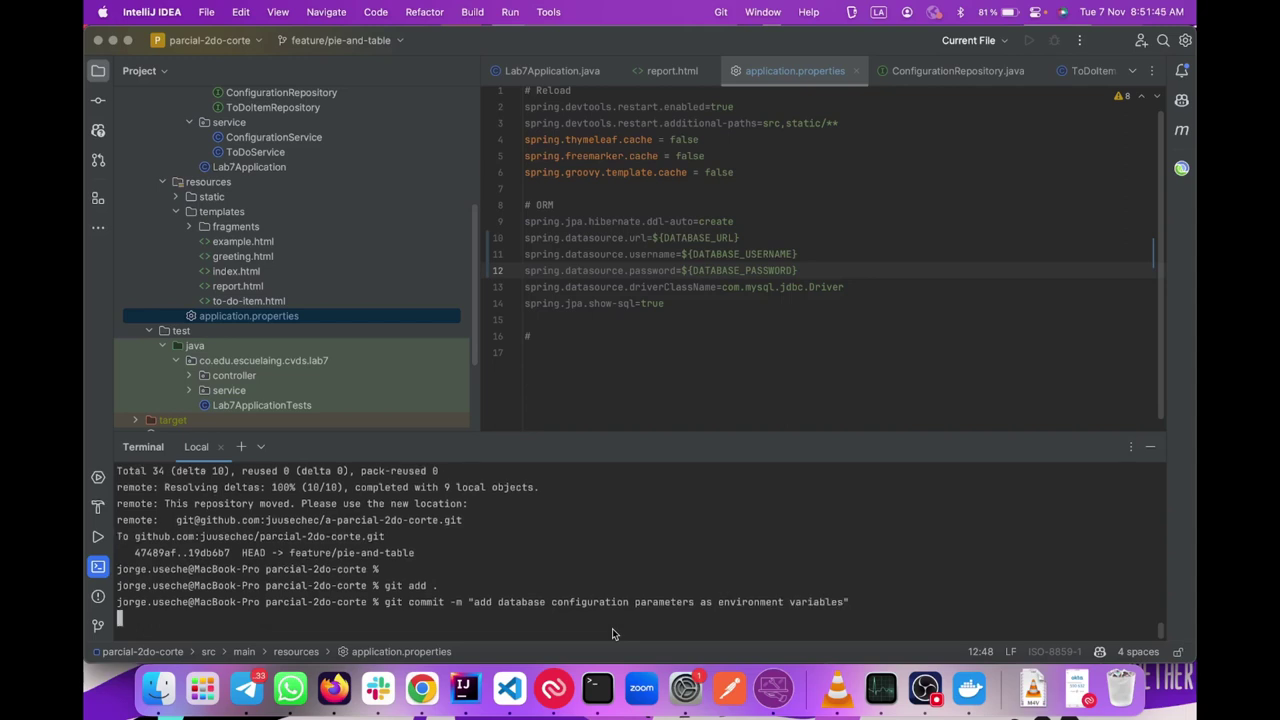
- Push the database configuration commit to the remote feature/pie-and-table branch
key("ctrl+r")
type("push")
key("Return")
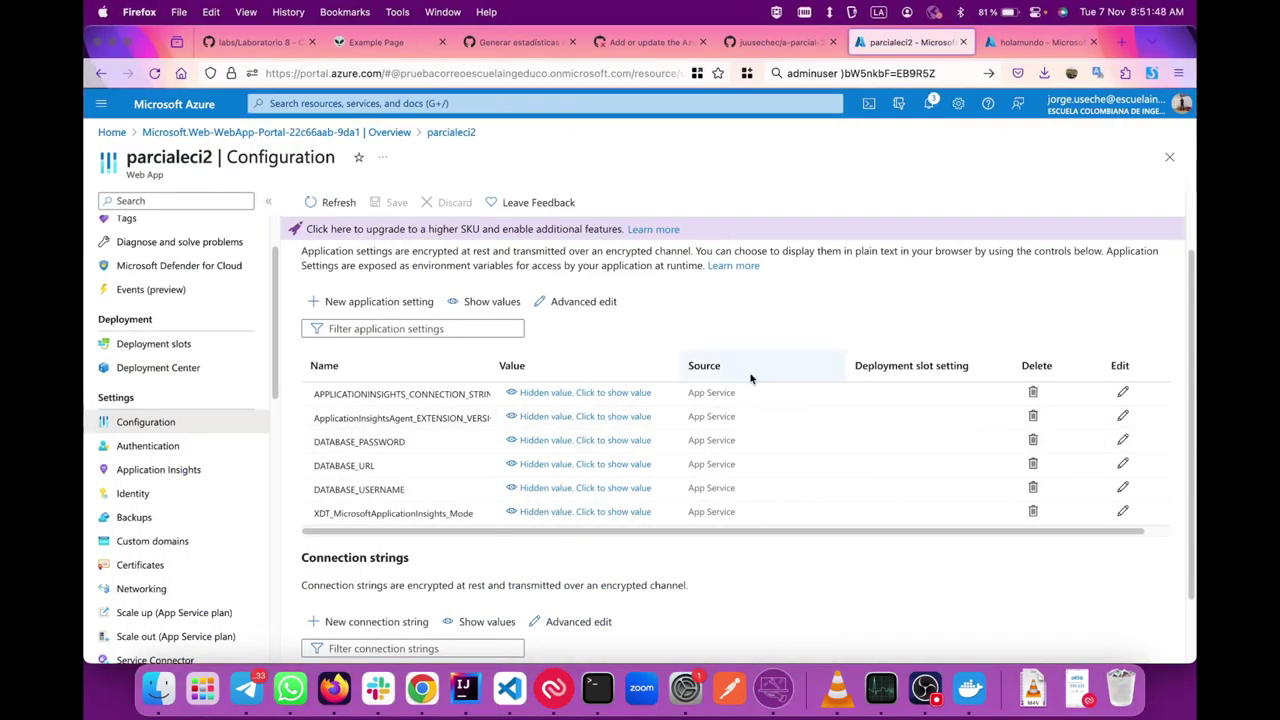
- Switch to Firefox and open the build job of the failed "Merge branch 'feature/pie-and-table'" workflow run in a-parcial-2do-corte's Actions
left_click(757, 50)
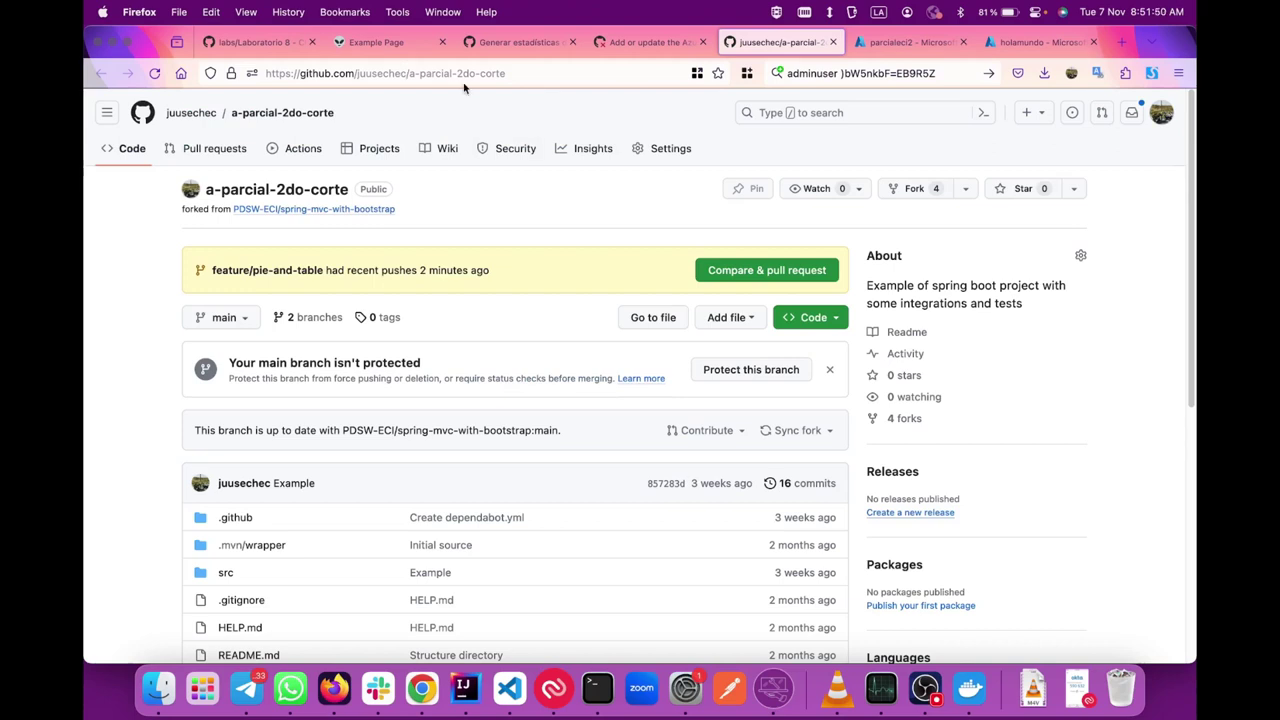
left_click(301, 150)
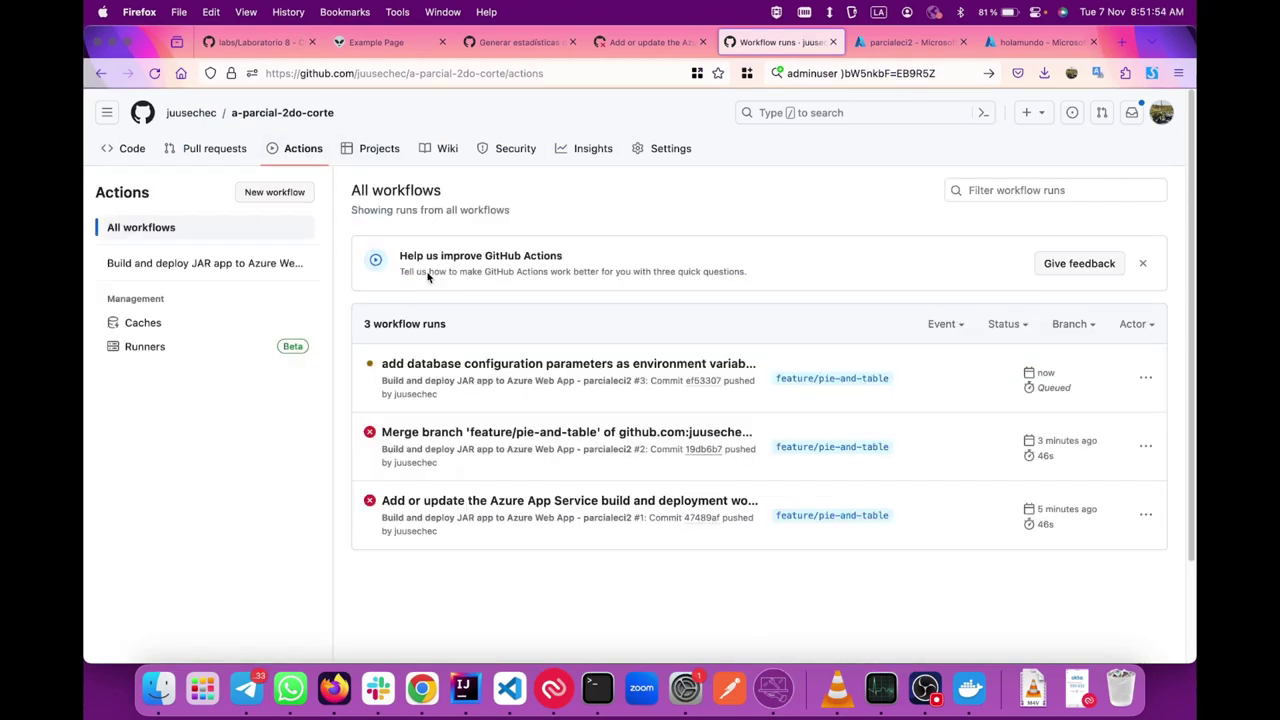
left_click(484, 433)
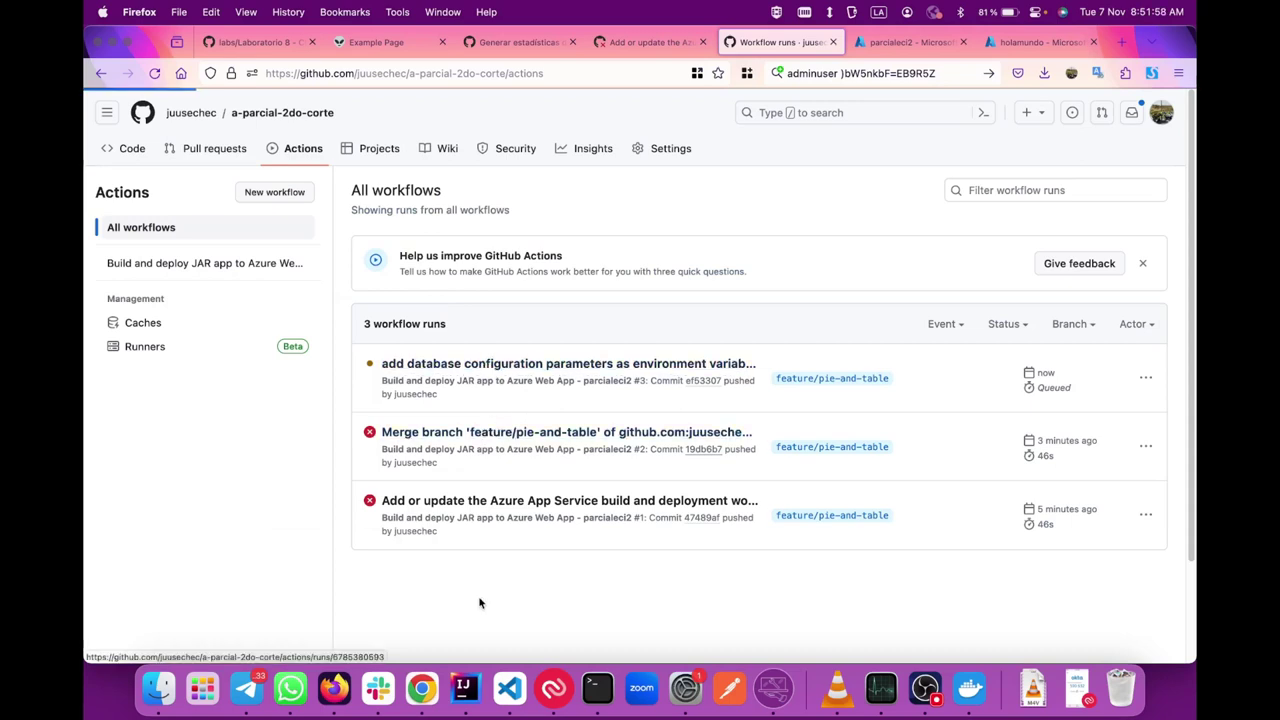
left_click(415, 441)
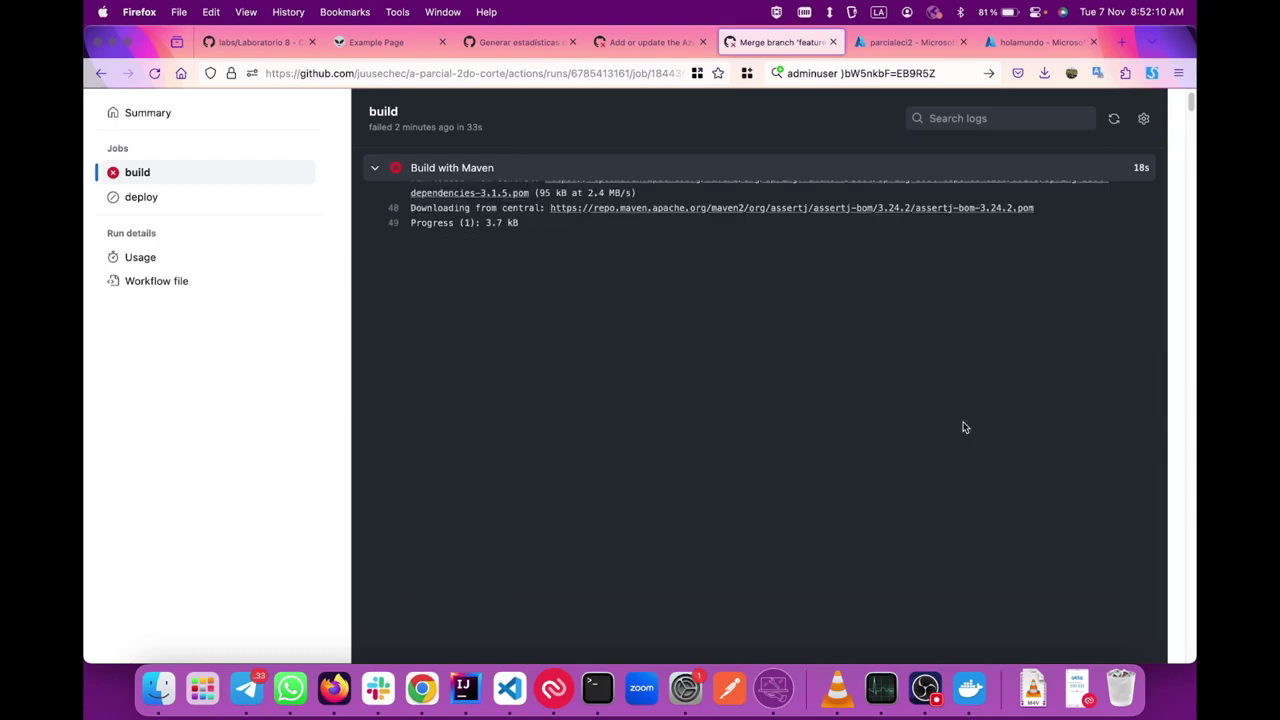
- Download the log archive of the failed build job
scroll(963, 427, "up", 5)
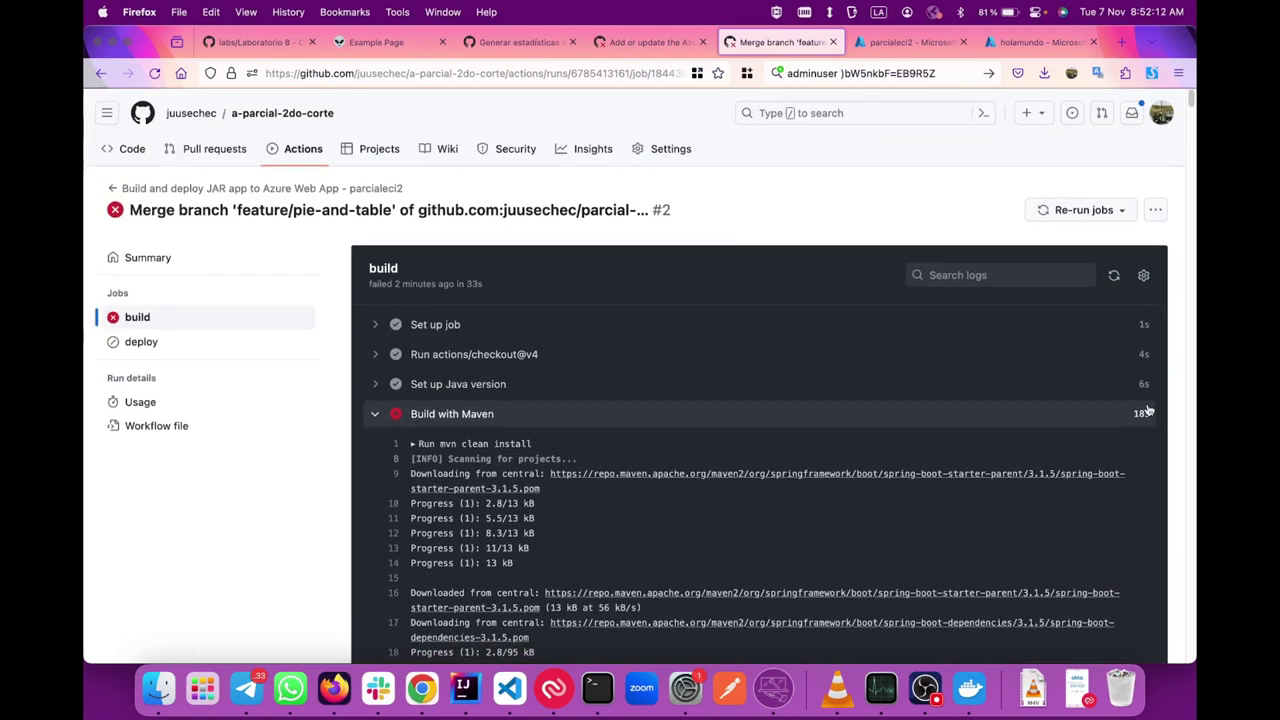
left_click(1143, 276)
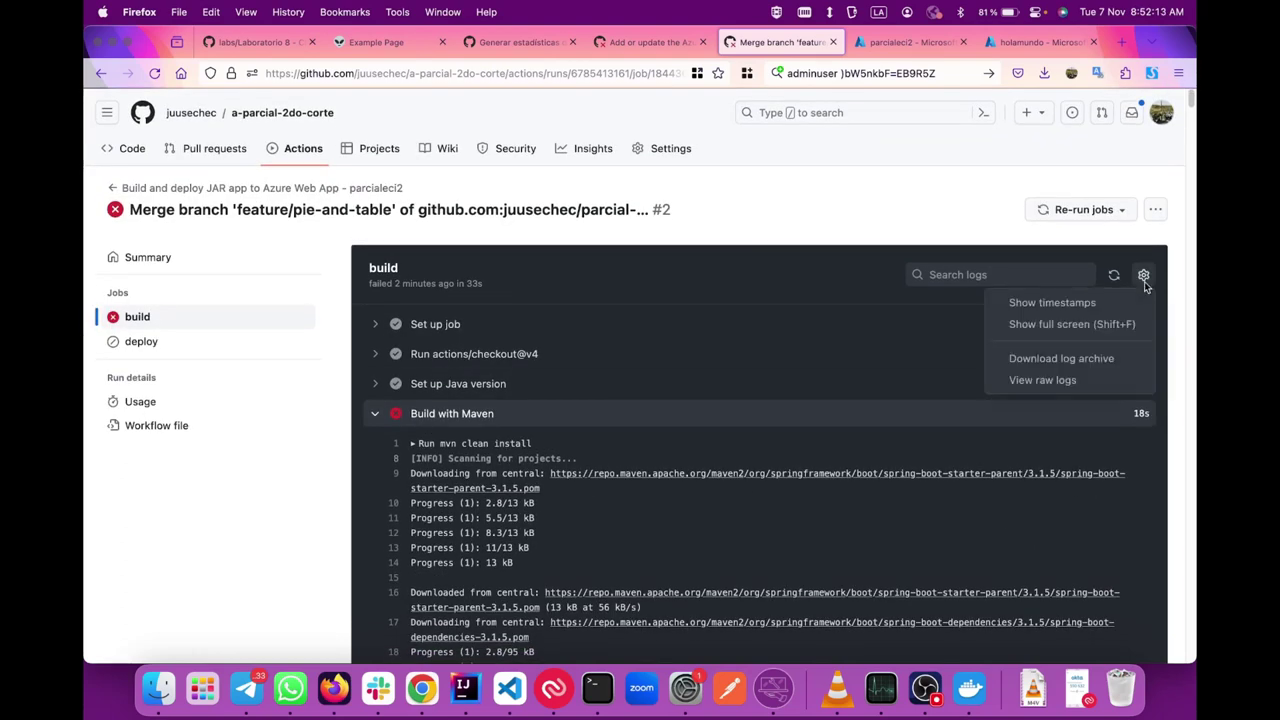
left_click(1071, 368)
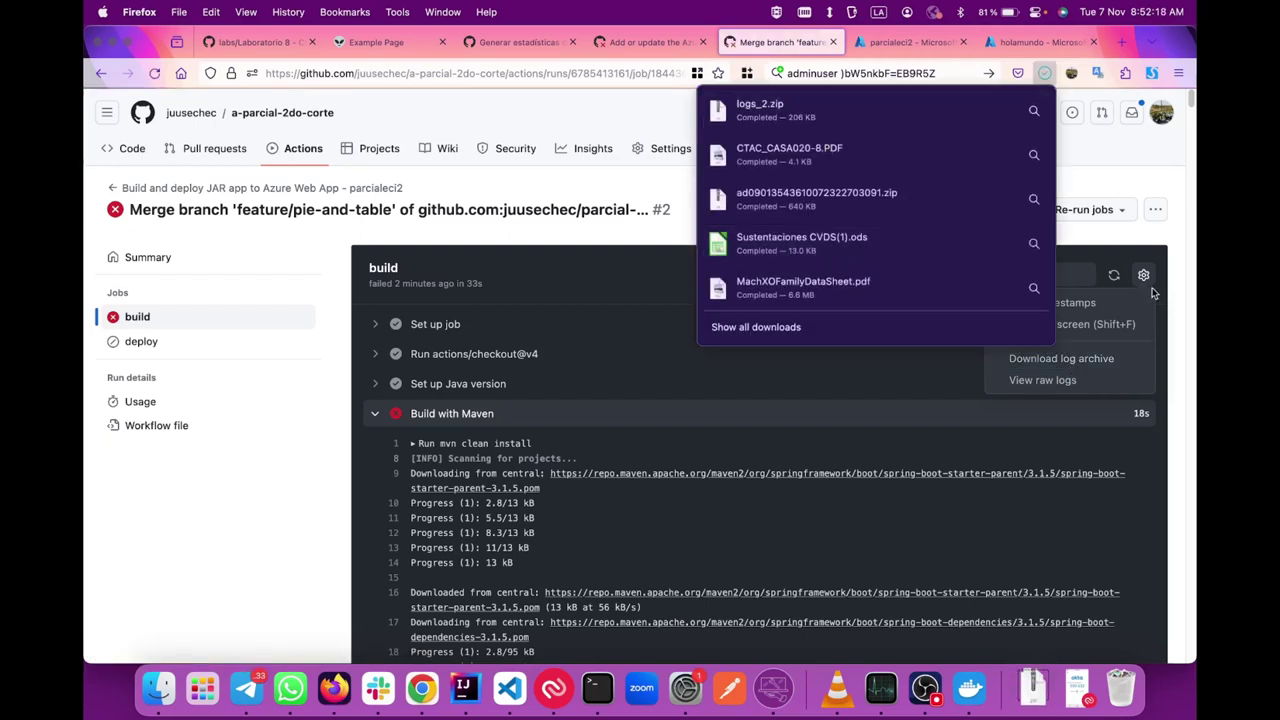
- Open the build job's raw logs and examine the Maven test errors near the end
left_click(1147, 283)
left_click(1063, 384)
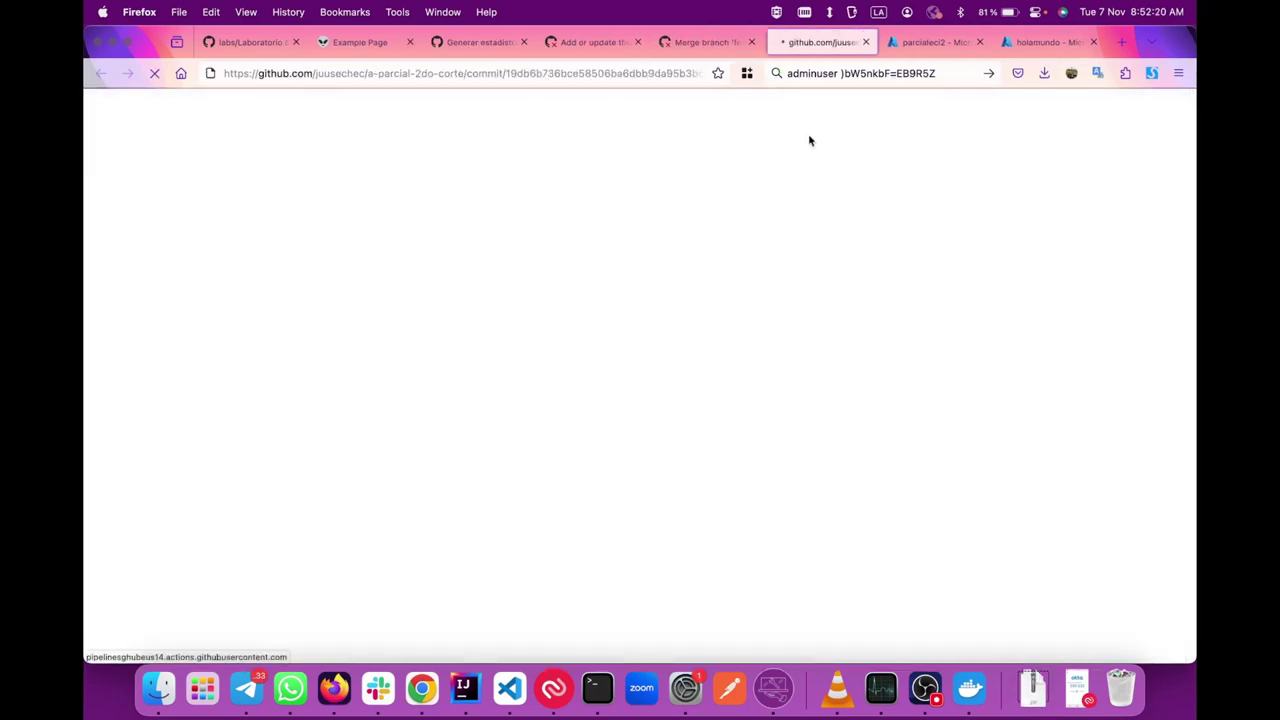
left_click_drag(1192, 100, 817, 487)
scroll(817, 487, "down", 20)
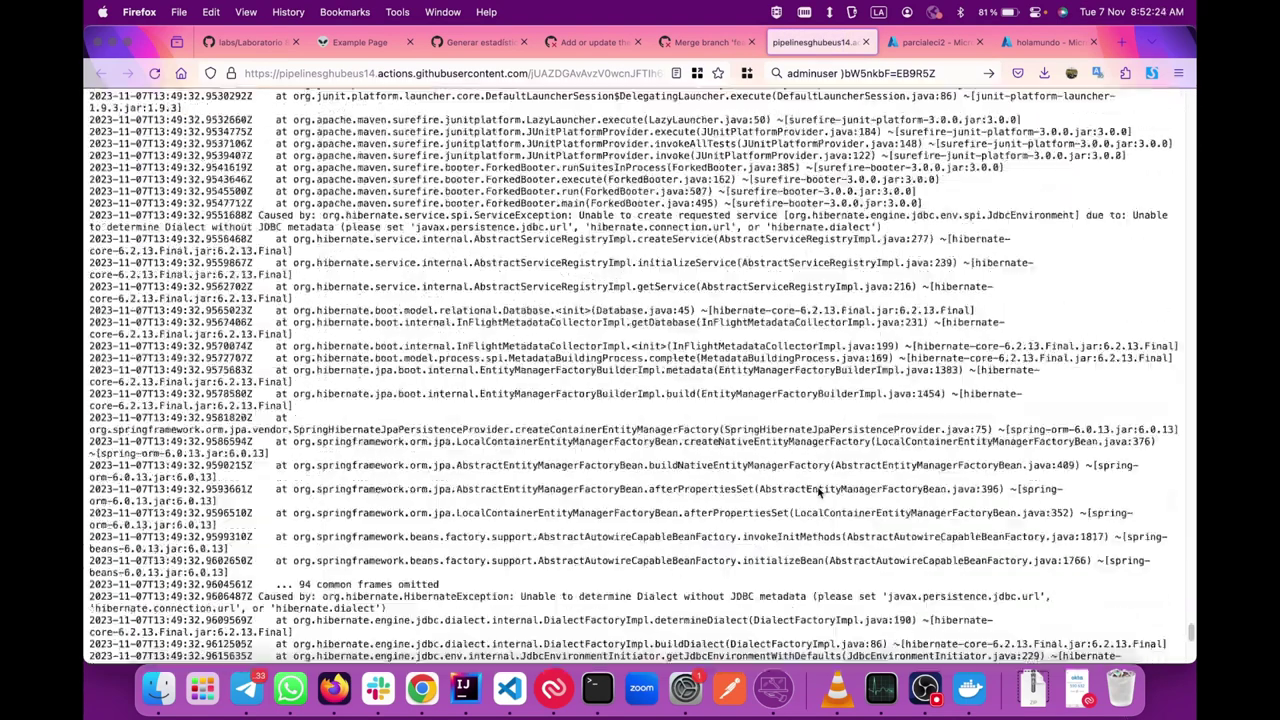
scroll(1150, 617, "down", 15)
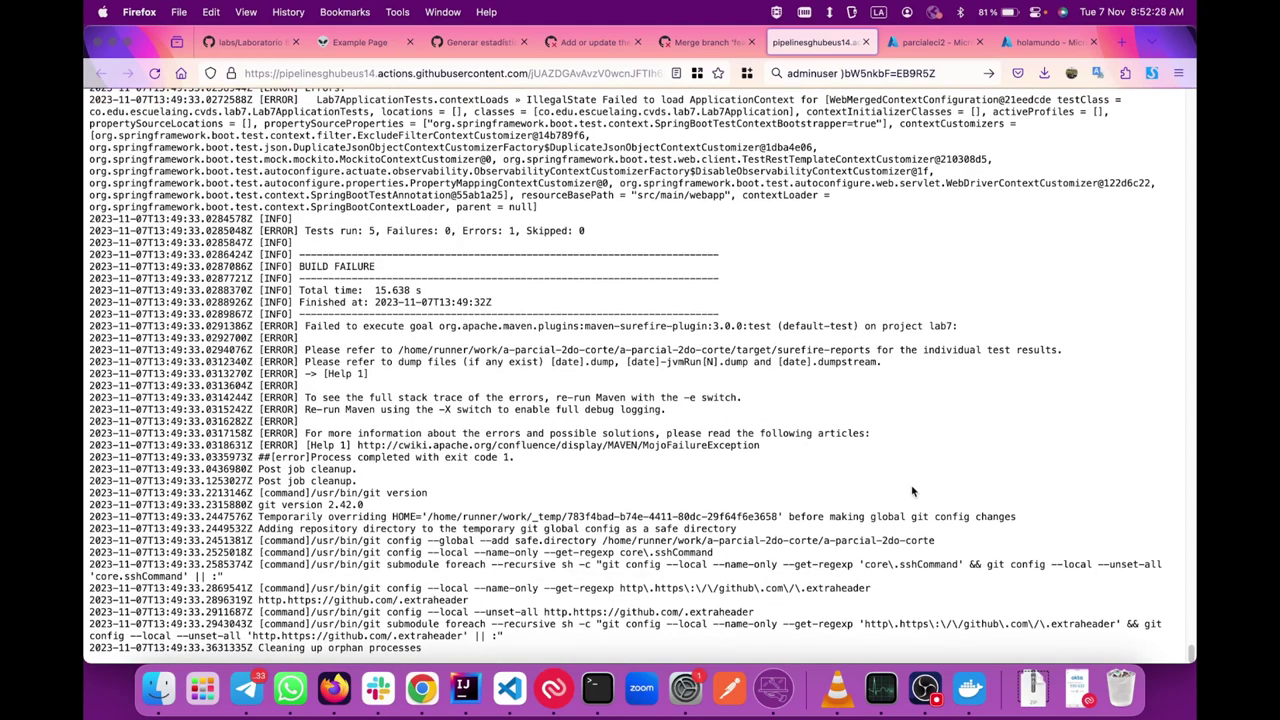
scroll(441, 198, "up", 3)
- Switch to IntelliJ IDEA and delete the Lab7ApplicationTests class from the co.edu.escuelaing.cvds.lab7 test package
key("ctrl+Left")
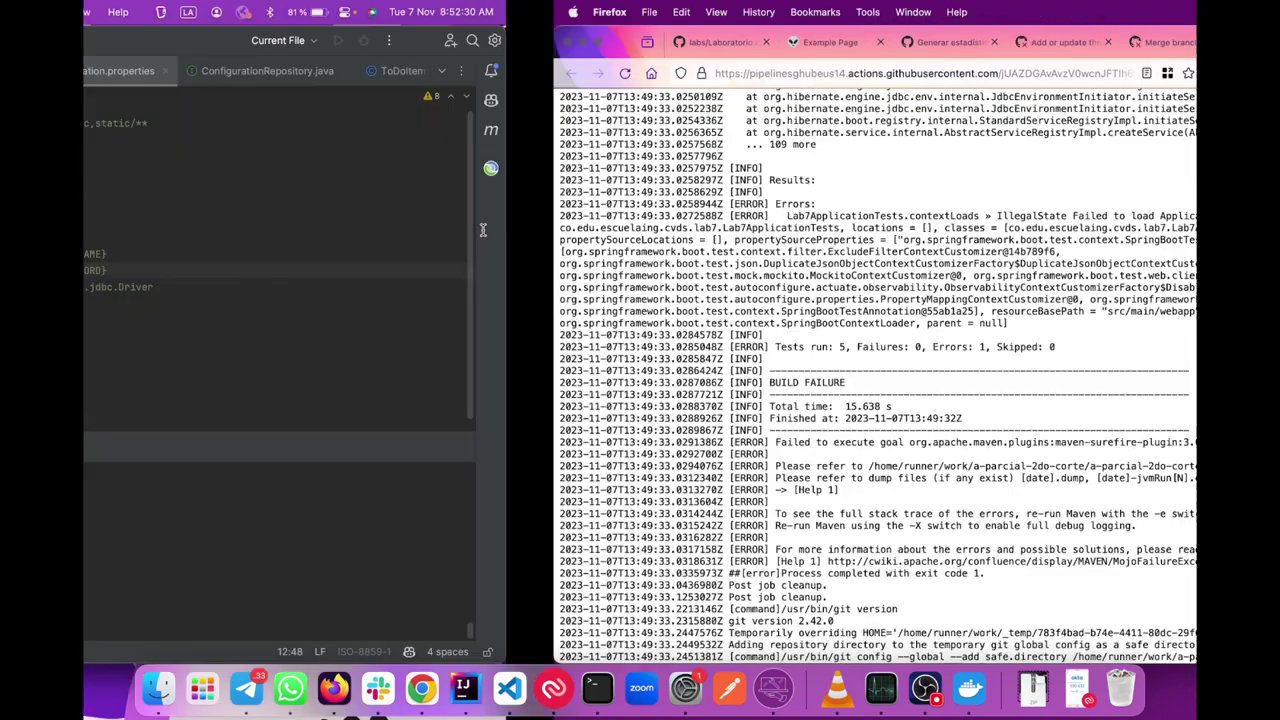
scroll(420, 250, "down", 4)
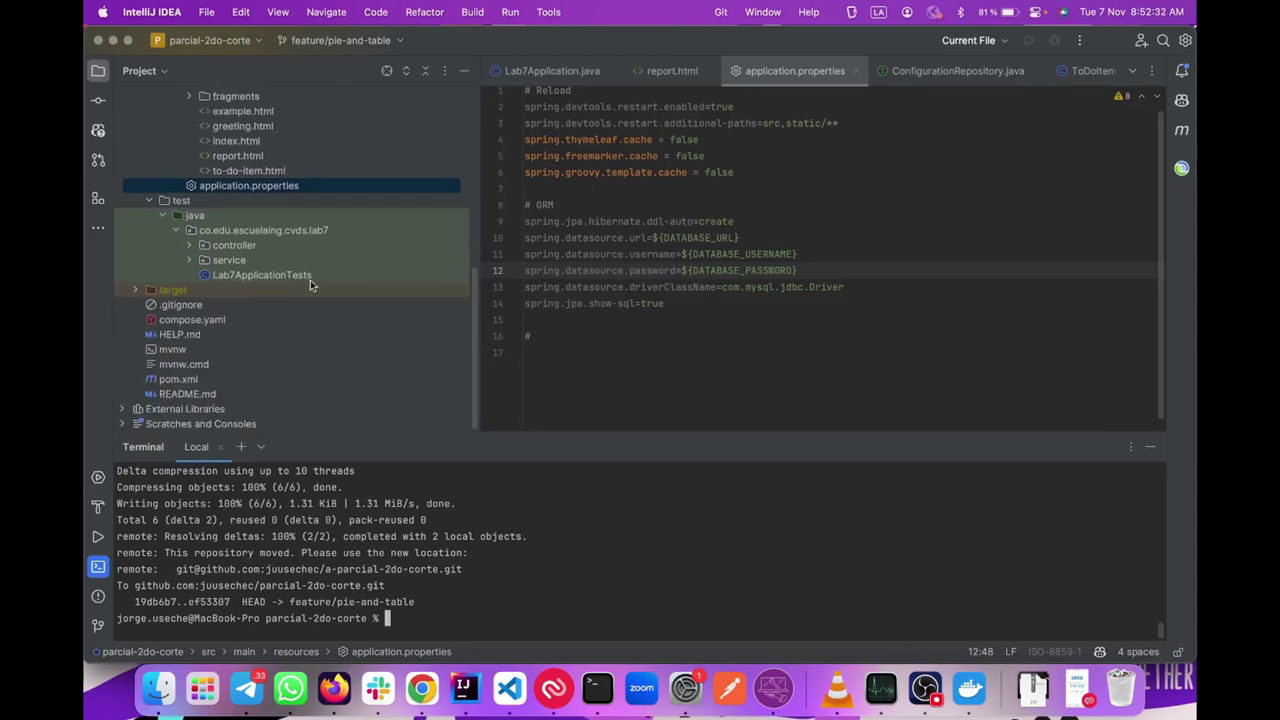
left_click(290, 277)
double_click(290, 277)
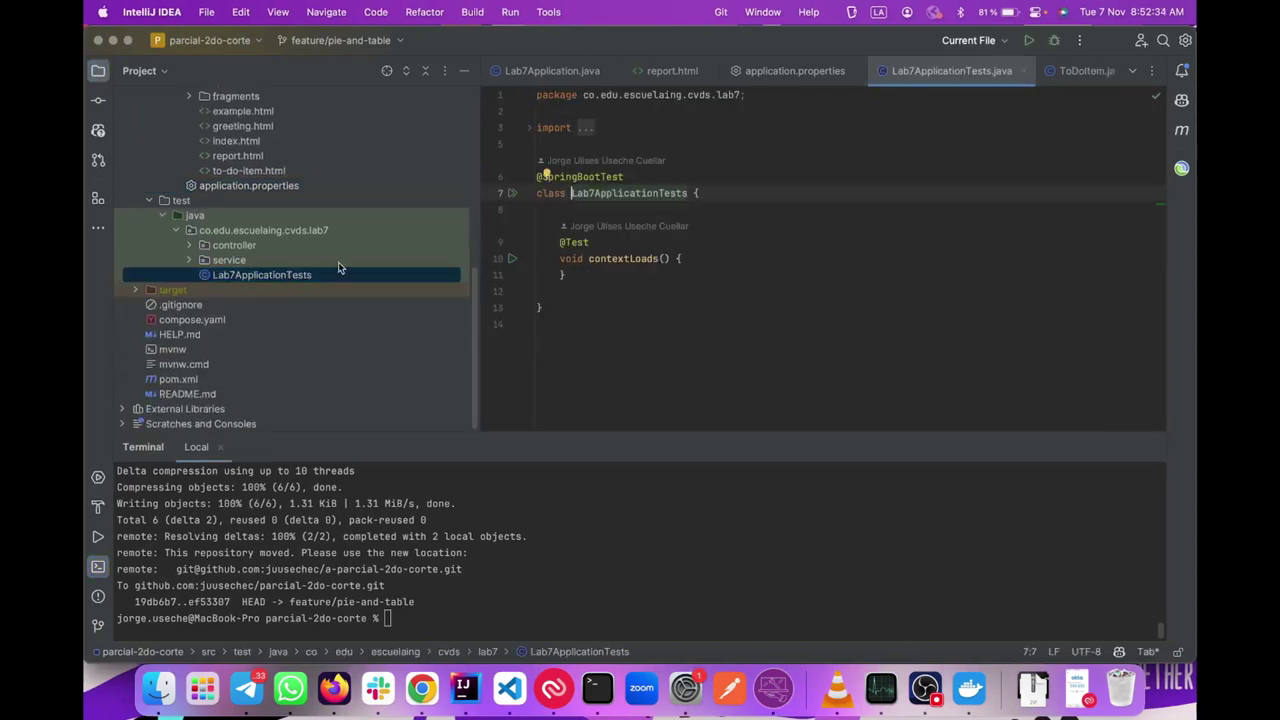
left_click(234, 278)
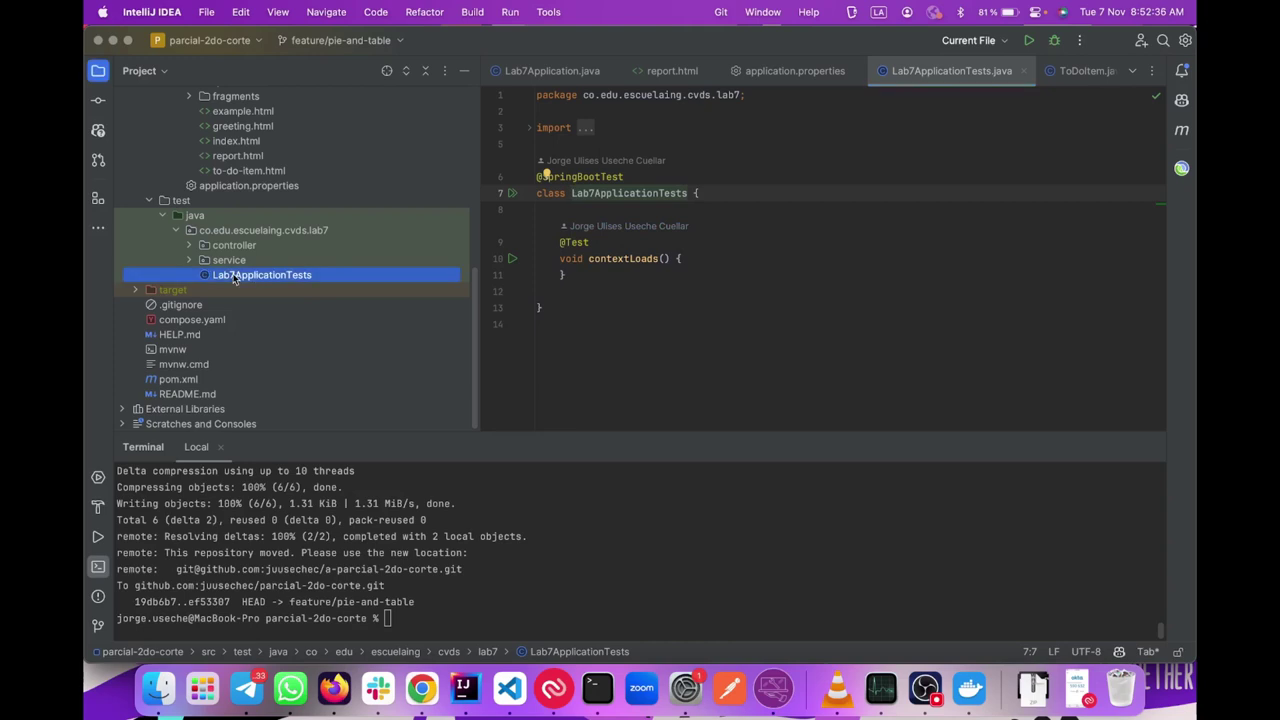
key("Delete")
key("Return")
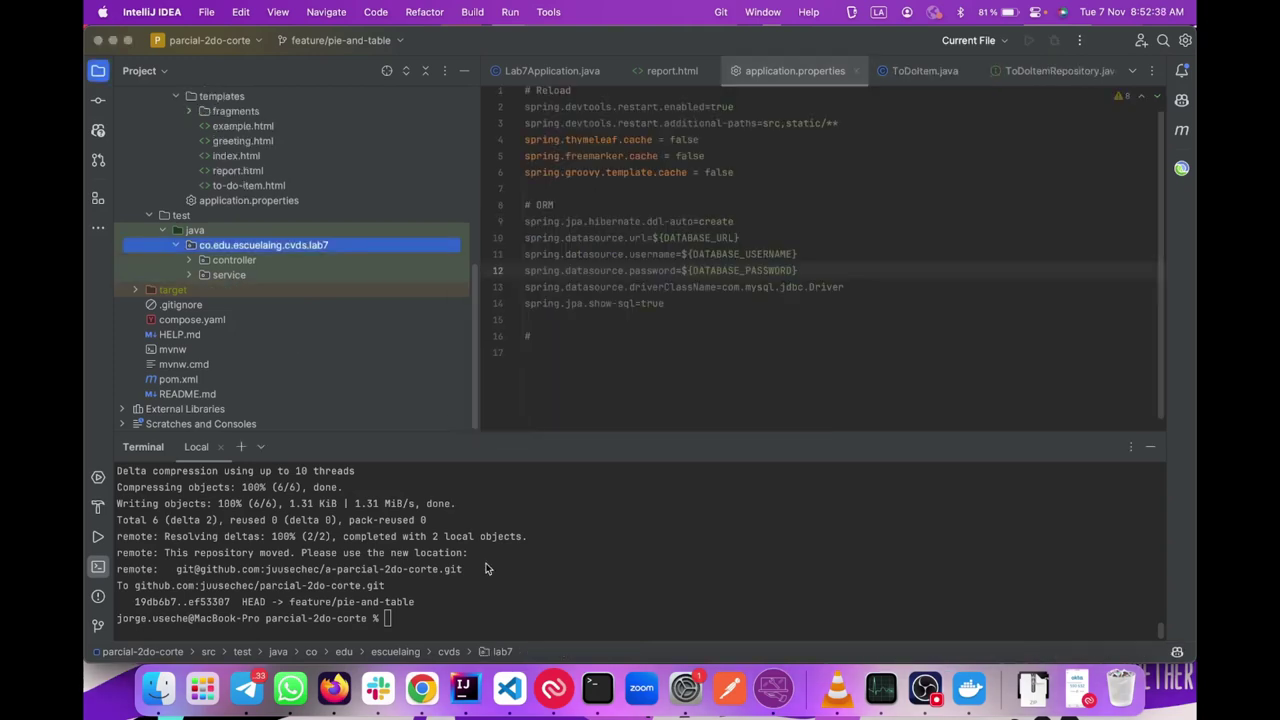
- Commit the test deletion, including all tracked changes, with the message "Delete failed test"
type("gia")
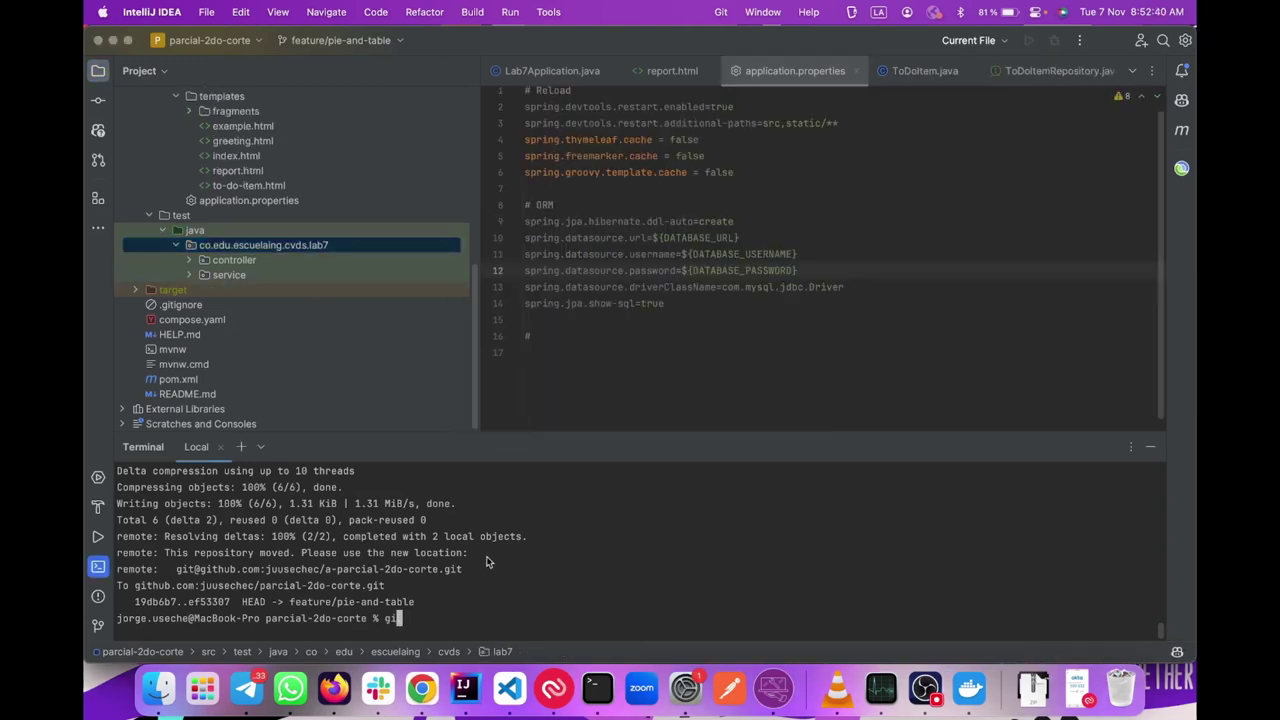
key("BackSpace")
type("t commit -am \"\"")
key("Left")
key("Left")
key("Left")
key("Left")
key("Right")
key("Right")
key("Right")
type("Delete fa")
type("iled tes")
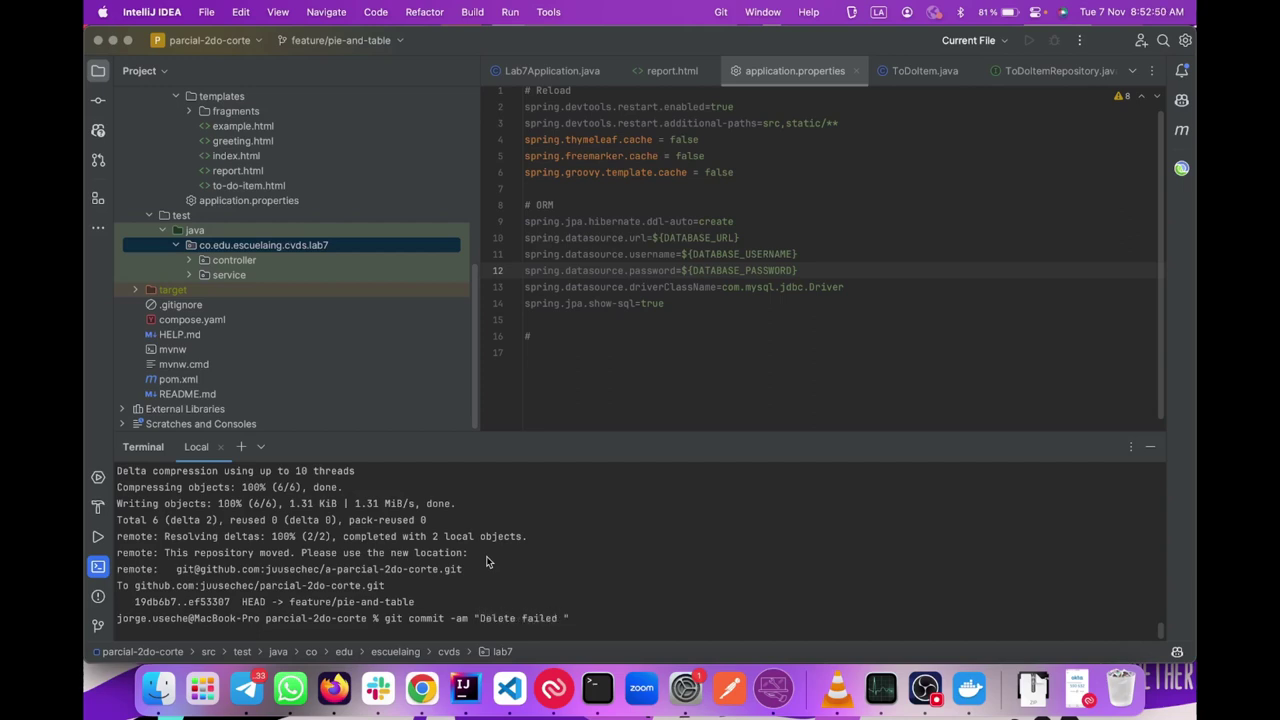
type("t")
key("alt+Left")
key("alt+Left")
key("alt+Left")
key("alt+Left")
key("alt+Left")
key("Right")
key("Right")
key("Right")
key("Right")
key("Right")
key("Return")
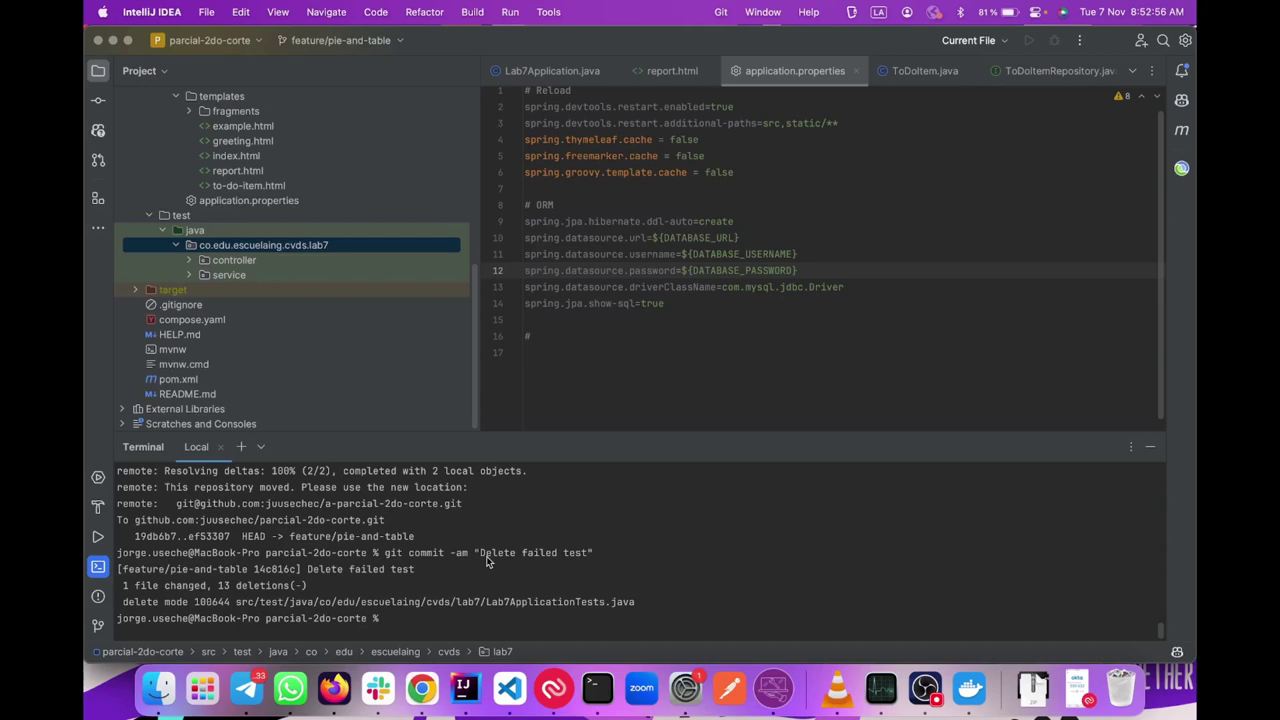
- Push the "Delete failed test" commit to the remote feature/pie-and-table branch
key("ctrl+r")
type("push")
key("Return")
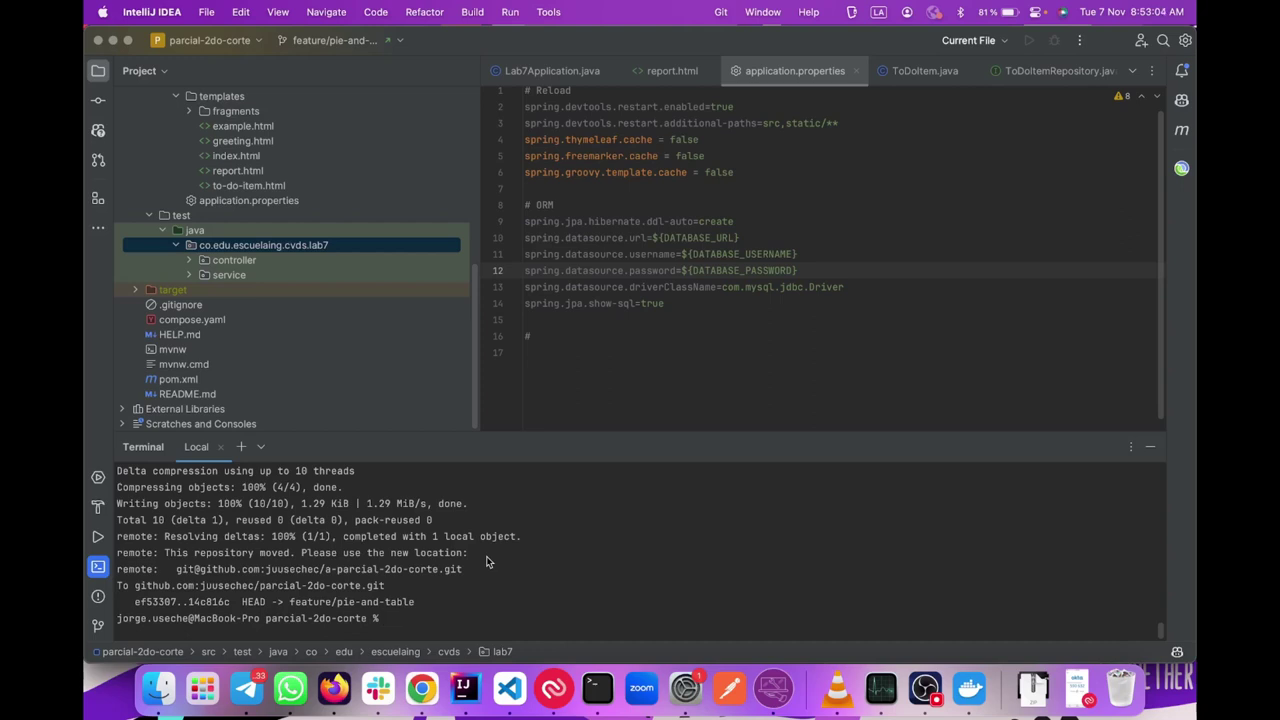
- Switch to Firefox, close the "Merge branch" run's tab, and open the "Delete failed test" workflow run of a-parcial-2do-corte
key("super+Tab")
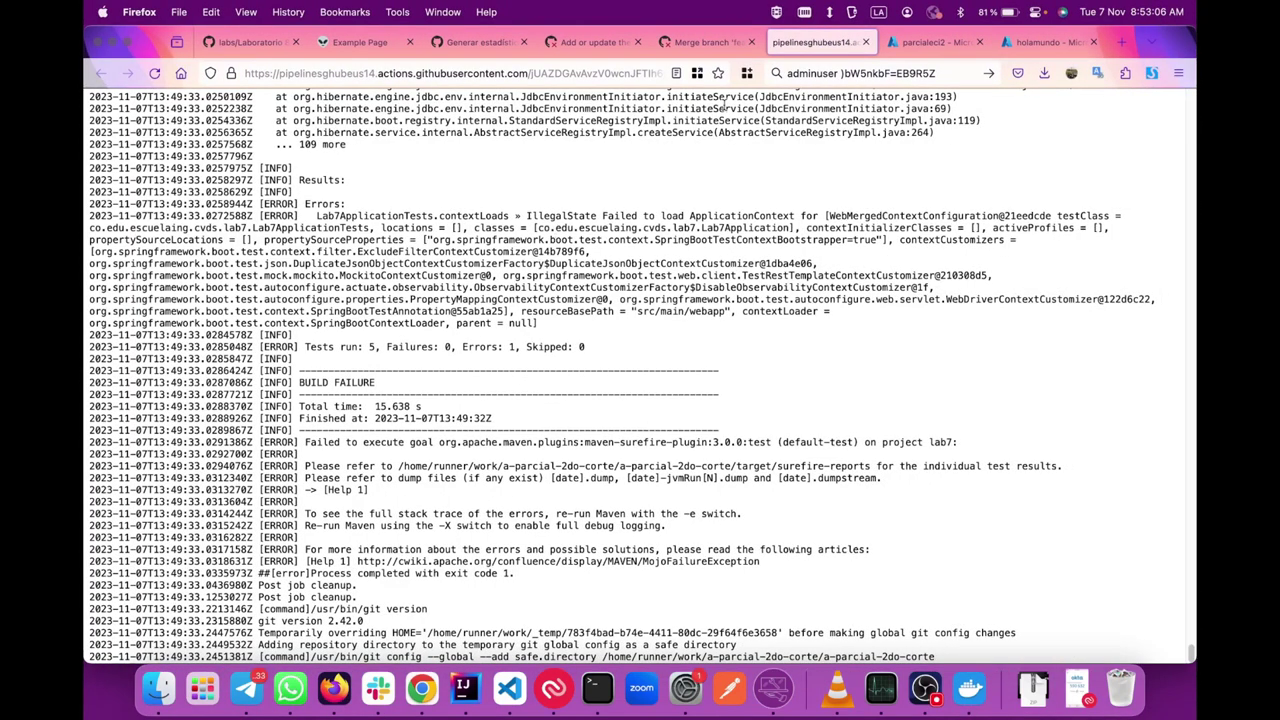
left_click(699, 45)
key("ctrl+w")
left_click(630, 42)
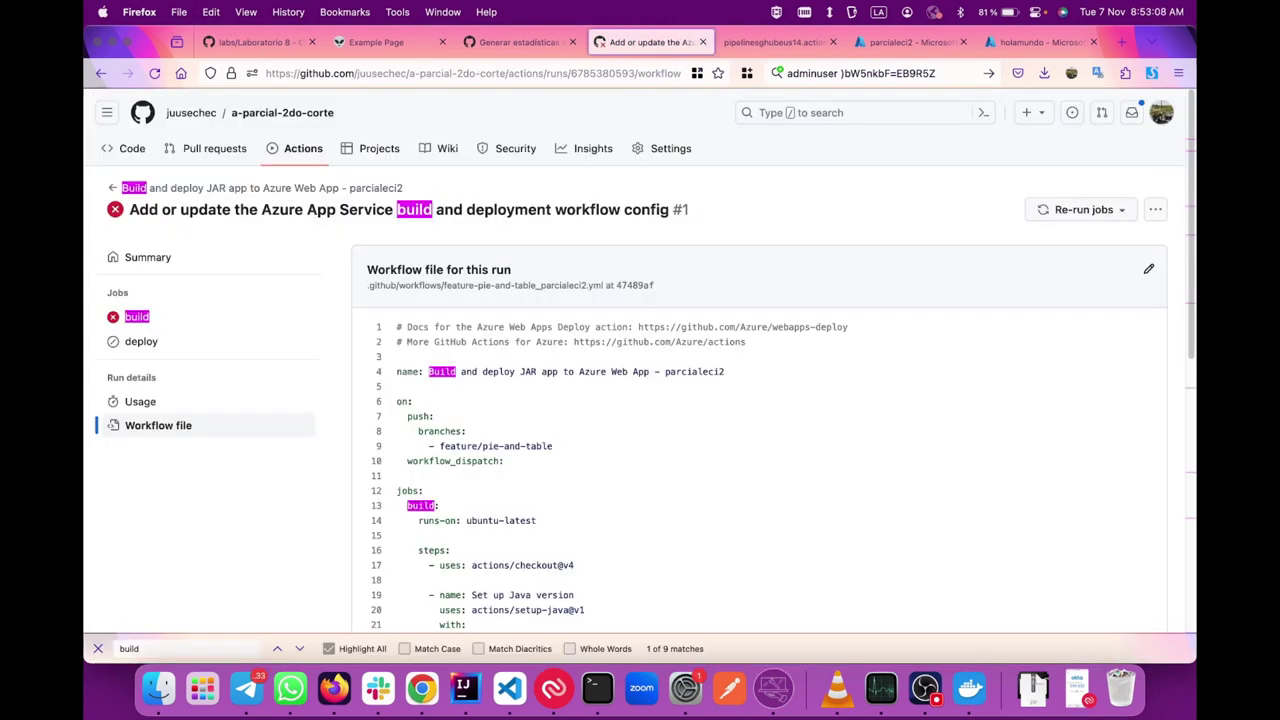
left_click(306, 151)
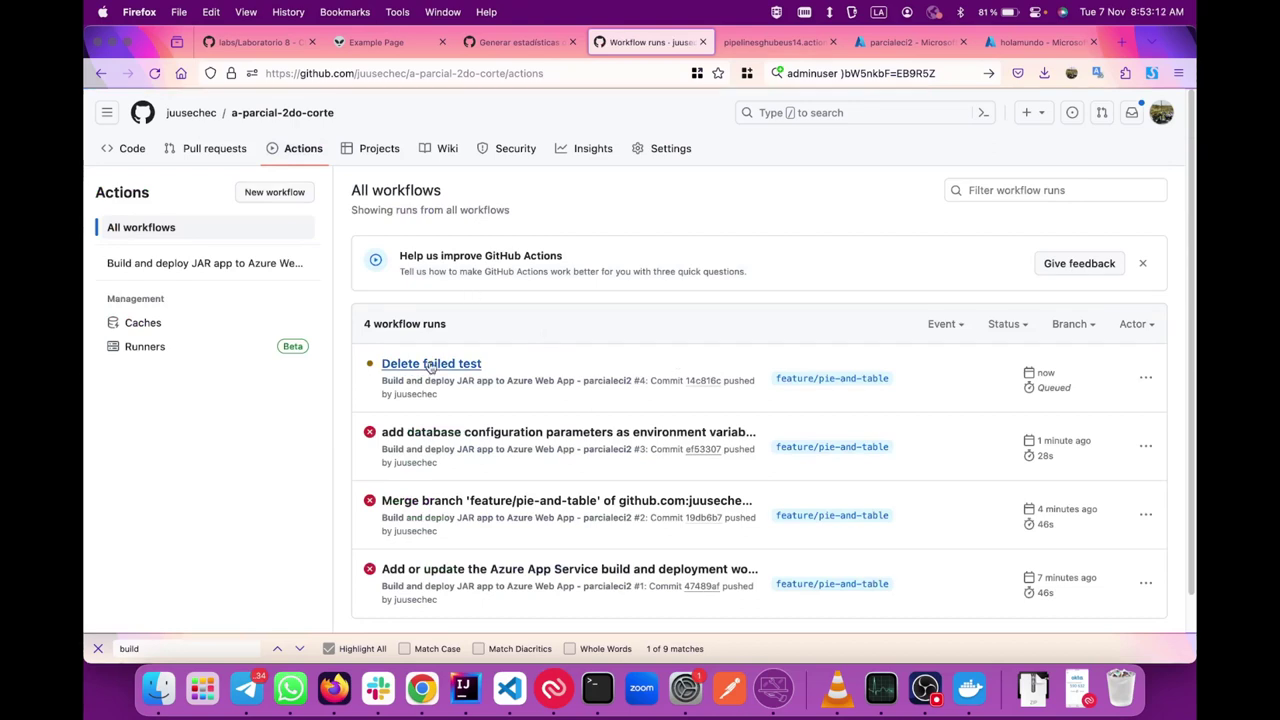
left_click(430, 365)
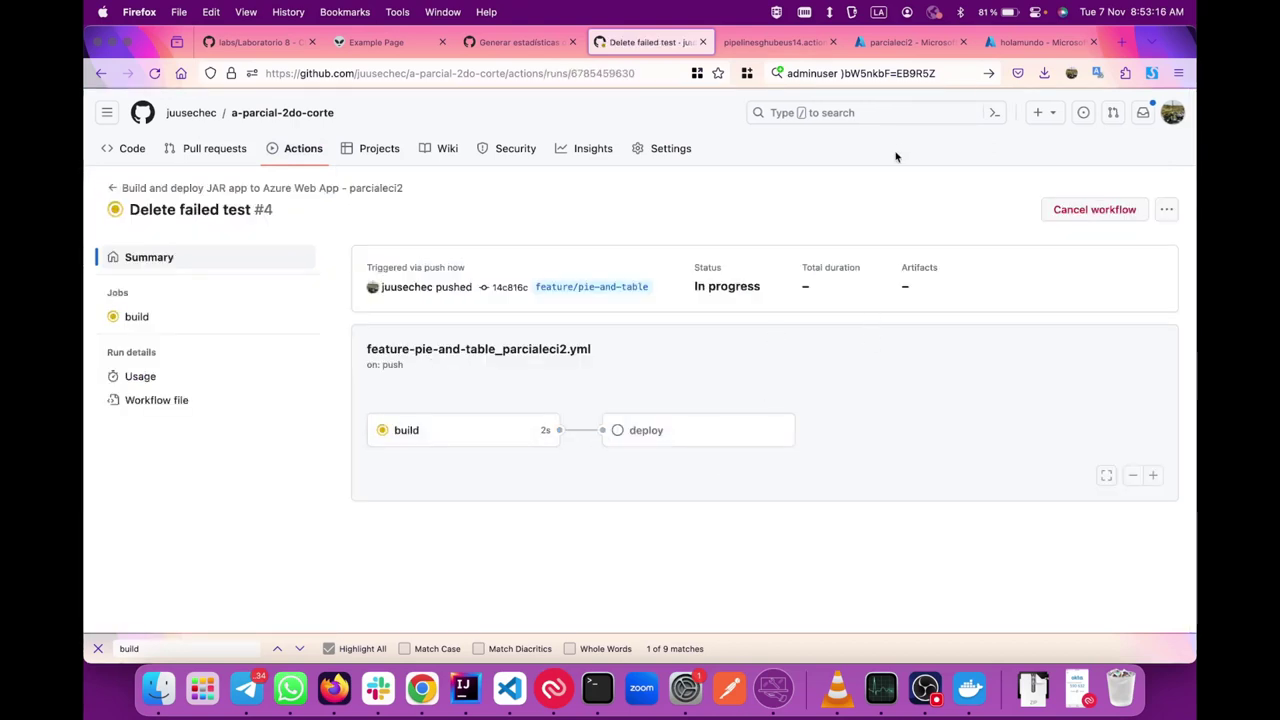
- Open the default domain from the parcialeci2 web app's overview and place its browser tab after the holamundo tab
left_click(921, 45)
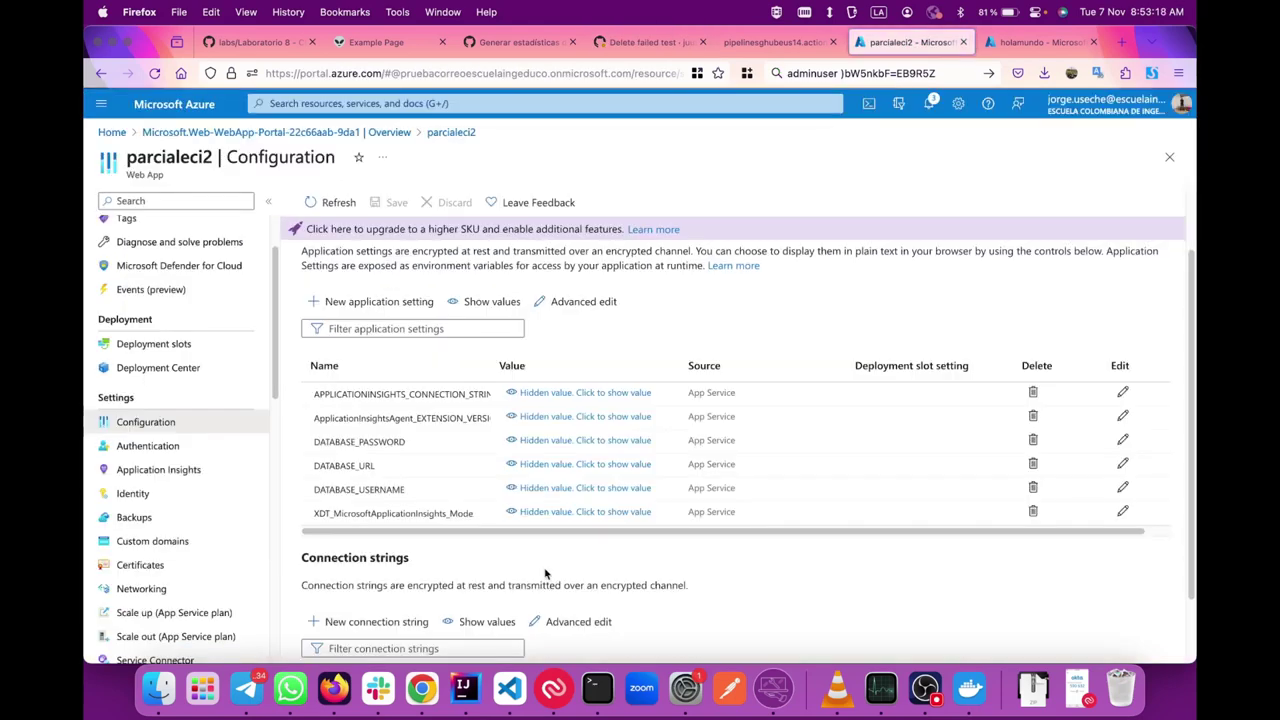
scroll(175, 298, "up", 3)
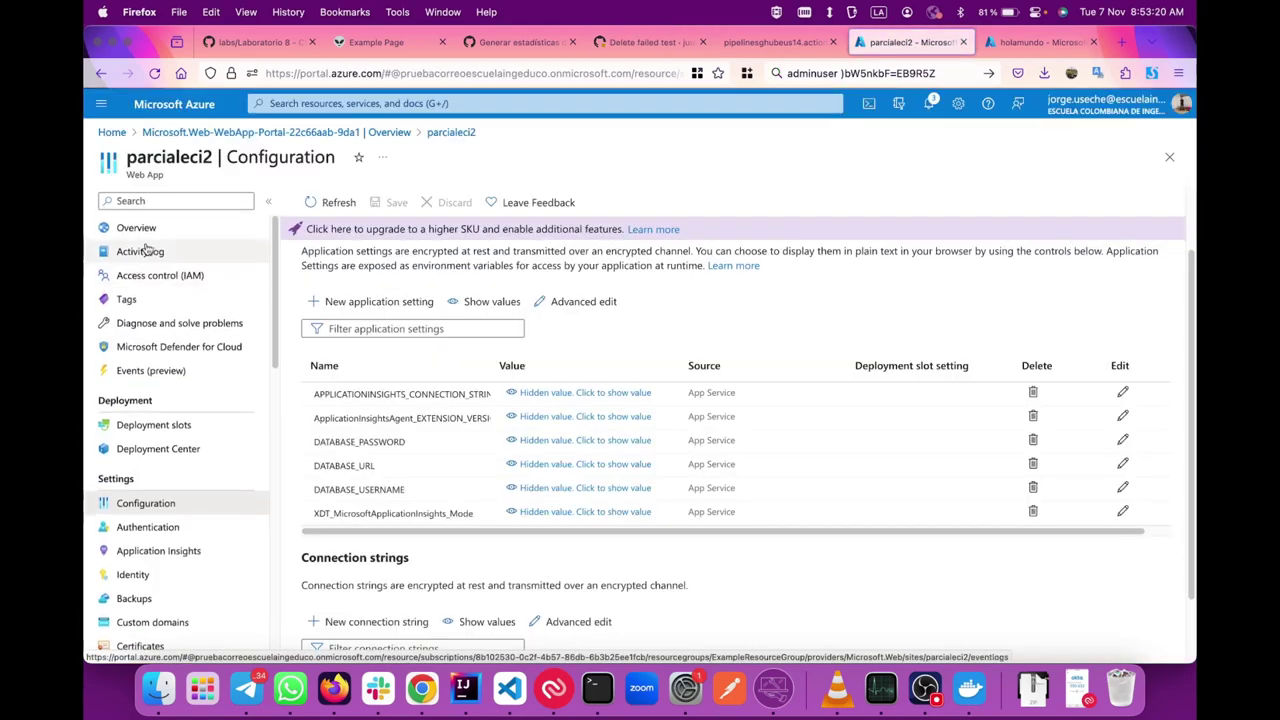
left_click(141, 236)
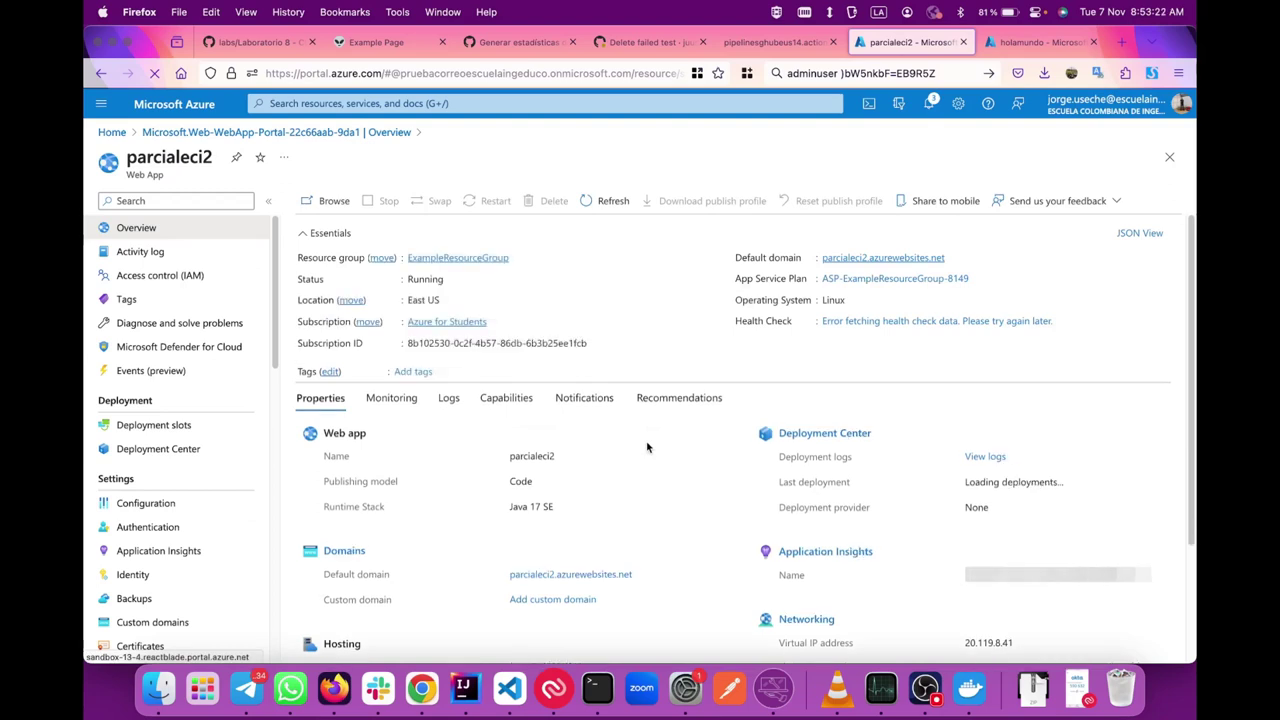
left_click(885, 258)
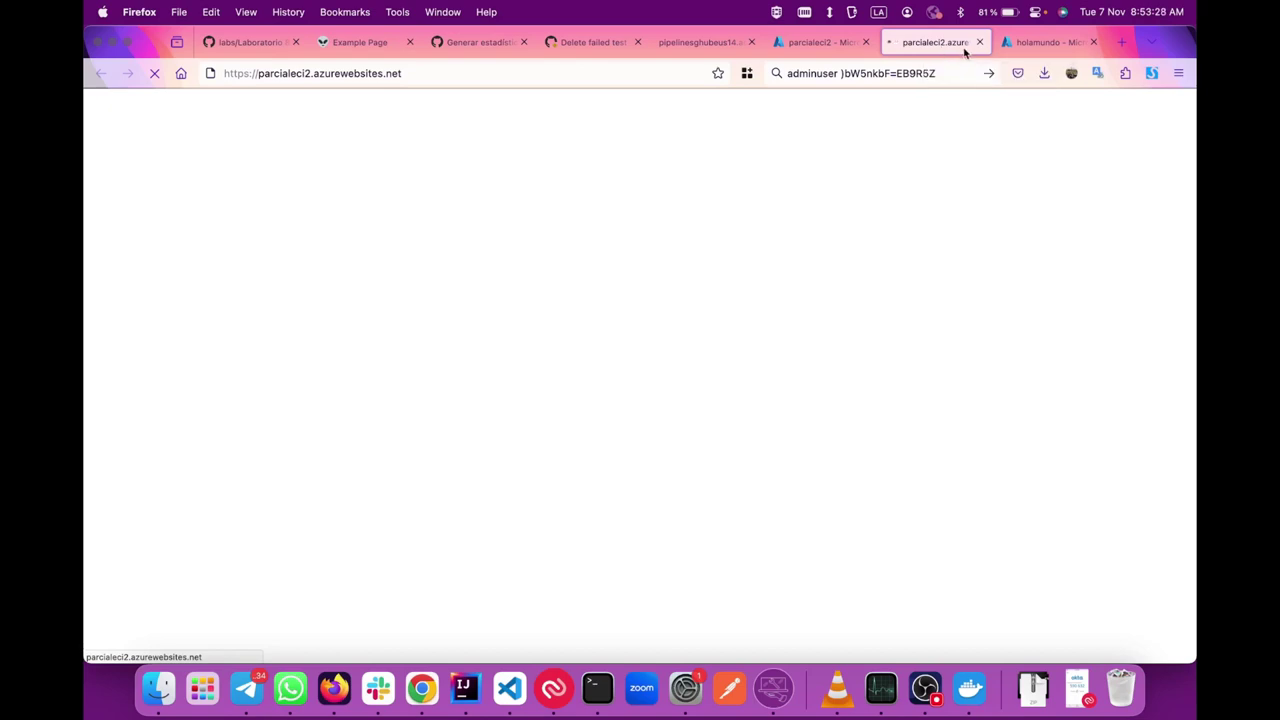
left_click_drag(941, 55, 1068, 62)
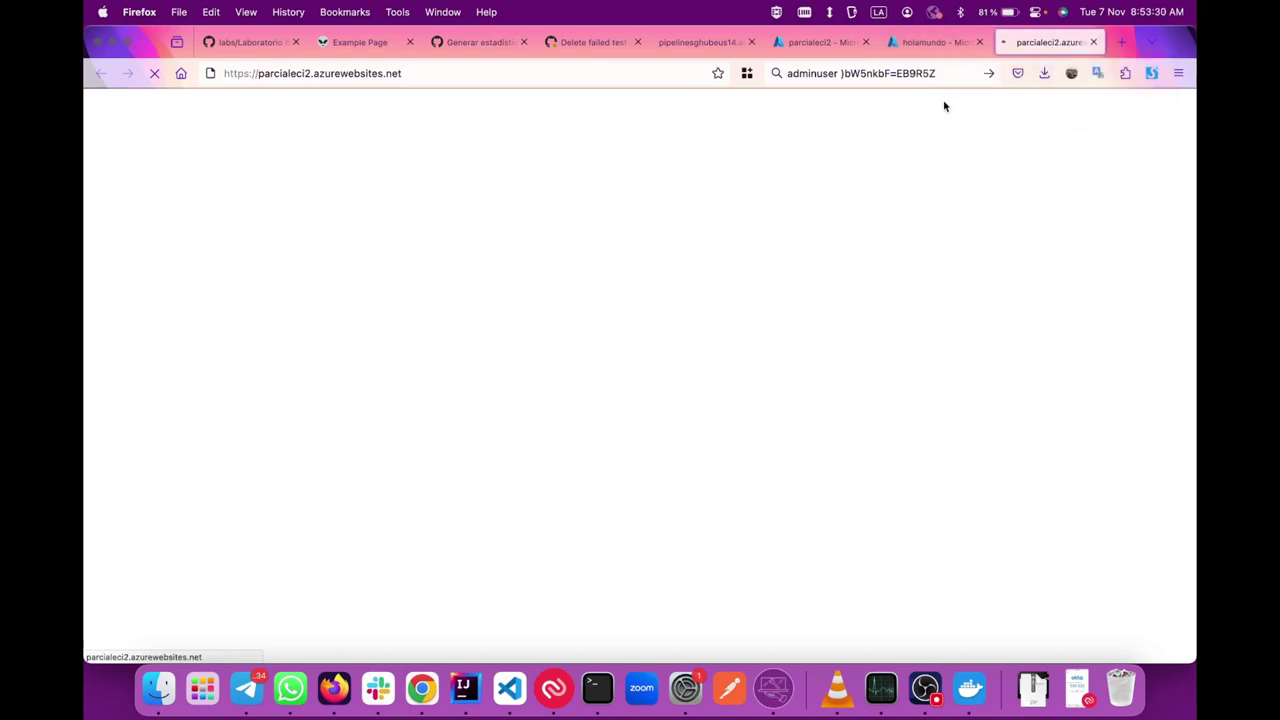
- Check the build and deploy progress of the "Delete failed test" run and open the deploy job's log
left_click(597, 56)
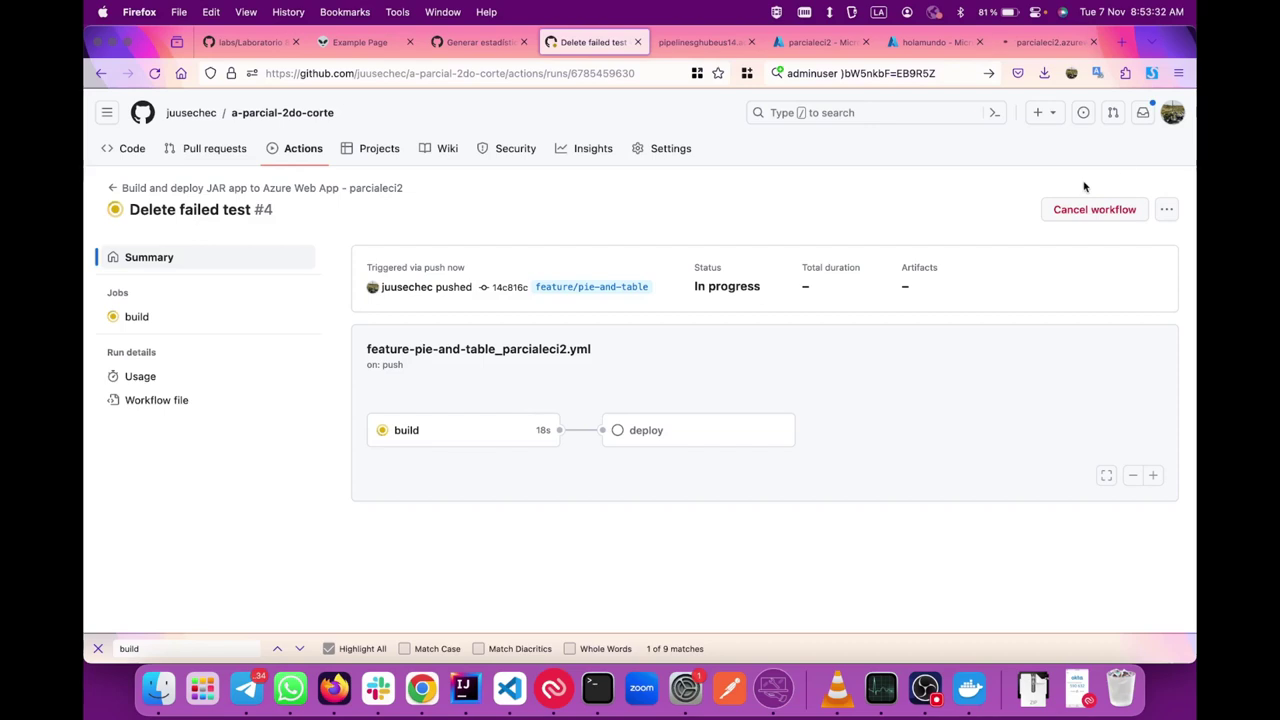
left_click(1048, 42)
left_click(591, 45)
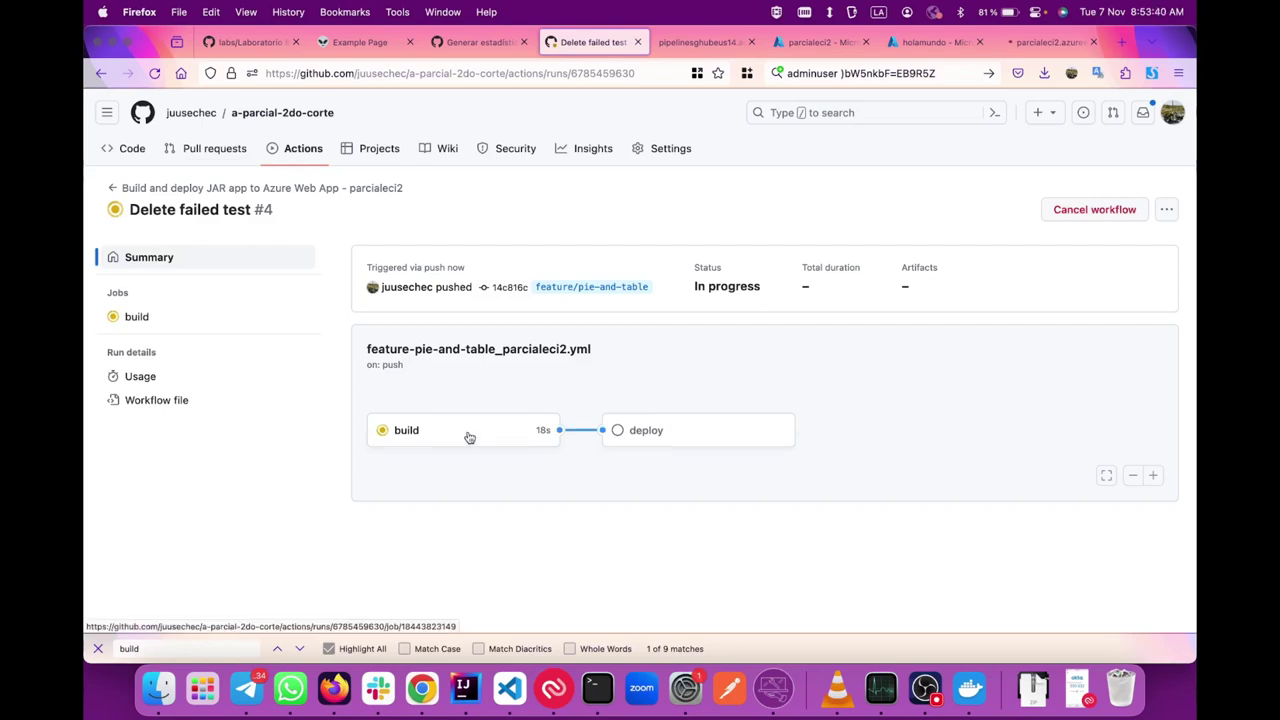
left_click(305, 152)
scroll(563, 611, "down", 1)
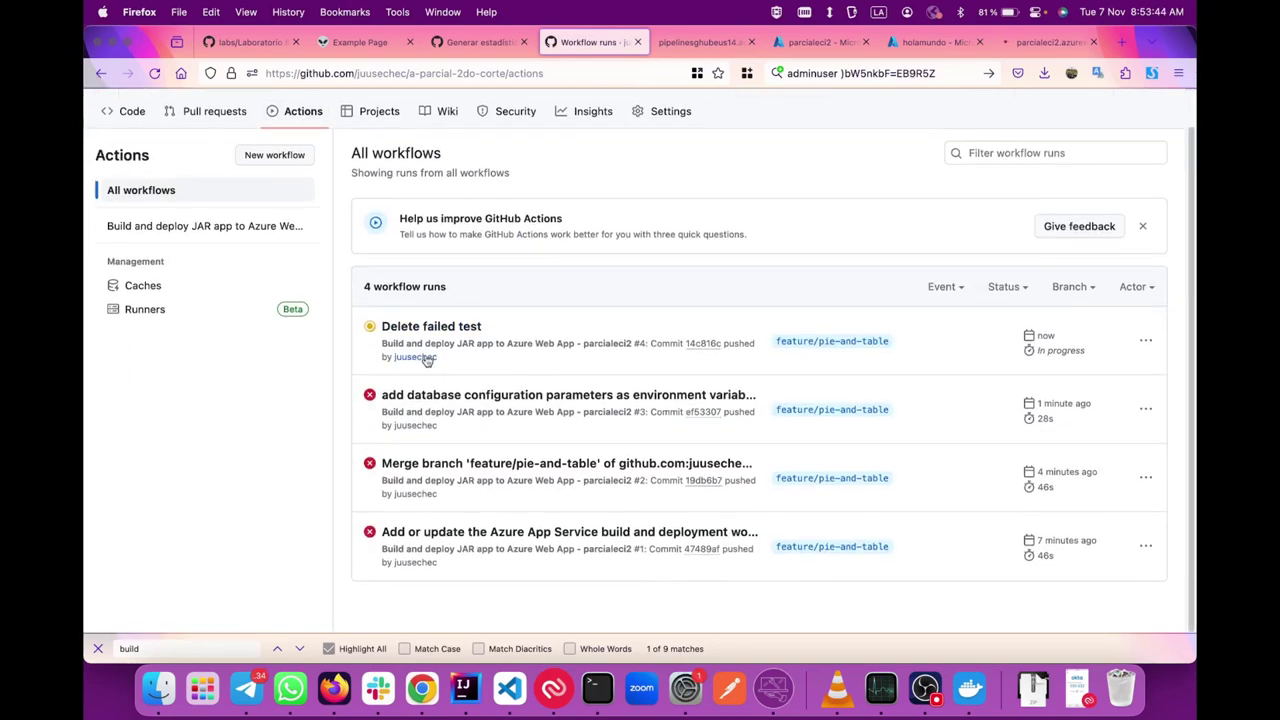
left_click(428, 328)
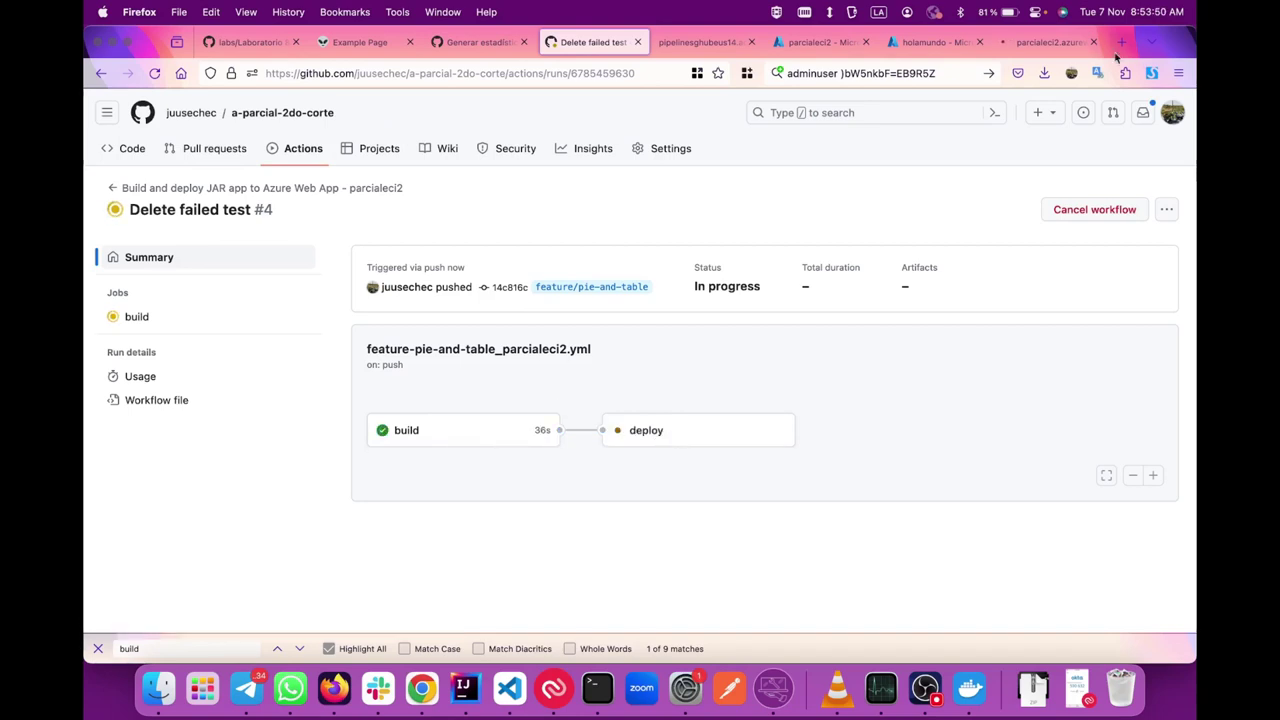
scroll(949, 187, "down", 1)
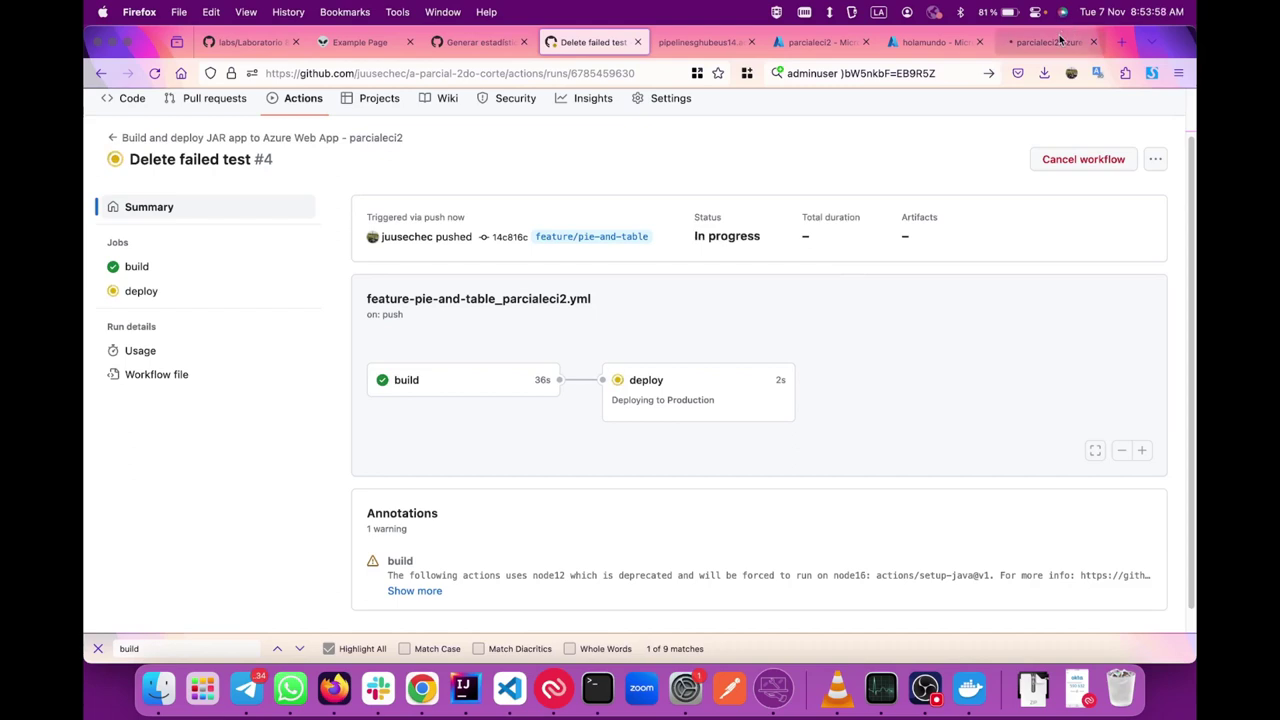
left_click(692, 380)
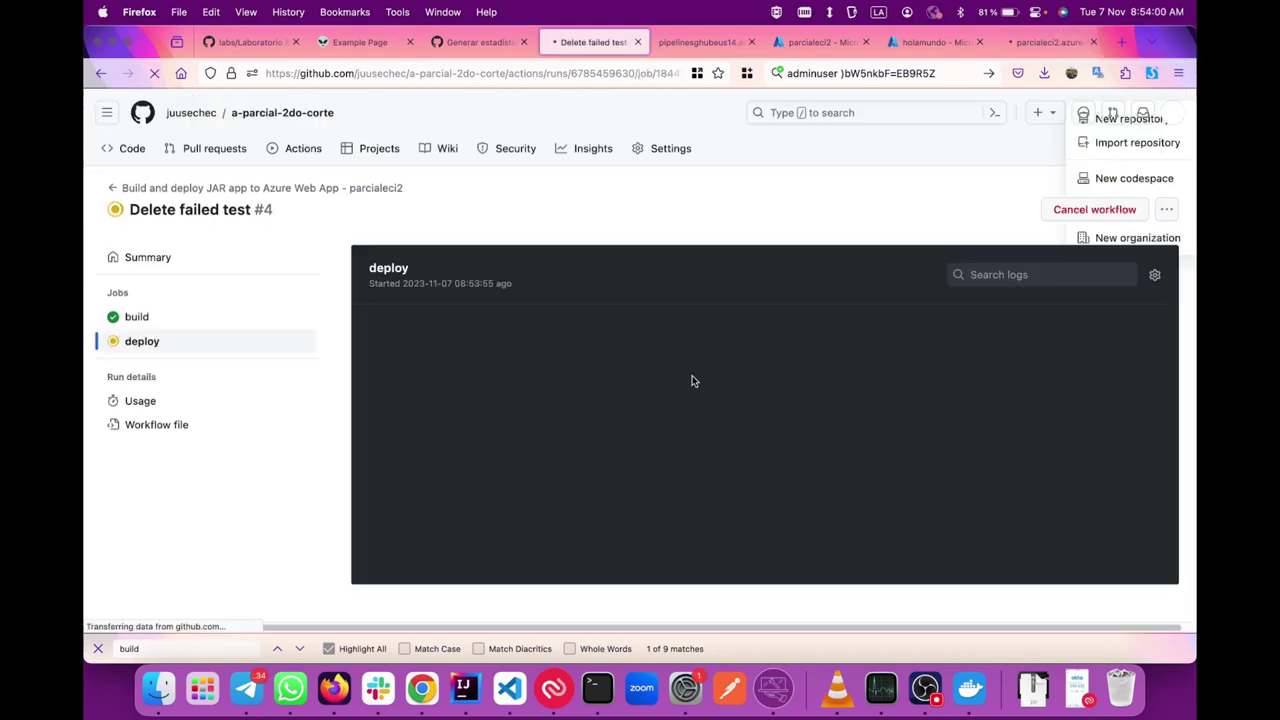
- Return to the parcialeci2.azurewebsites.net page and clear the database credentials from the browser's search box
left_click(1040, 45)
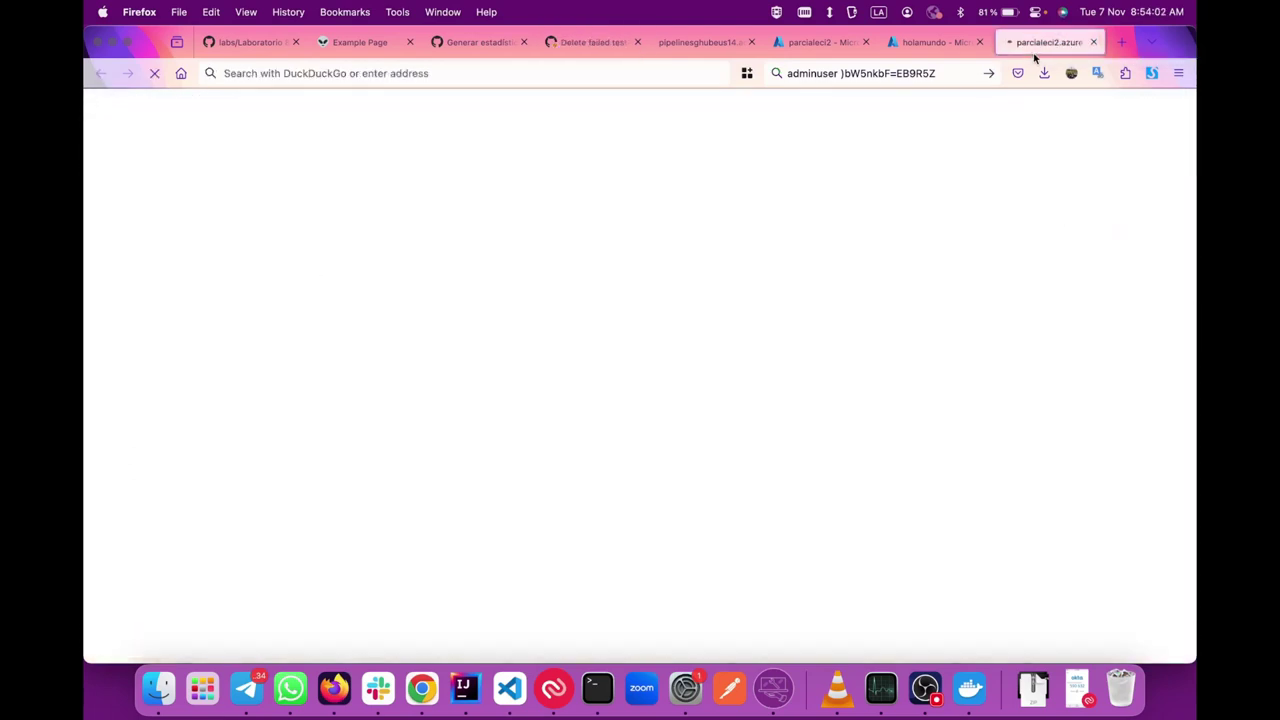
left_click(957, 70)
key("super+a")
key("BackSpace")
left_click(707, 215)
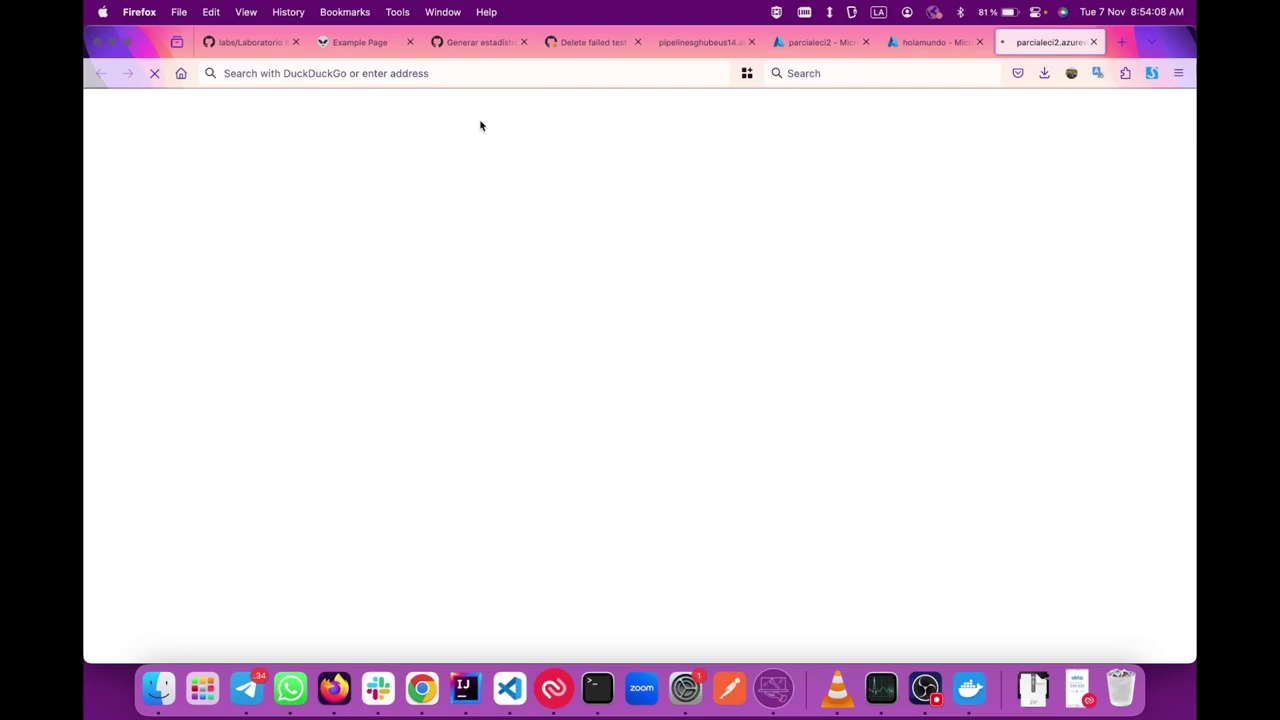
- Examine the description and alternatives in issue #2, "Generar estadísticas de la información", of spring-mvc-with-bootstrap
left_click(232, 40)
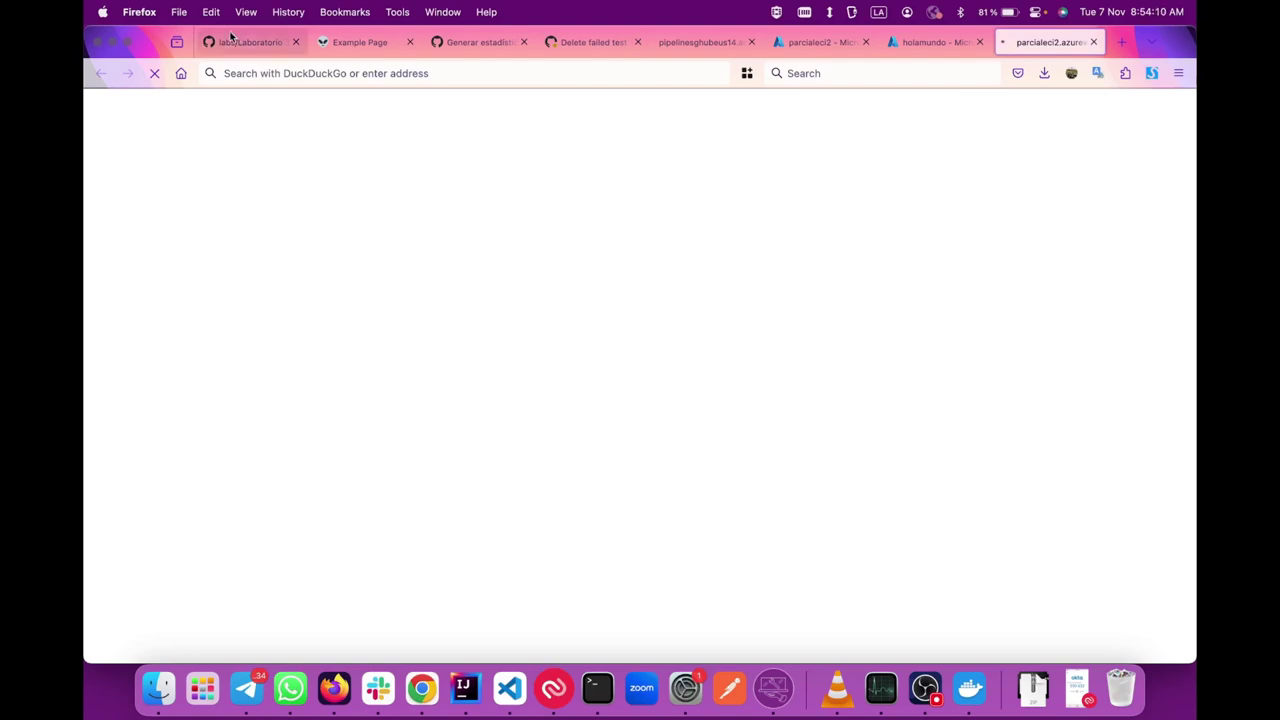
left_click(480, 42)
scroll(646, 337, "down", 1)
scroll(646, 340, "up", 1)
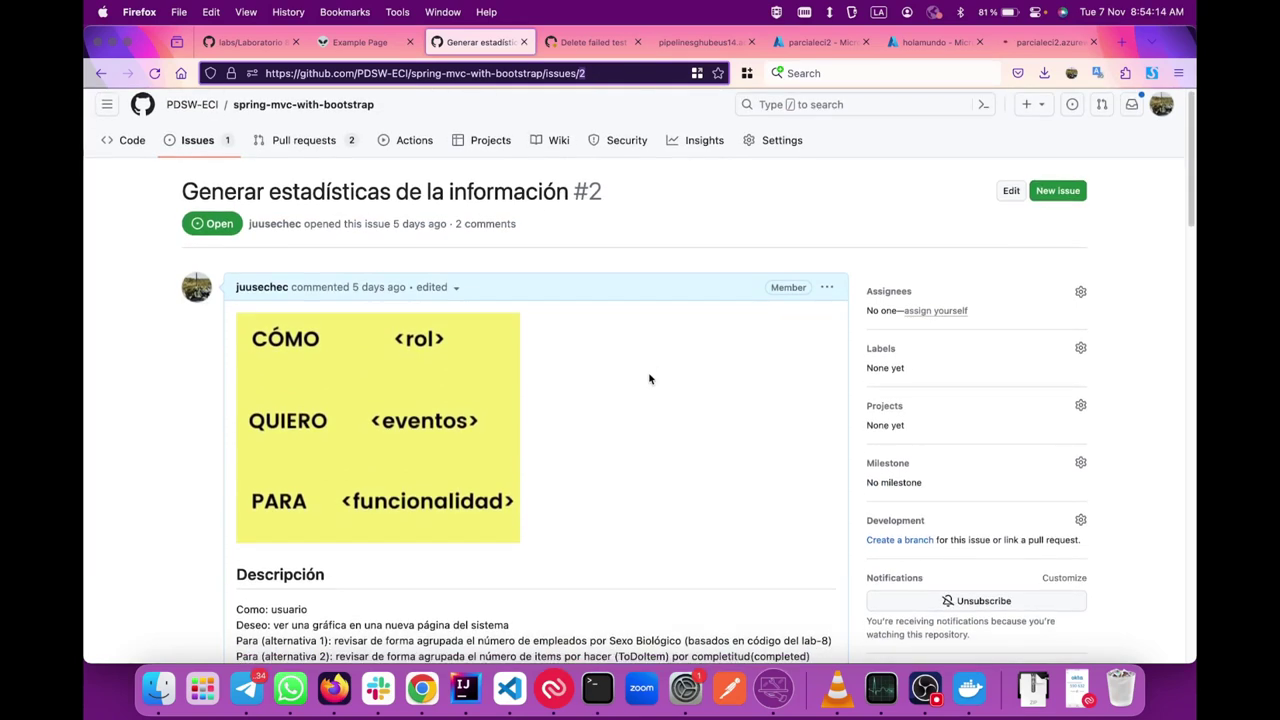
scroll(649, 379, "up", 1)
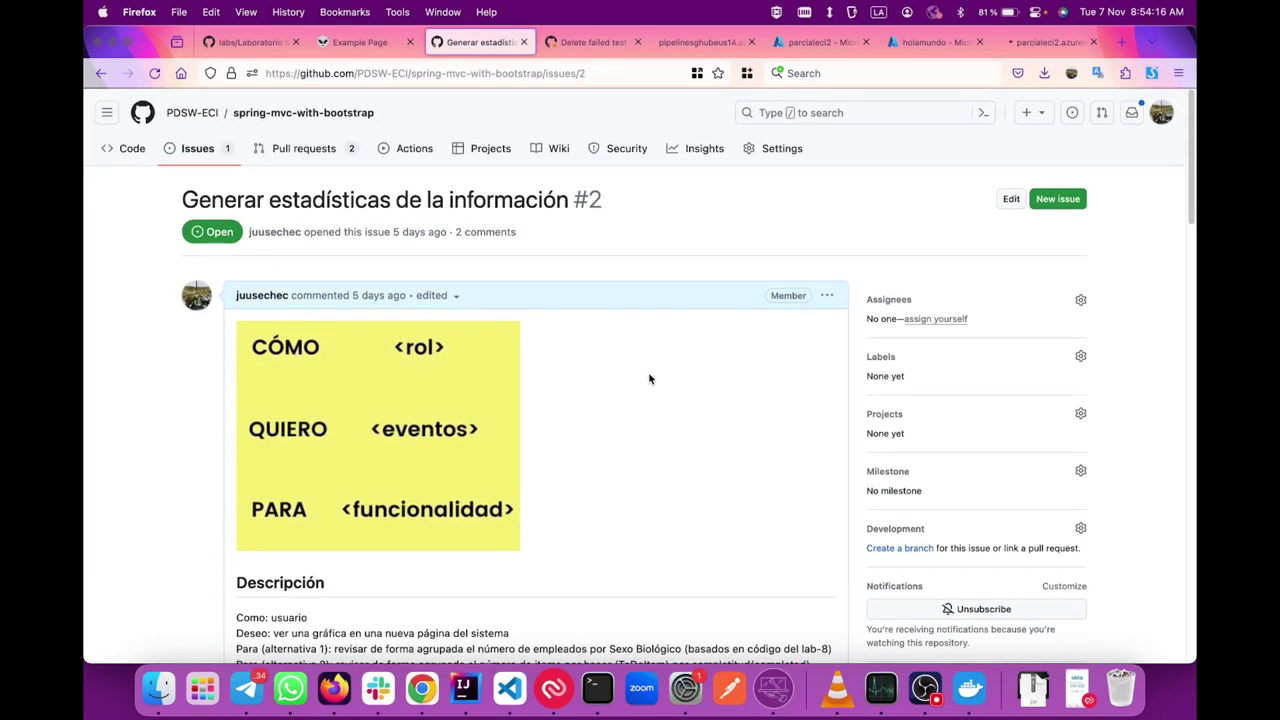
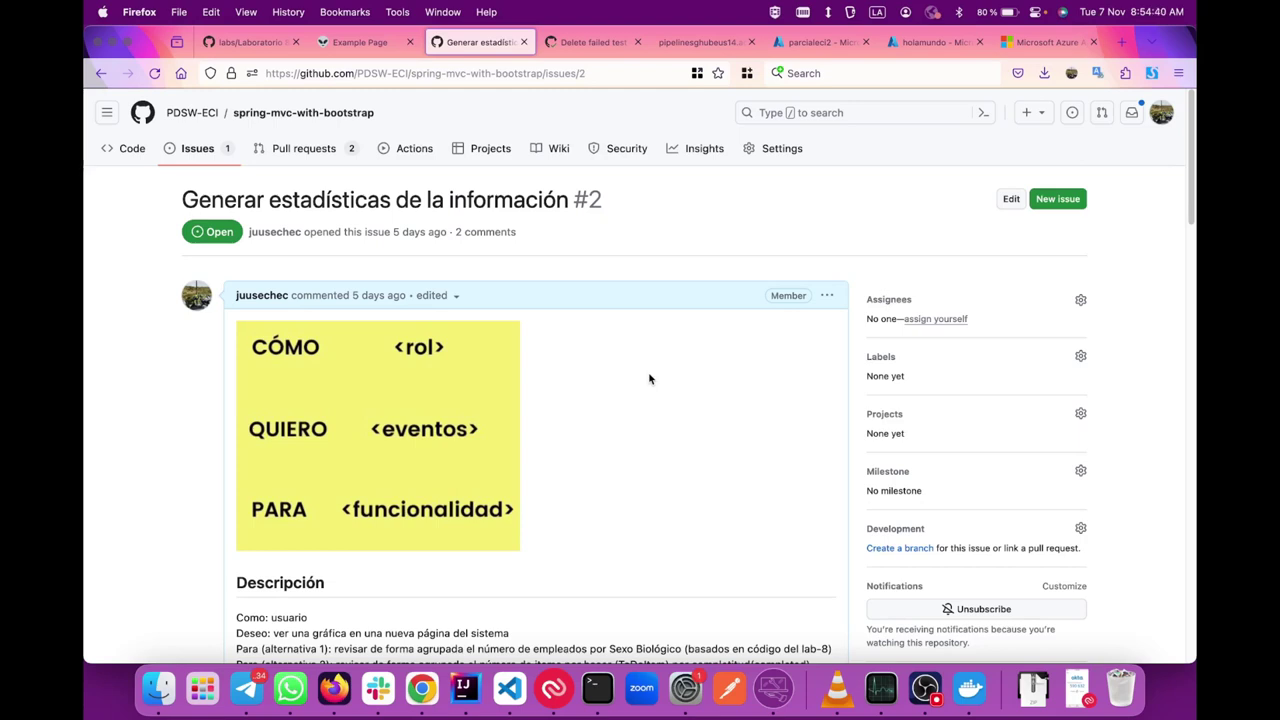
scroll(649, 378, "down", 5)
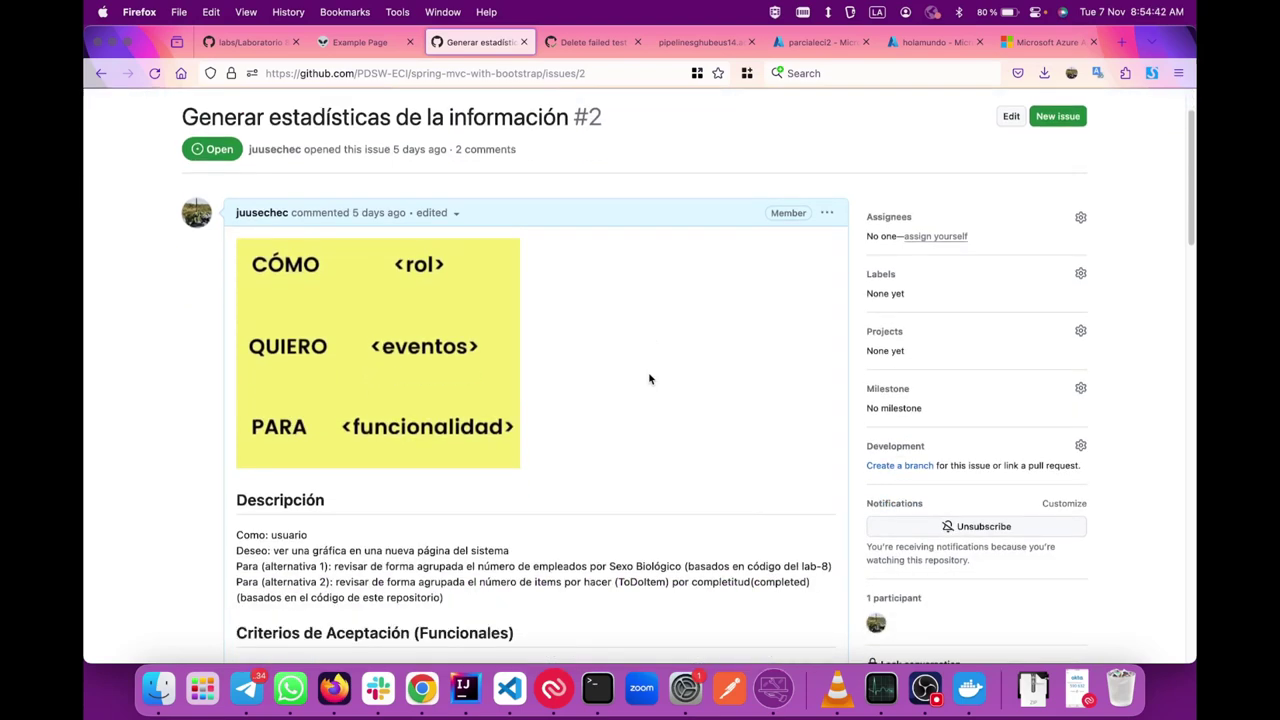
left_click_drag(265, 440, 324, 438)
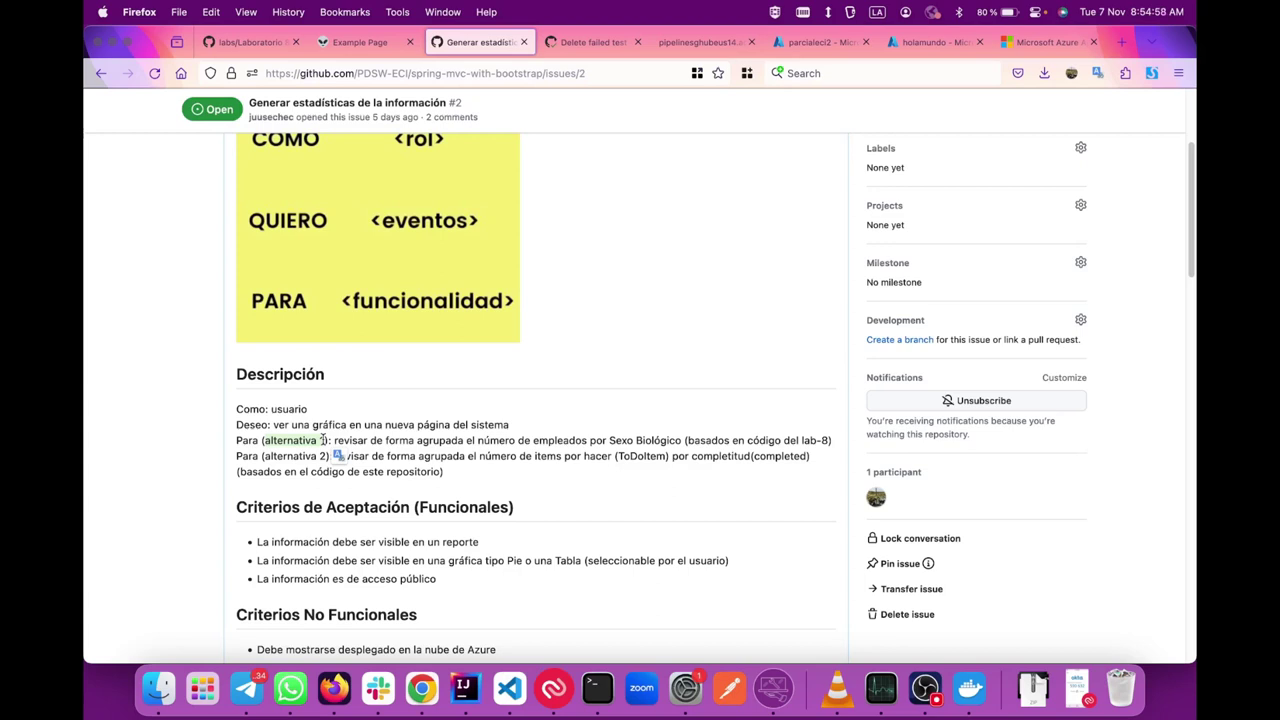
- Review the parcialeci2 web app overview, the holamundo server's database list and the parcialeci2.azurewebsites.net page
left_click(815, 42)
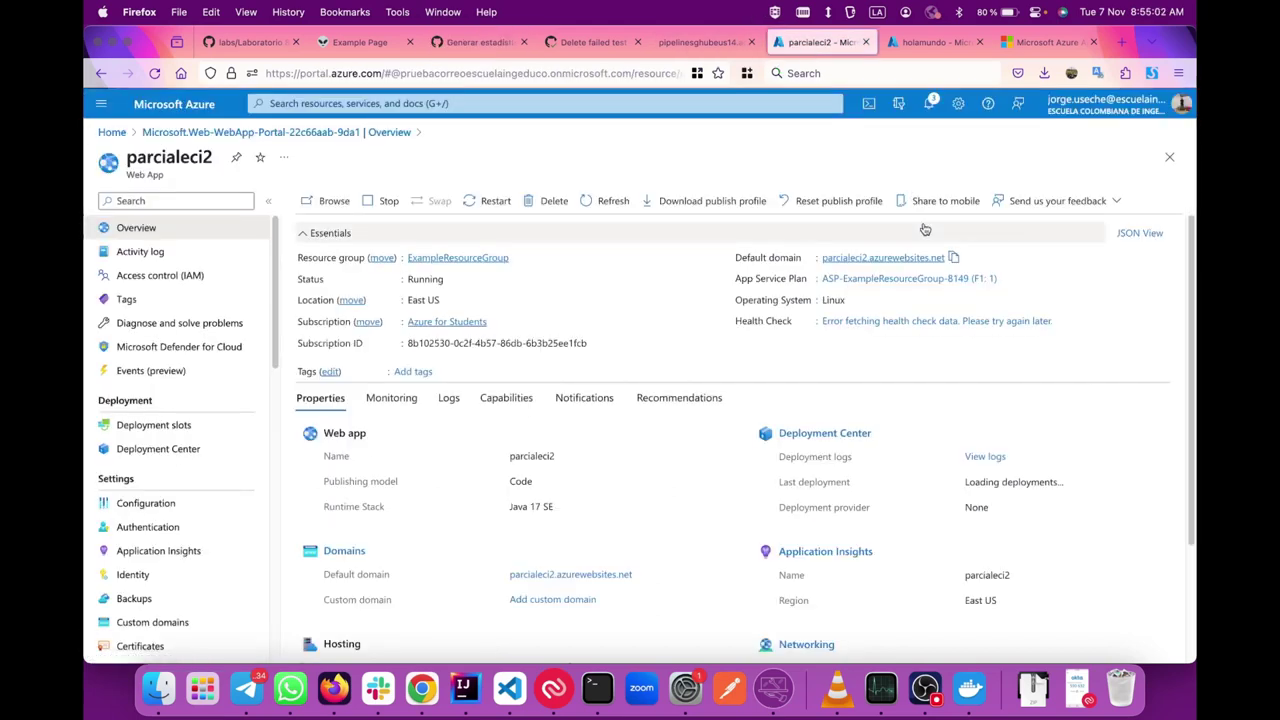
left_click(921, 48)
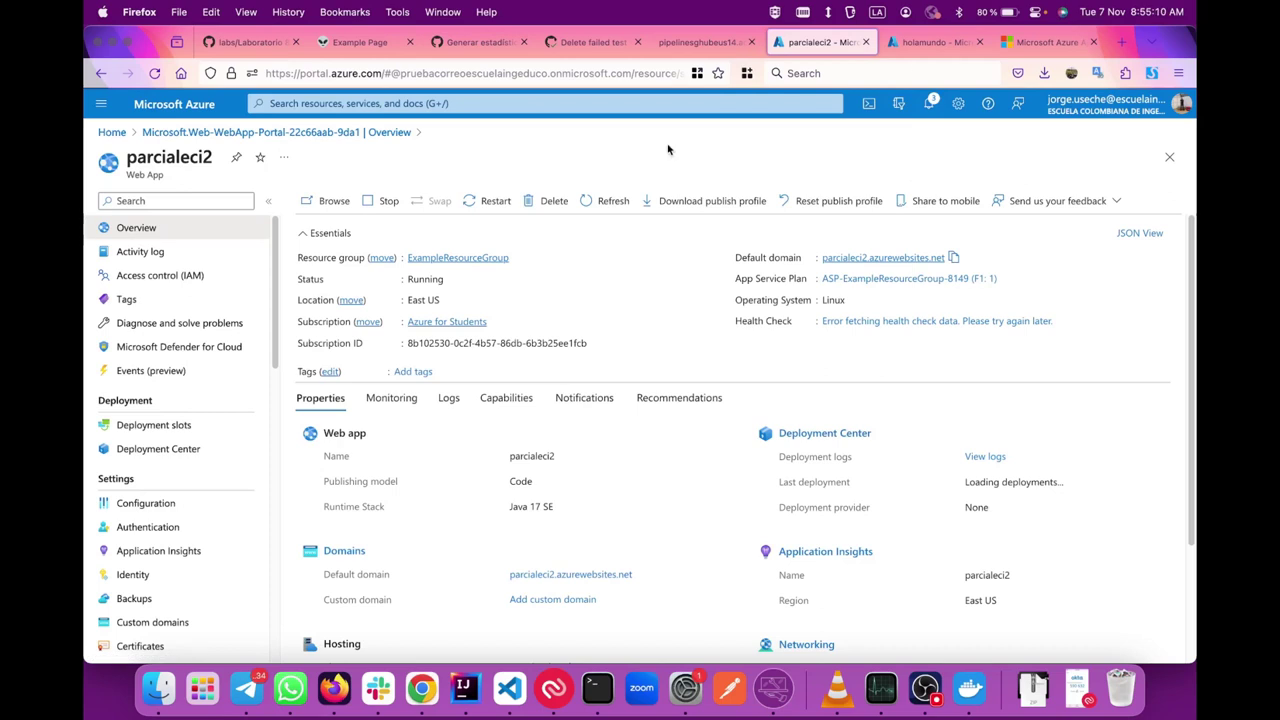
left_click(935, 44)
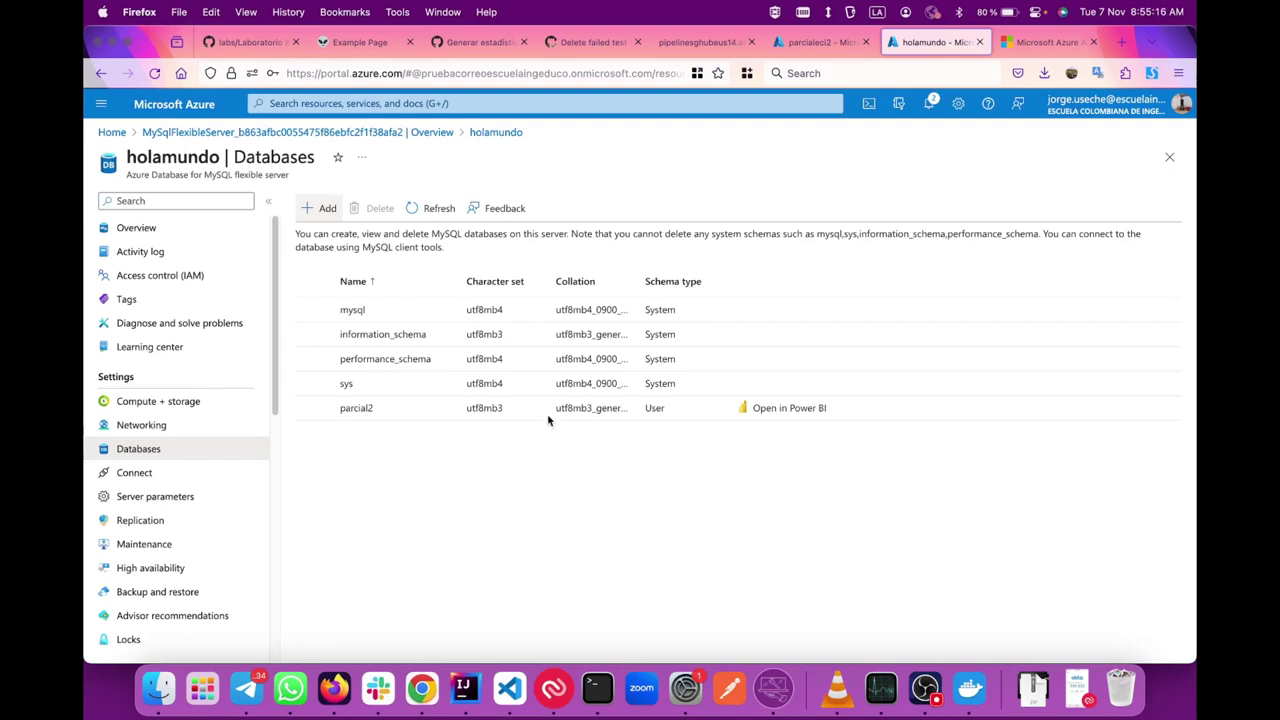
left_click(1035, 45)
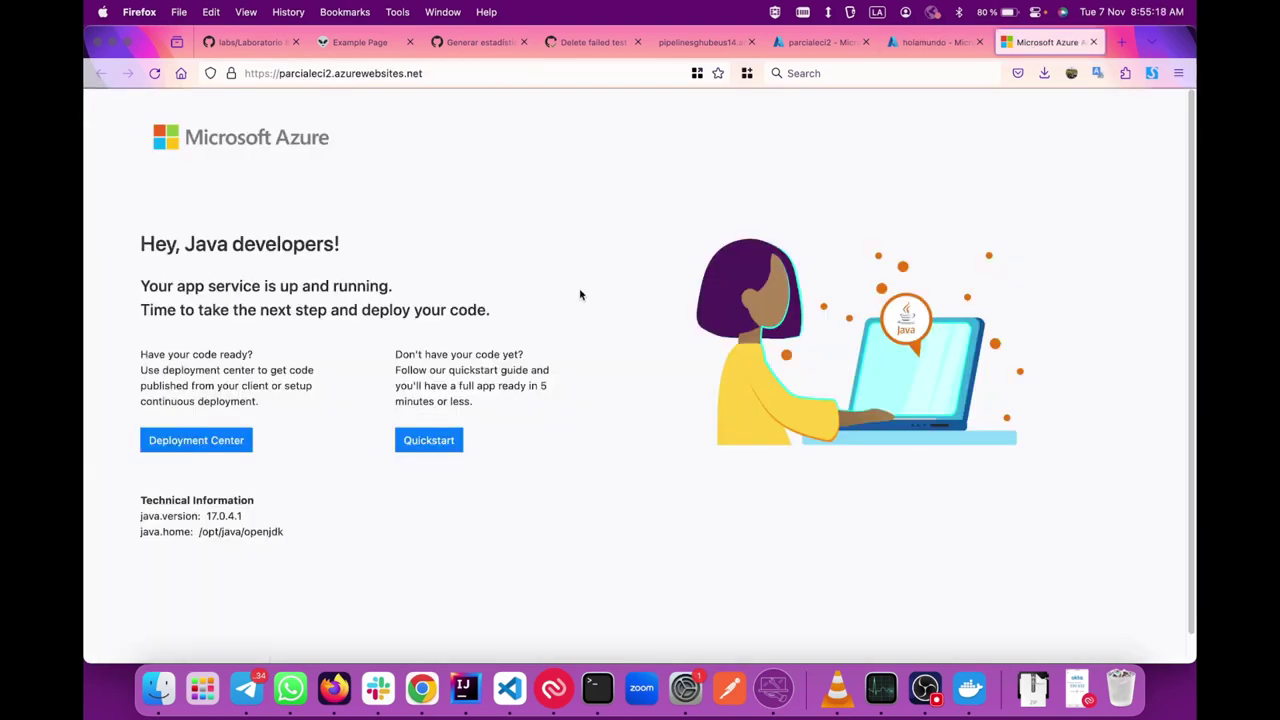
- Check the "Delete failed test" run again and reload the parcialeci2.azurewebsites.net page
left_click(565, 45)
left_click(1035, 46)
key("cmd+r")
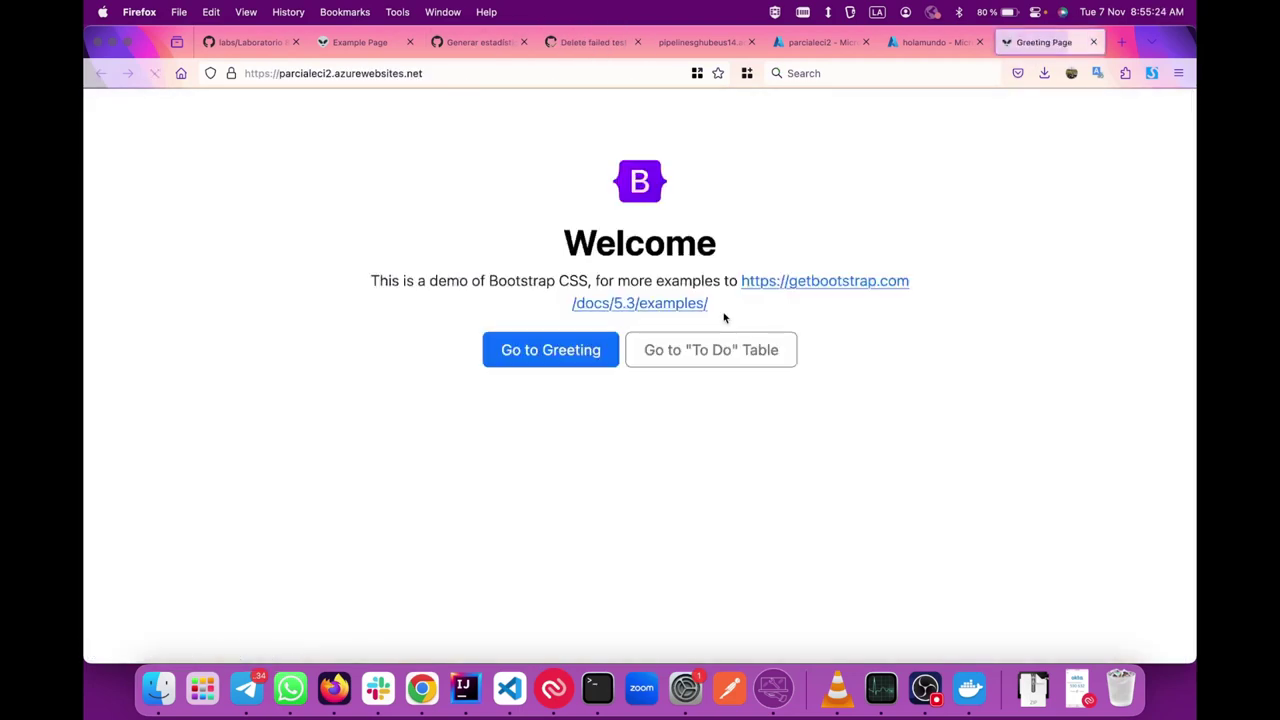
- Open the /report page of the parcialeci2.azurewebsites.net site
left_click(404, 70)
left_click(404, 70)
type("/reports")
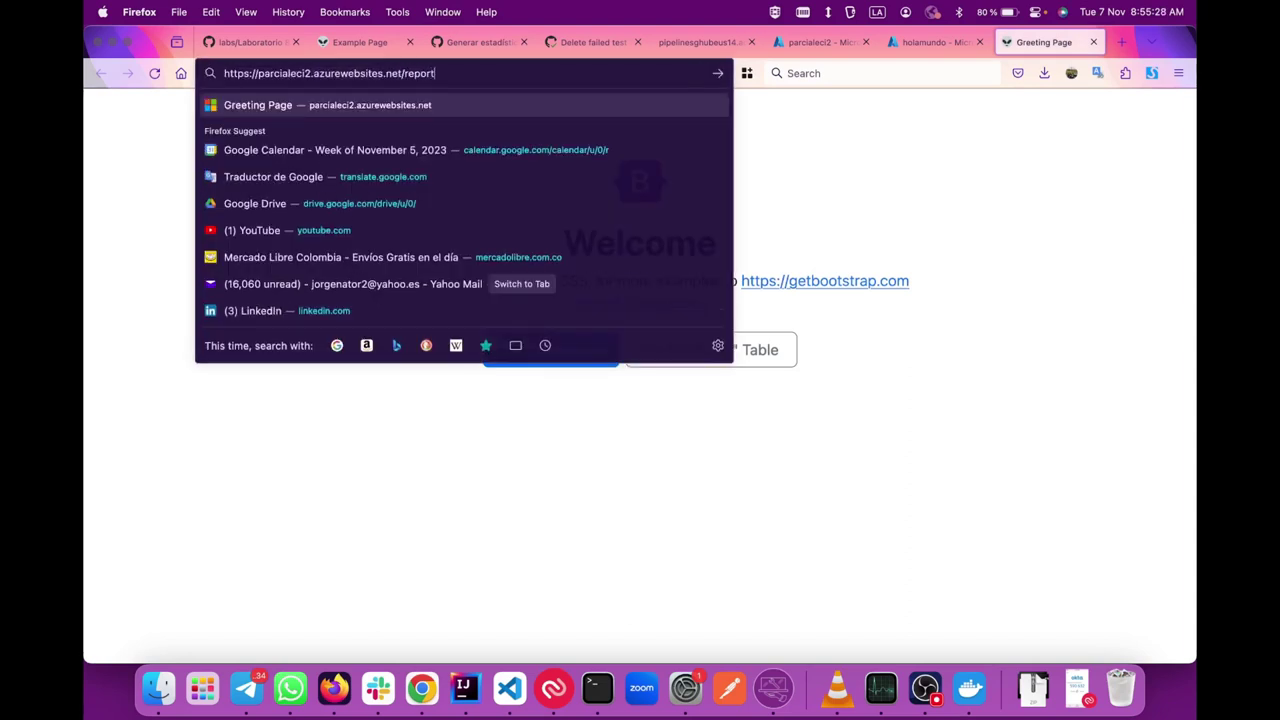
key("Return")
left_click(514, 73)
left_click(514, 73)
key("BackSpace")
key("Return")
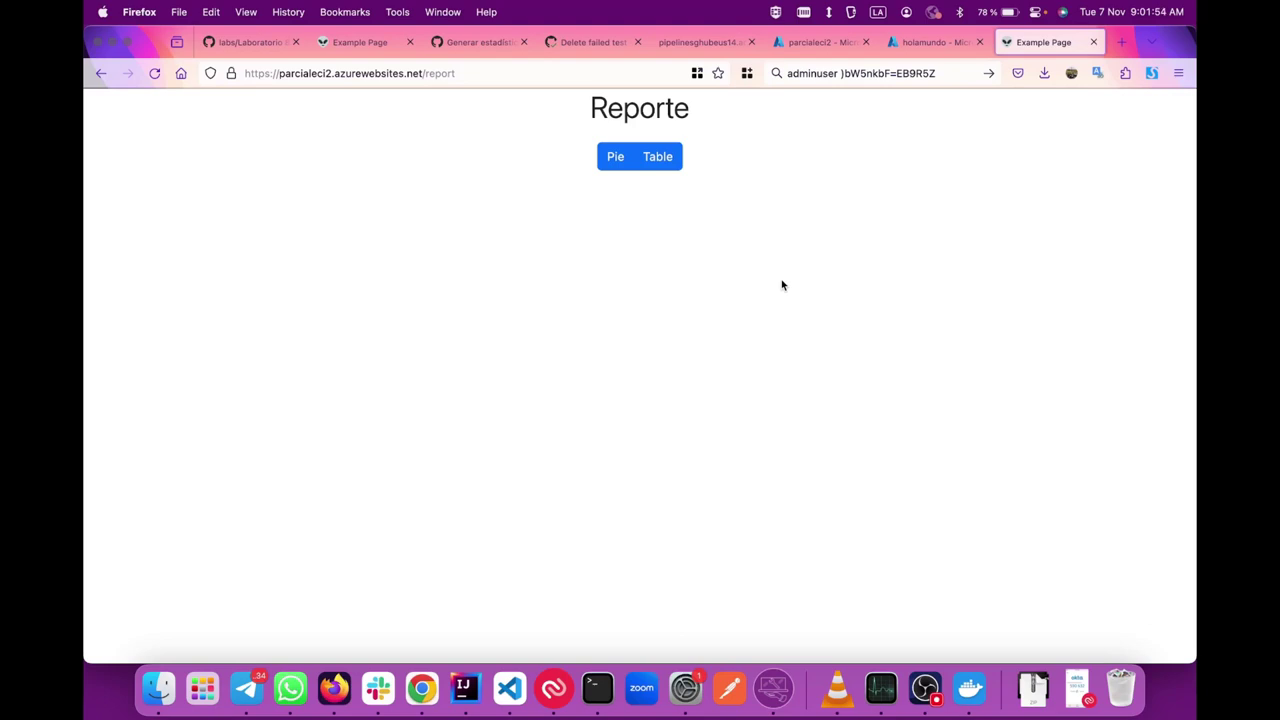
- Test the deployed report page by switching between its pie chart and table views
double_click(432, 74)
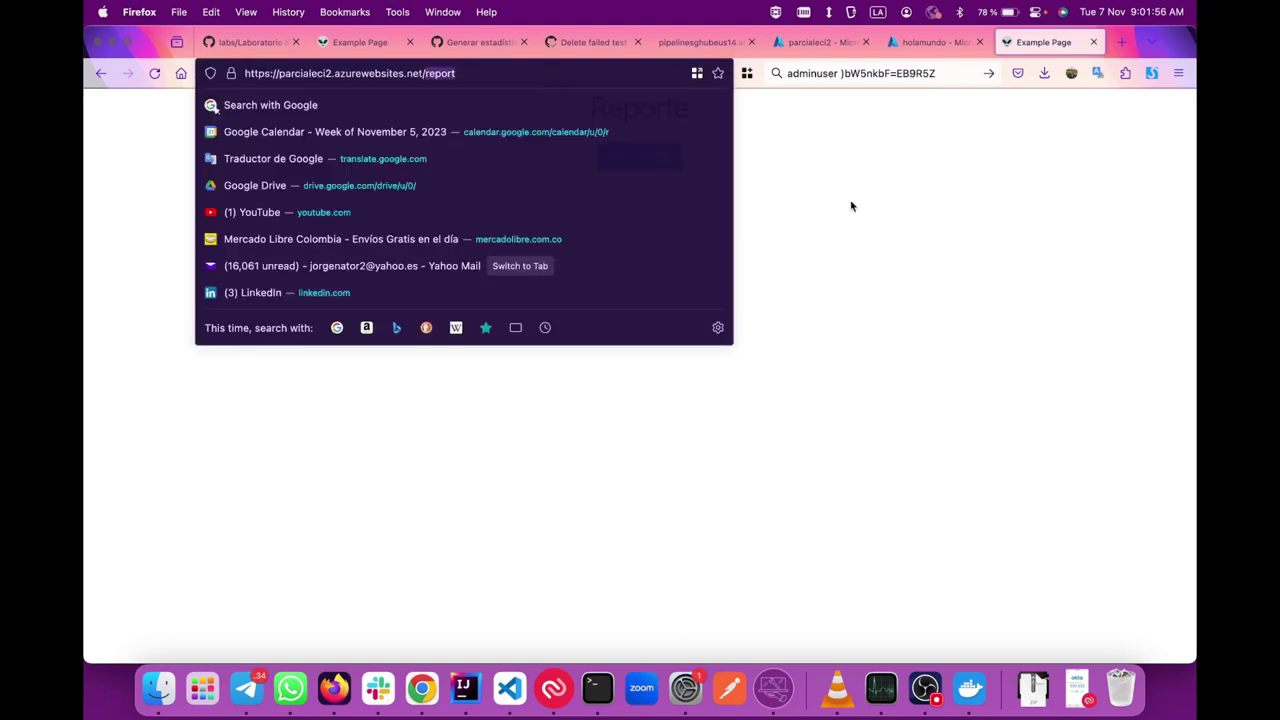
left_click(851, 206)
left_click(615, 163)
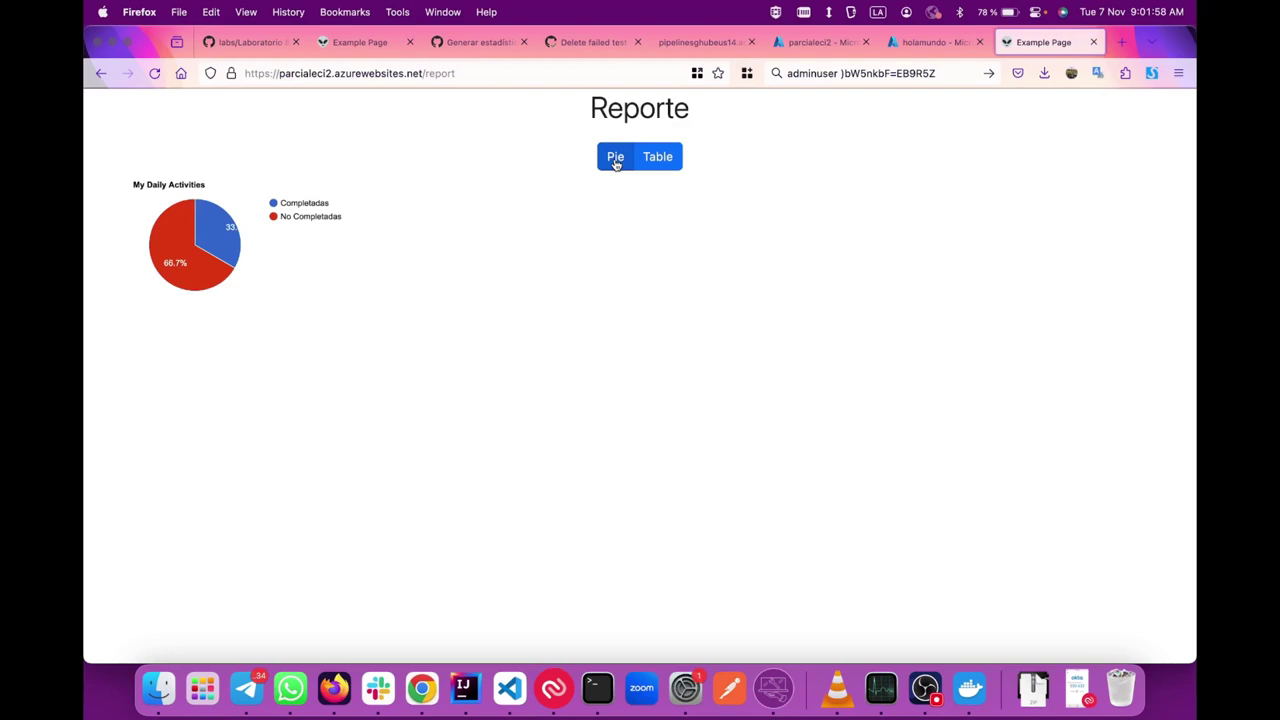
left_click(672, 163)
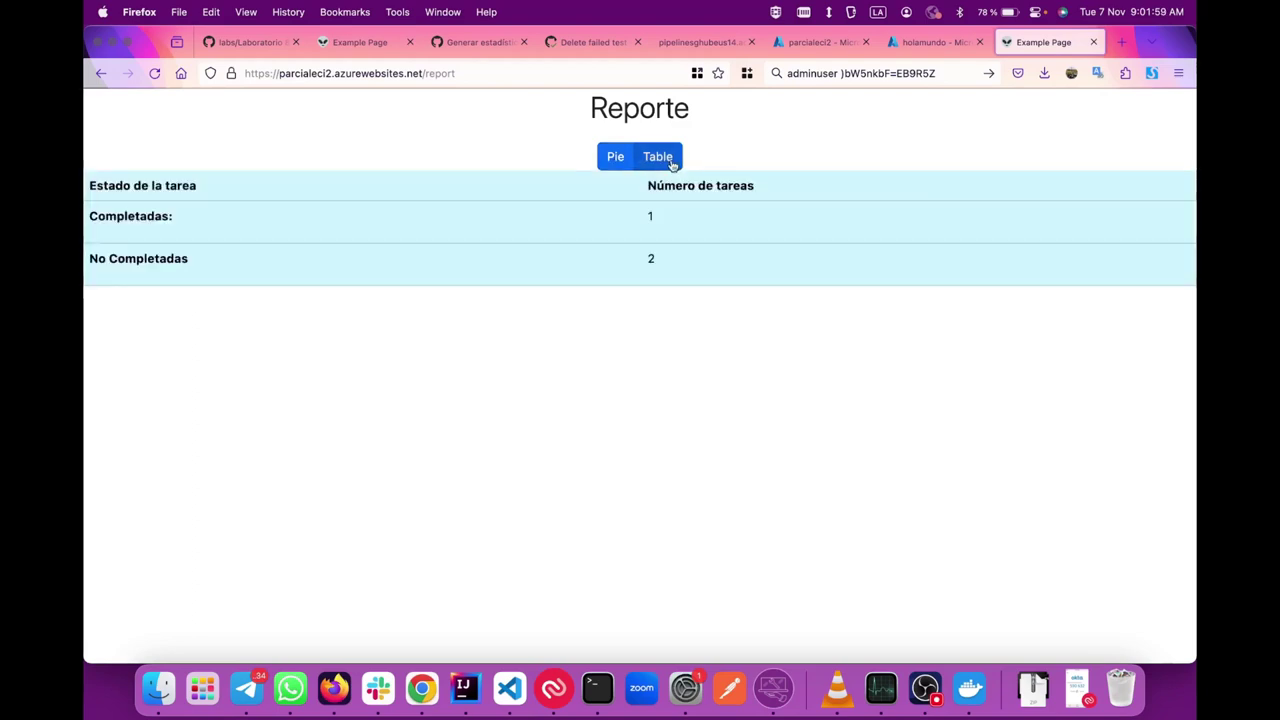
left_click(615, 160)
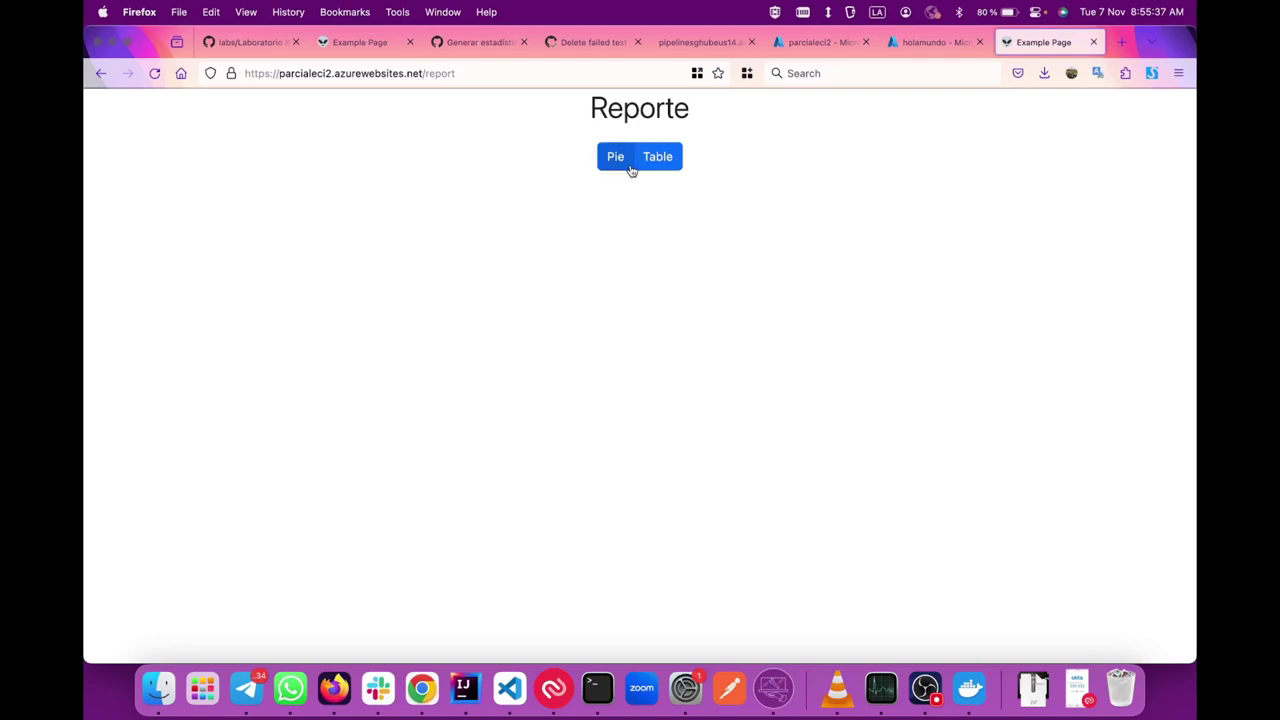
- Open the holamundo server's connection page and launch Azure Cloud Shell from the browser connection section
left_click(925, 42)
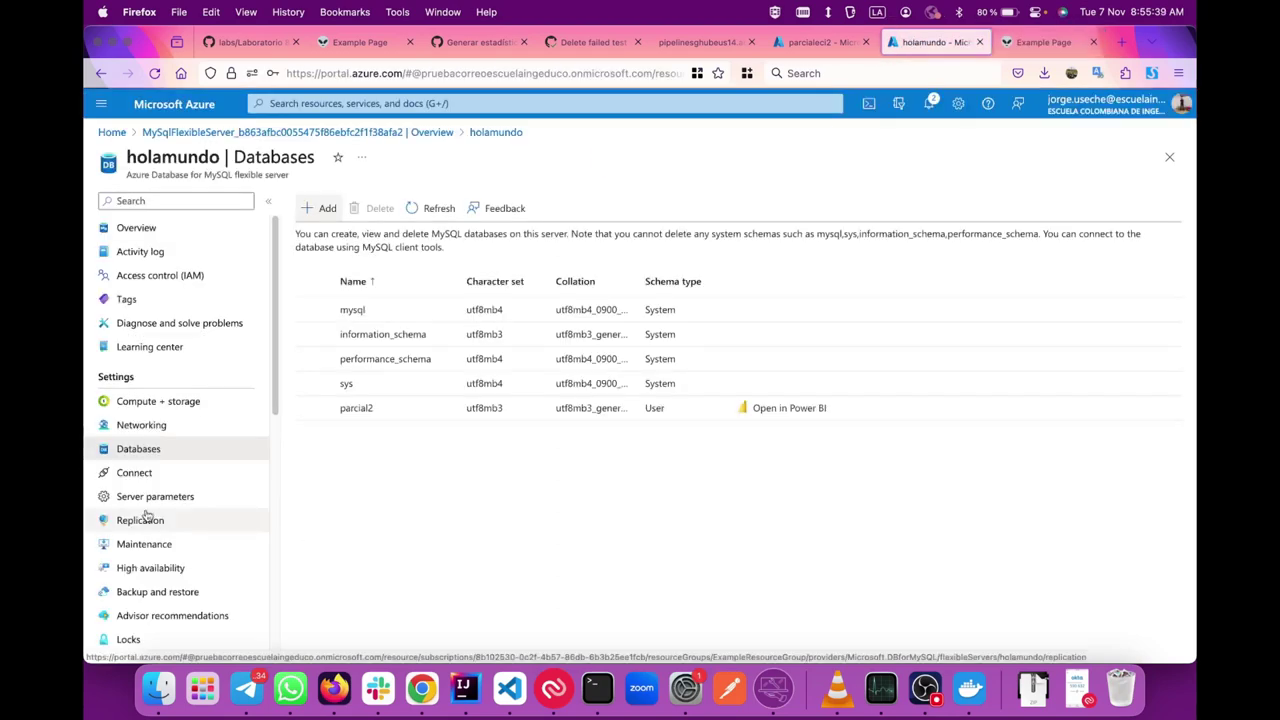
left_click(145, 474)
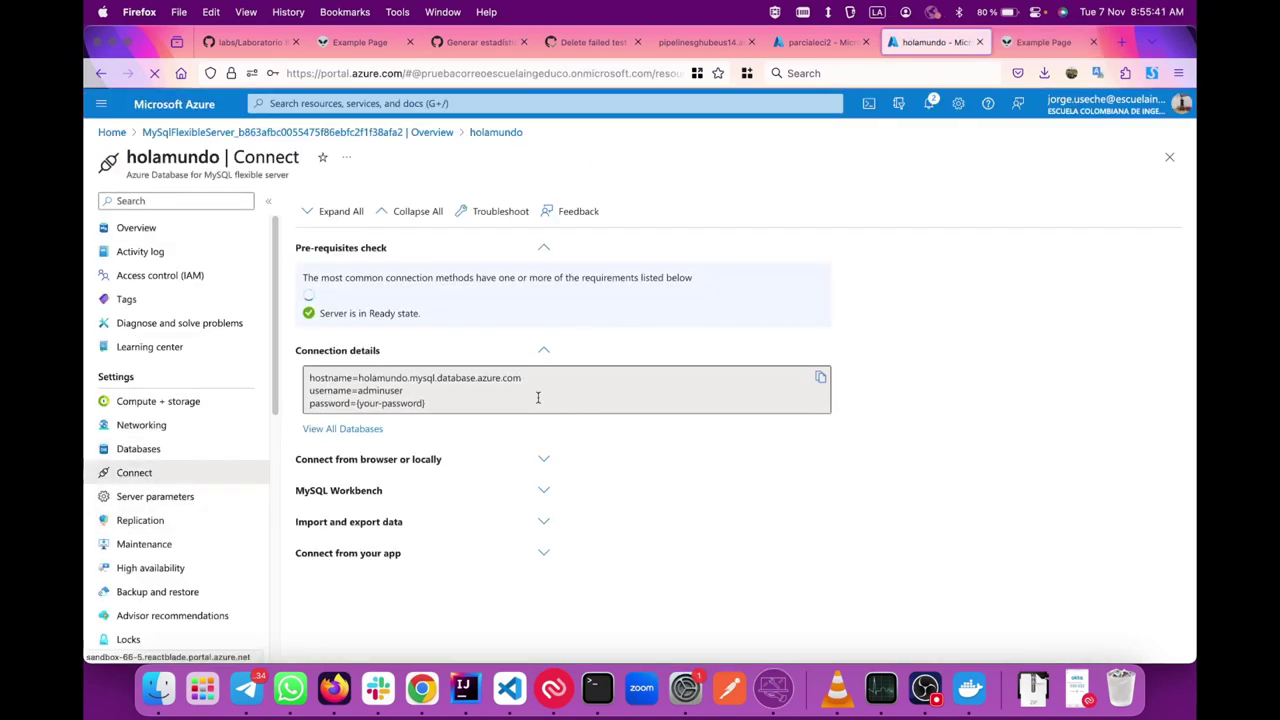
scroll(191, 473, "down", 4)
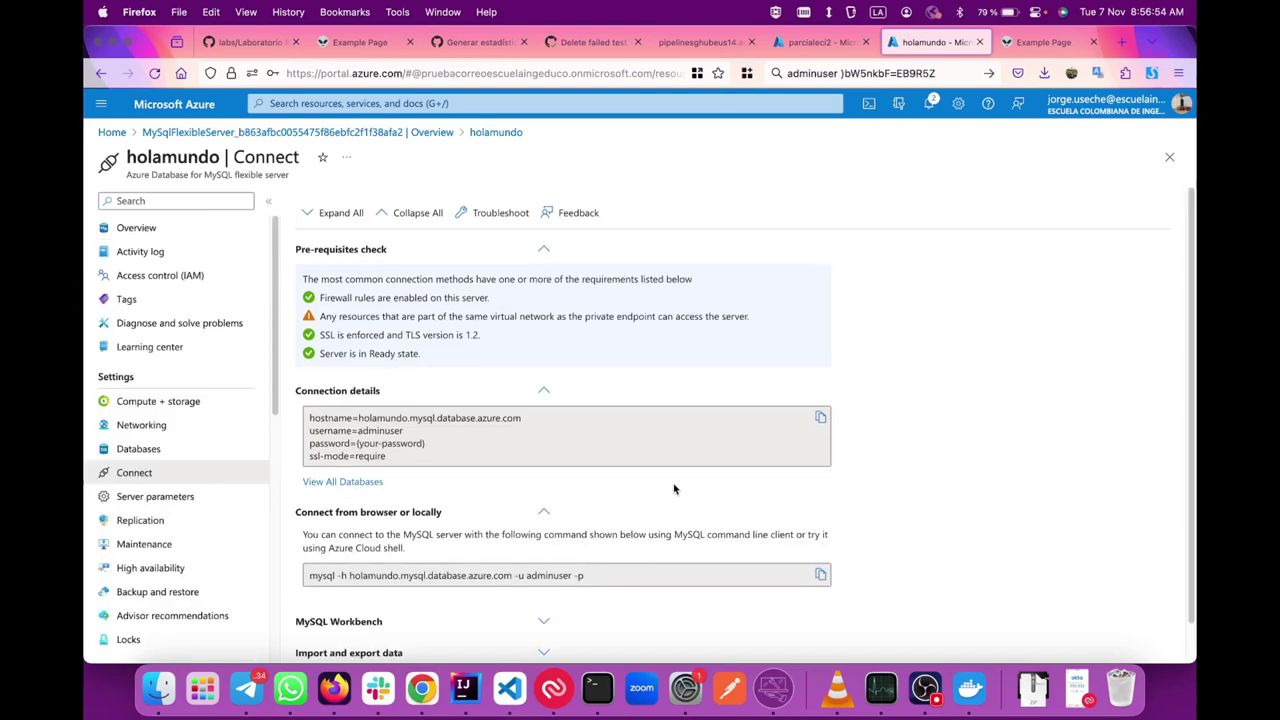
scroll(674, 489, "down", 1)
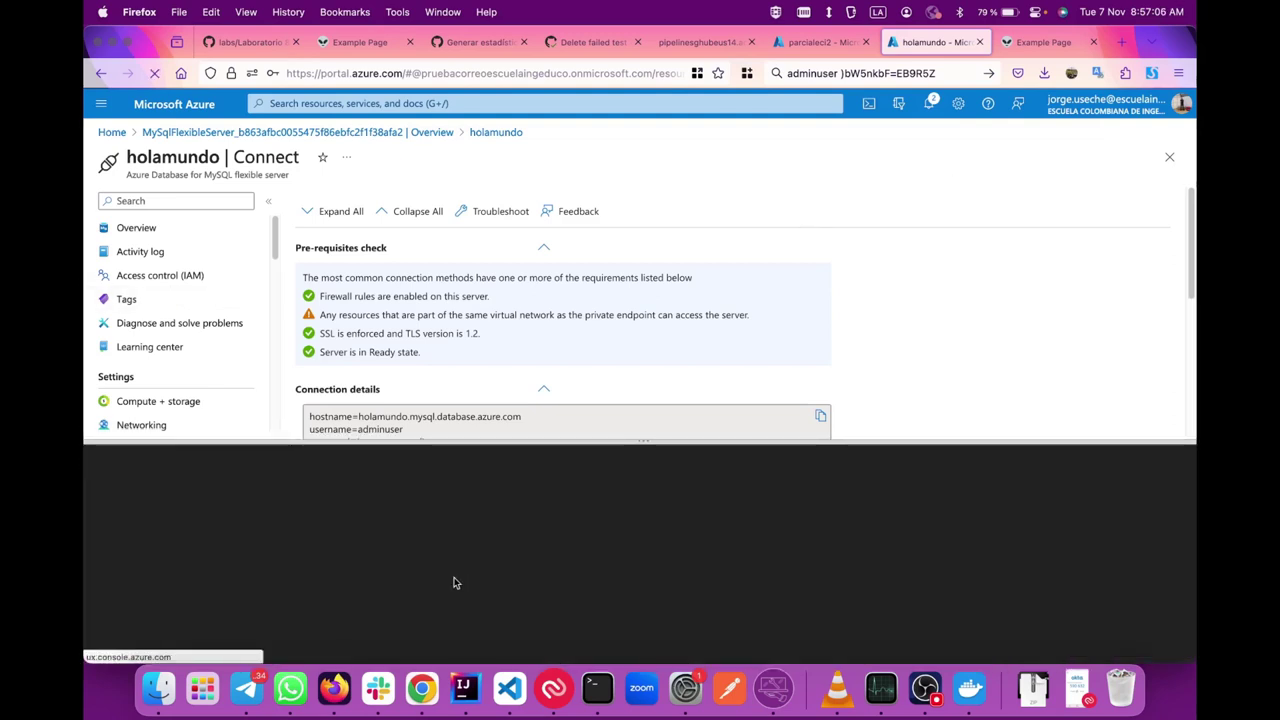
scroll(434, 401, "down", 3)
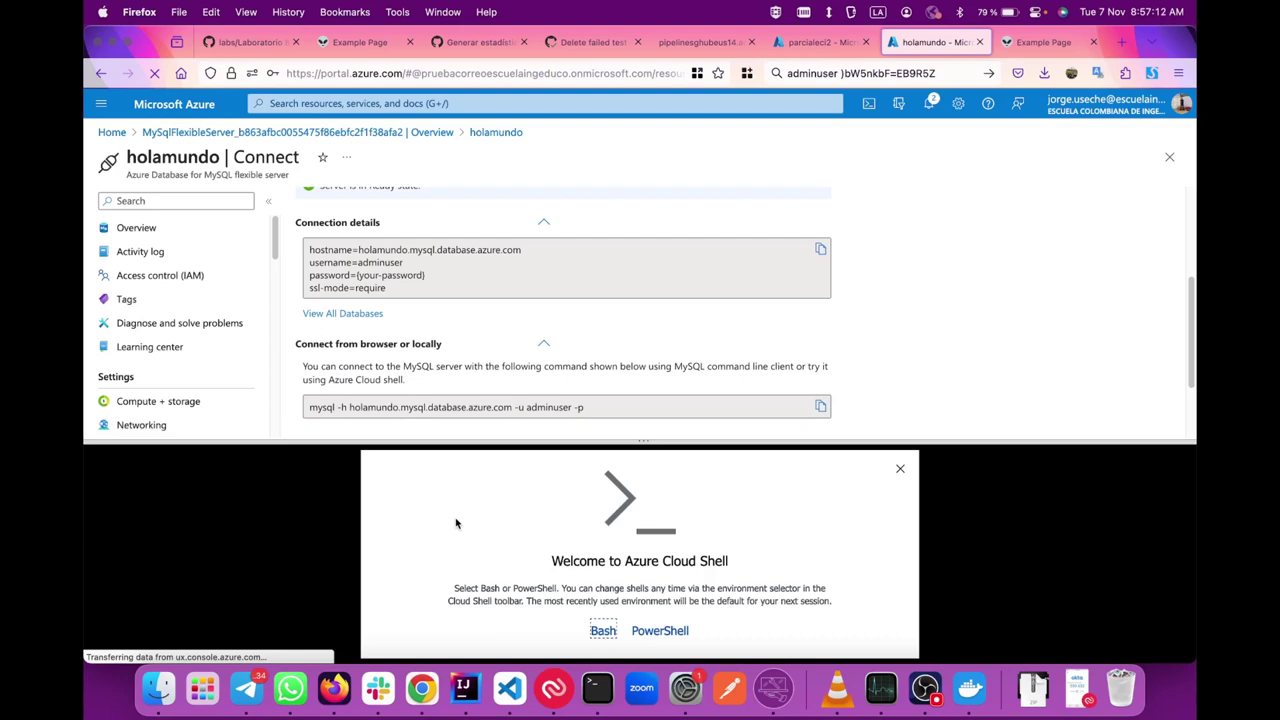
- Choose Bash for Cloud Shell and create its storage under the Azure for Students subscription
left_click(603, 628)
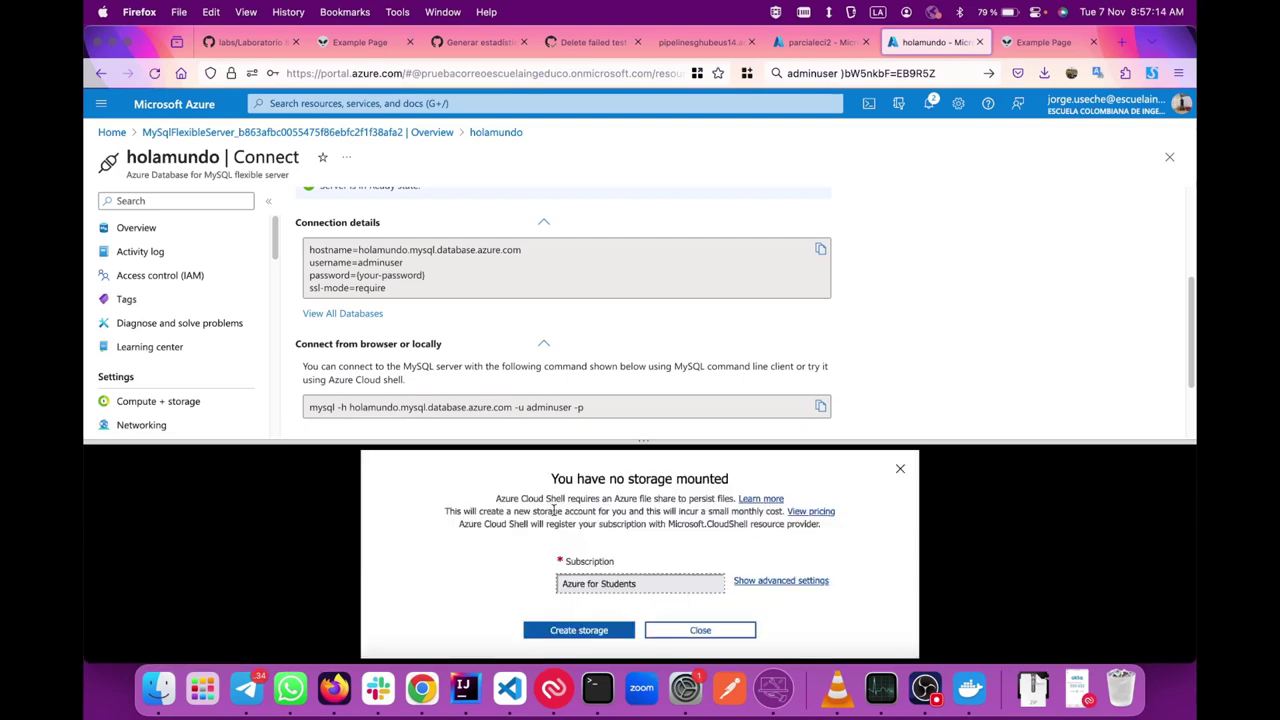
left_click(590, 590)
left_click(590, 592)
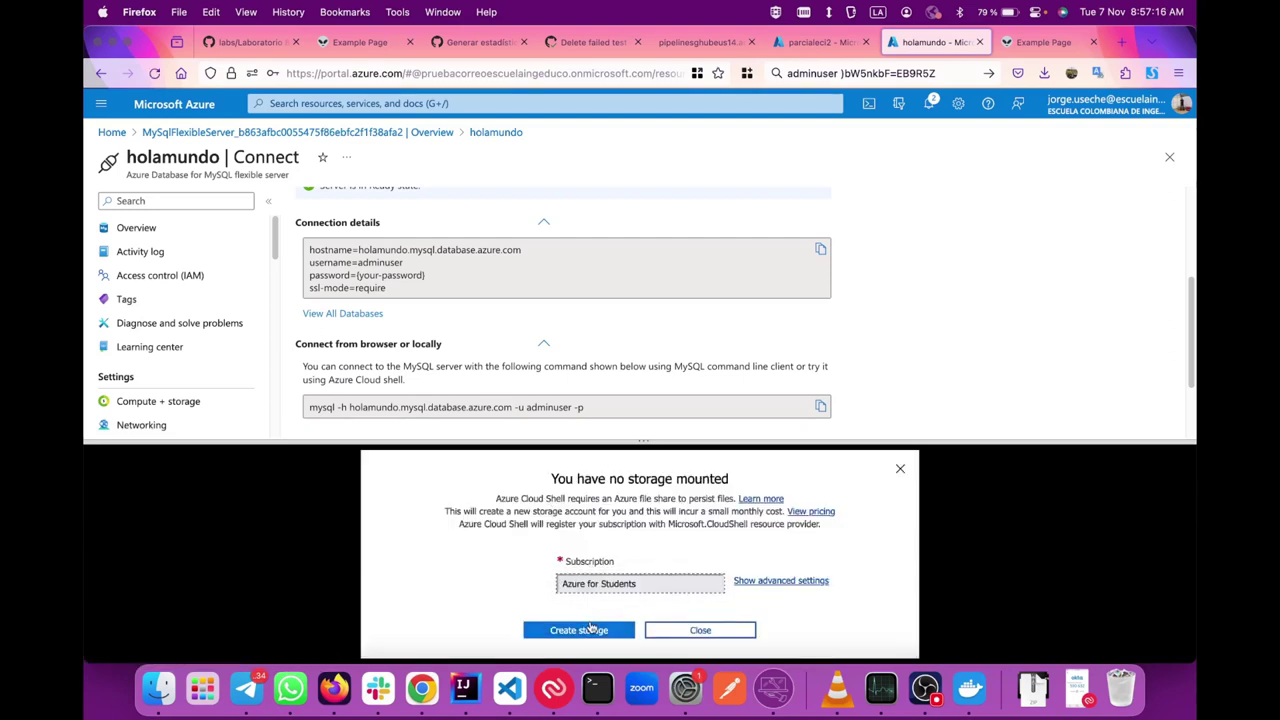
left_click(590, 630)
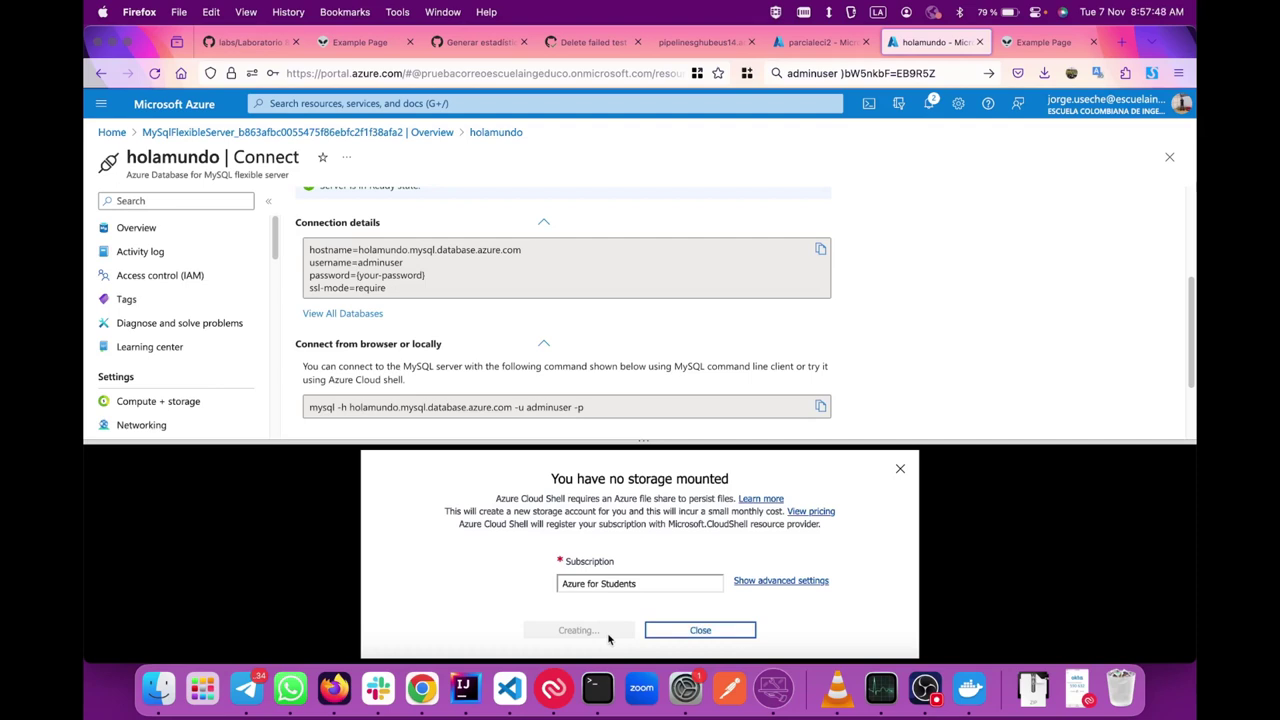
left_click(1046, 44)
left_click(936, 43)
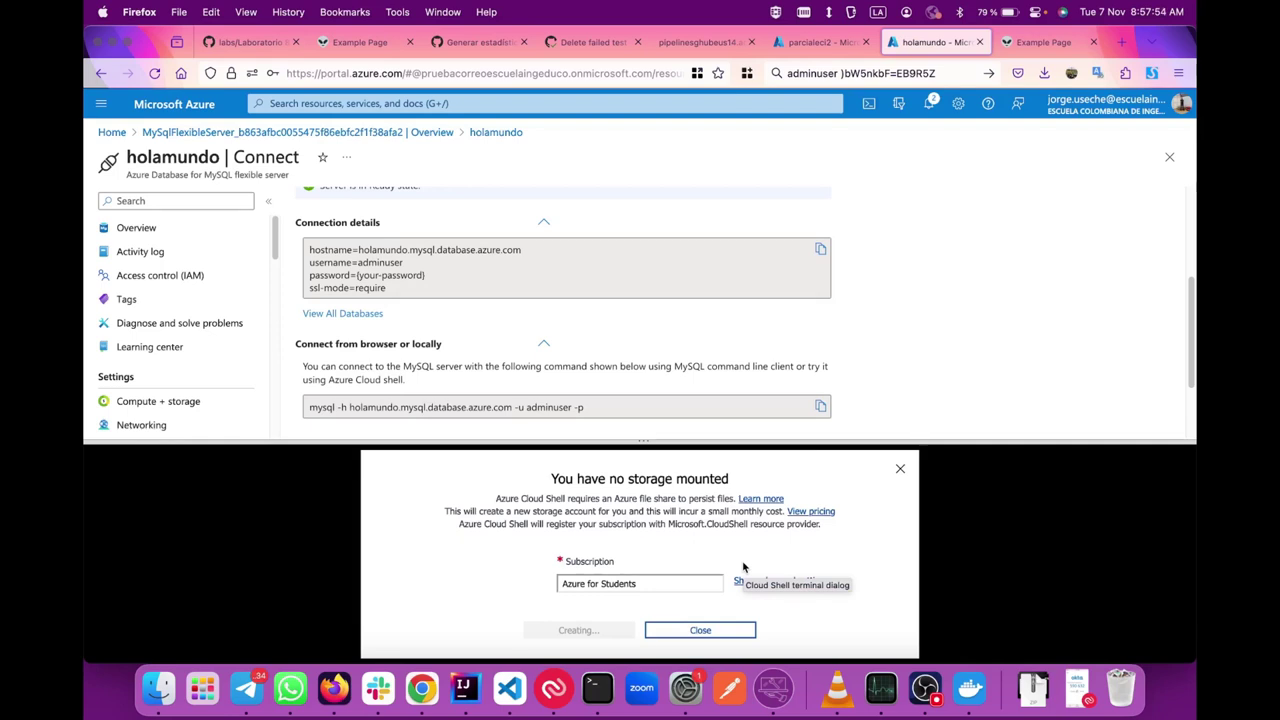
- Run mysql -h holamundo.mysql.database.azure.com -u adminuser -p in Cloud Shell
scroll(649, 380, "down", 2)
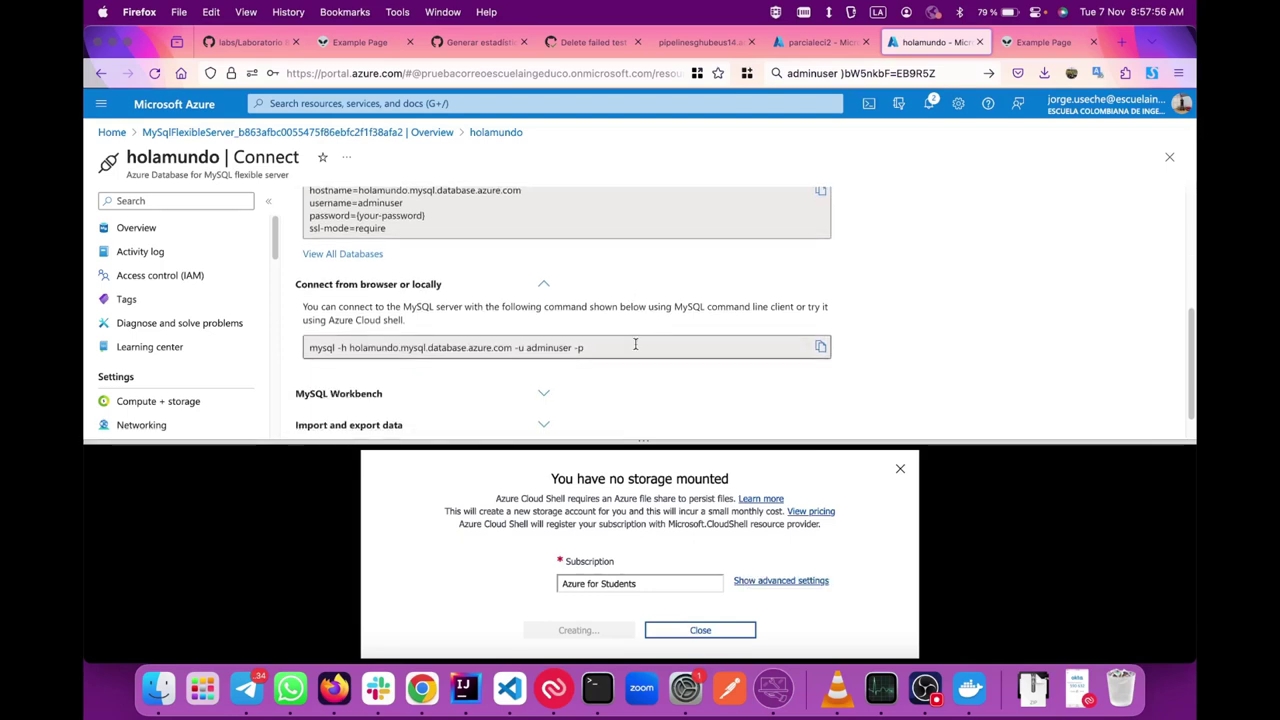
scroll(664, 430, "down", 1)
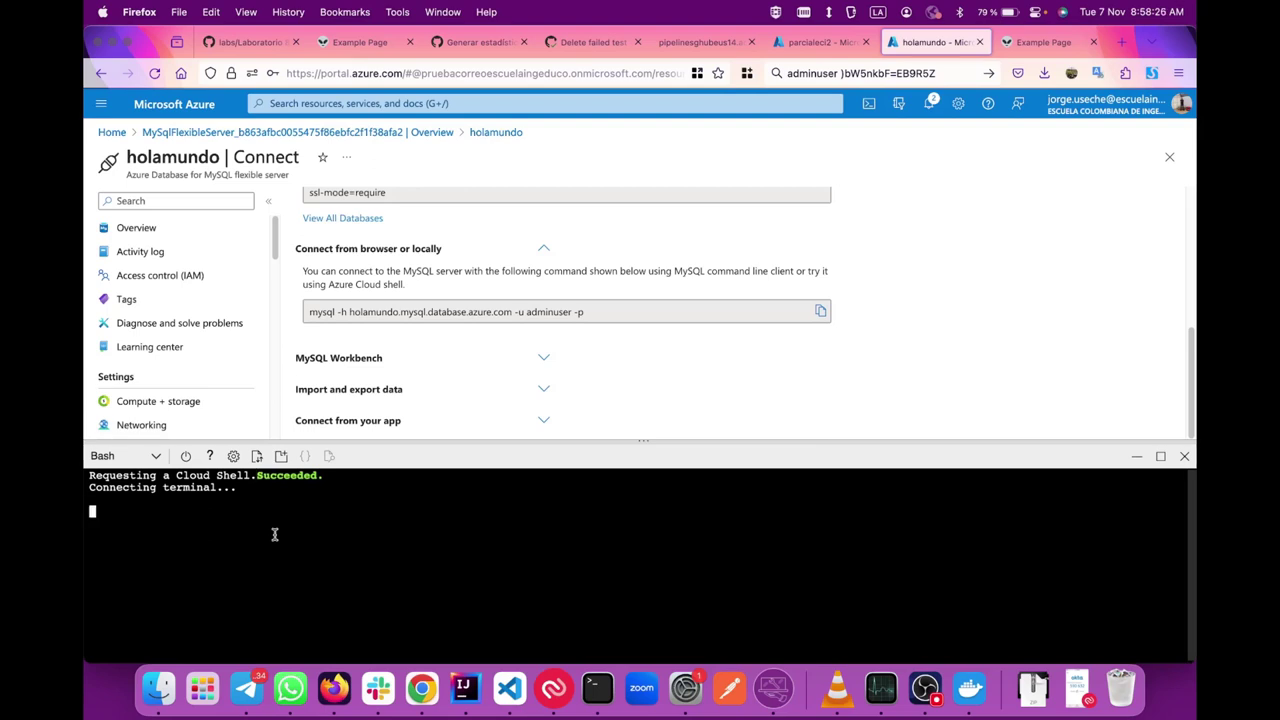
type("mysql -h holamundo.mysql.database.azure.com -u adminuser -p")
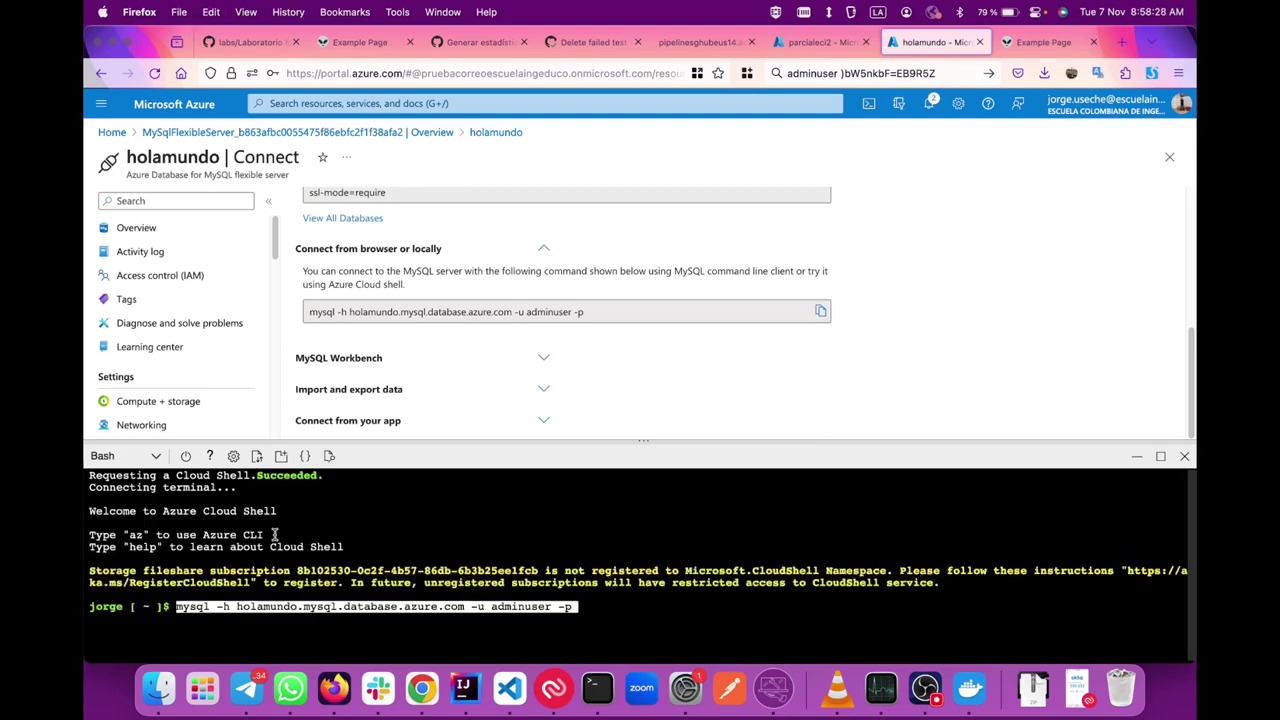
key("Return")
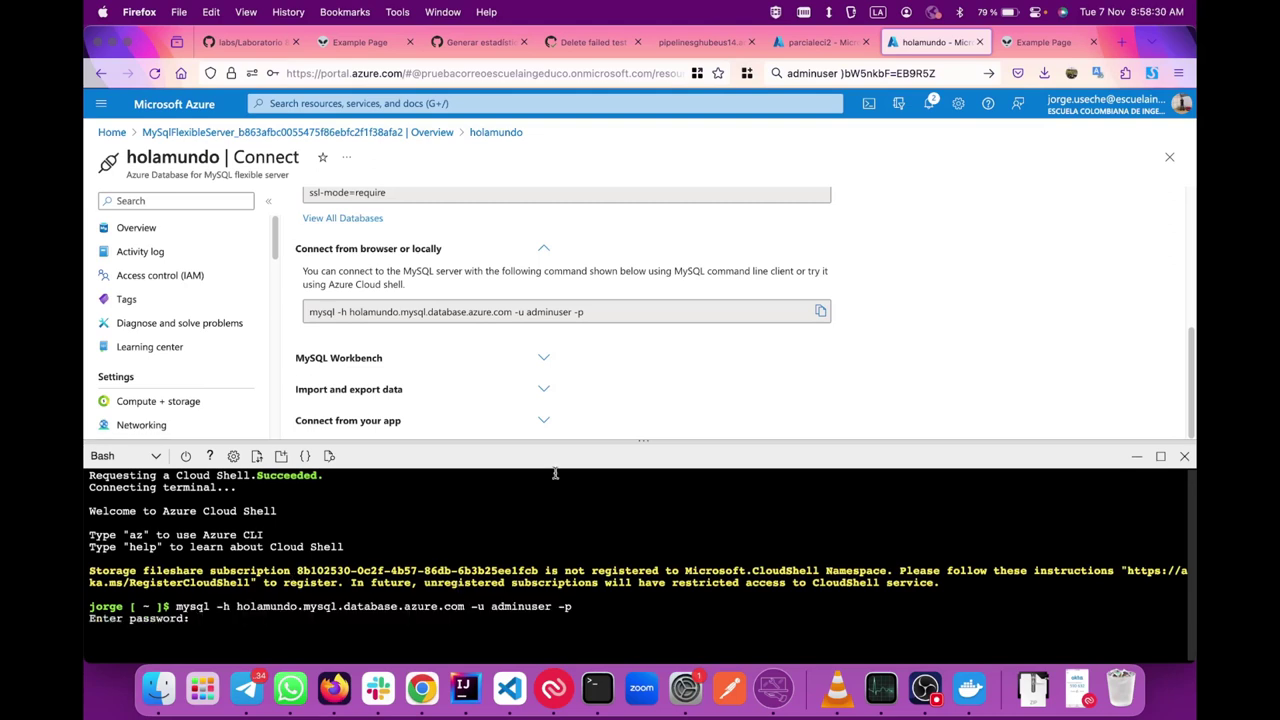
- Copy the database admin password from the browser's search field and submit it at the MySQL password prompt
left_click(842, 73)
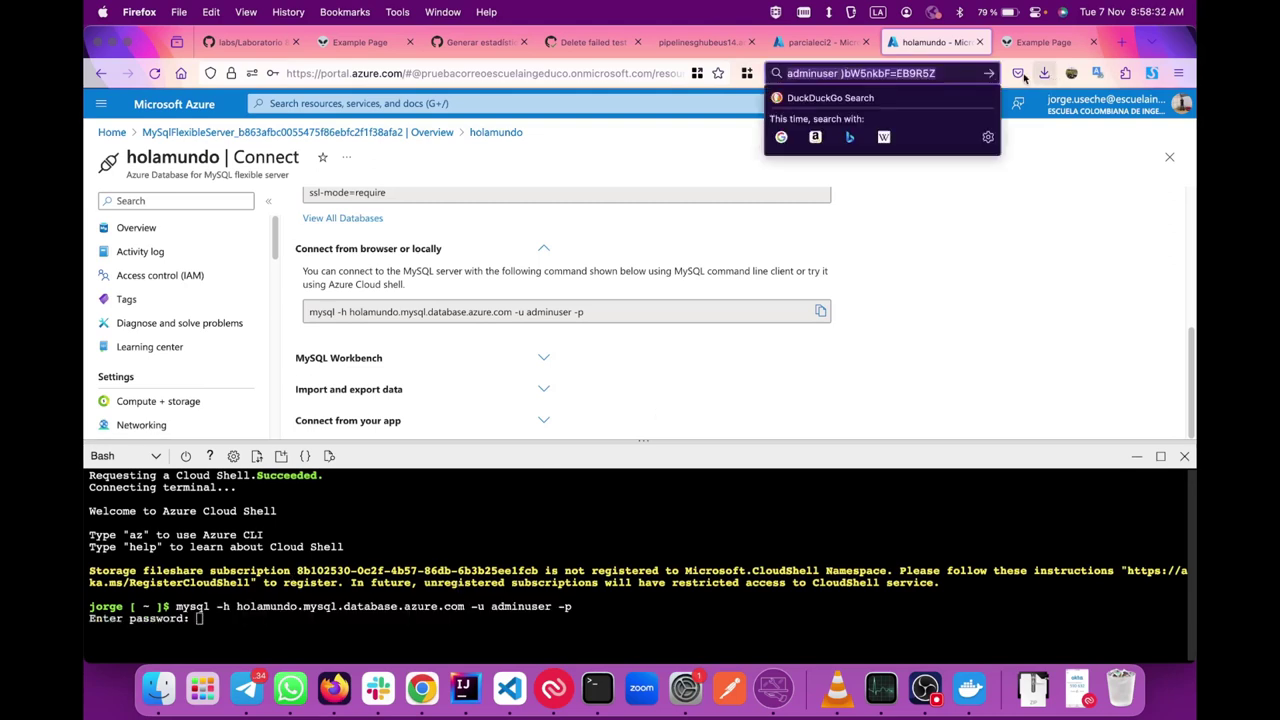
key("super+a")
key("super+c")
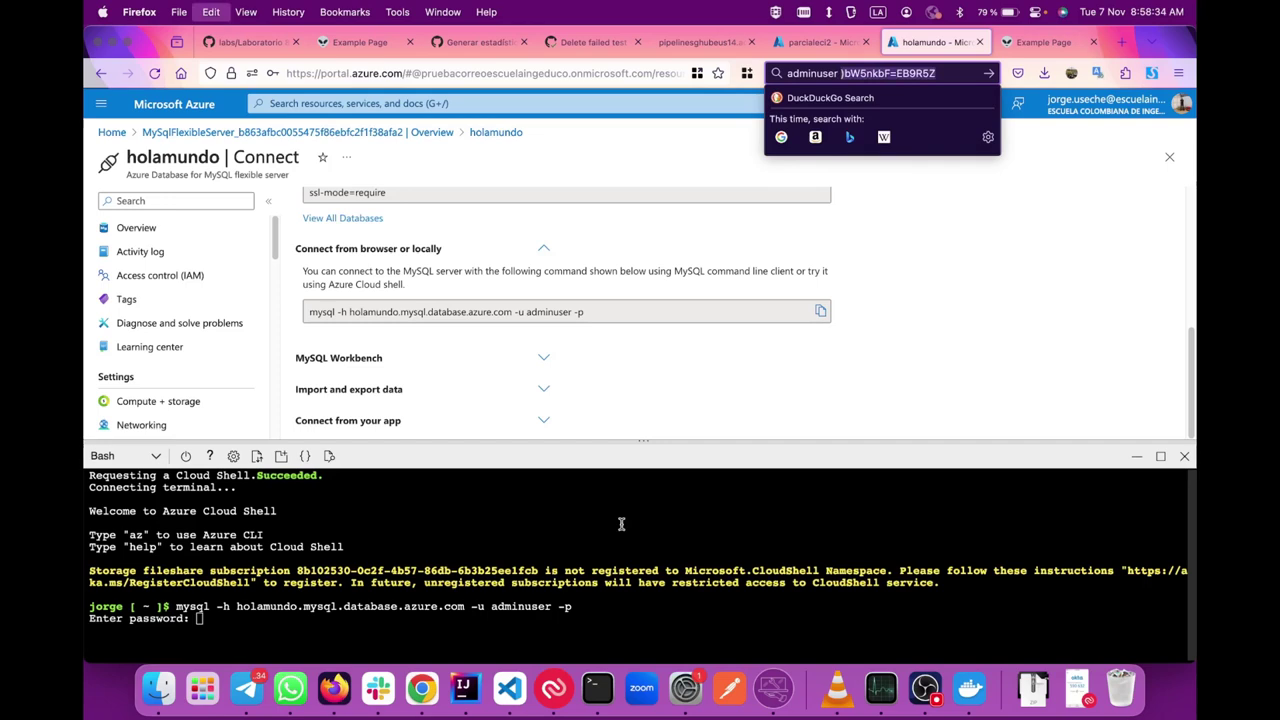
right_click(512, 578)
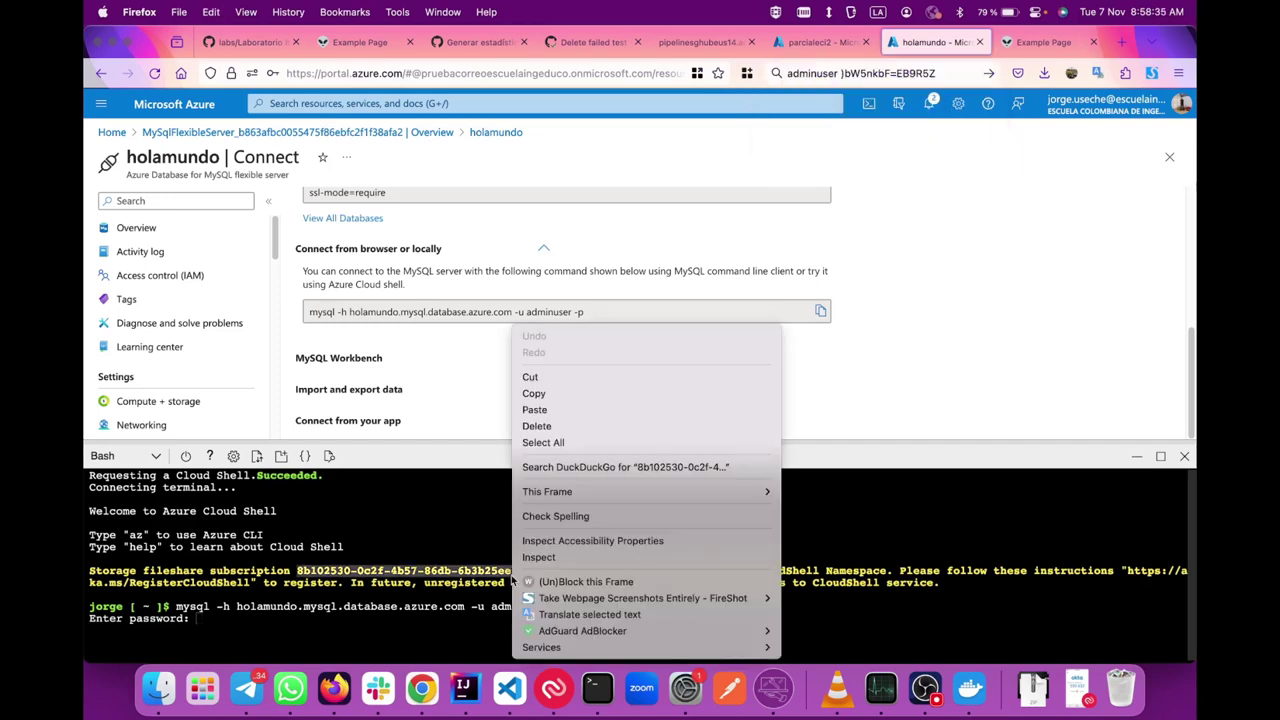
left_click(534, 409)
key("Return")
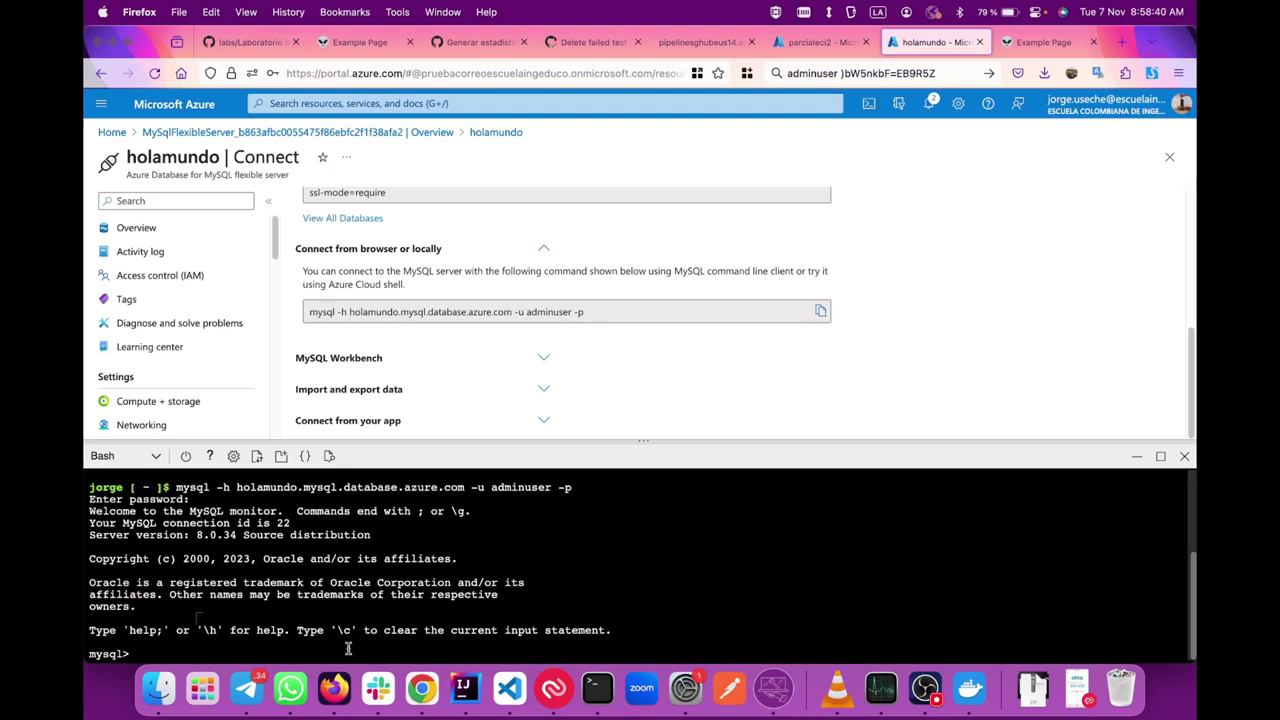
- Display the MySQL client's command reference with help; and enlarge the Cloud Shell pane to read it
type("help:")
key("BackSpace")
type(";")
key("Return")
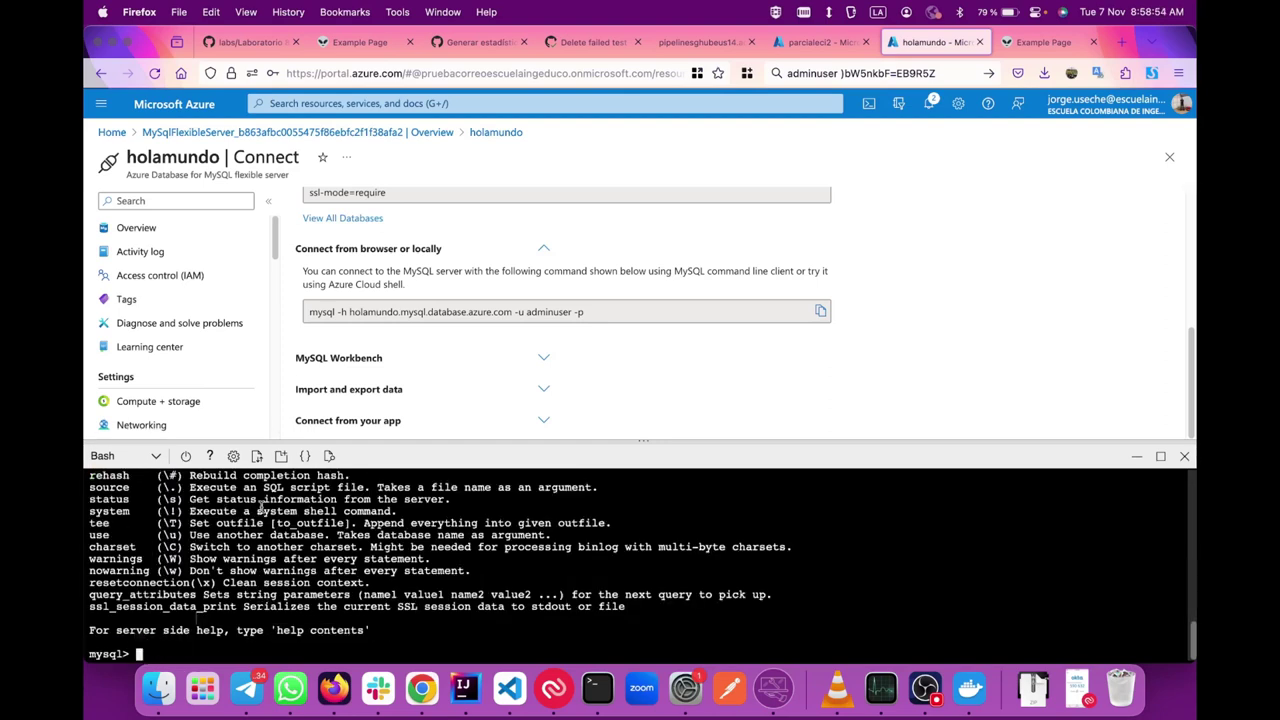
left_click_drag(277, 440, 276, 330)
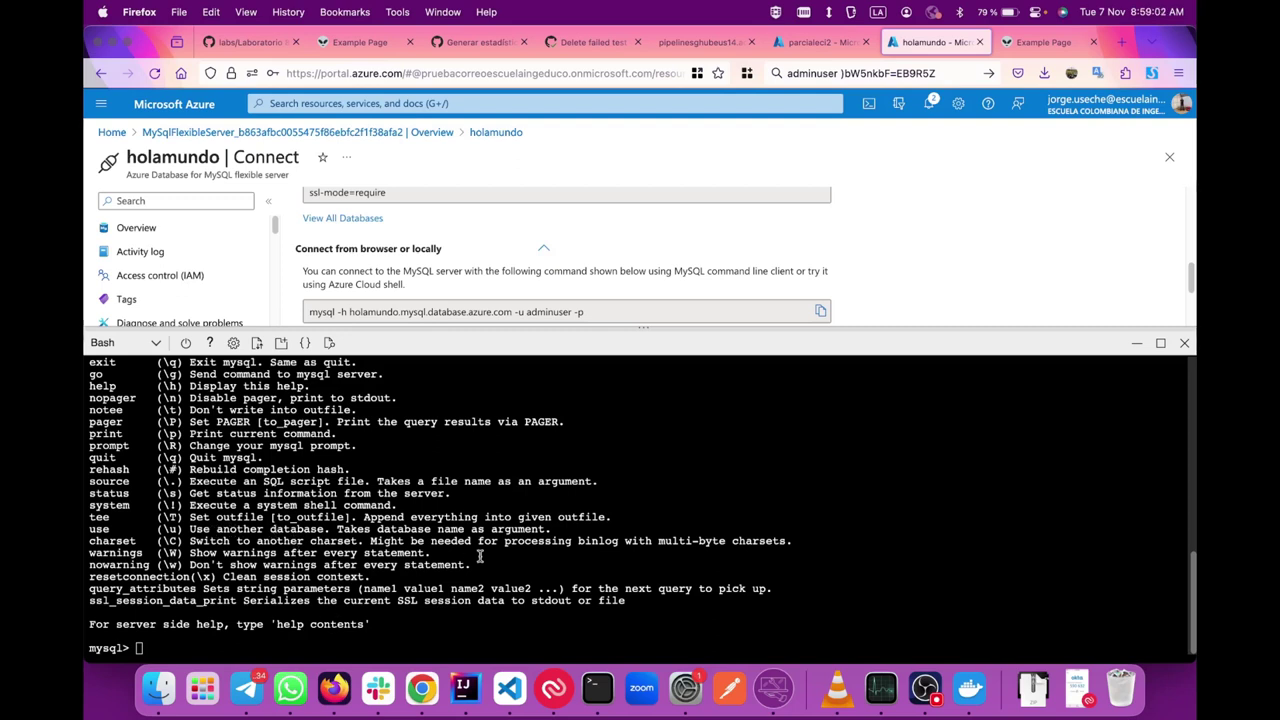
- Review the holamundo connection options, the project's application.properties in IntelliJ IDEA and the parcialeci2 web app page
scroll(491, 280, "down", 2)
scroll(491, 284, "down", 3)
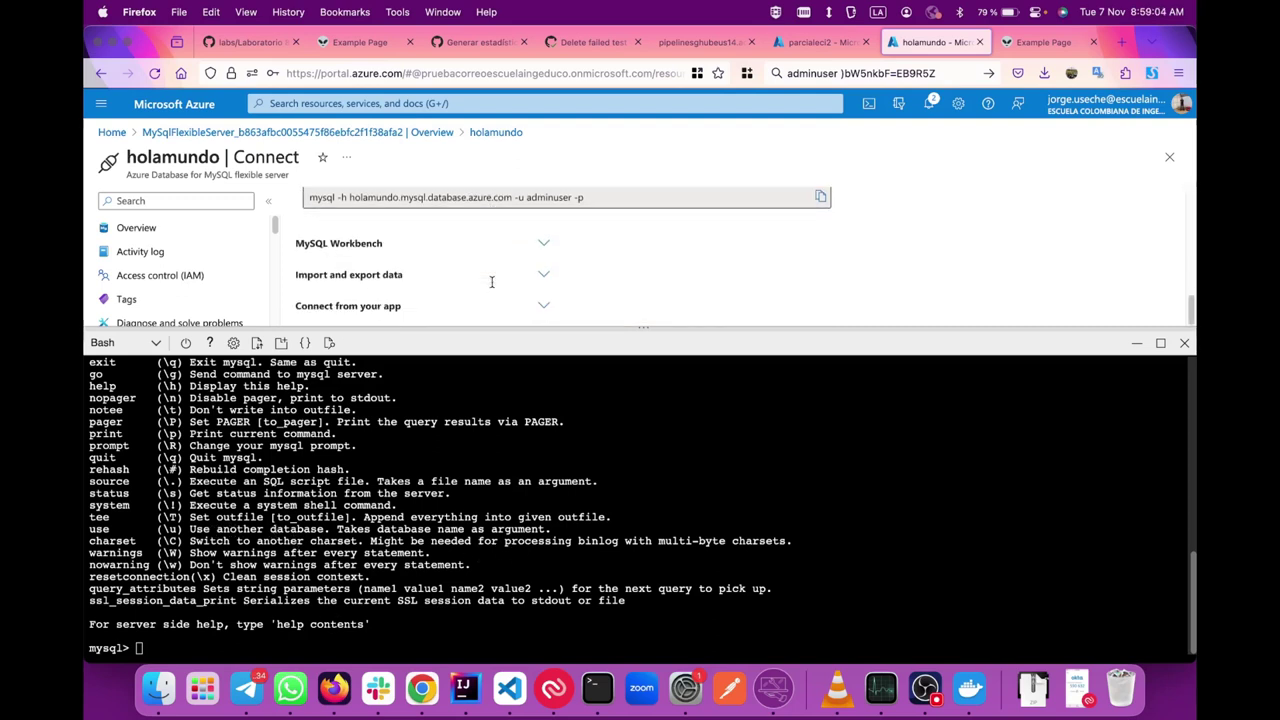
key("ctrl+Left")
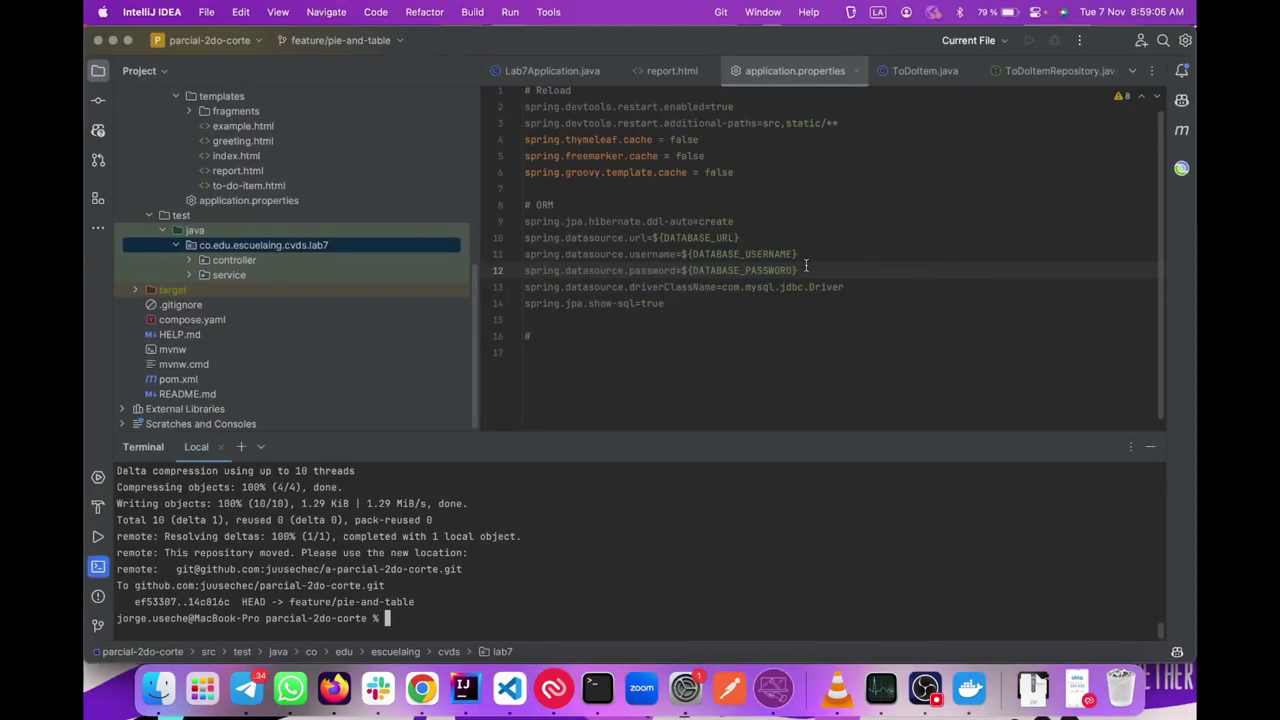
key("ctrl+Right")
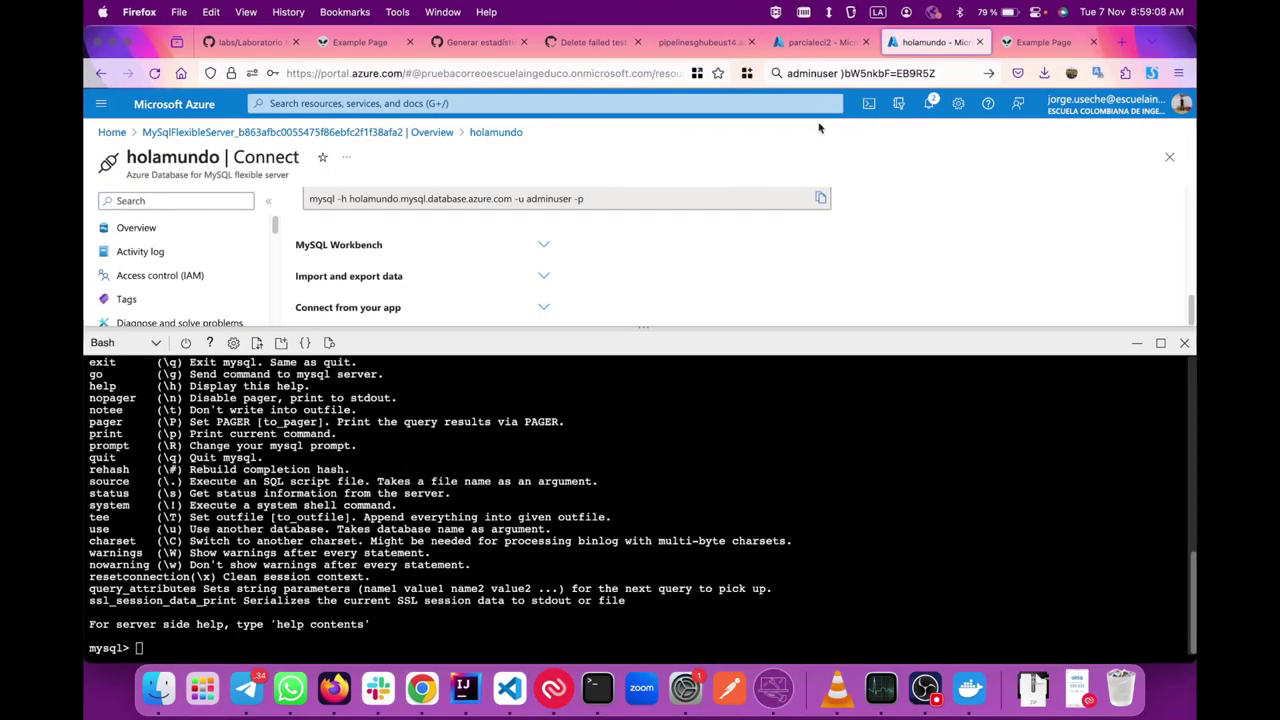
left_click(808, 44)
left_click(935, 44)
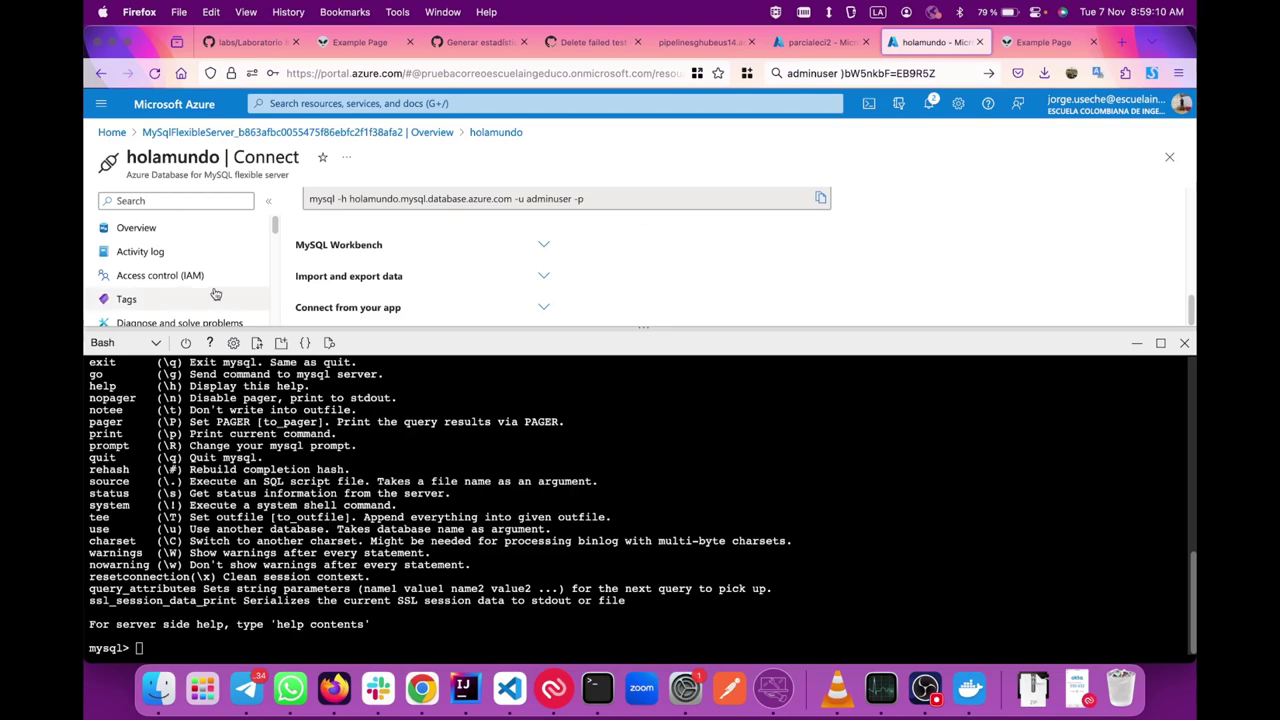
scroll(215, 293, "down", 5)
scroll(393, 257, "up", 1)
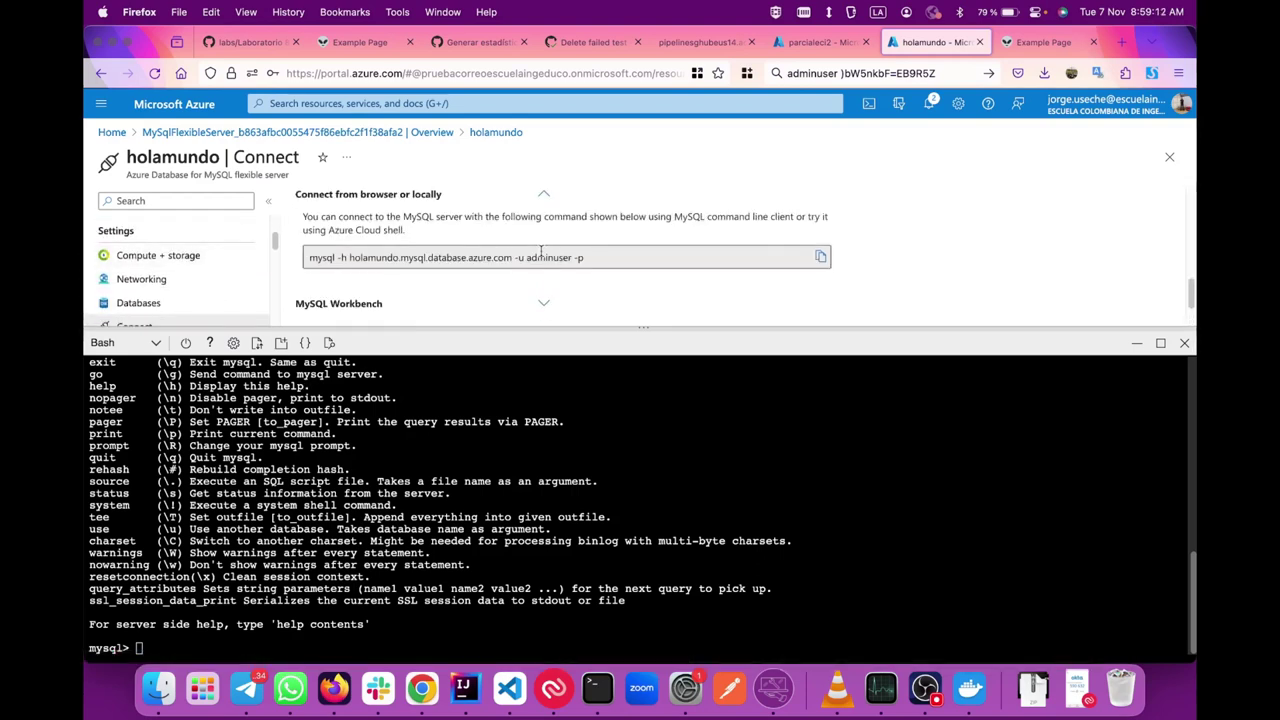